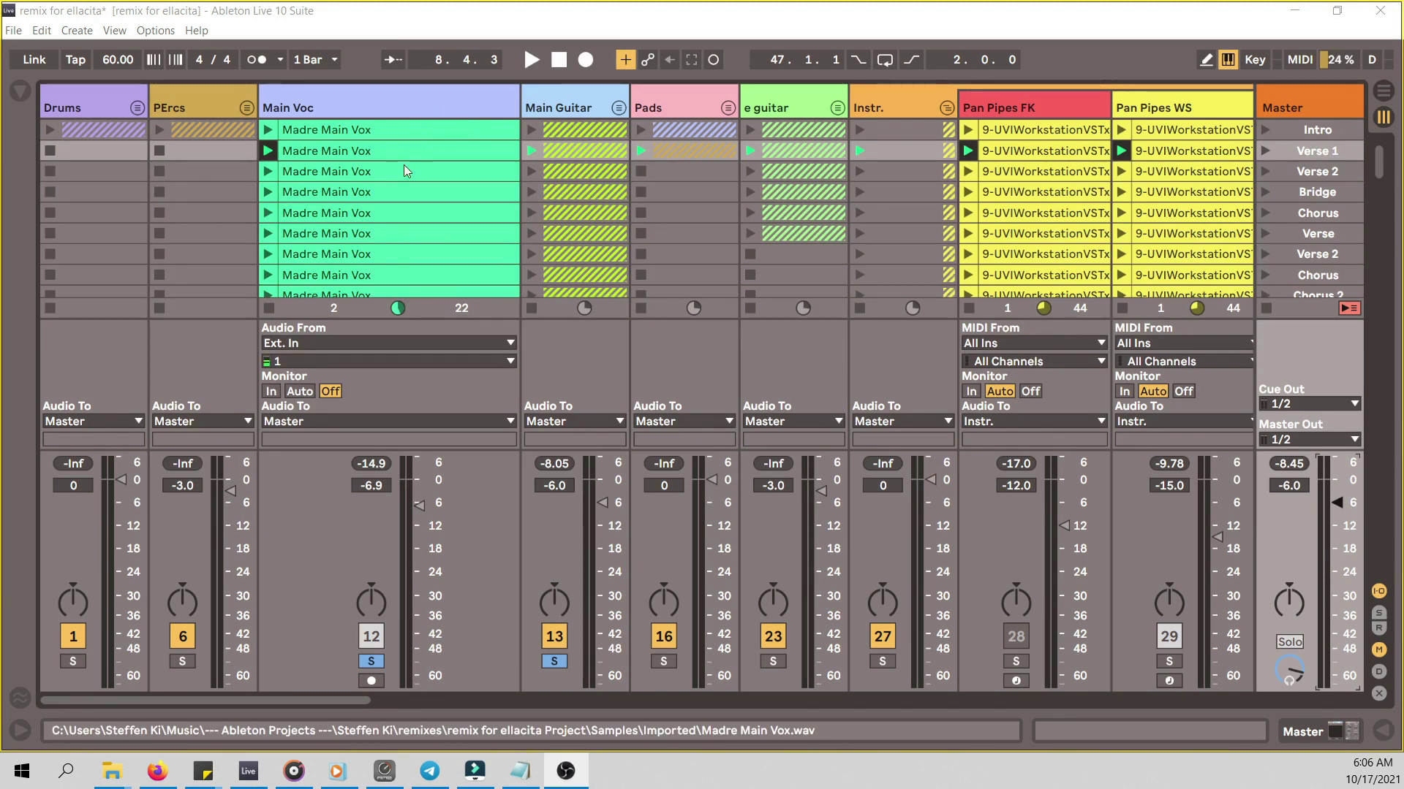
- Open the Intro vocal clip on the Main Voc track and review its waveform, loop and detune settings during playback
{"action": "double_click", "coordinate": [436, 129]}
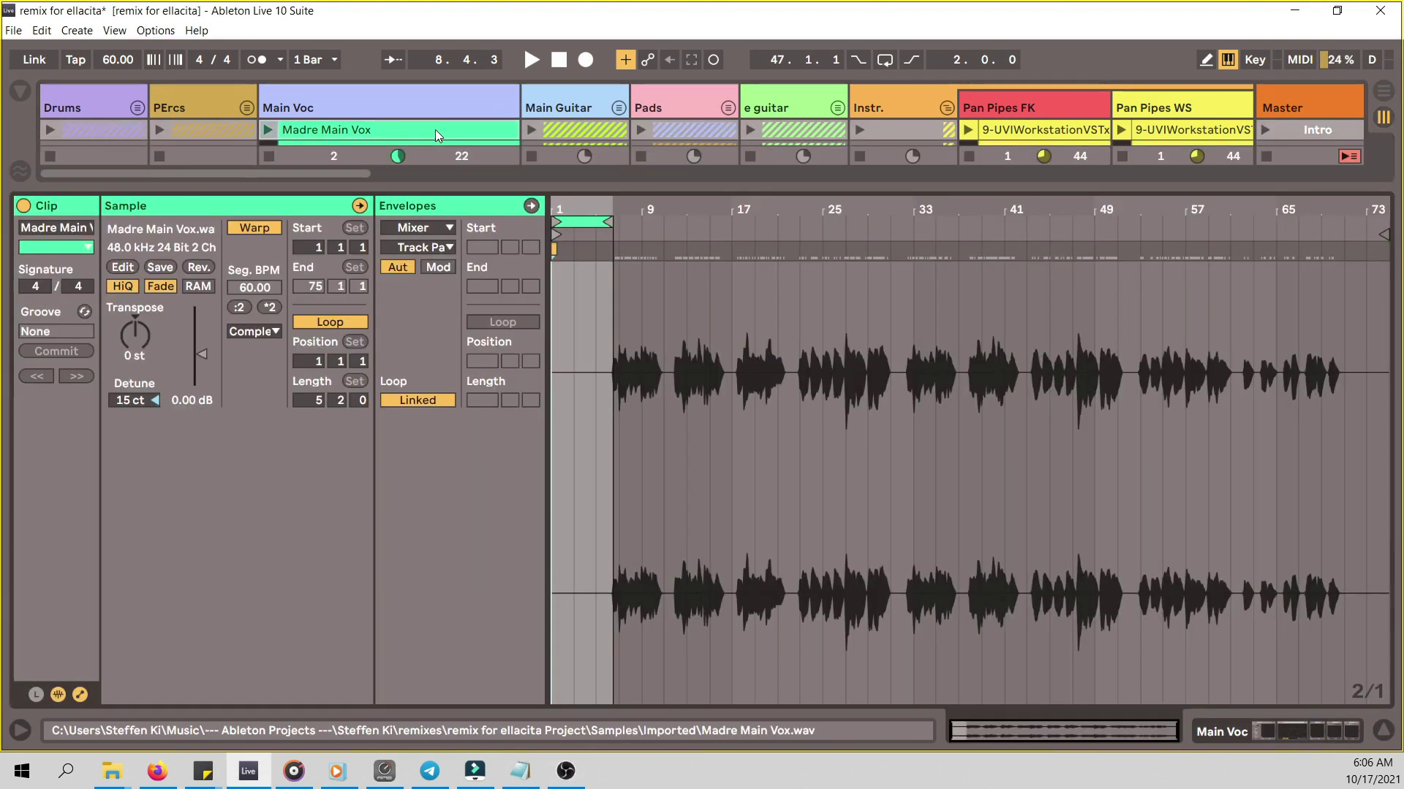
{"action": "key", "text": "space"}
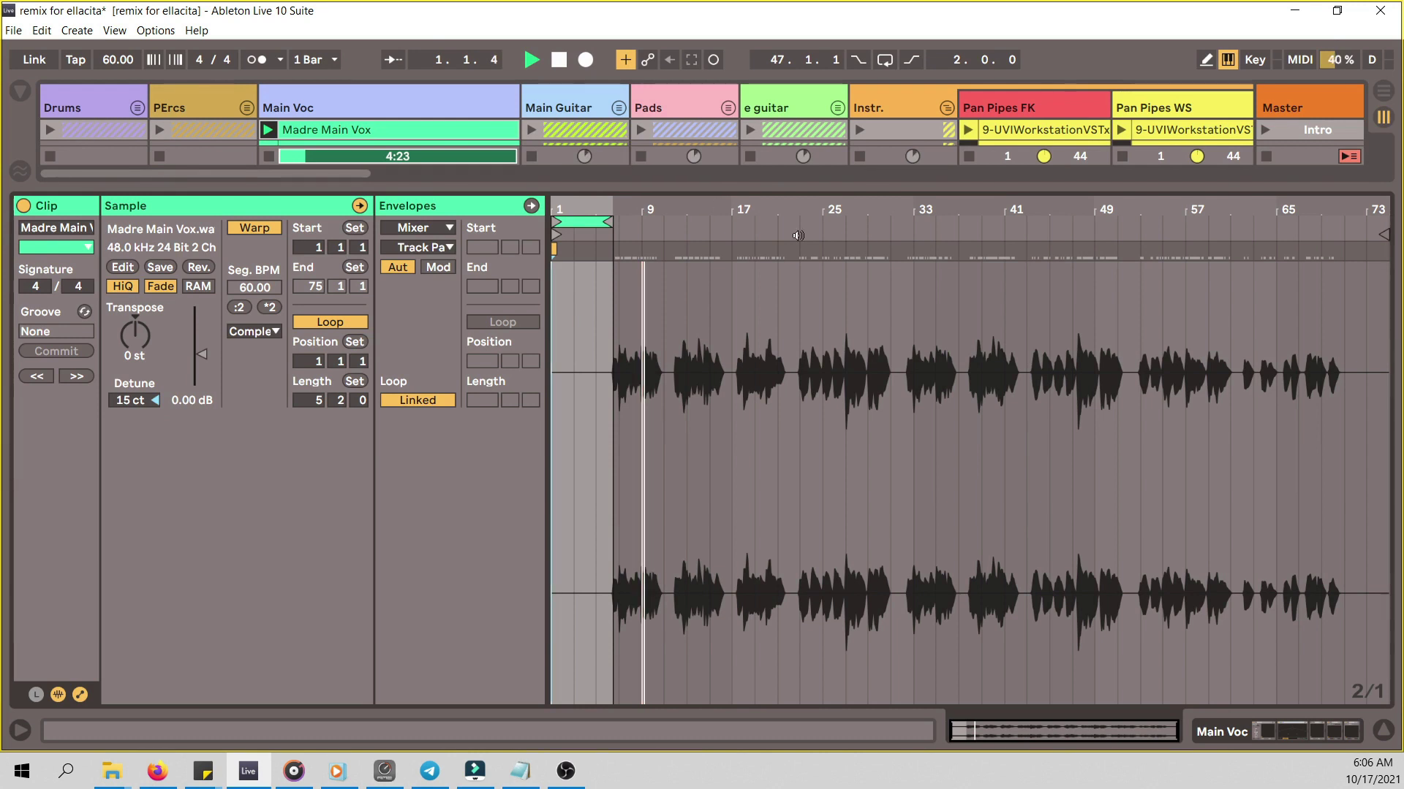
{"action": "left_click", "coordinate": [1382, 730]}
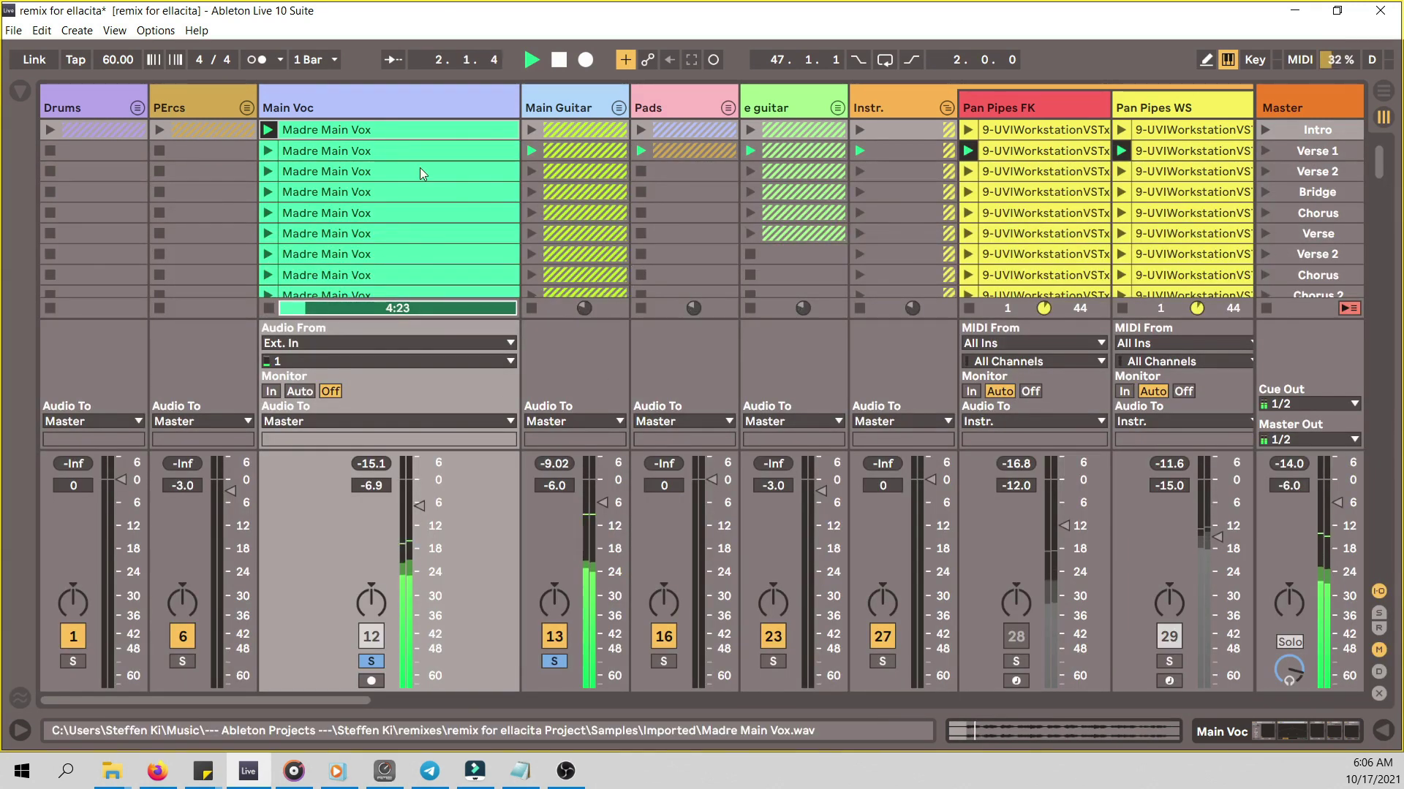
{"action": "double_click", "coordinate": [410, 135]}
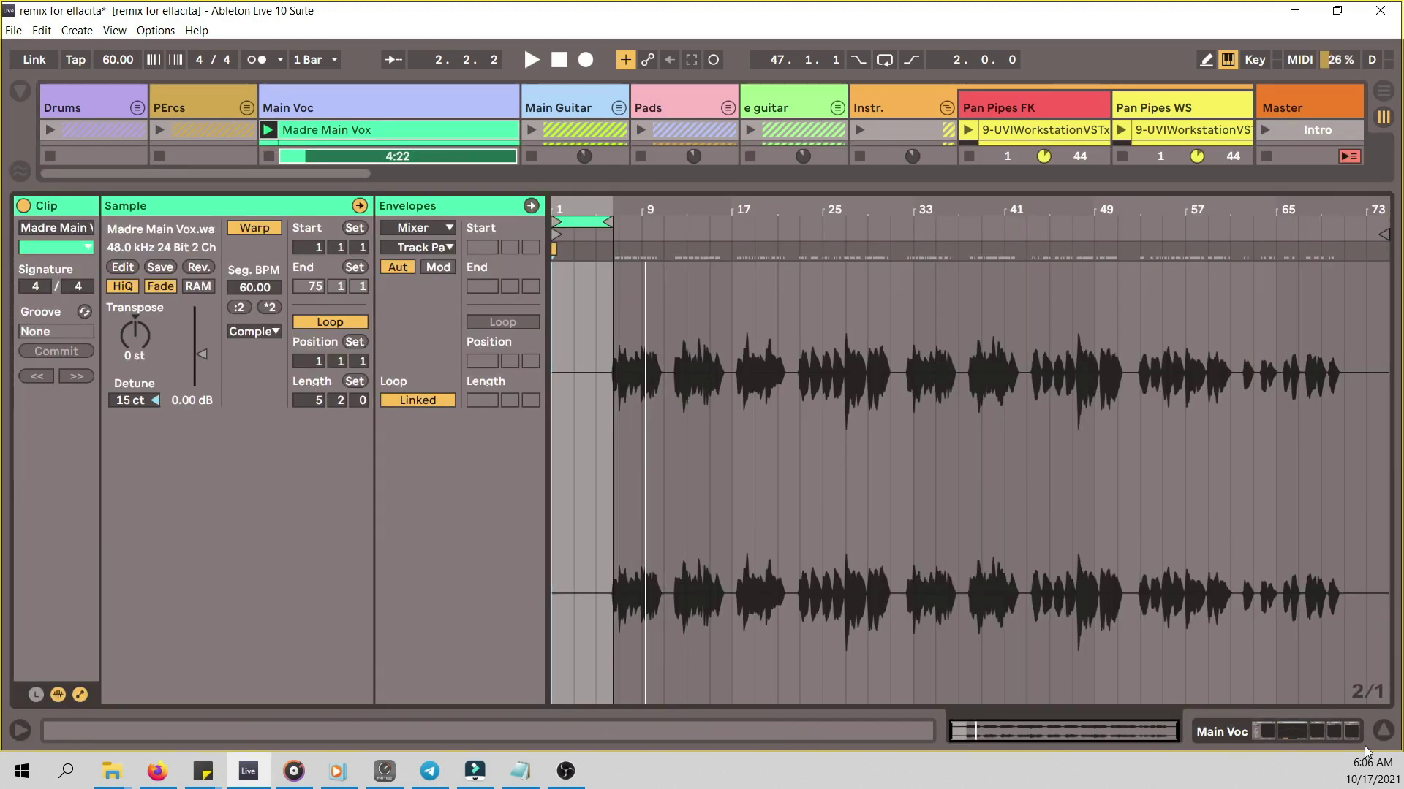
{"action": "left_click", "coordinate": [1391, 729]}
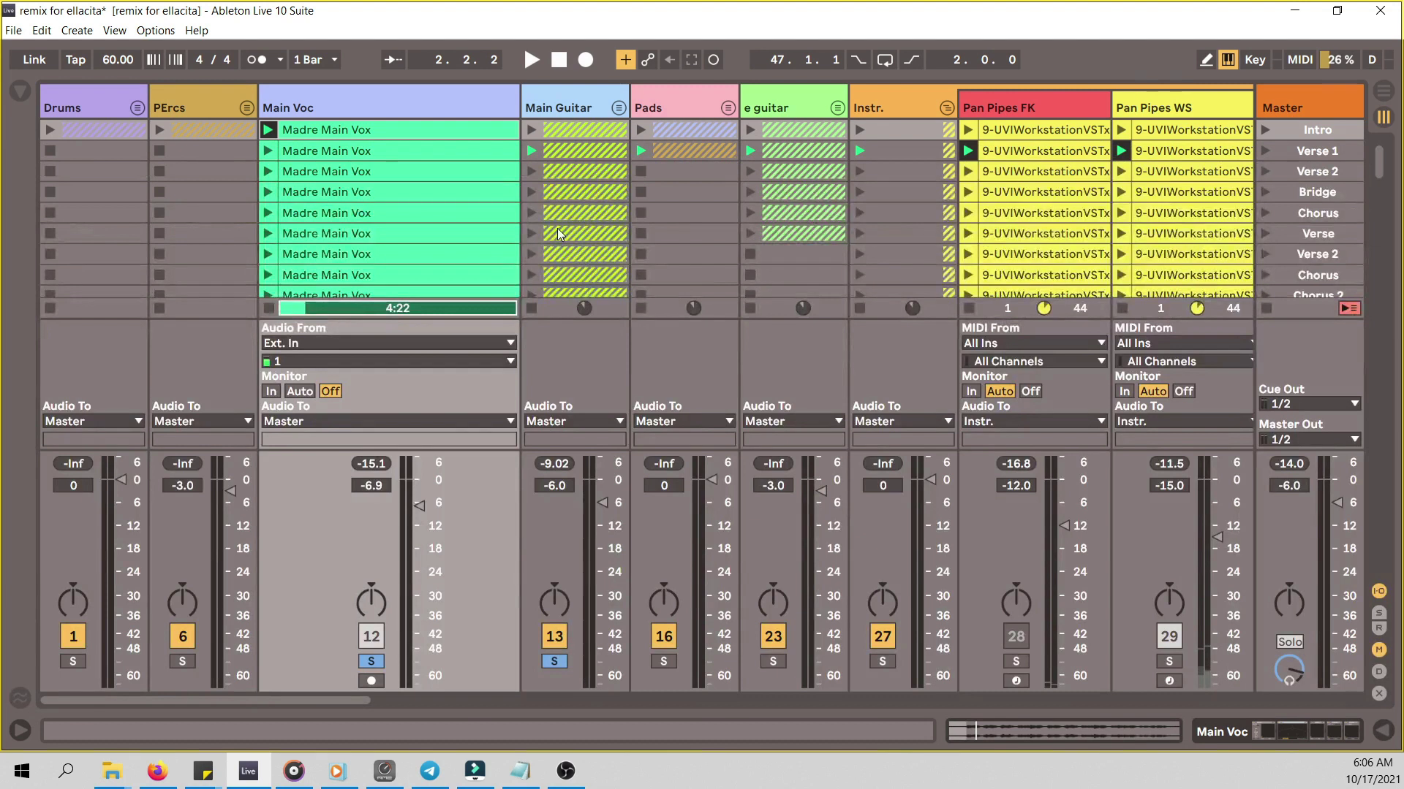
- Unfold the Main Guitar group and review the sample and loop settings of the Verse 1 vocal clip
{"action": "left_click", "coordinate": [1315, 129]}
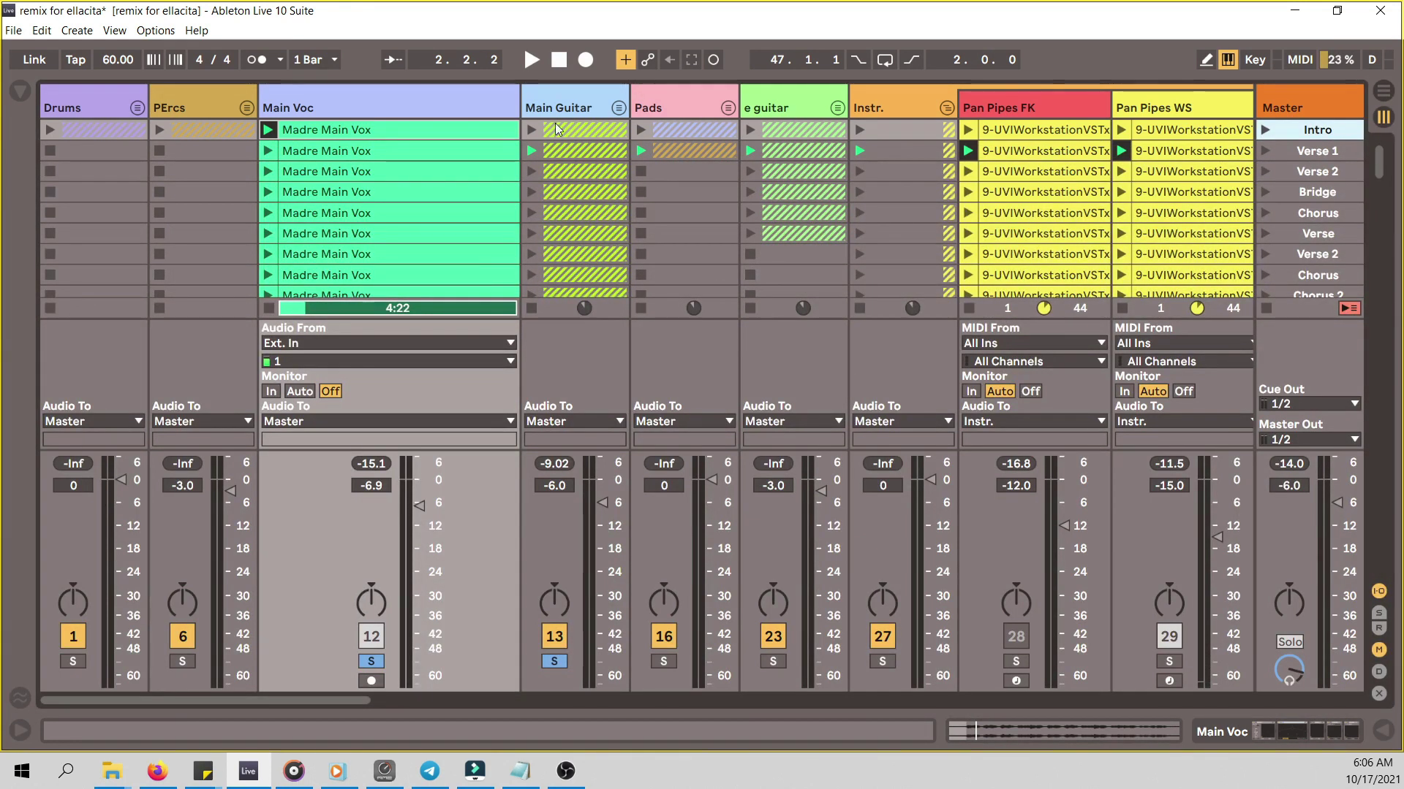
{"action": "left_click", "coordinate": [619, 108]}
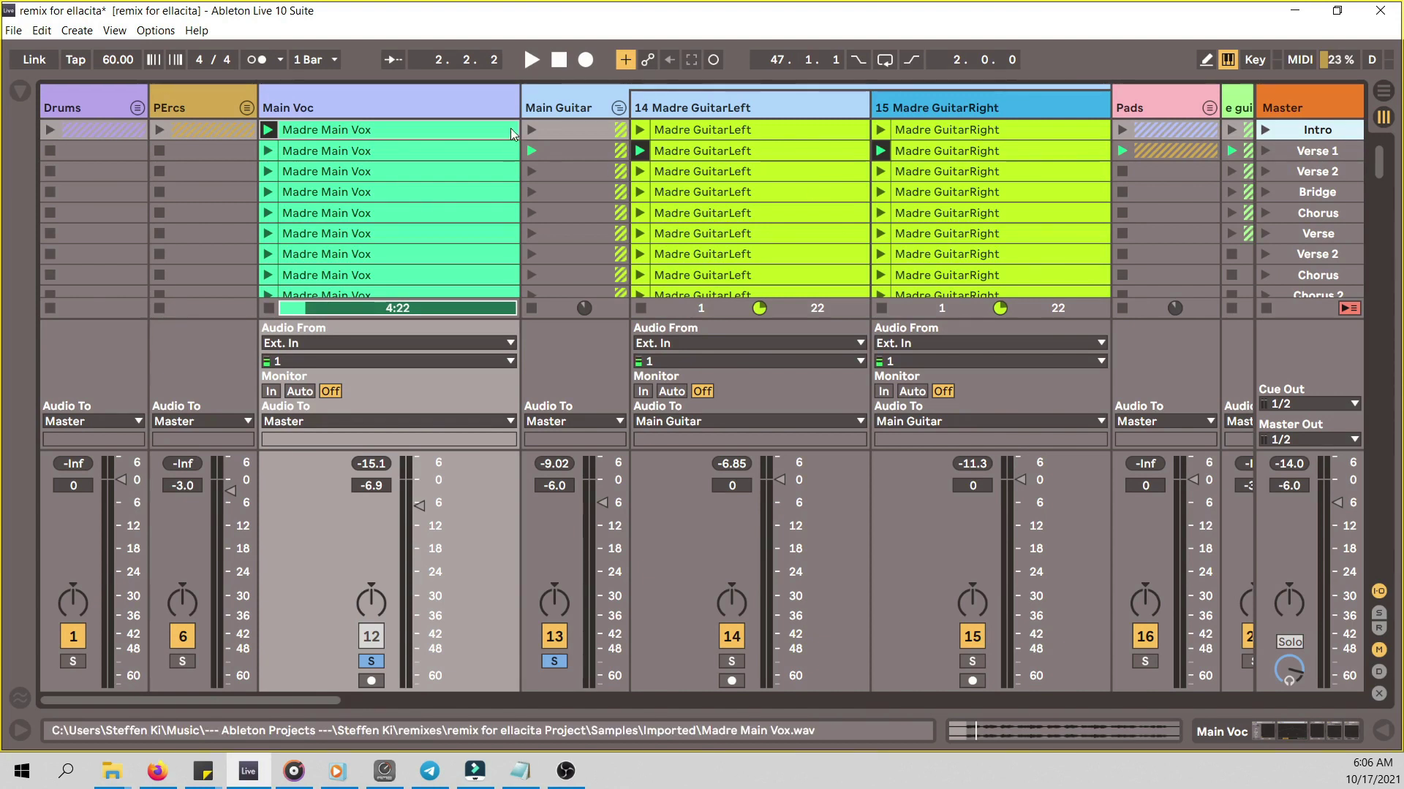
{"action": "double_click", "coordinate": [440, 150]}
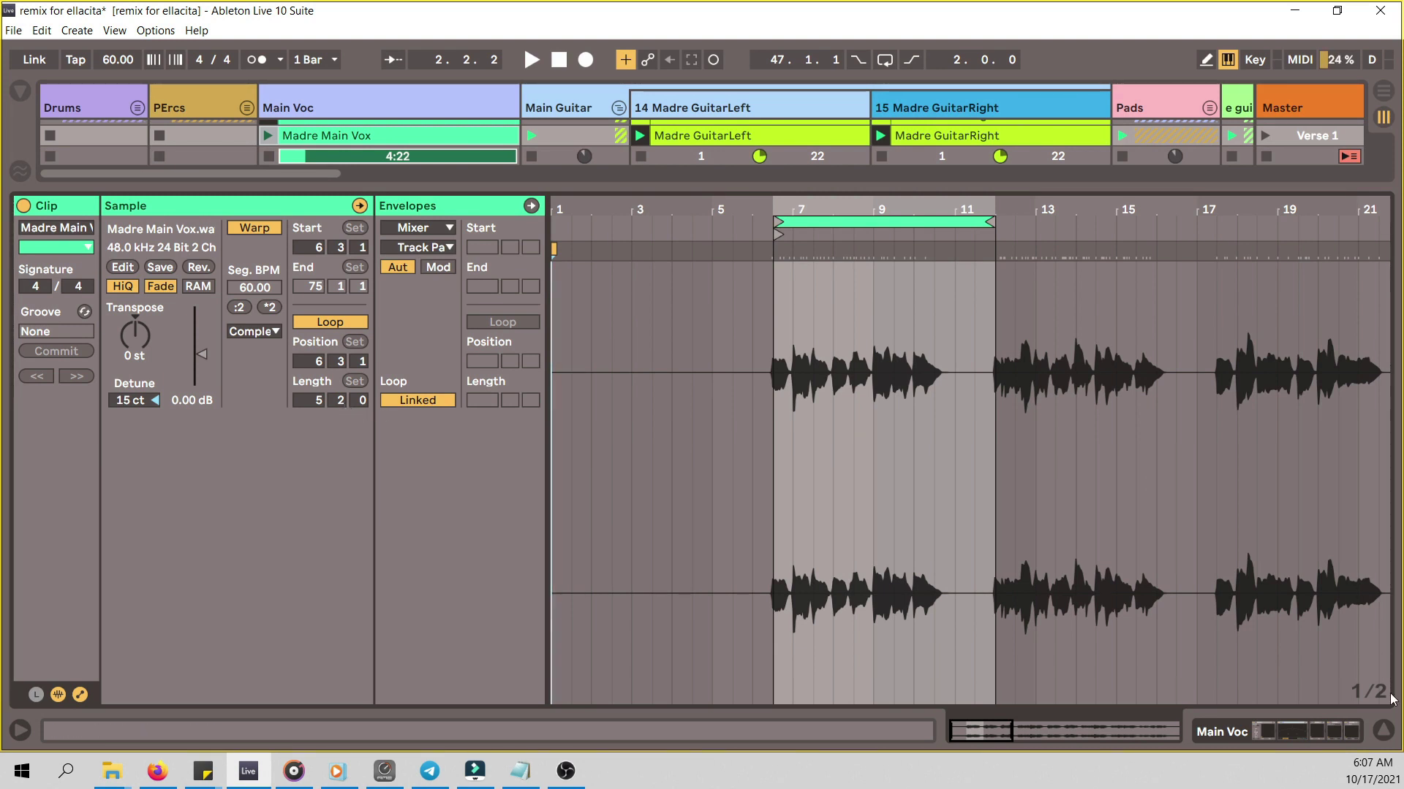
{"action": "left_click", "coordinate": [1383, 731]}
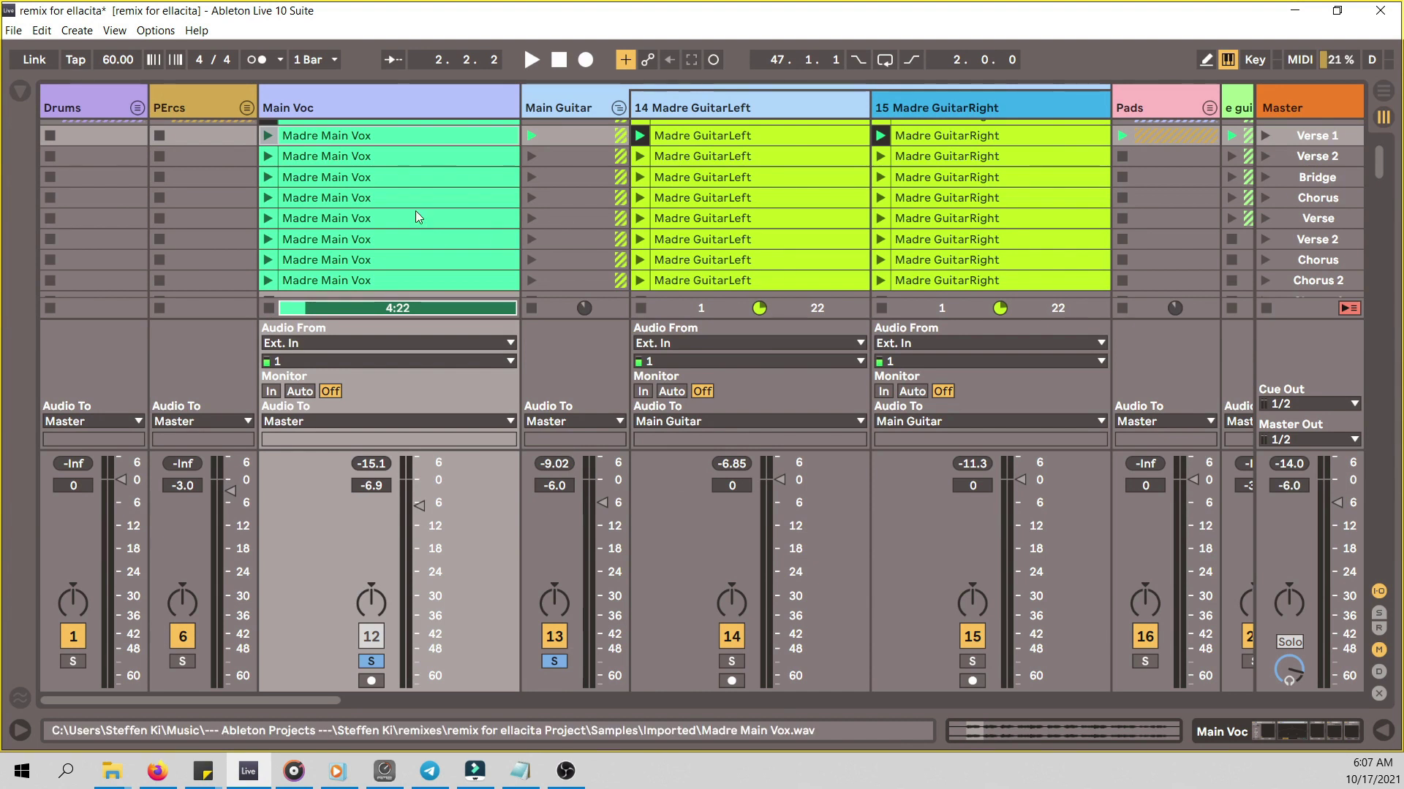
{"action": "scroll", "coordinate": [594, 187], "scroll_direction": "up", "scroll_amount": 1}
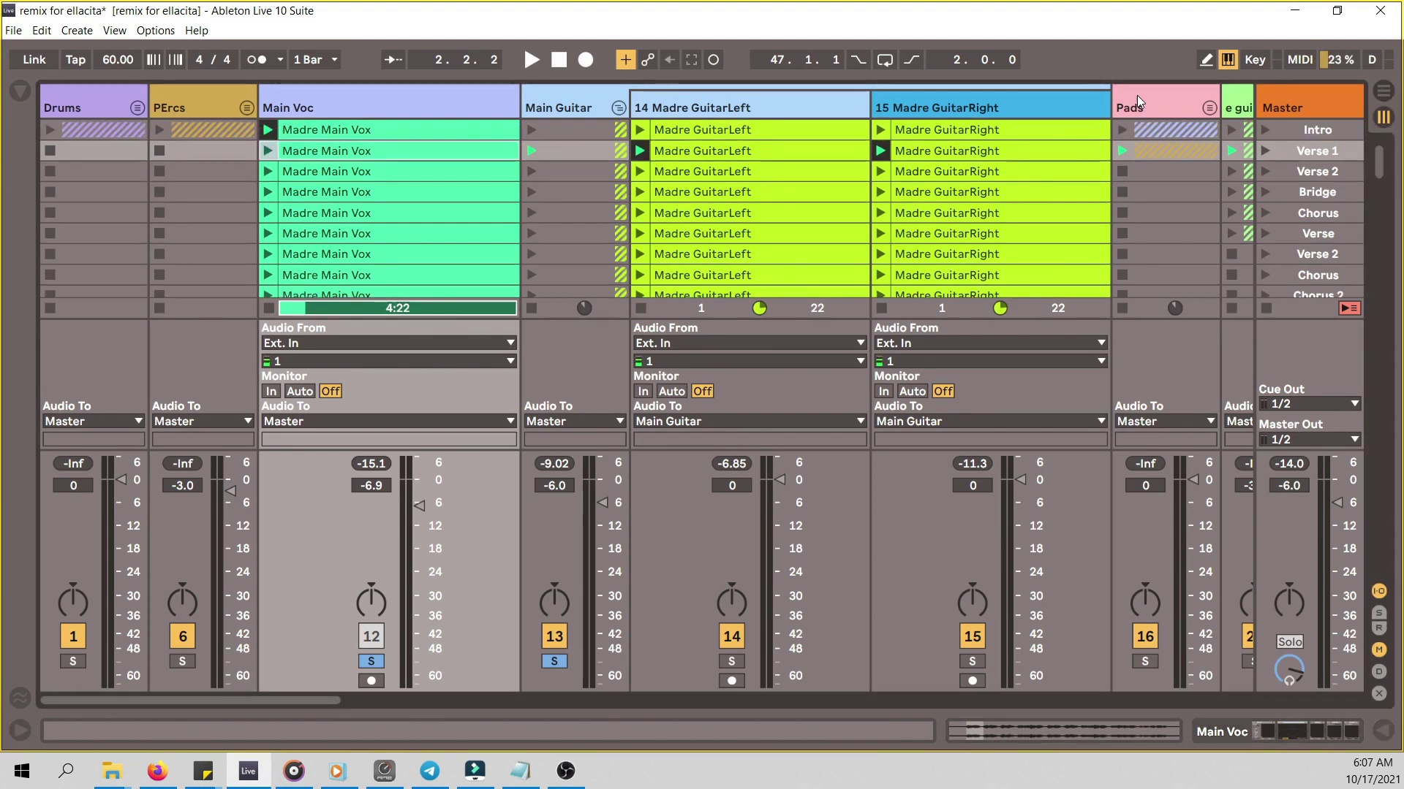
- Play the Intro and Verse 1 scenes and set the Main Voc track volume to -6.2 dB
{"action": "left_click", "coordinate": [1264, 130]}
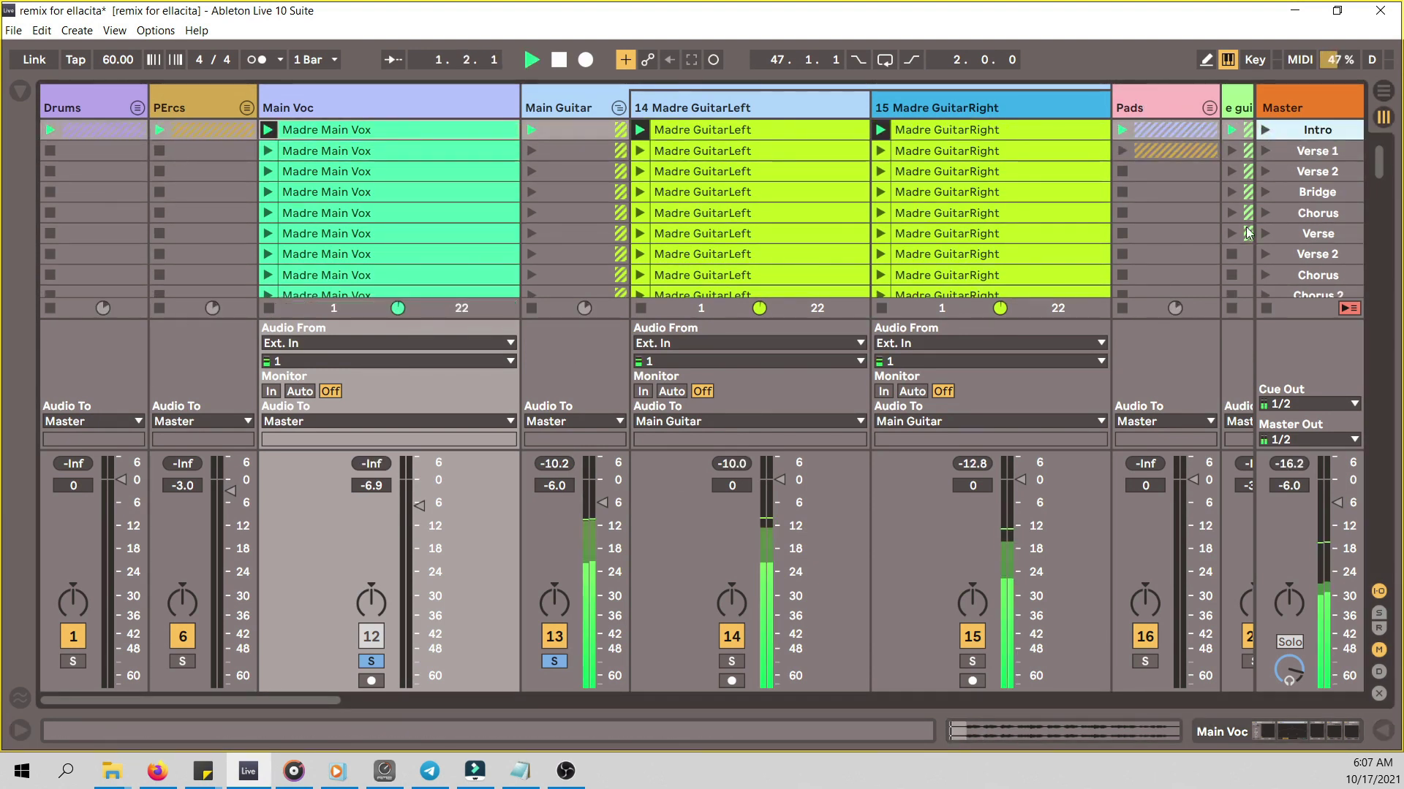
{"action": "left_click", "coordinate": [1262, 150]}
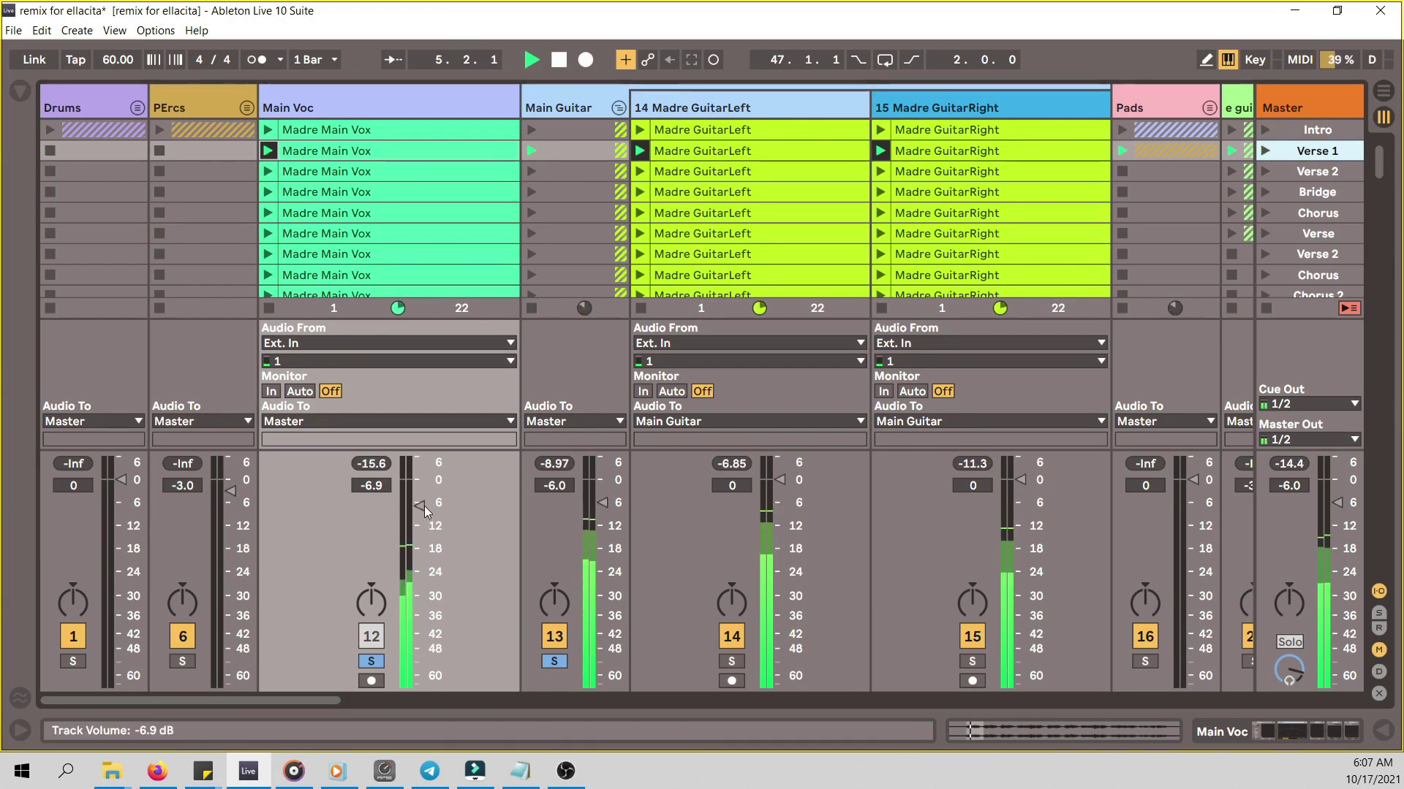
{"action": "left_click_drag", "start_coordinate": [424, 505], "coordinate": [424, 503]}
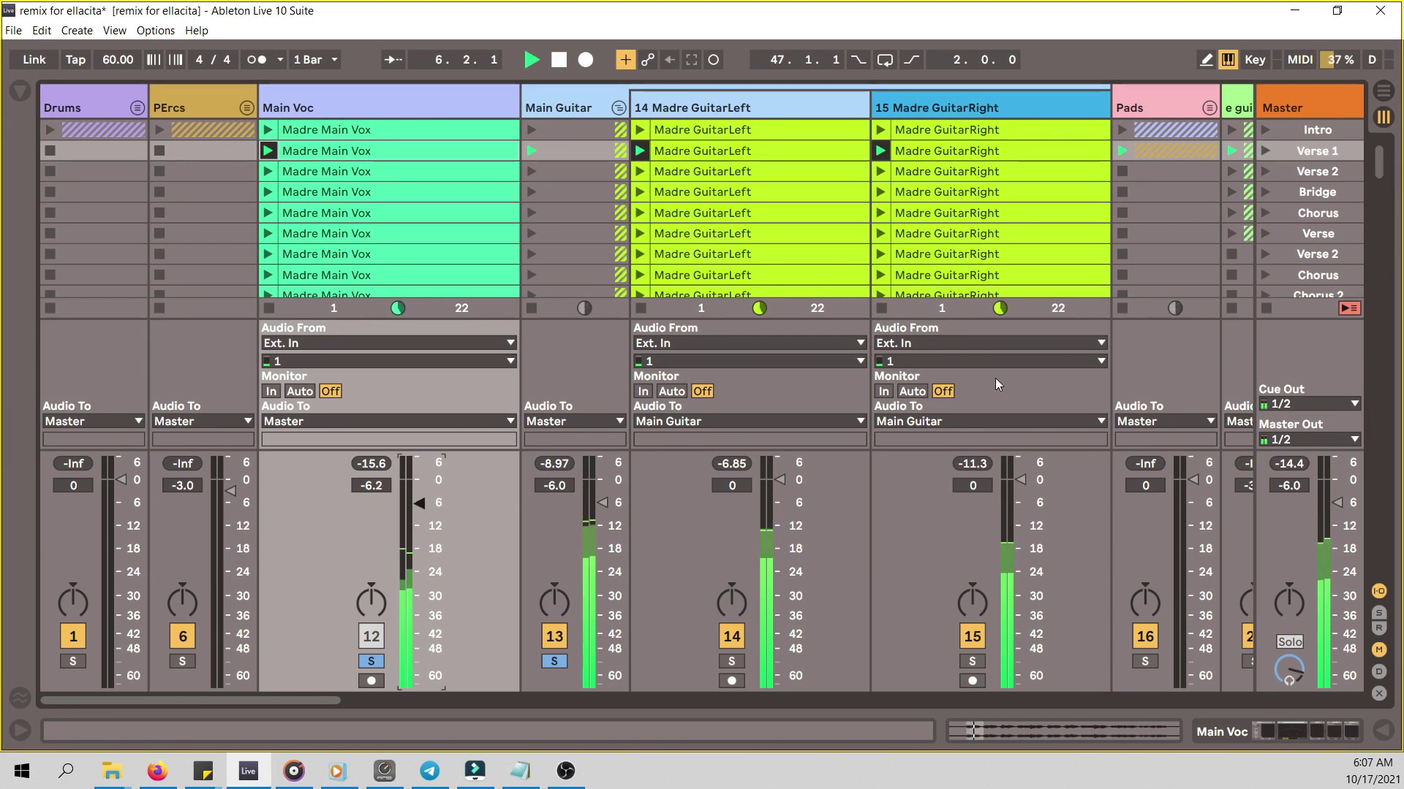
{"action": "key", "text": "space"}
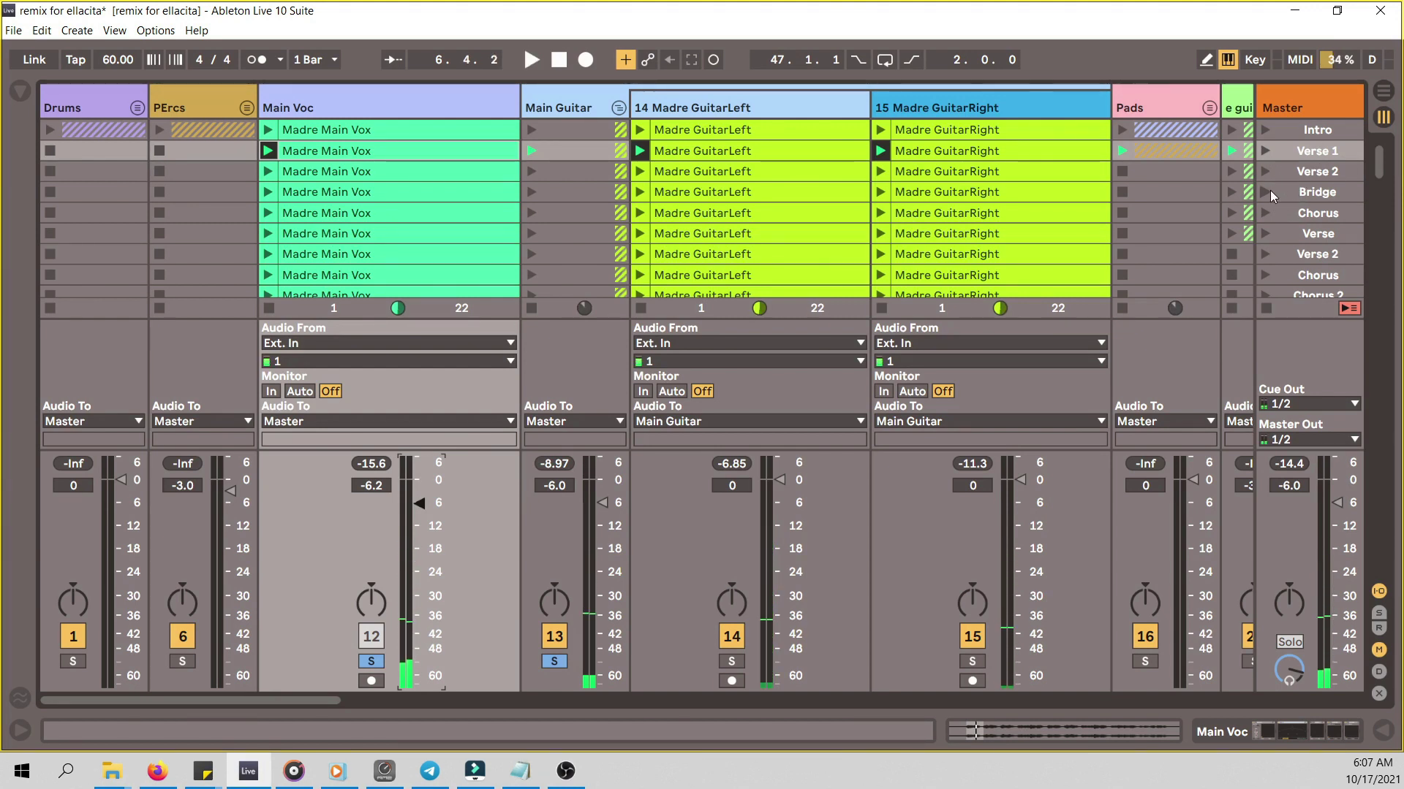
- Listen to the Bridge scene followed by the first Chorus scene
{"action": "left_click", "coordinate": [1267, 190]}
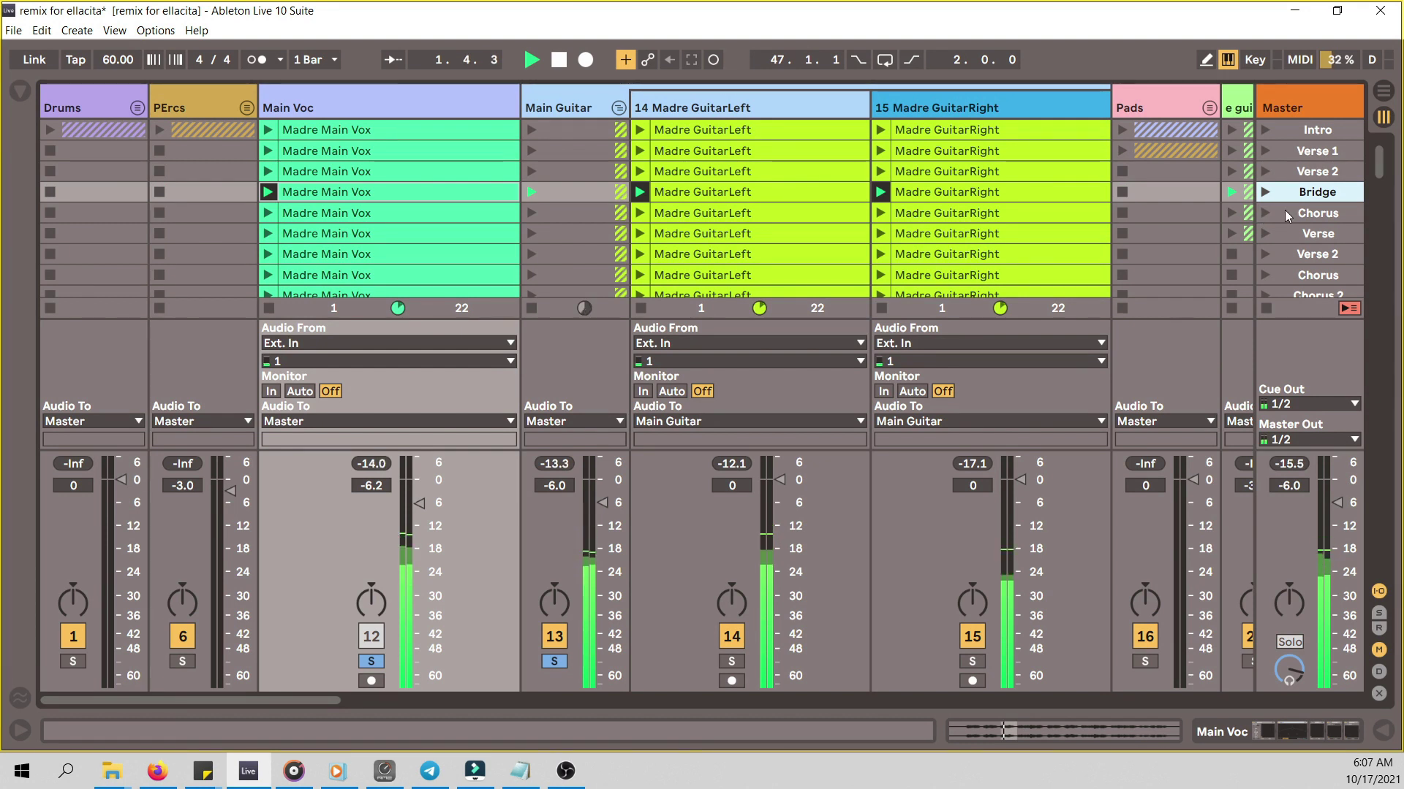
{"action": "scroll", "coordinate": [1295, 208], "scroll_direction": "down", "scroll_amount": 1}
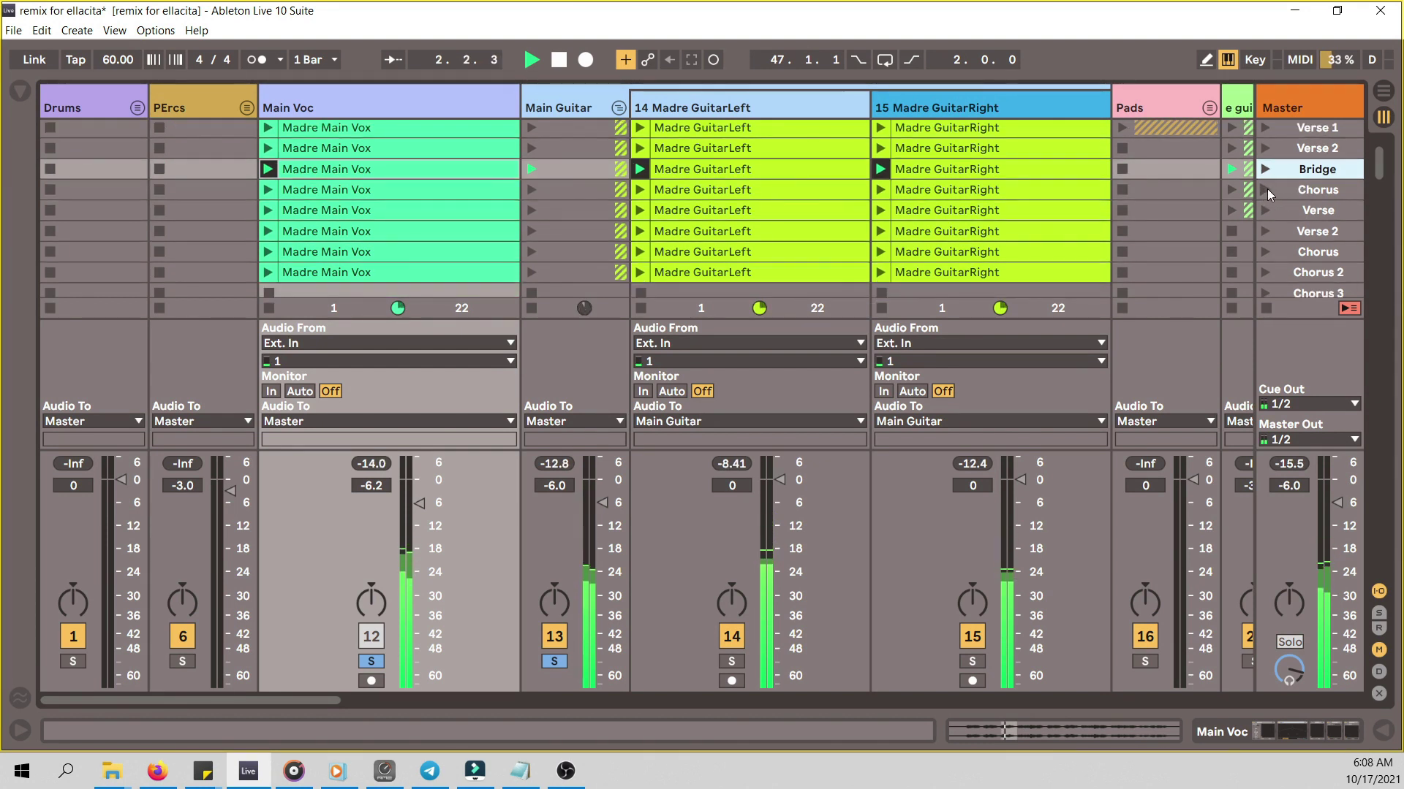
{"action": "left_click", "coordinate": [1266, 189]}
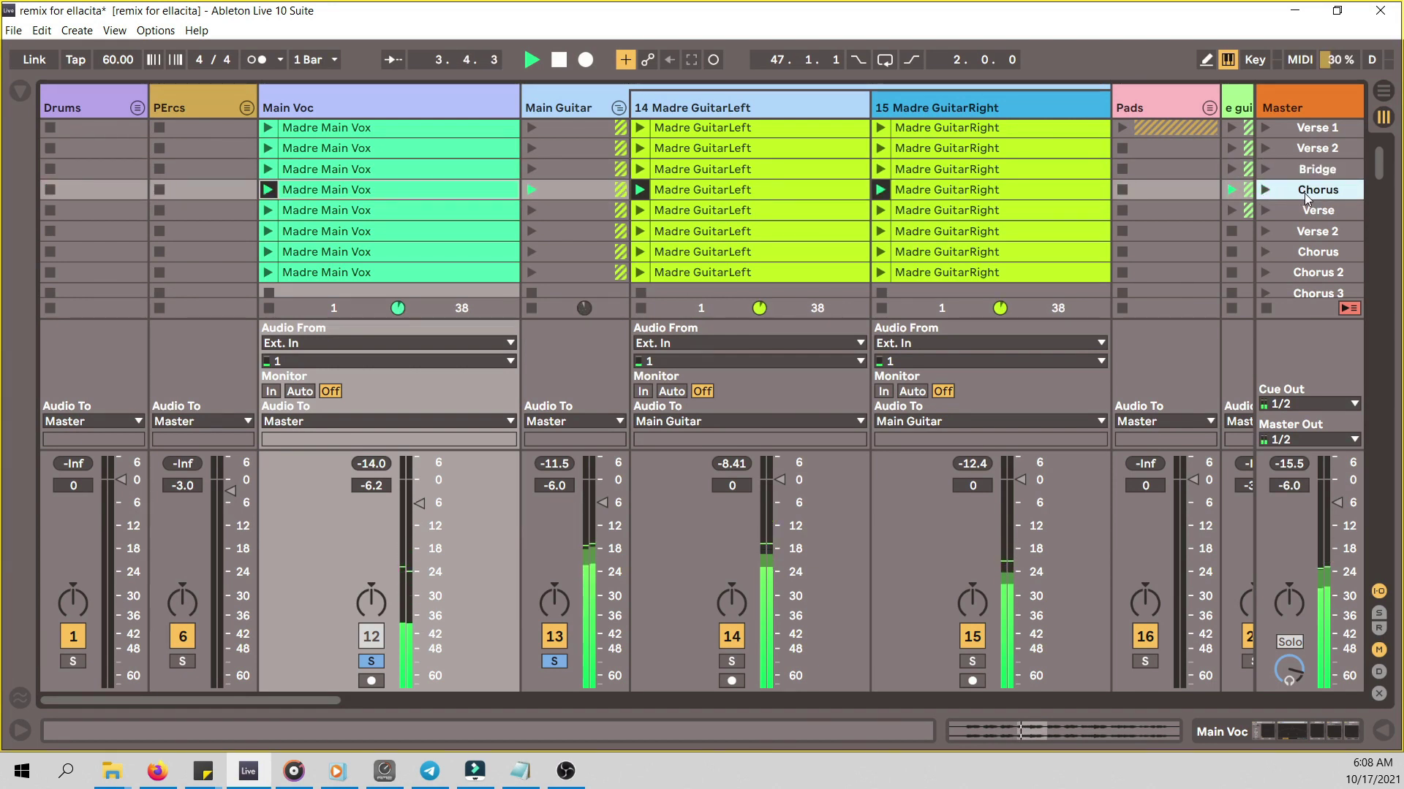
{"action": "key", "text": "space"}
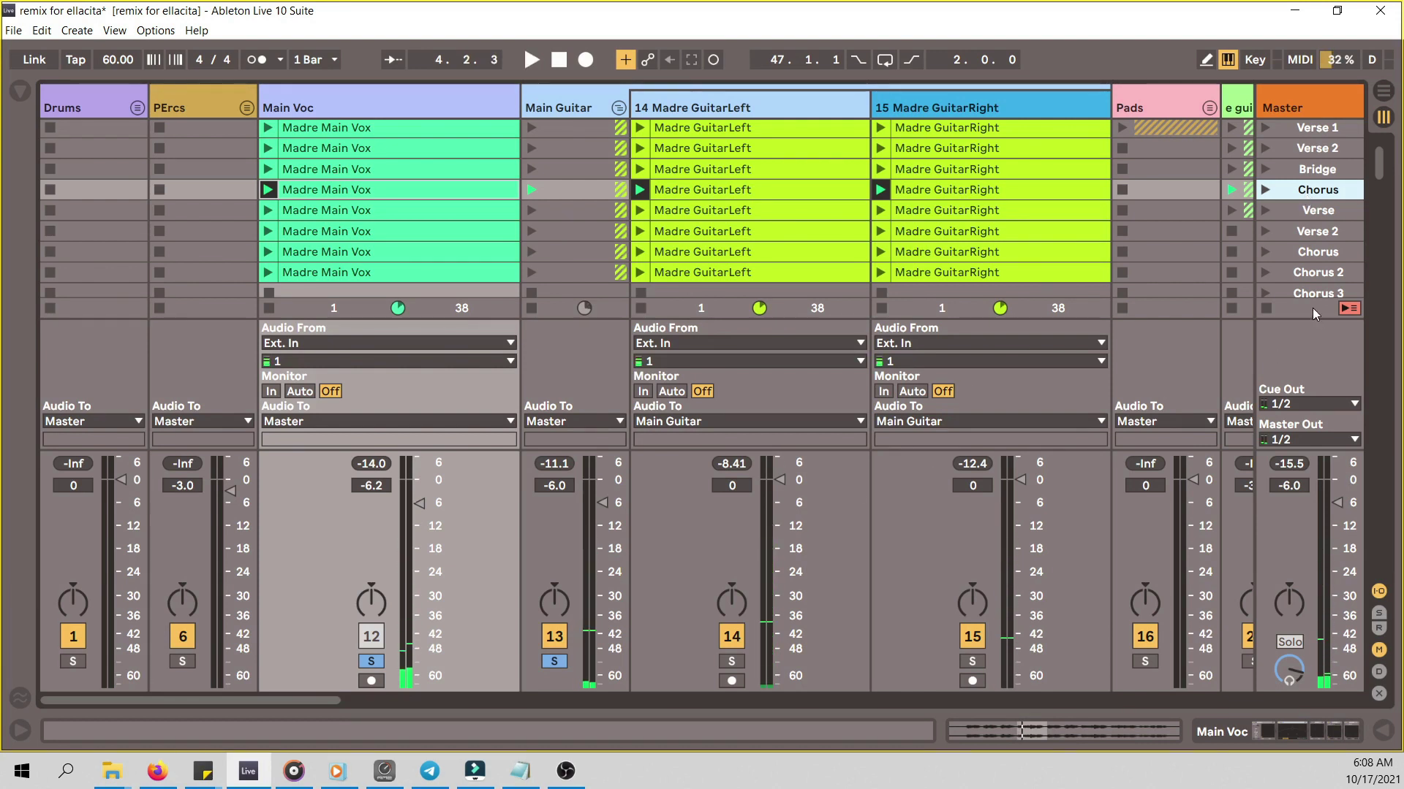
- Launch the Intro scene, solo the Solfeggios group and play it on its own
{"action": "scroll", "coordinate": [1310, 305], "scroll_direction": "up", "scroll_amount": 1}
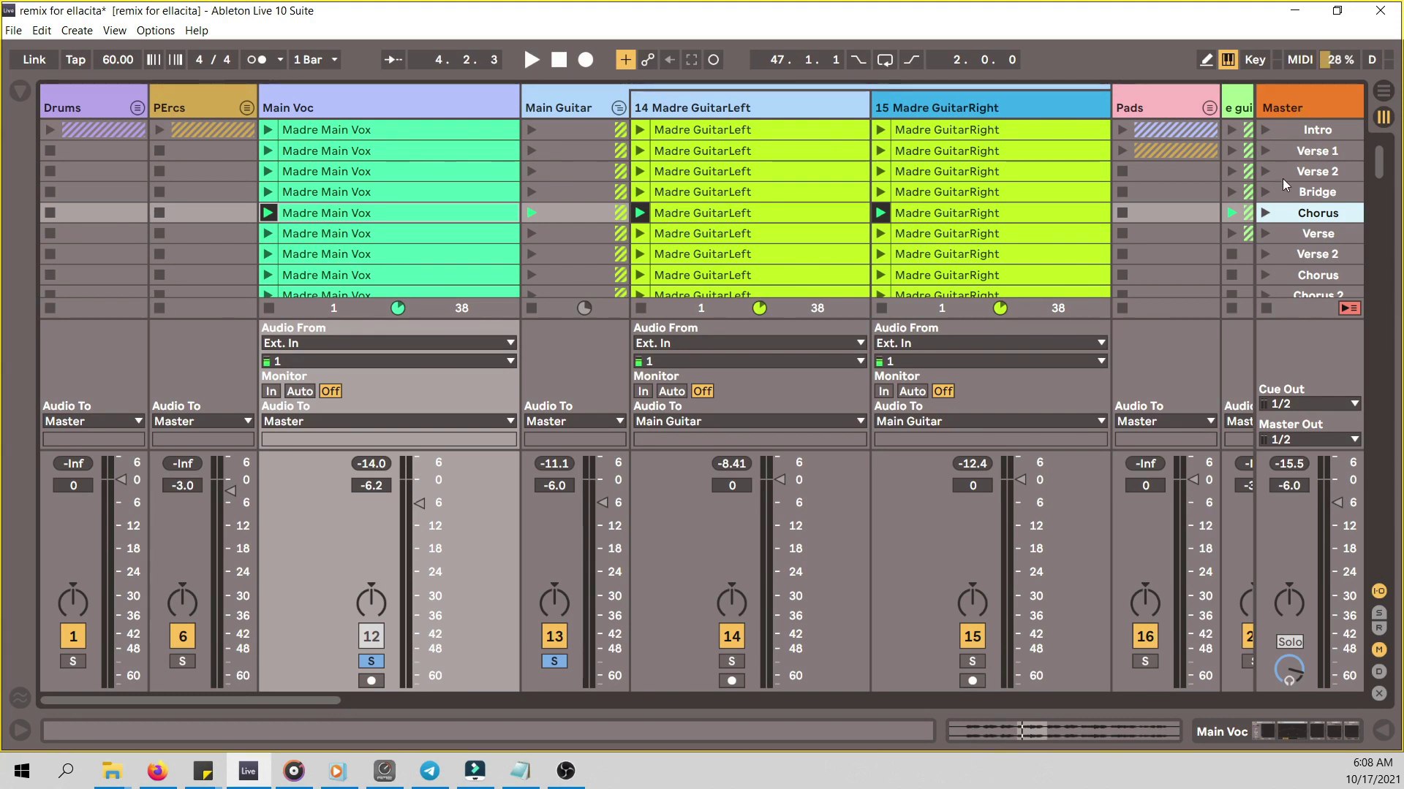
{"action": "left_click", "coordinate": [1269, 132]}
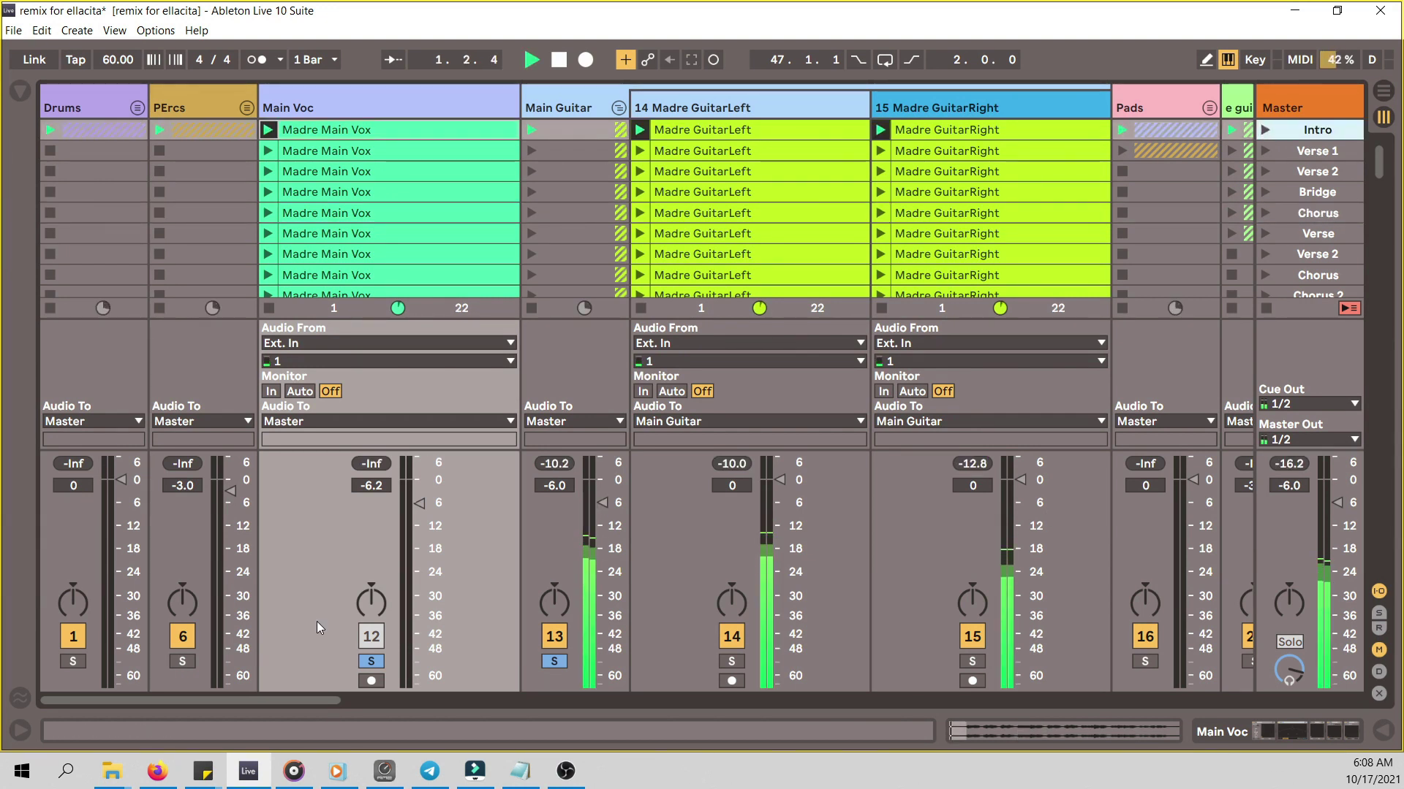
{"action": "left_click_drag", "start_coordinate": [282, 699], "coordinate": [363, 699]}
{"action": "key", "text": "space"}
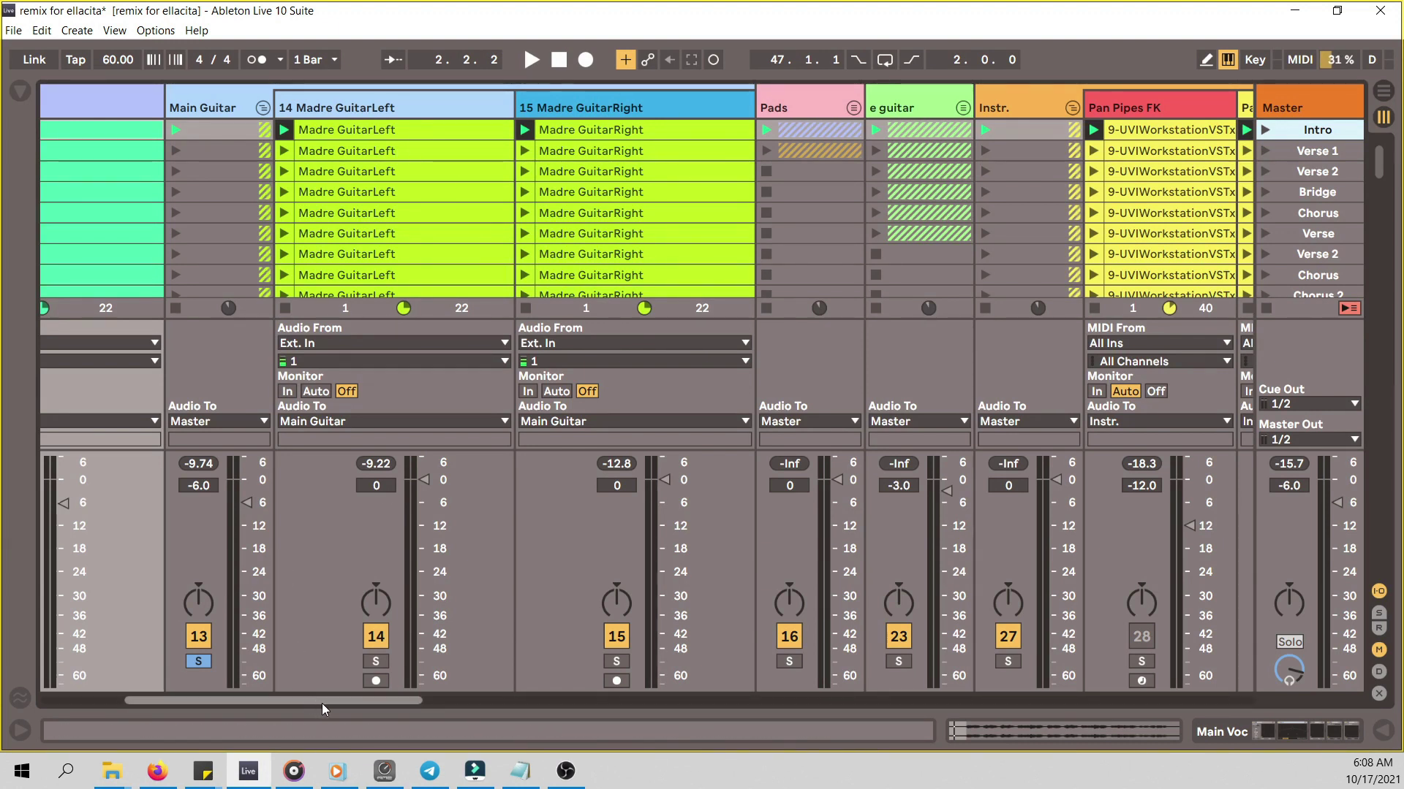
{"action": "left_click_drag", "start_coordinate": [322, 703], "coordinate": [1166, 658]}
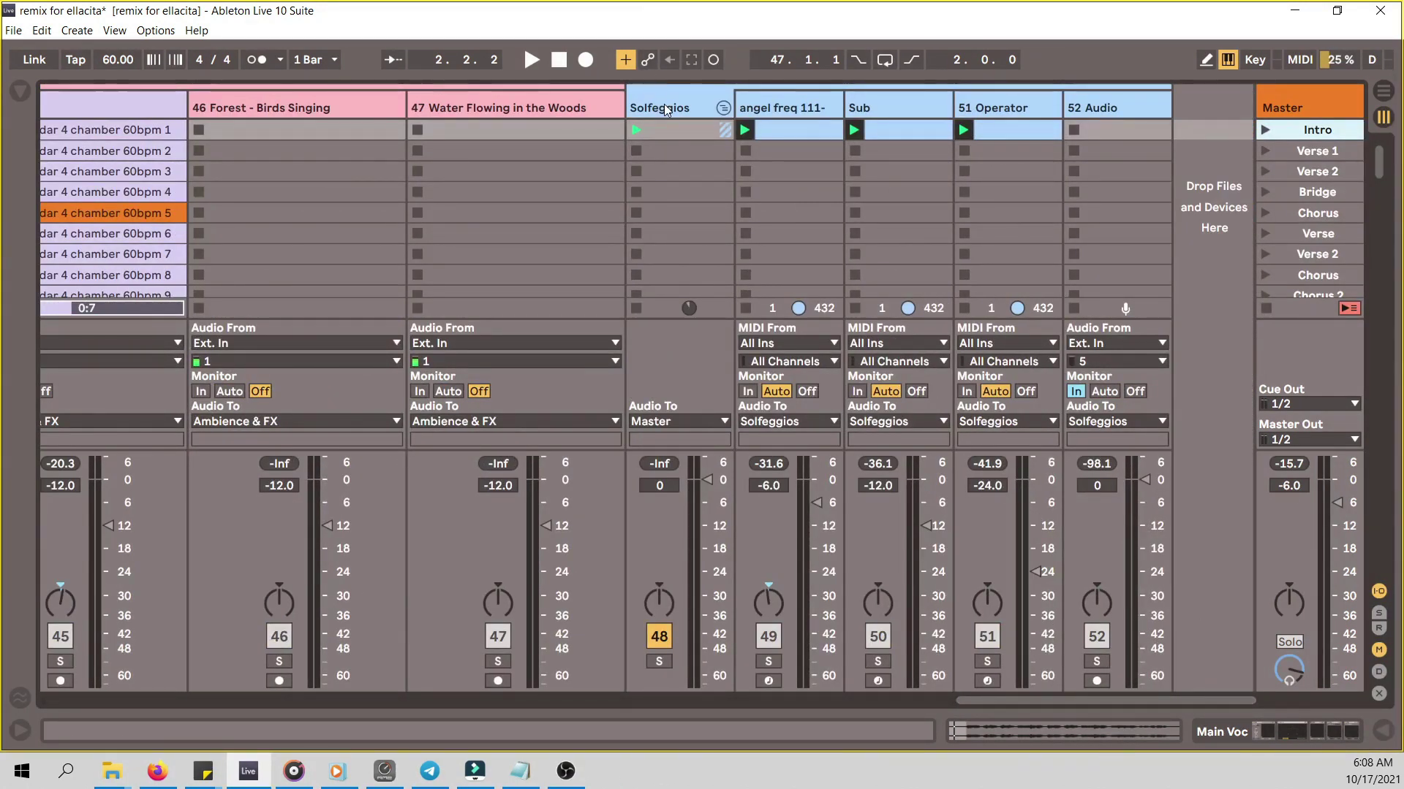
{"action": "left_click", "coordinate": [661, 661]}
{"action": "key", "text": "space"}
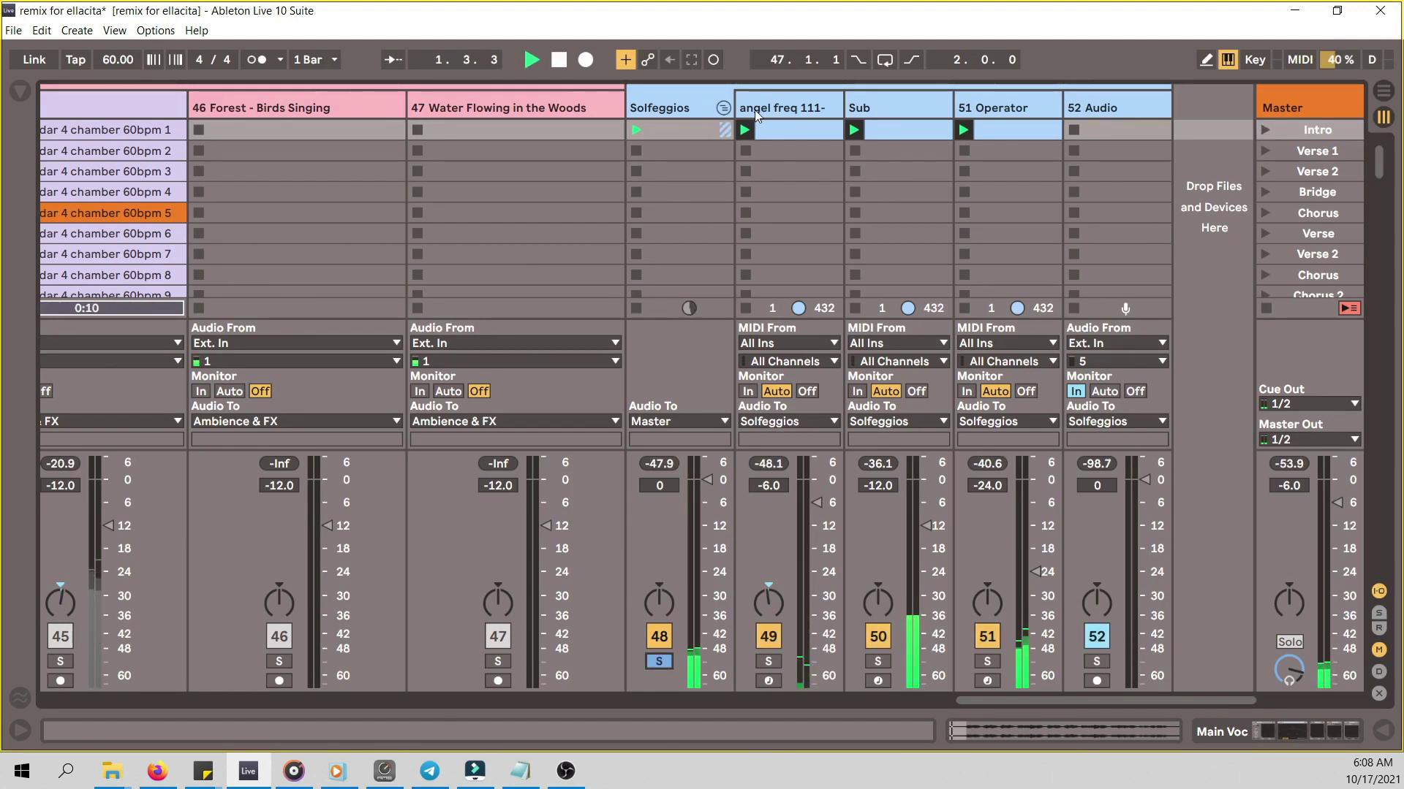
- Show the devices of the angel freq 111-333 track and turn on its Tuner
{"action": "double_click", "coordinate": [786, 108]}
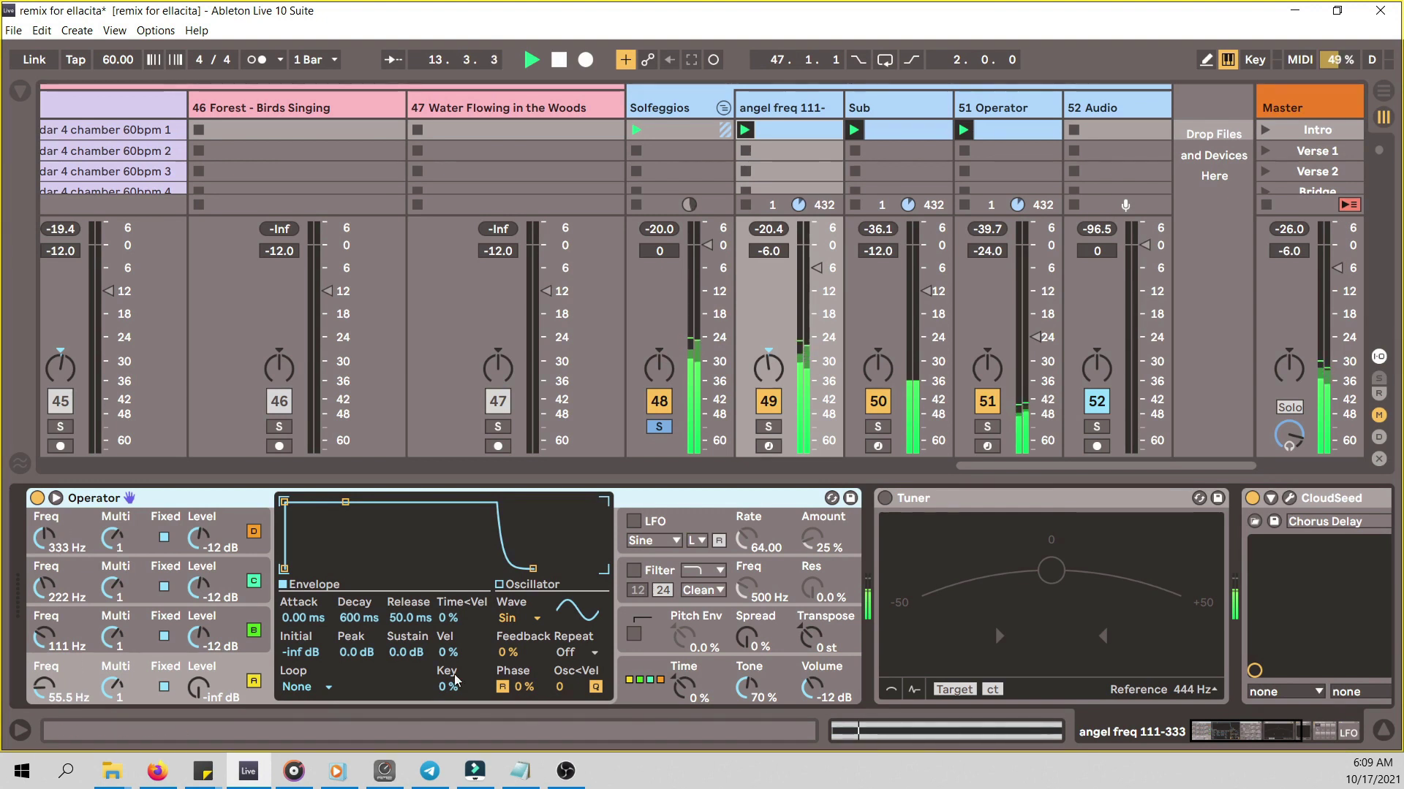
{"action": "left_click", "coordinate": [885, 498]}
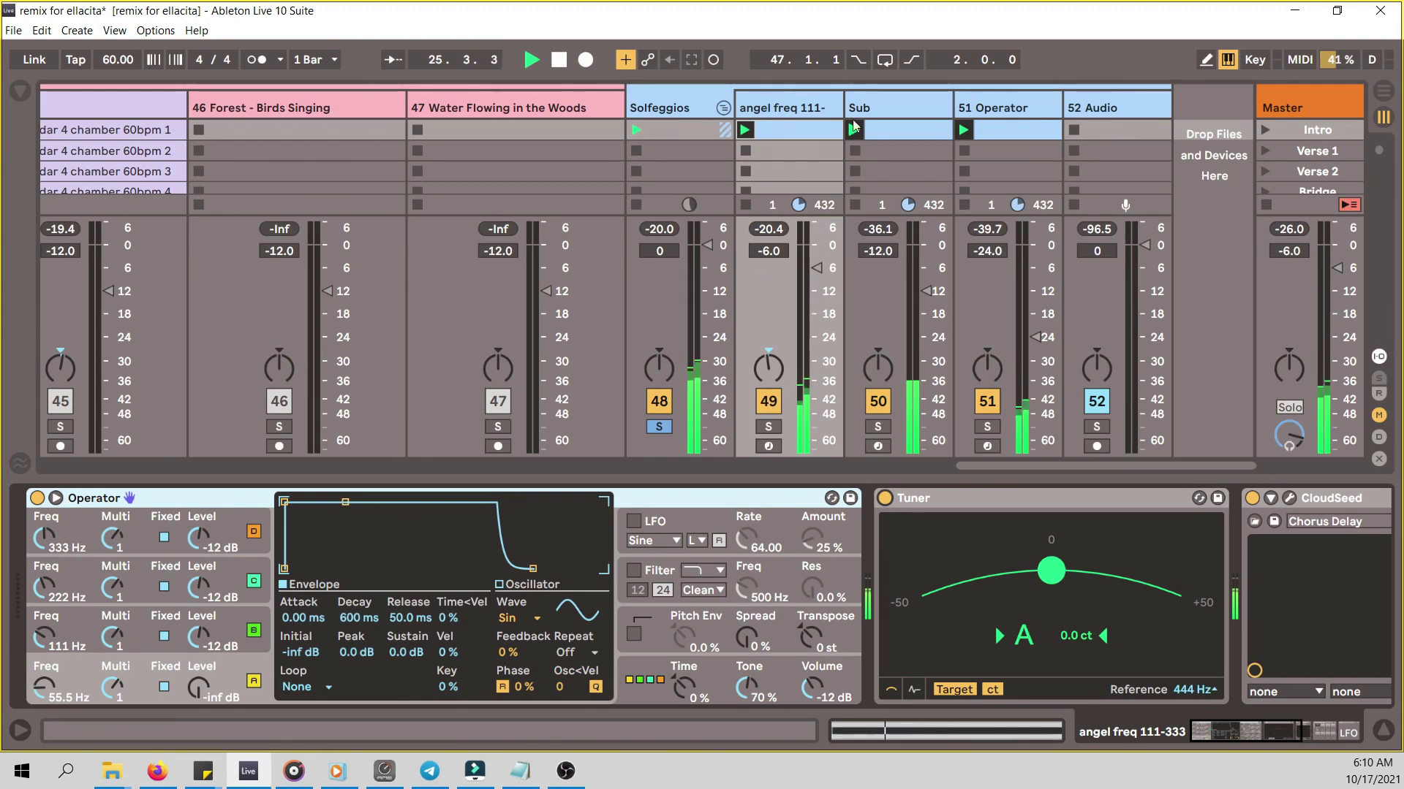
- Examine the Operator frequencies and Tuner readings on the Sub and 51 Operator tracks, ending with playback stopped
{"action": "left_click", "coordinate": [898, 114]}
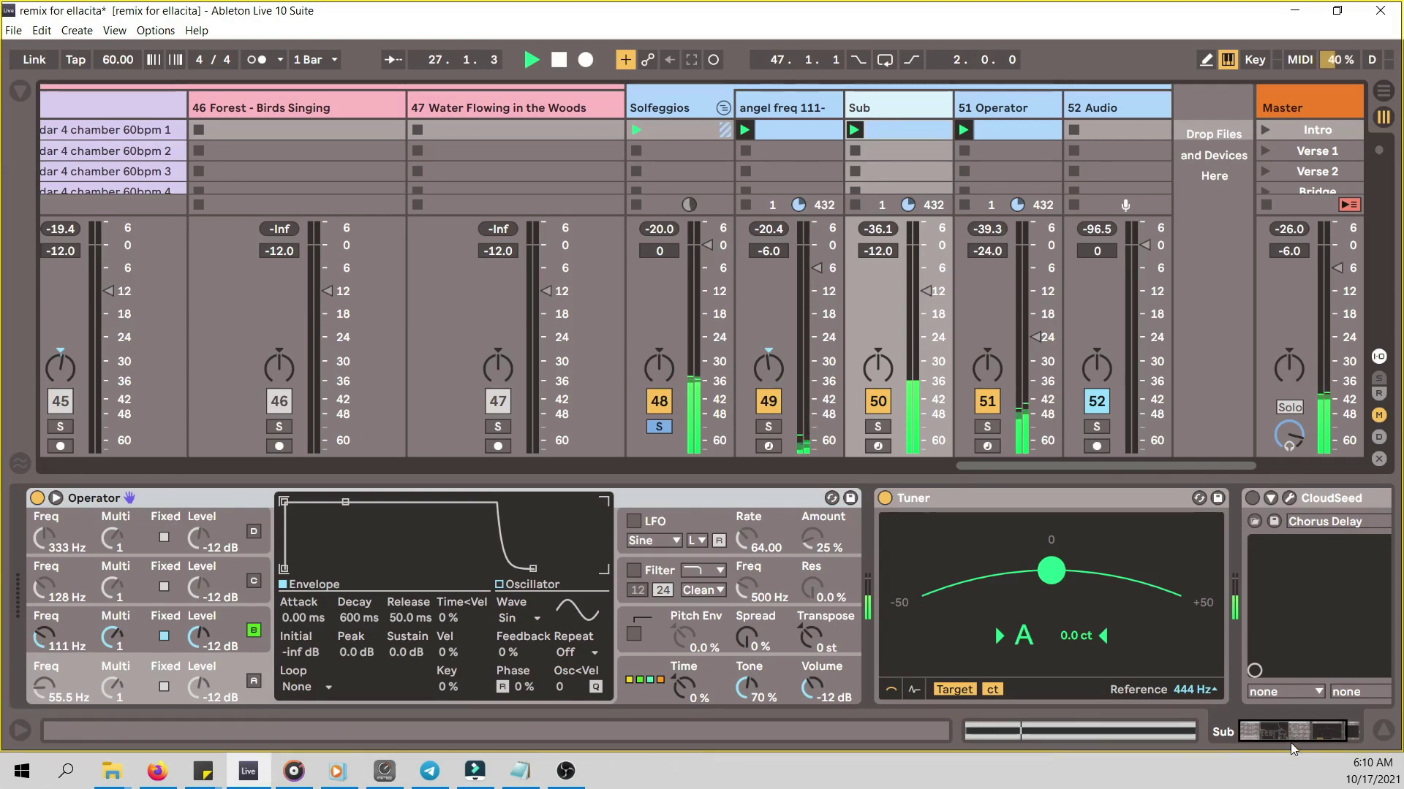
{"action": "scroll", "coordinate": [556, 585], "scroll_direction": "right", "scroll_amount": 2}
{"action": "left_click", "coordinate": [1022, 109]}
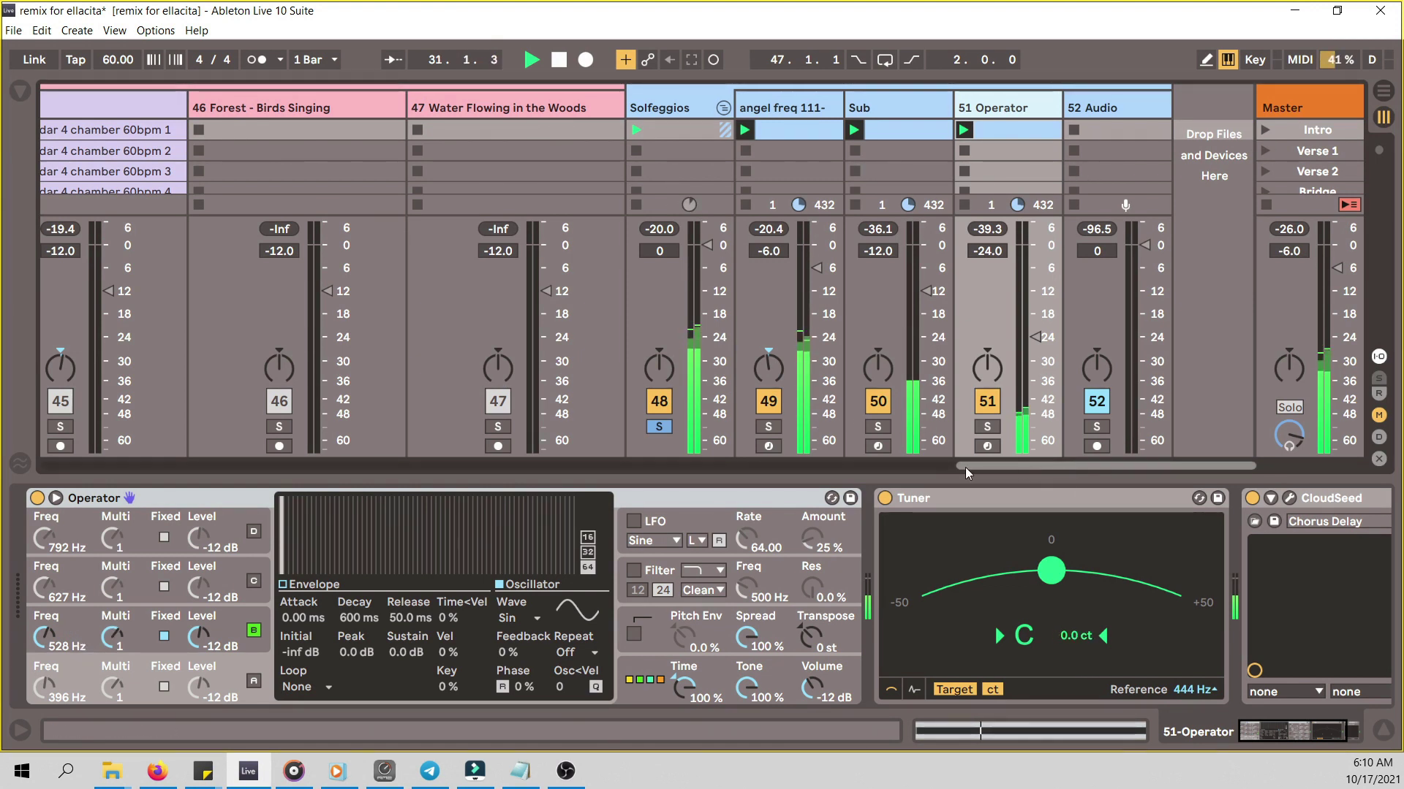
{"action": "key", "text": "space"}
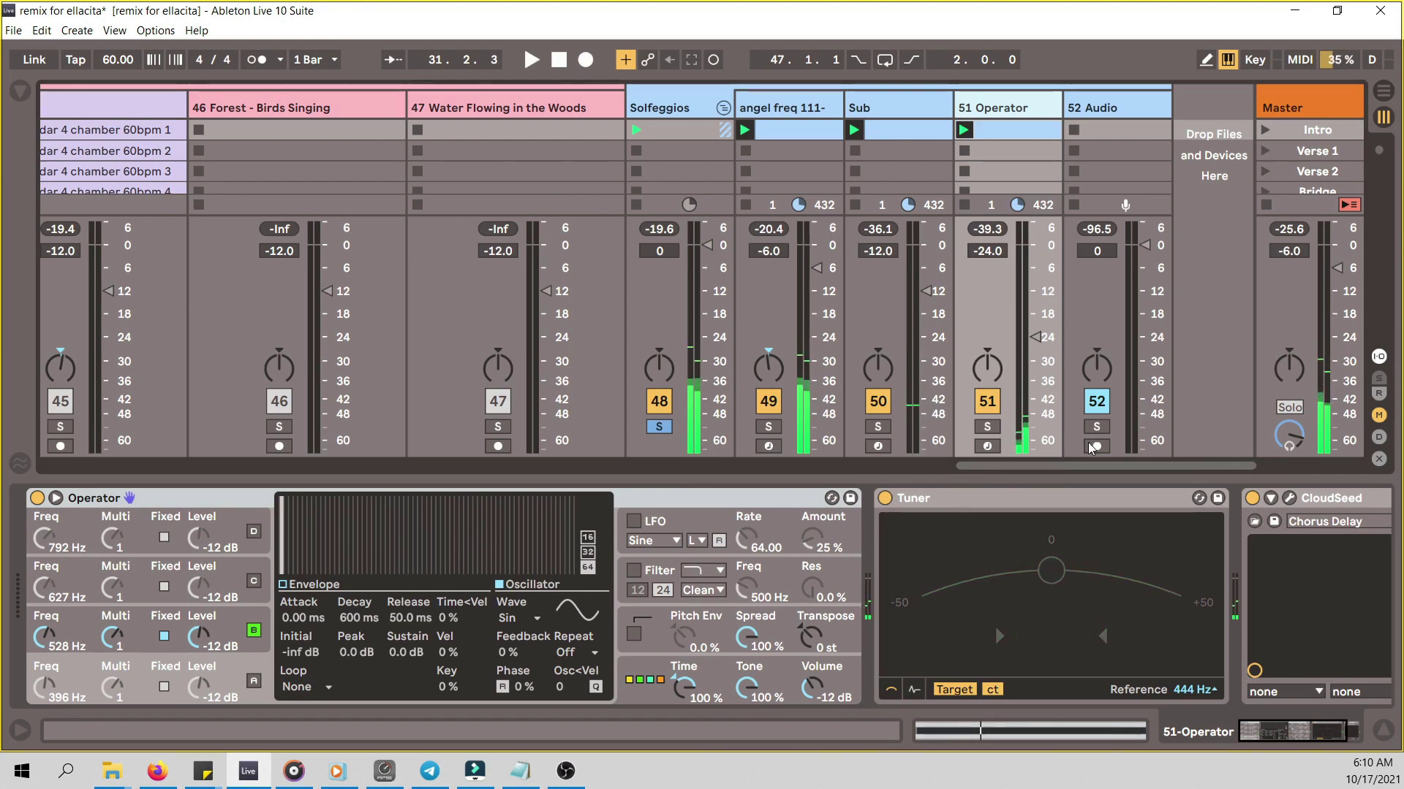
- Show the Tuner on the 14 Madre GuitarLeft track and check the guitar's tuning during playback
{"action": "left_click_drag", "start_coordinate": [1102, 464], "coordinate": [375, 535]}
{"action": "scroll", "coordinate": [428, 241], "scroll_direction": "left", "scroll_amount": 6}
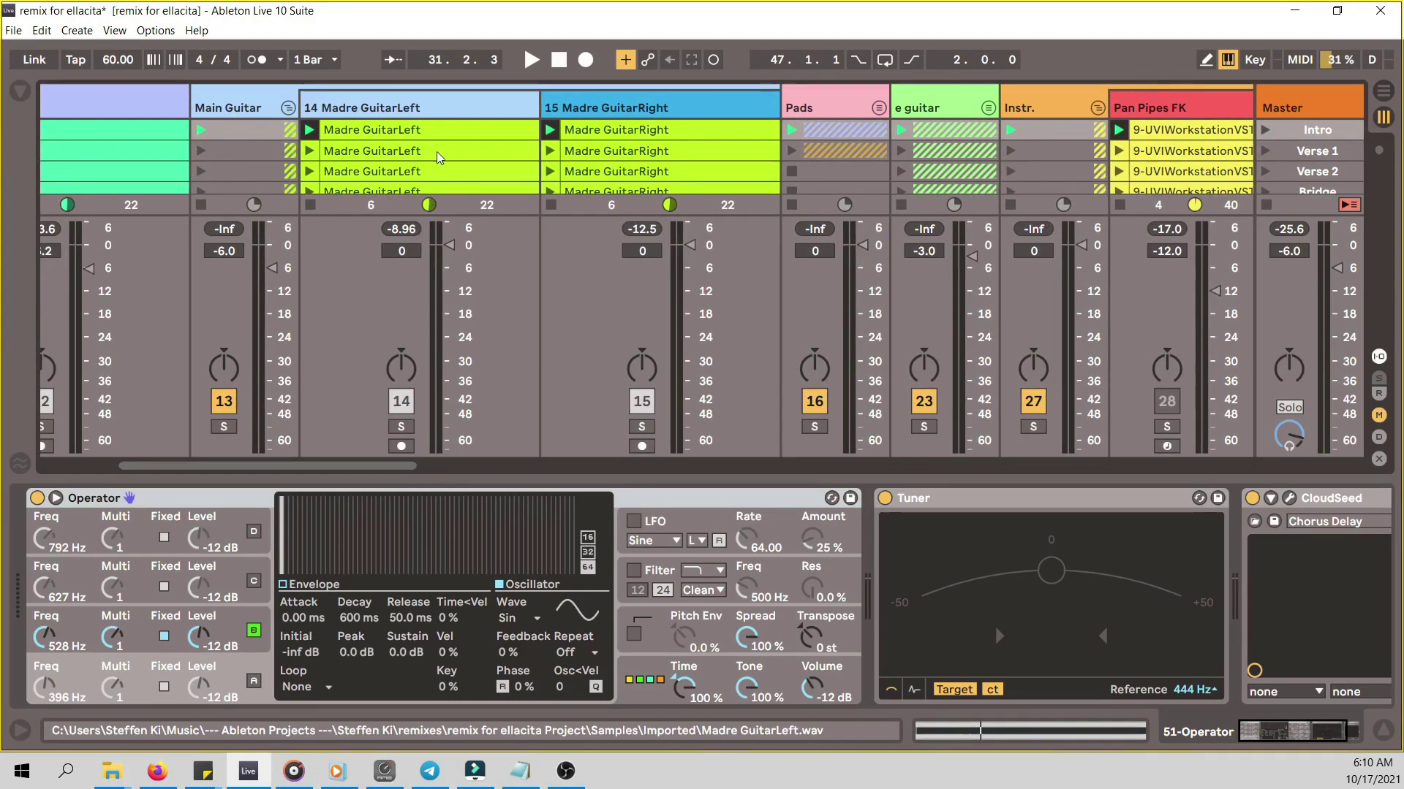
{"action": "double_click", "coordinate": [445, 135]}
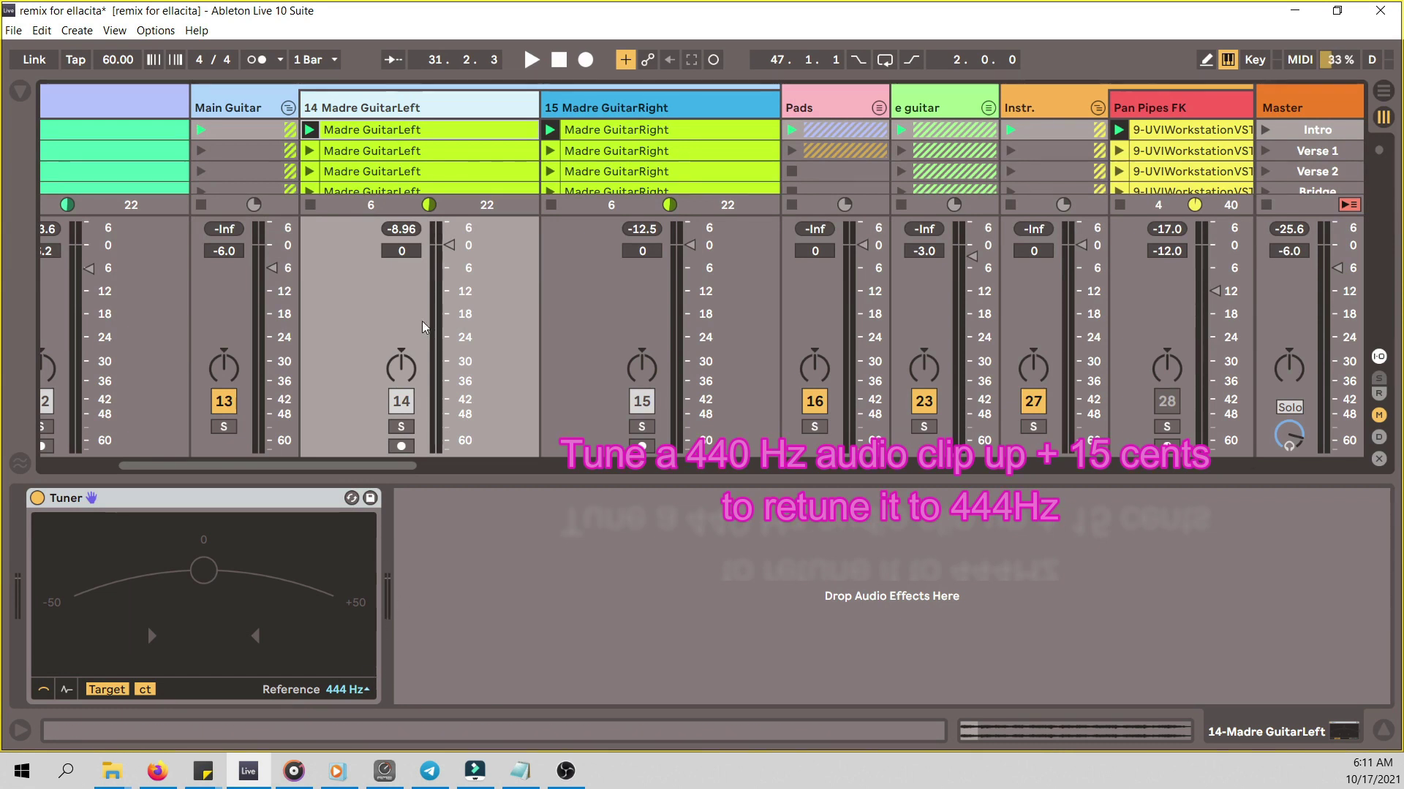
{"action": "key", "text": "space"}
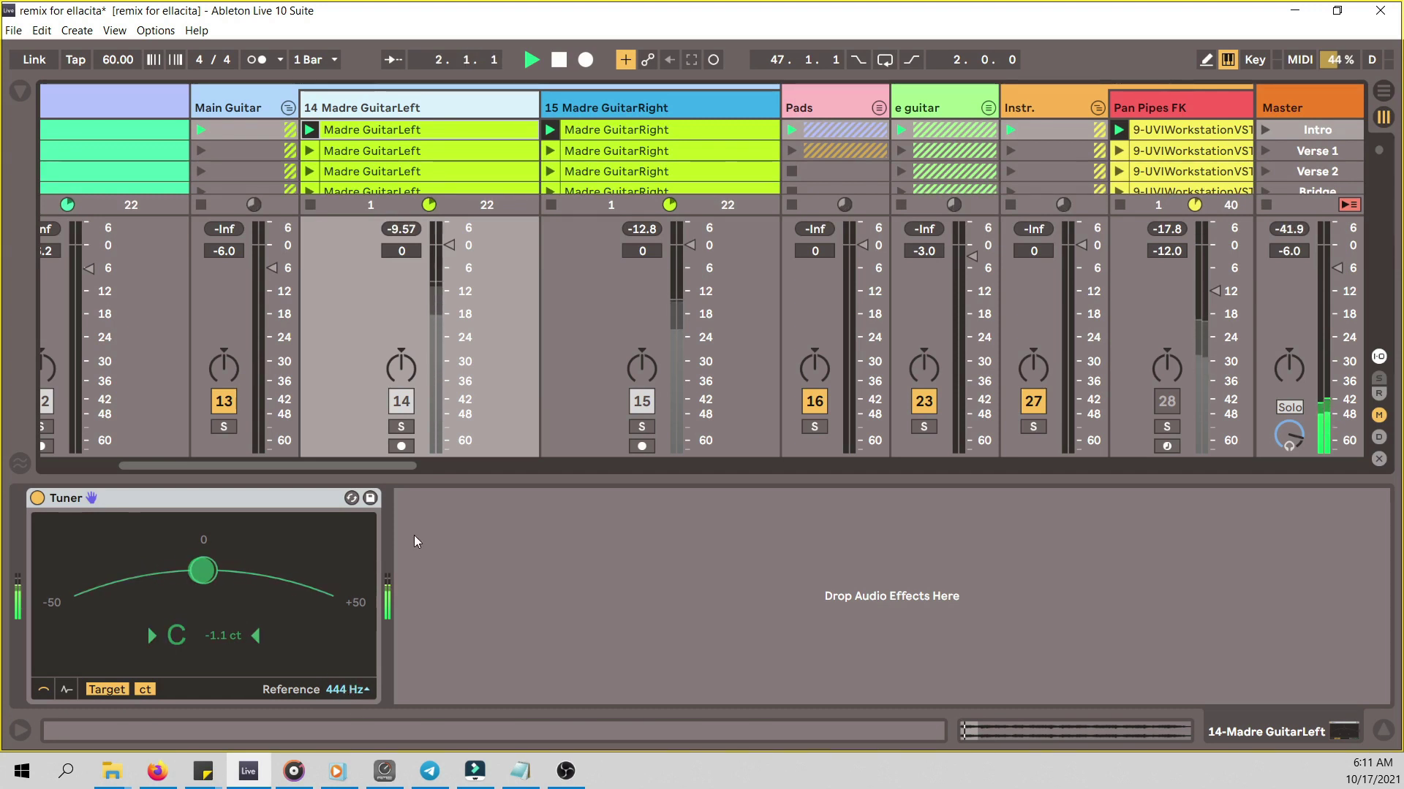
- Launch the Verse 1 scene, solo the Main Voc track and check the vocal's tuning in its Tuner
{"action": "left_click_drag", "start_coordinate": [379, 464], "coordinate": [301, 468]}
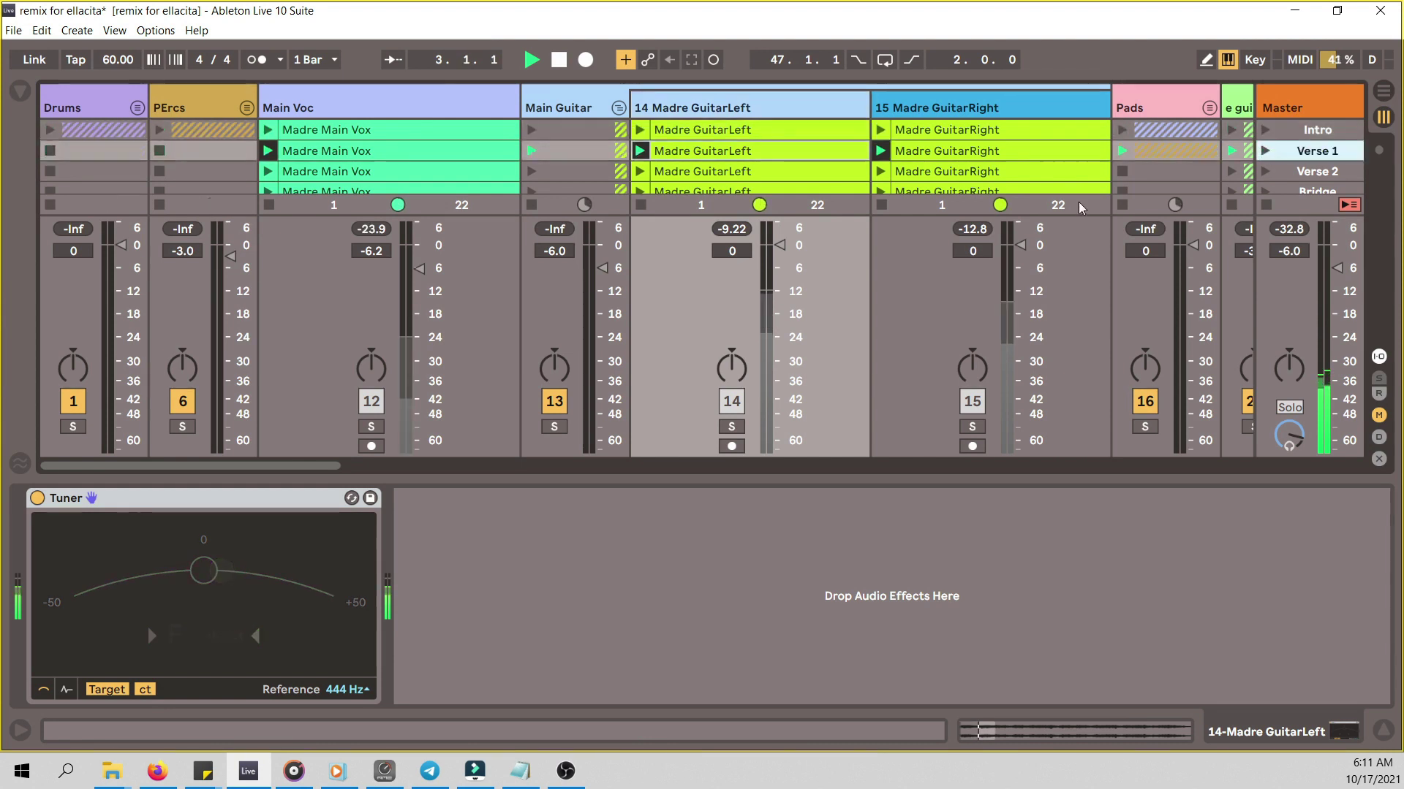
{"action": "left_click", "coordinate": [371, 428]}
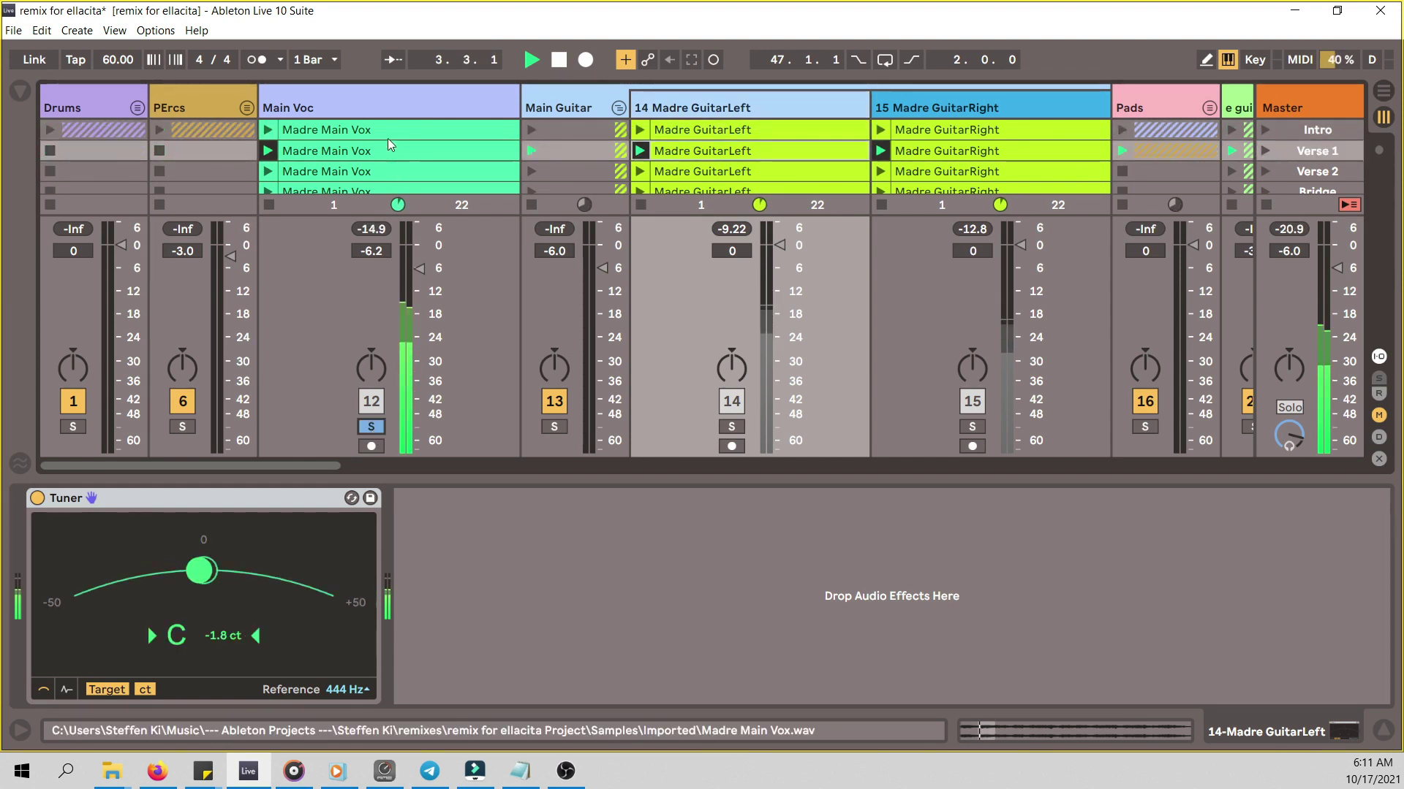
{"action": "left_click", "coordinate": [420, 106]}
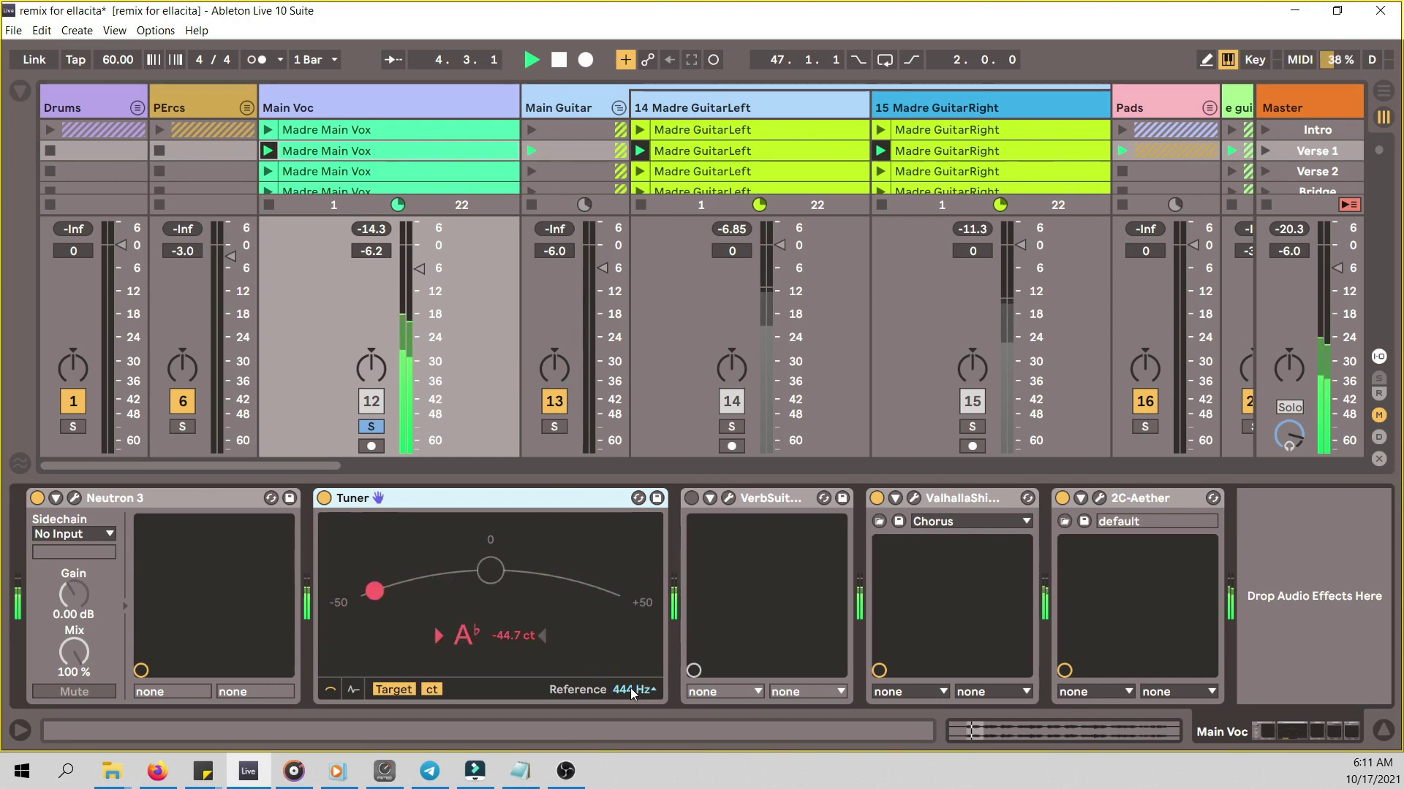
{"action": "key", "text": "space"}
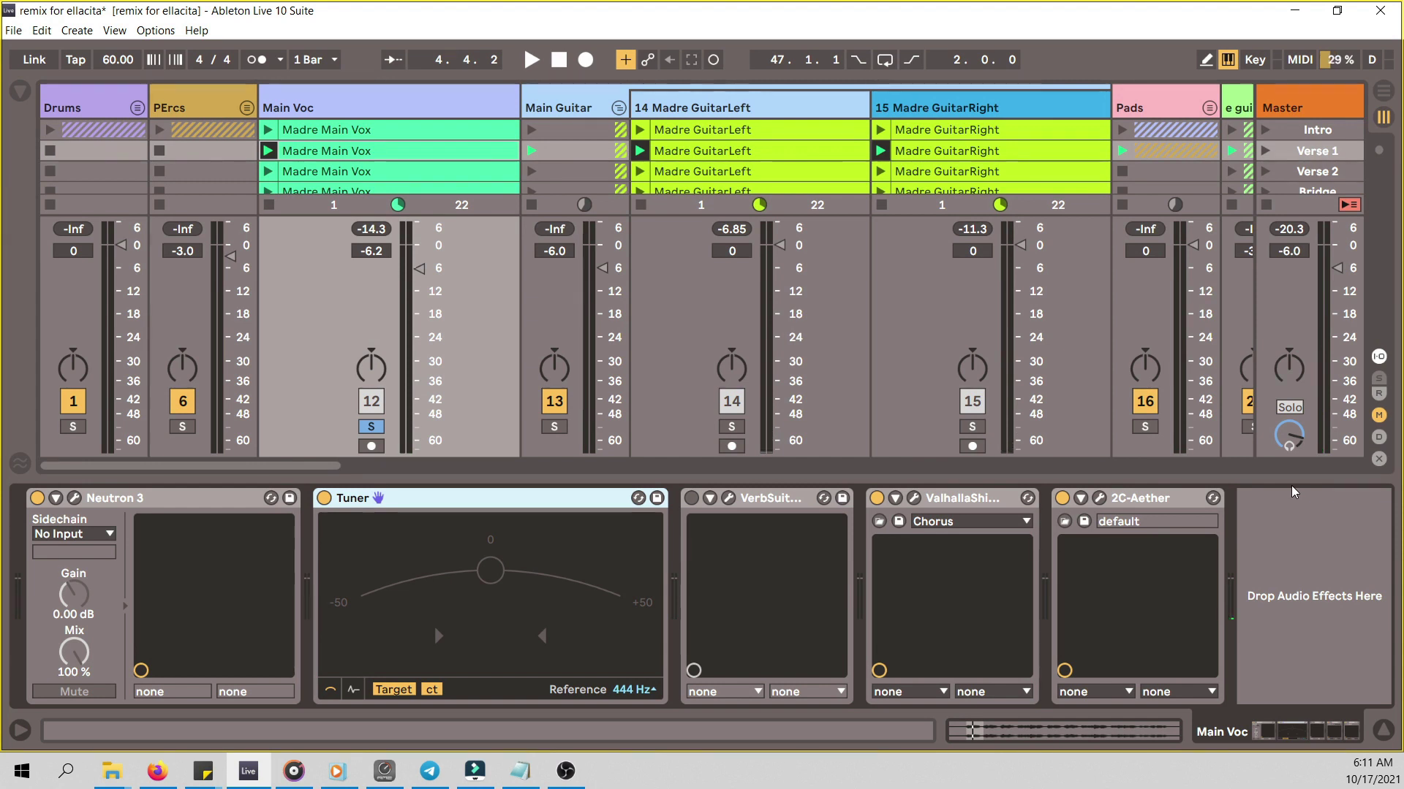
- Hide the device view and unsolo the Main Voc track
{"action": "left_click", "coordinate": [1382, 731]}
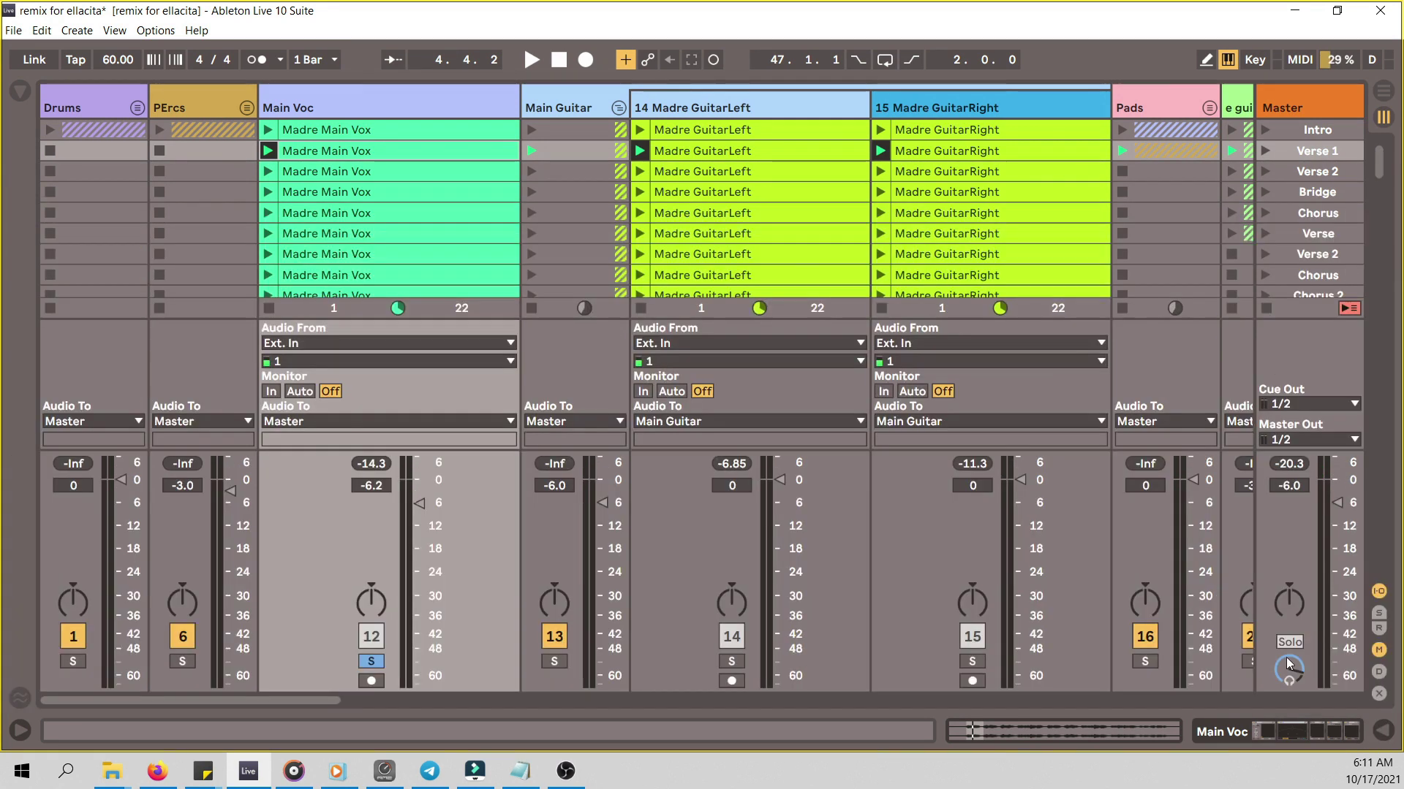
{"action": "left_click", "coordinate": [362, 665]}
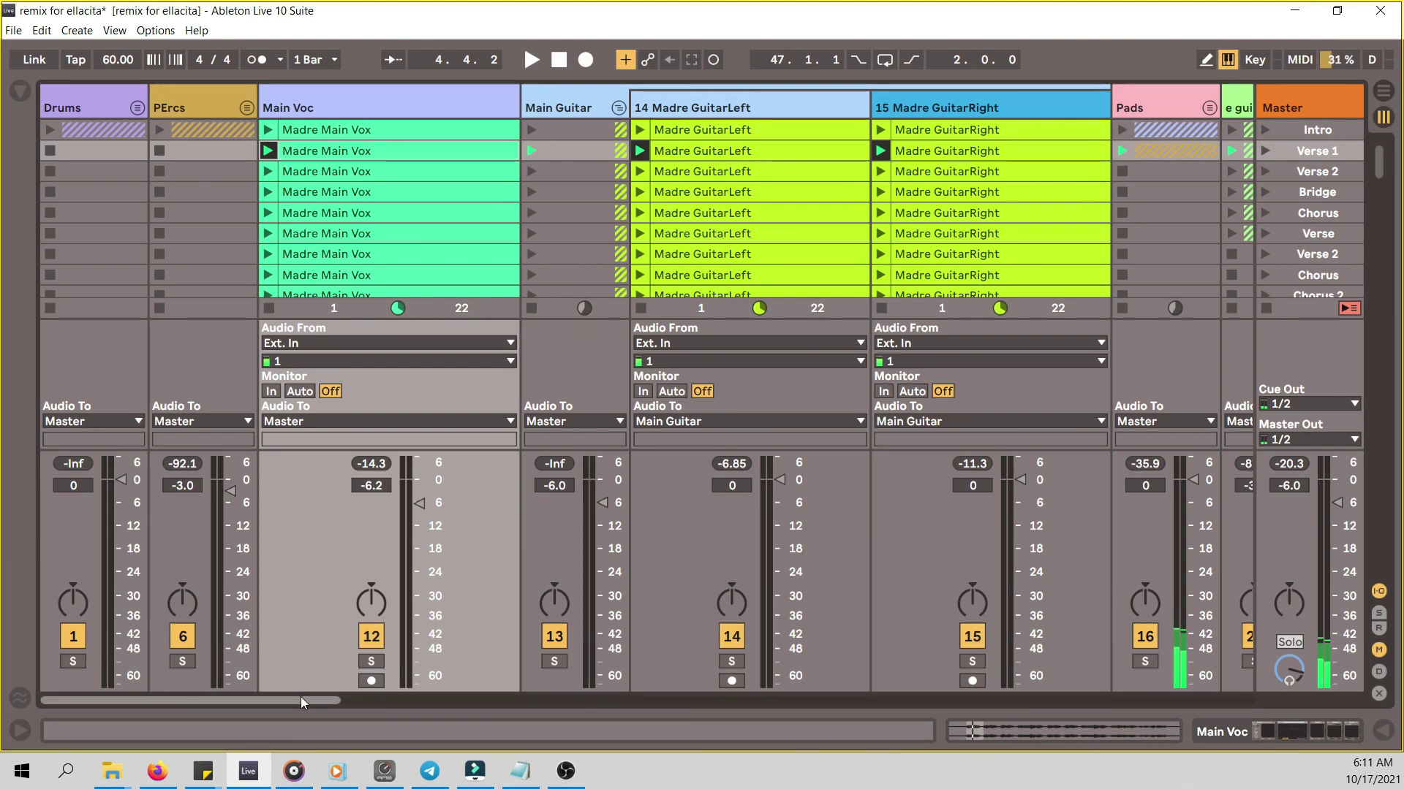
- Unfold the Pads group to show its tracks and solo the group
{"action": "left_click_drag", "start_coordinate": [301, 696], "coordinate": [453, 696]}
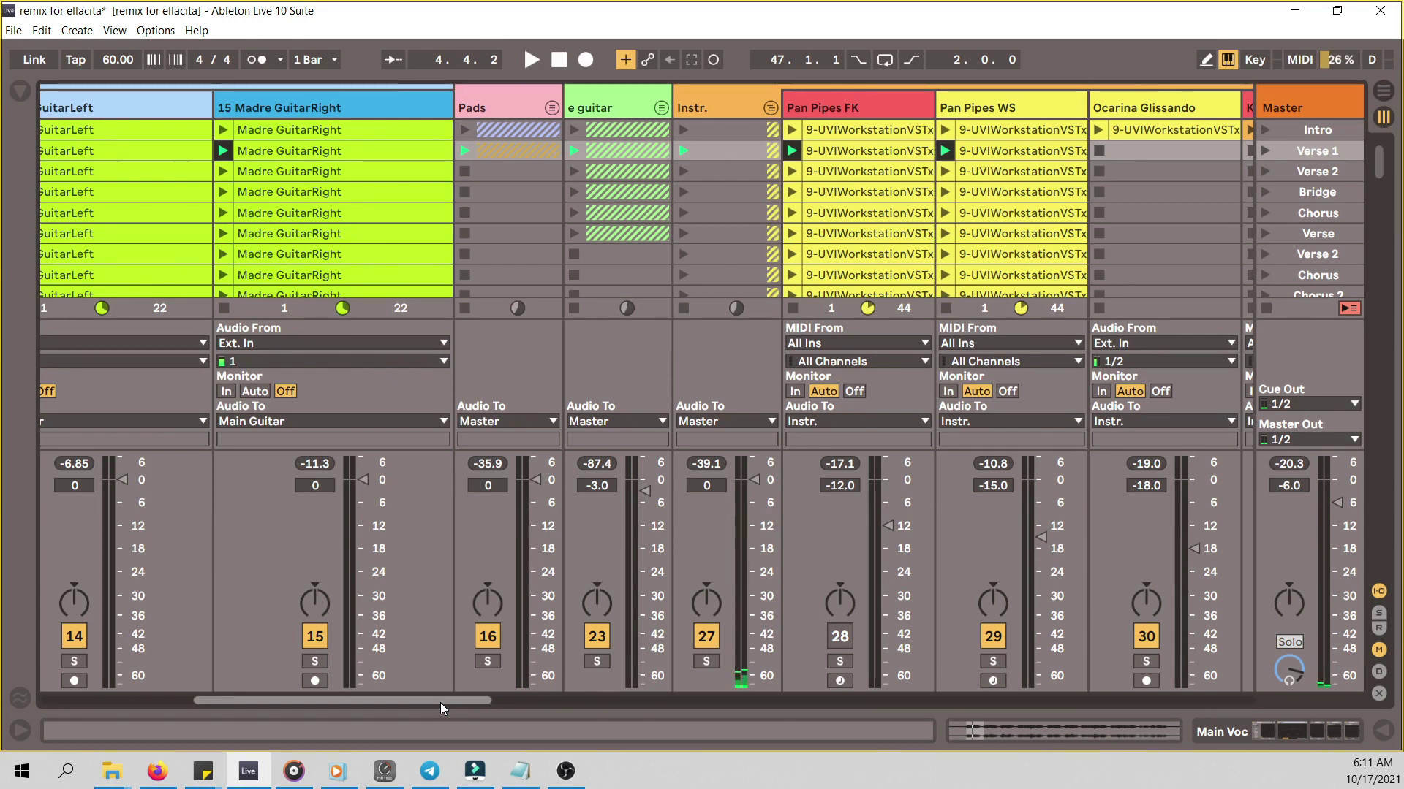
{"action": "left_click_drag", "start_coordinate": [440, 704], "coordinate": [363, 700]}
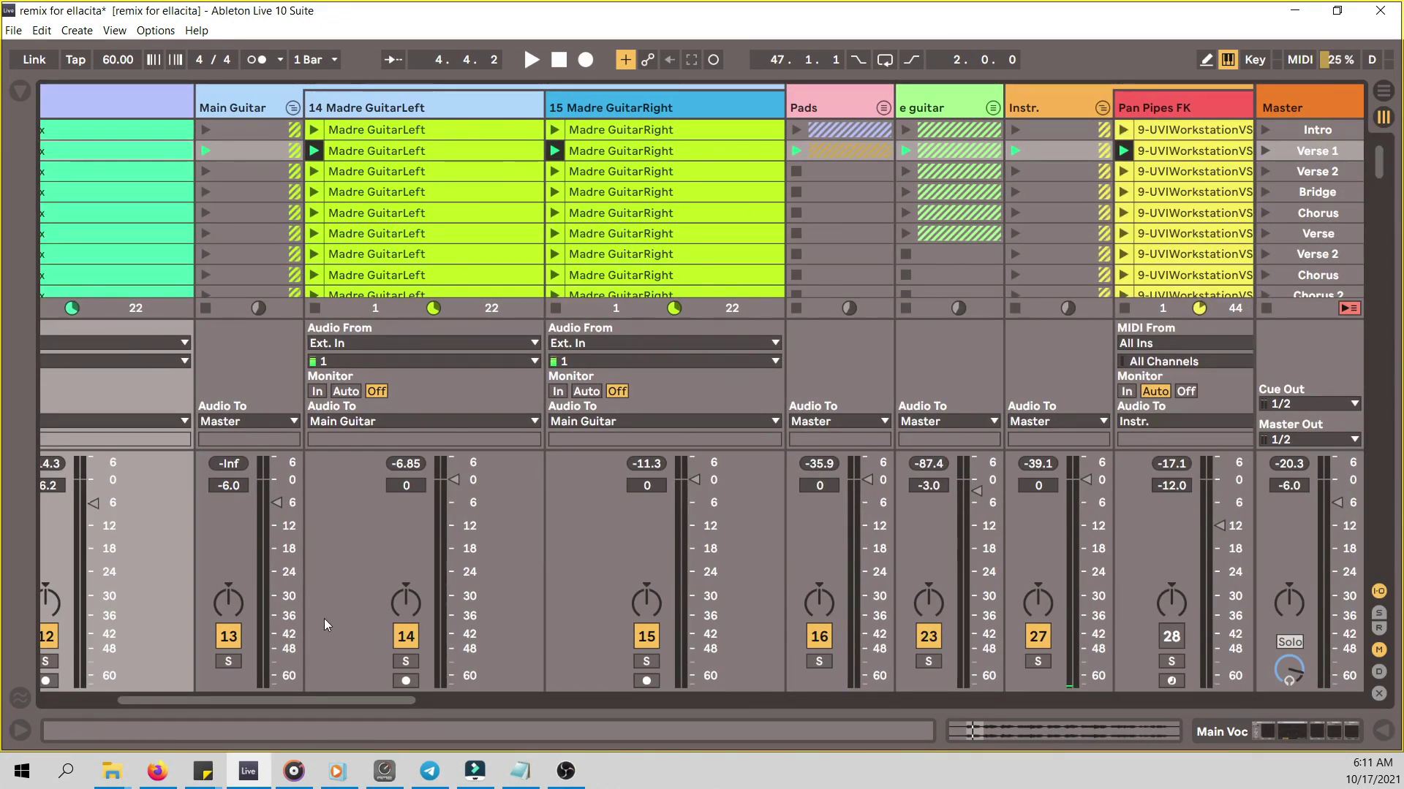
{"action": "left_click_drag", "start_coordinate": [326, 704], "coordinate": [383, 678]}
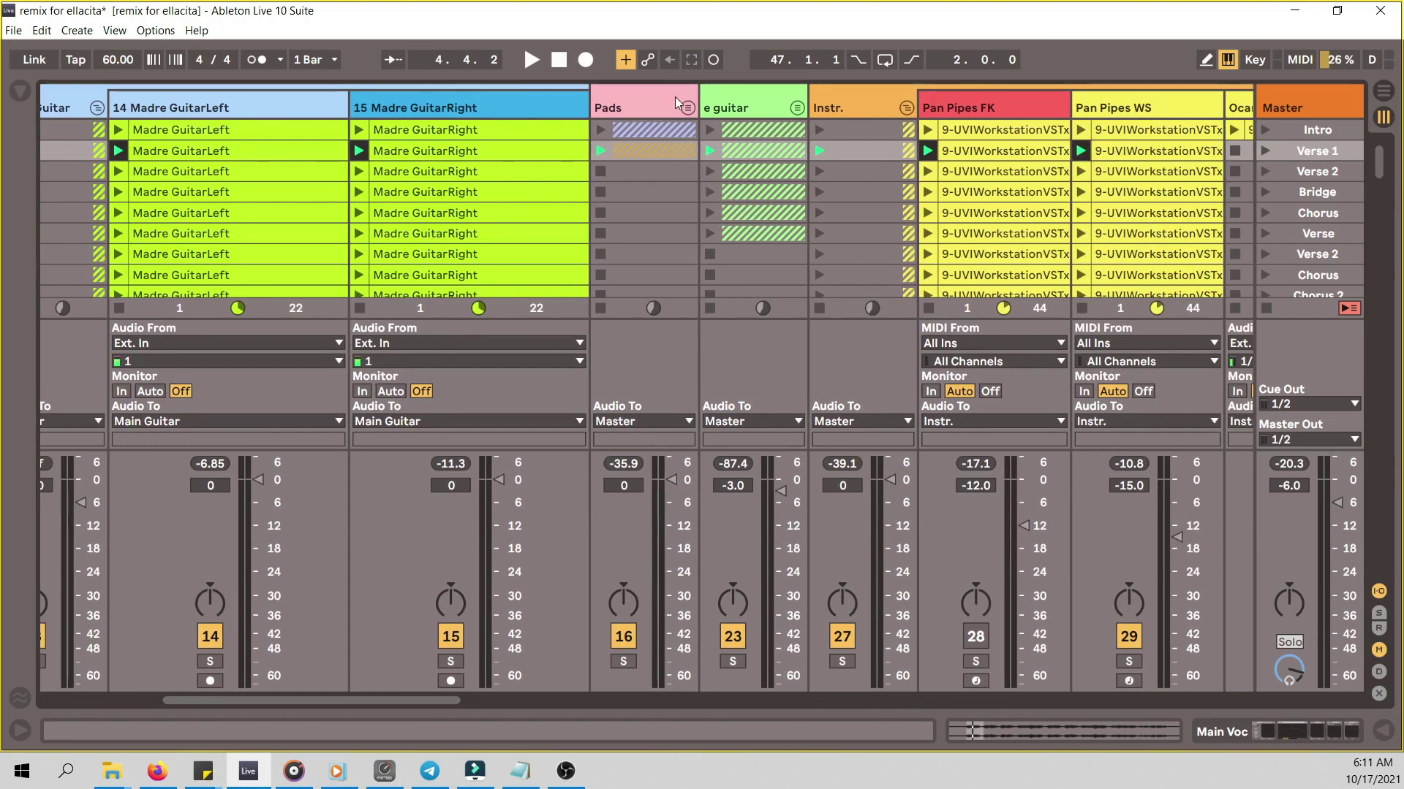
{"action": "left_click", "coordinate": [690, 107]}
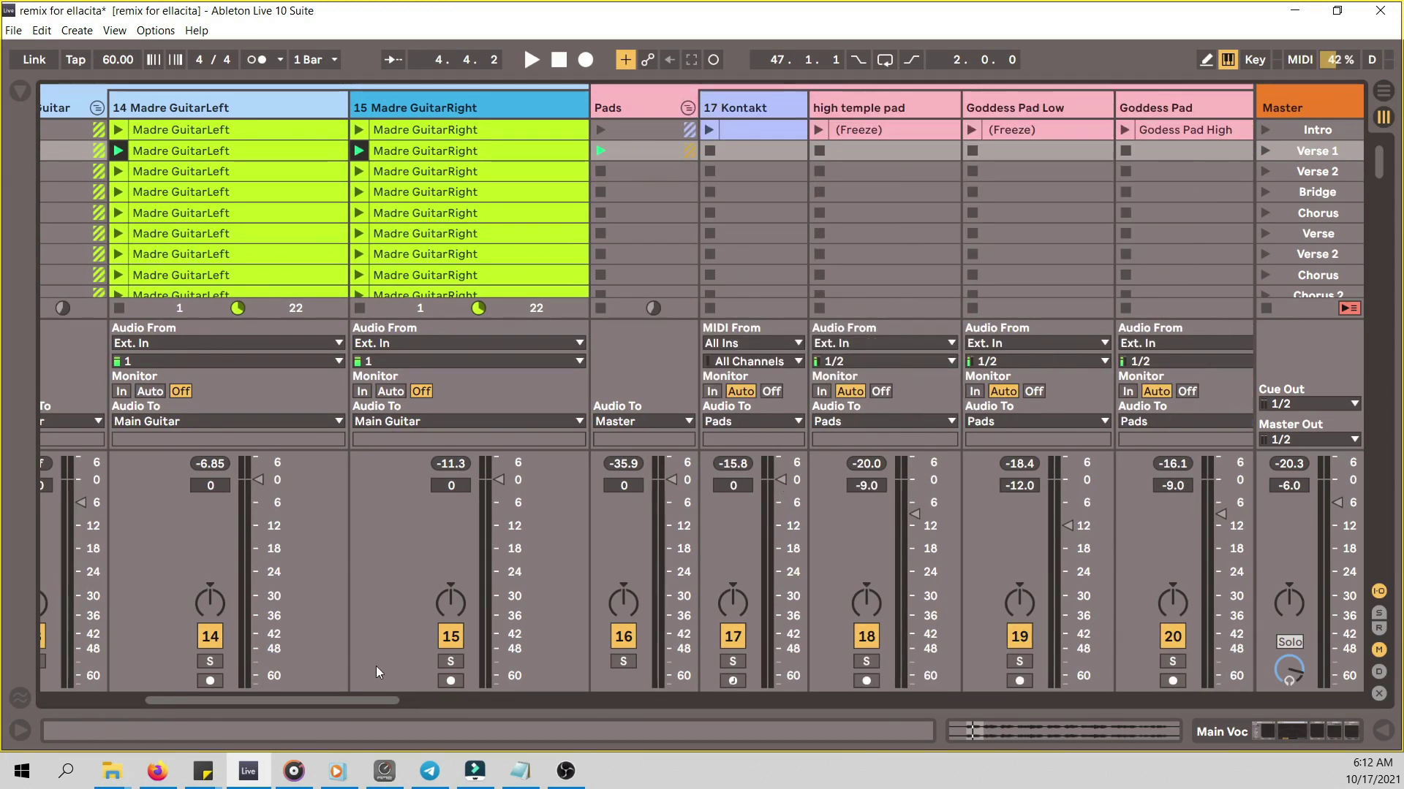
{"action": "left_click_drag", "start_coordinate": [371, 699], "coordinate": [418, 702]}
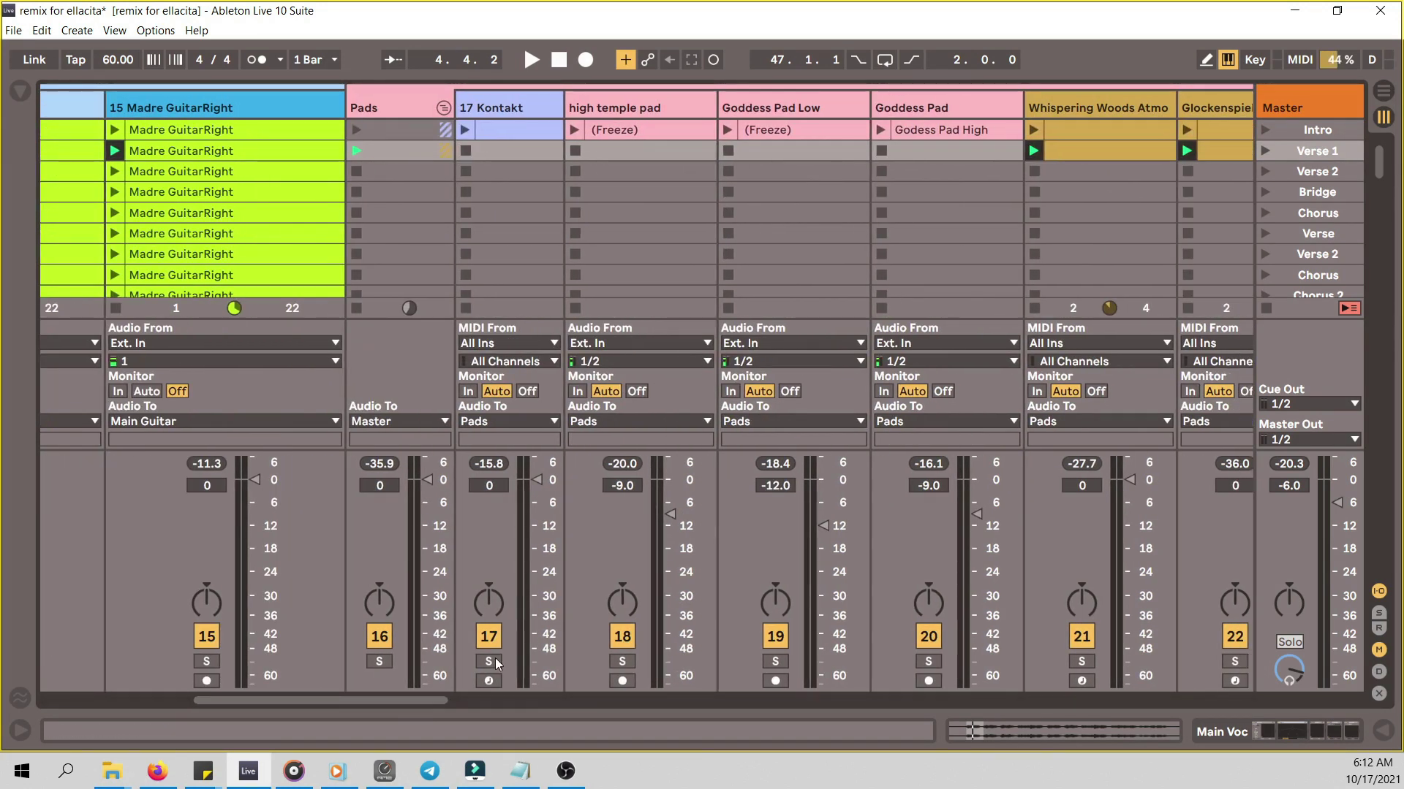
{"action": "left_click", "coordinate": [378, 661]}
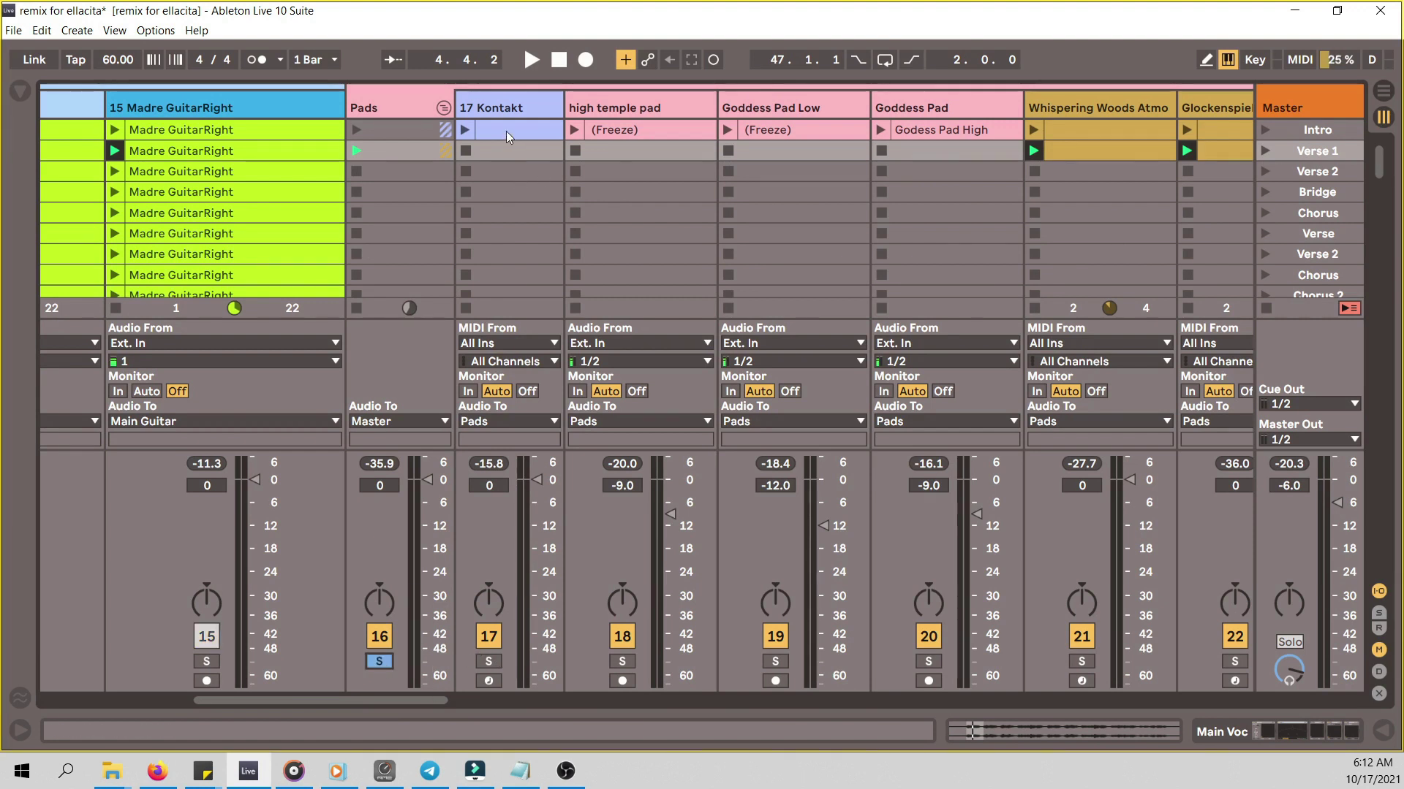
- Open the Kontakt instrument window on the 17 Kontakt track and check its Master Tune setting
{"action": "double_click", "coordinate": [507, 107]}
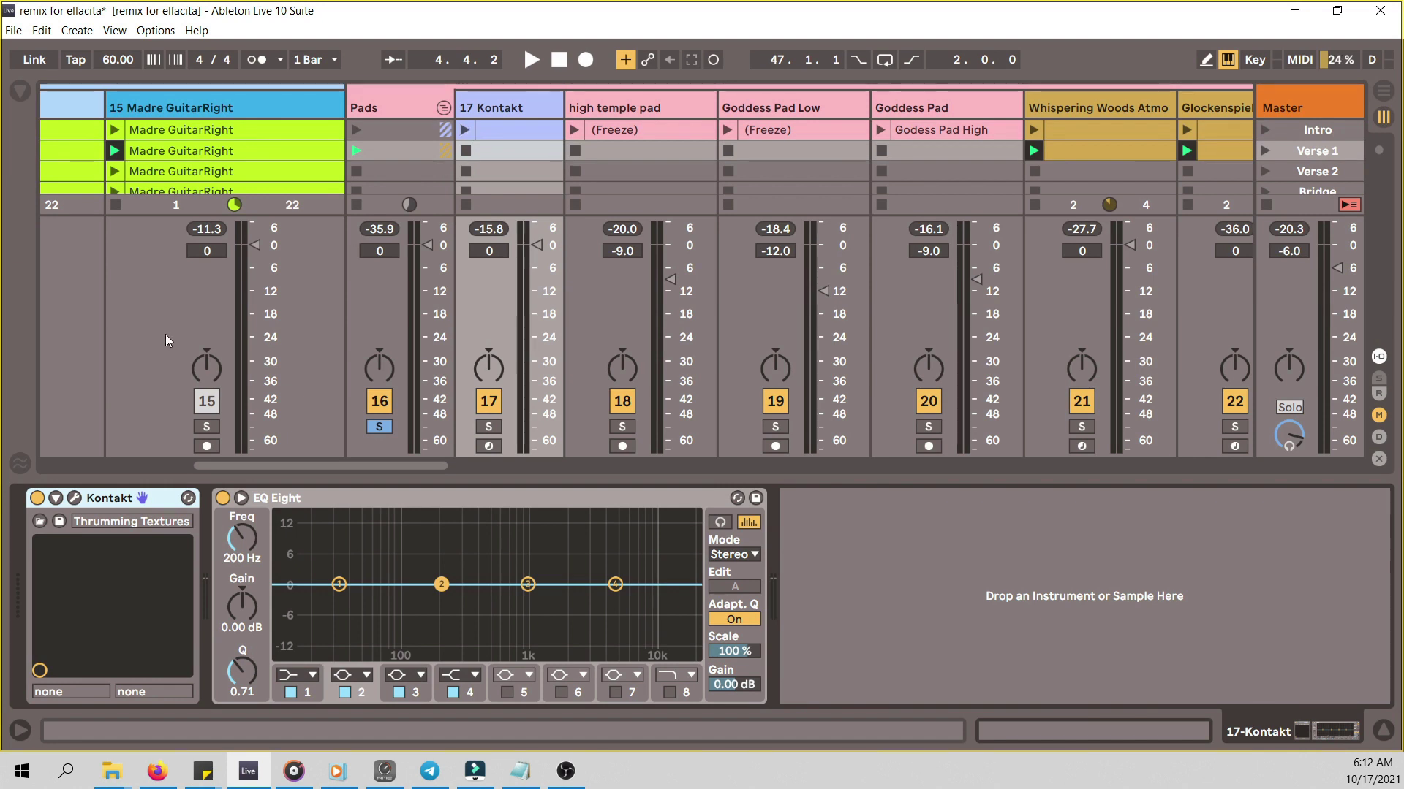
{"action": "left_click", "coordinate": [74, 498]}
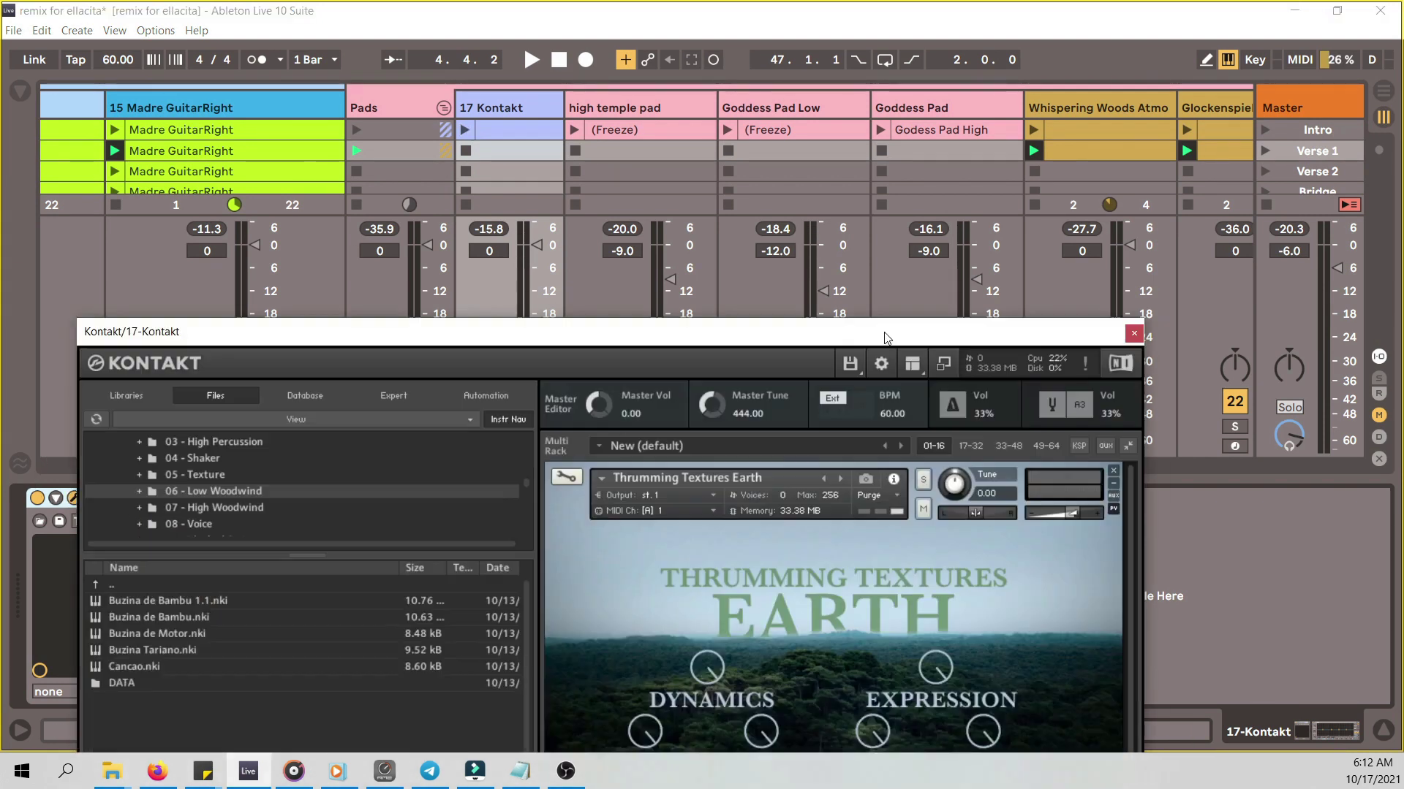
{"action": "left_click_drag", "start_coordinate": [887, 335], "coordinate": [867, 49]}
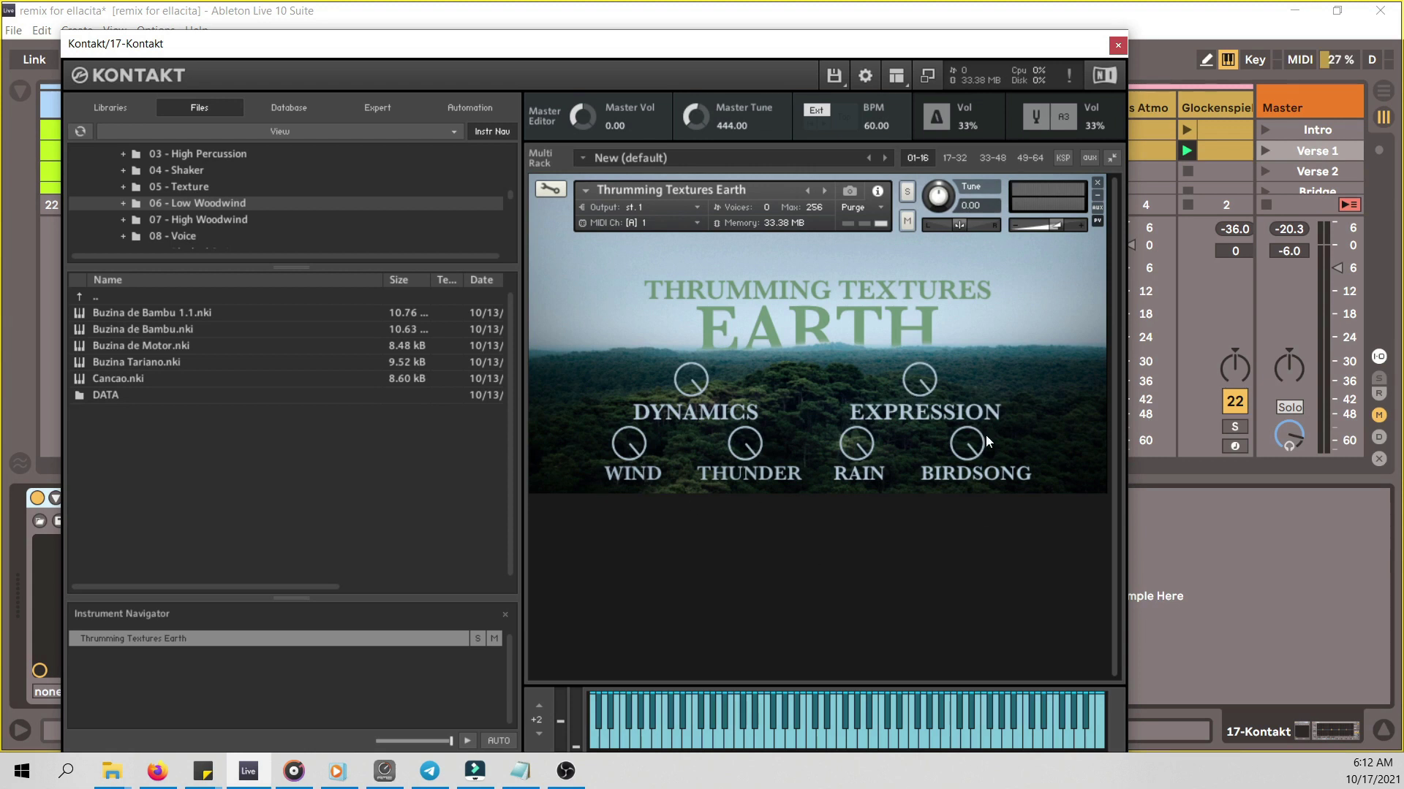
{"action": "left_click_drag", "start_coordinate": [720, 57], "coordinate": [722, 381]}
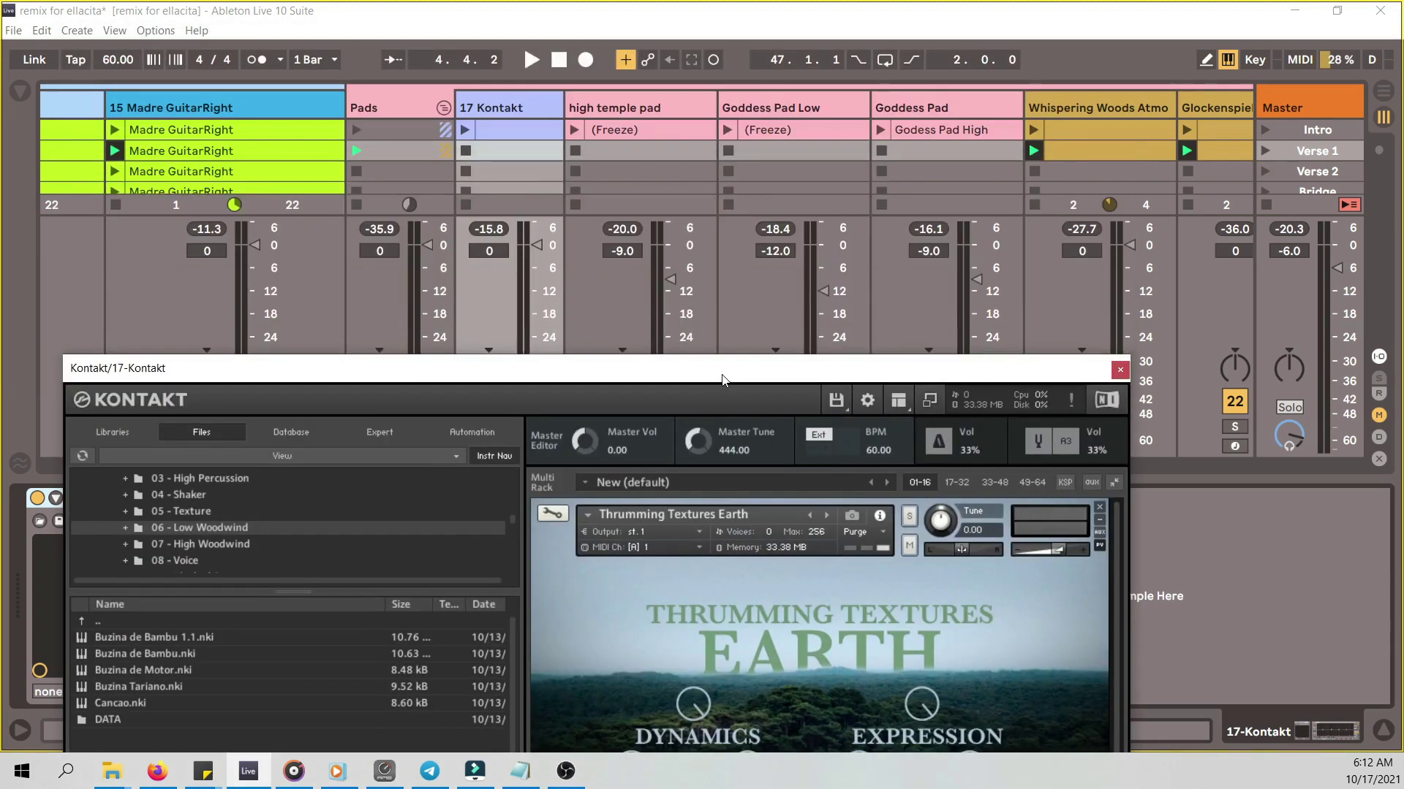
- Launch the 17 Kontakt track's Intro clip, solo the track and raise its volume to 6.0 dB
{"action": "left_click", "coordinate": [464, 129]}
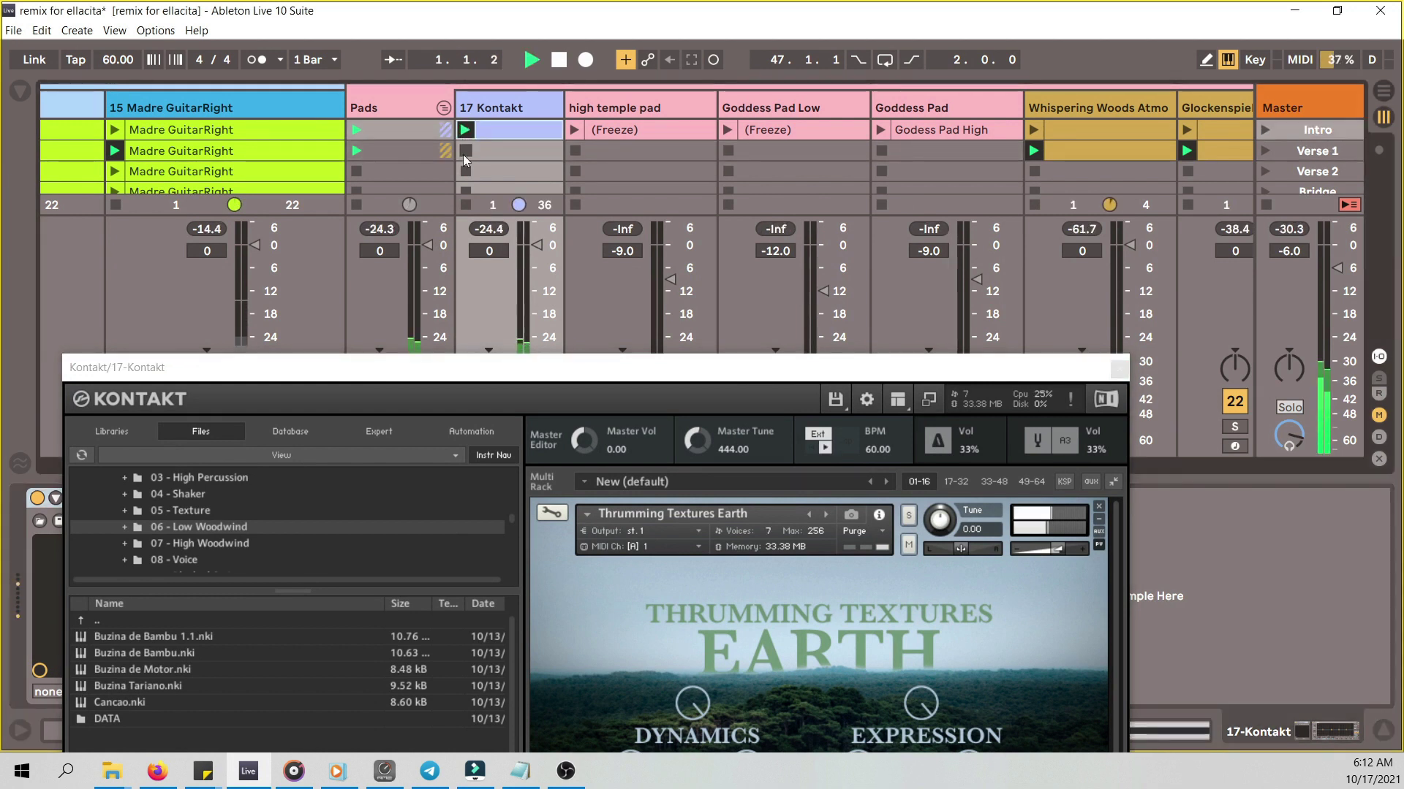
{"action": "left_click_drag", "start_coordinate": [478, 367], "coordinate": [495, 519]}
{"action": "left_click_drag", "start_coordinate": [588, 524], "coordinate": [589, 62]}
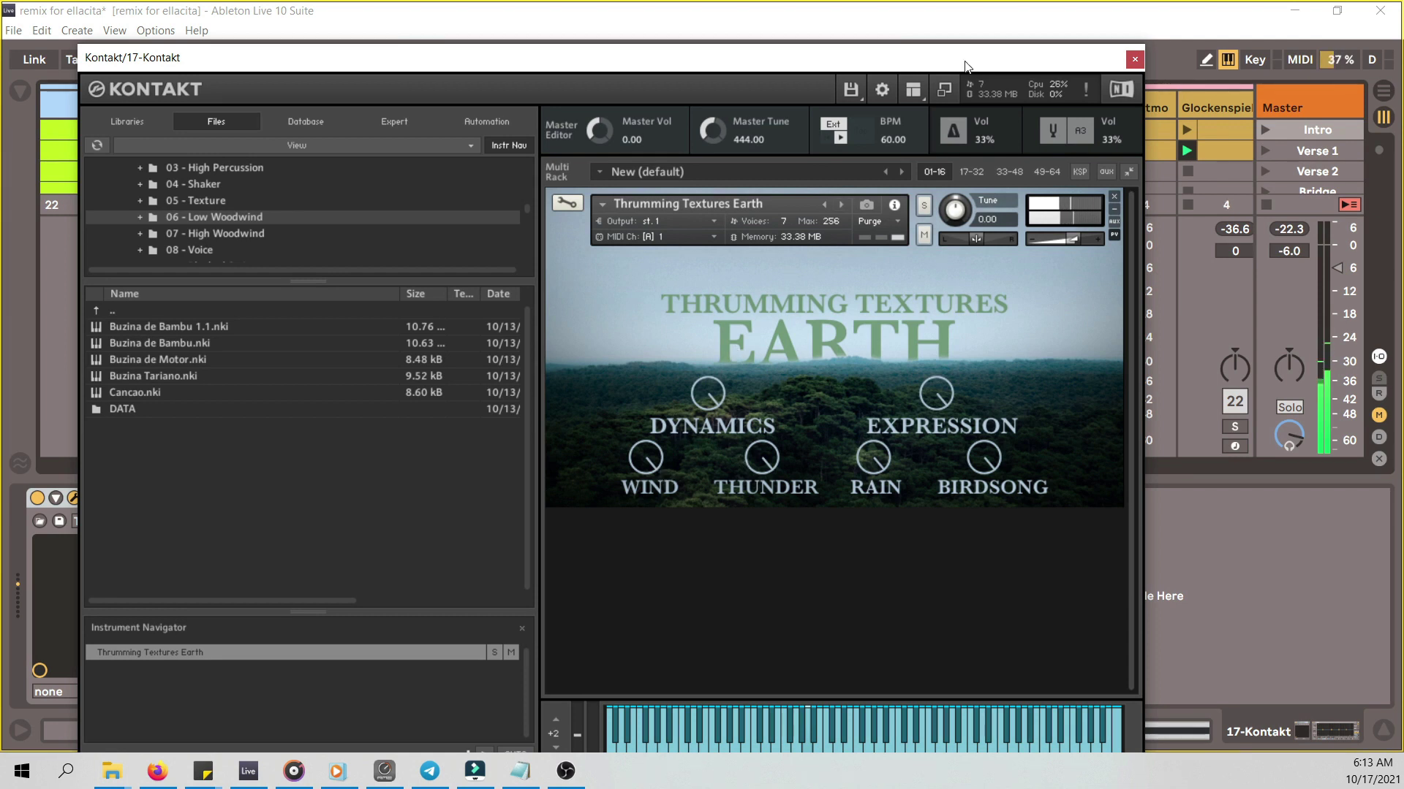
{"action": "left_click_drag", "start_coordinate": [965, 67], "coordinate": [889, 552]}
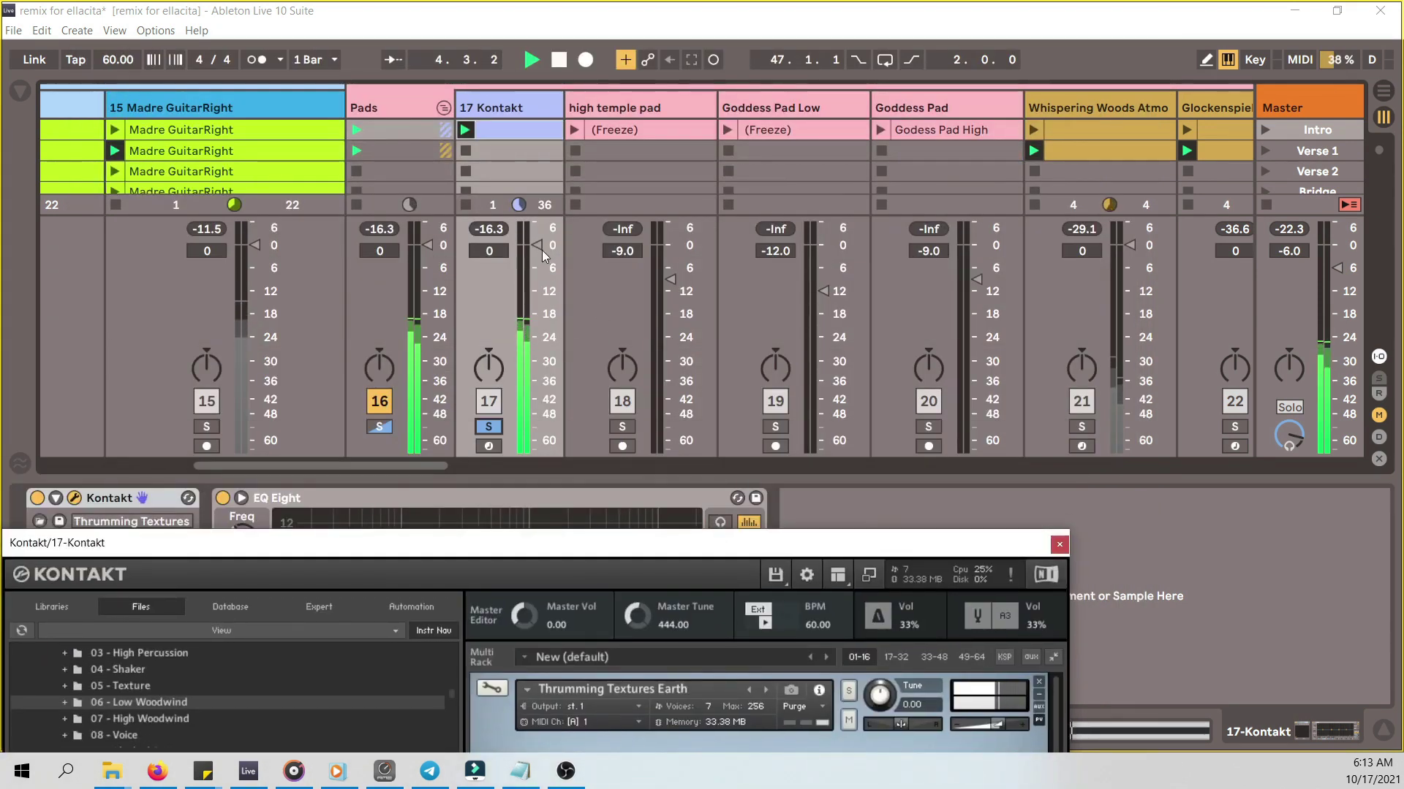
{"action": "left_click_drag", "start_coordinate": [541, 307], "coordinate": [552, 282]}
- Adjust the Rain level in Thrumming Textures Earth, stop playback and close the Kontakt window
{"action": "left_click_drag", "start_coordinate": [763, 538], "coordinate": [761, 159]}
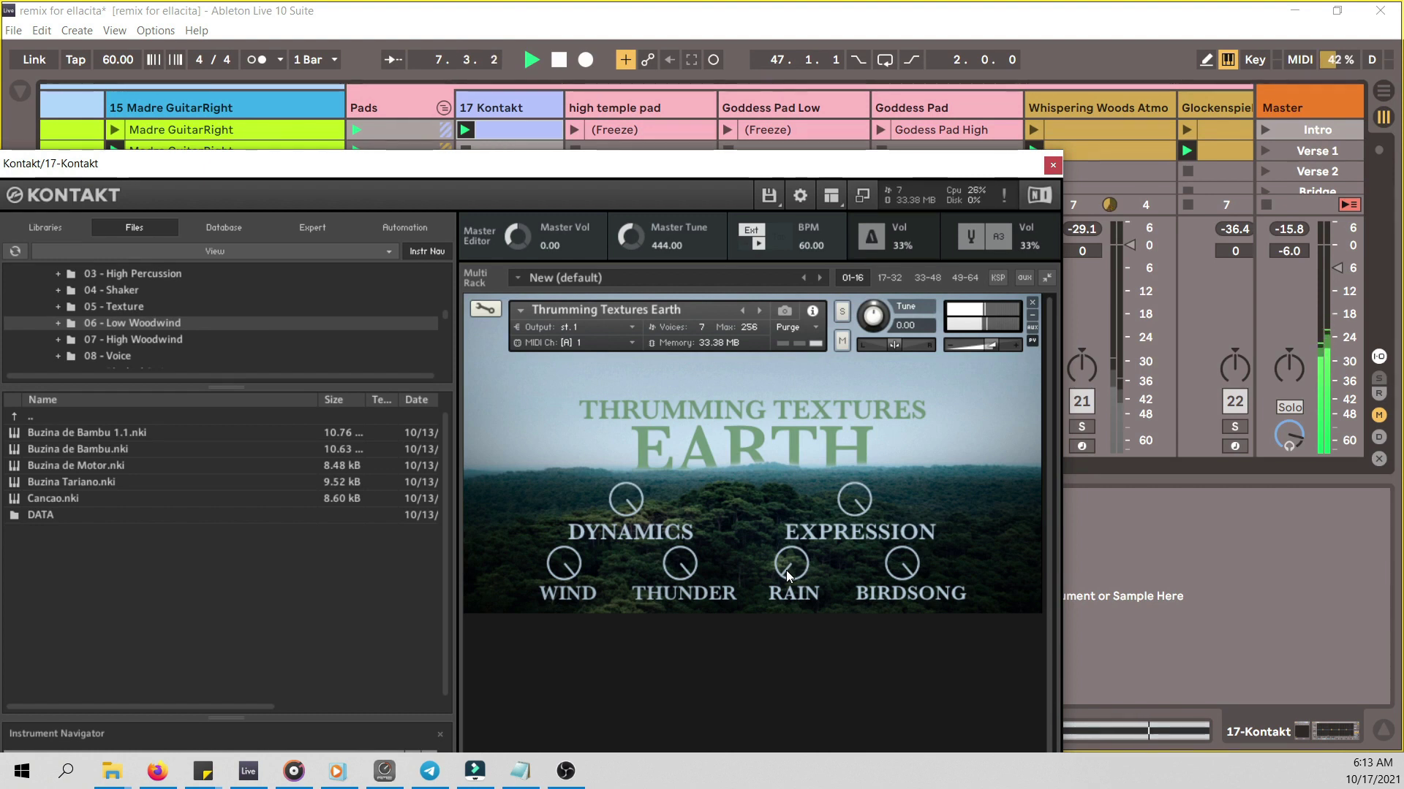
{"action": "left_click_drag", "start_coordinate": [788, 576], "coordinate": [788, 563]}
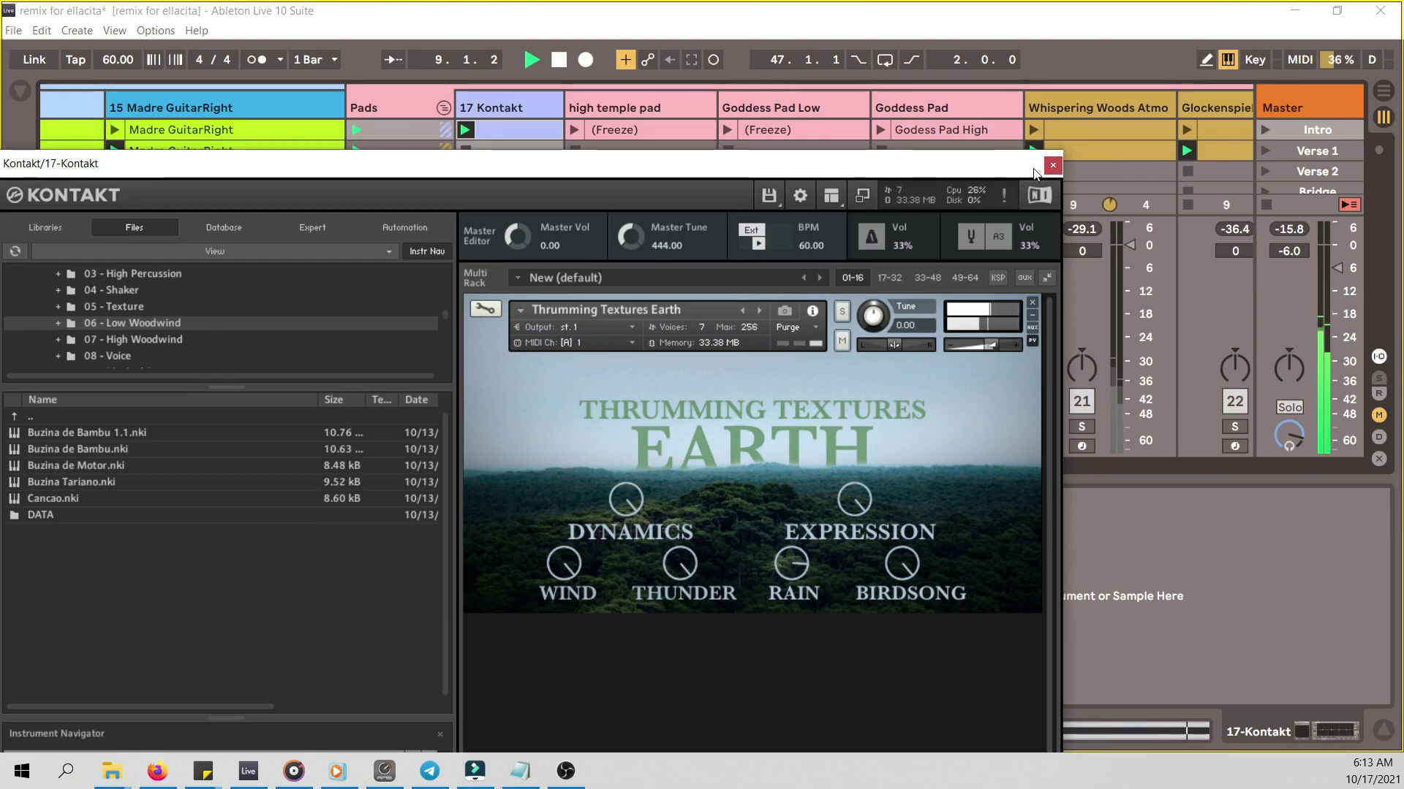
{"action": "key", "text": "space"}
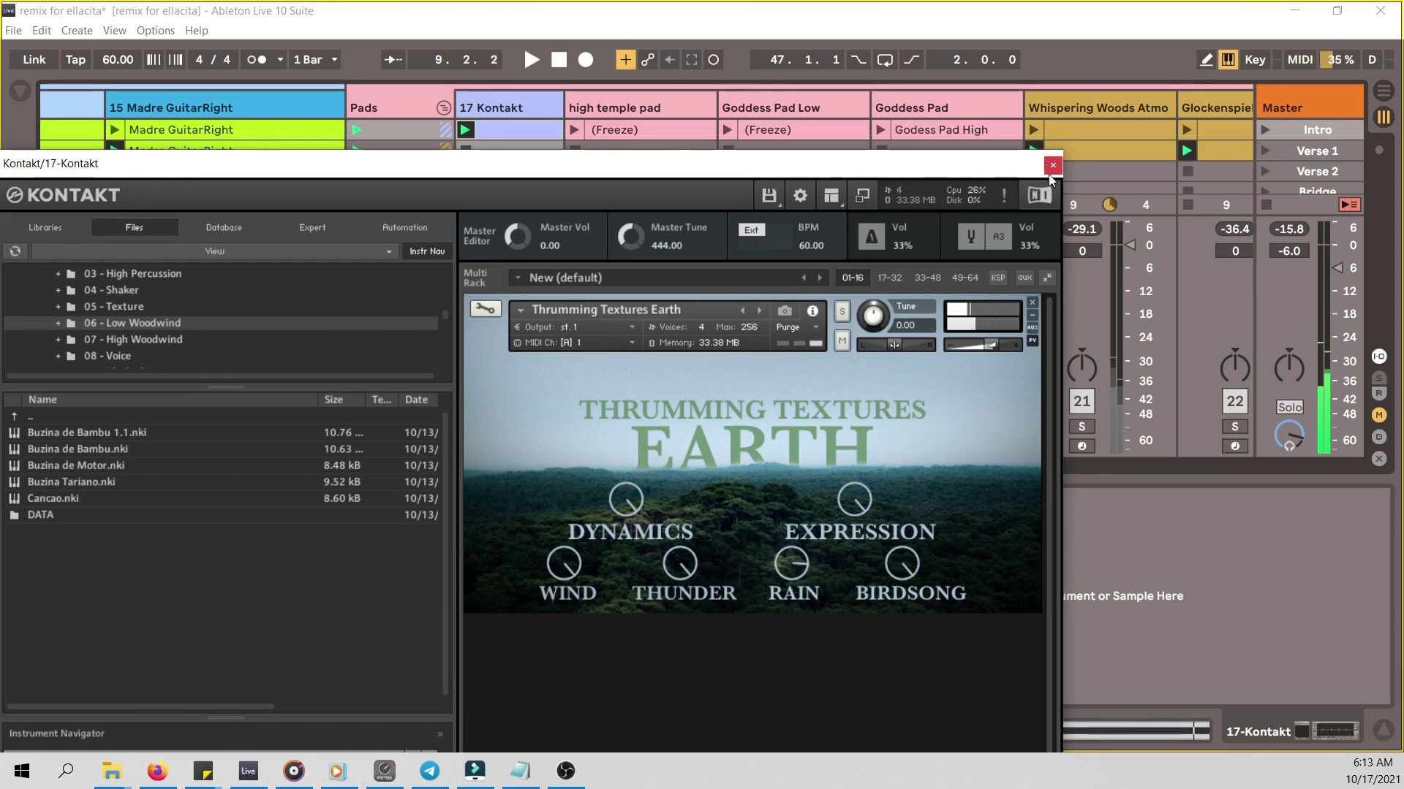
{"action": "left_click", "coordinate": [1052, 166]}
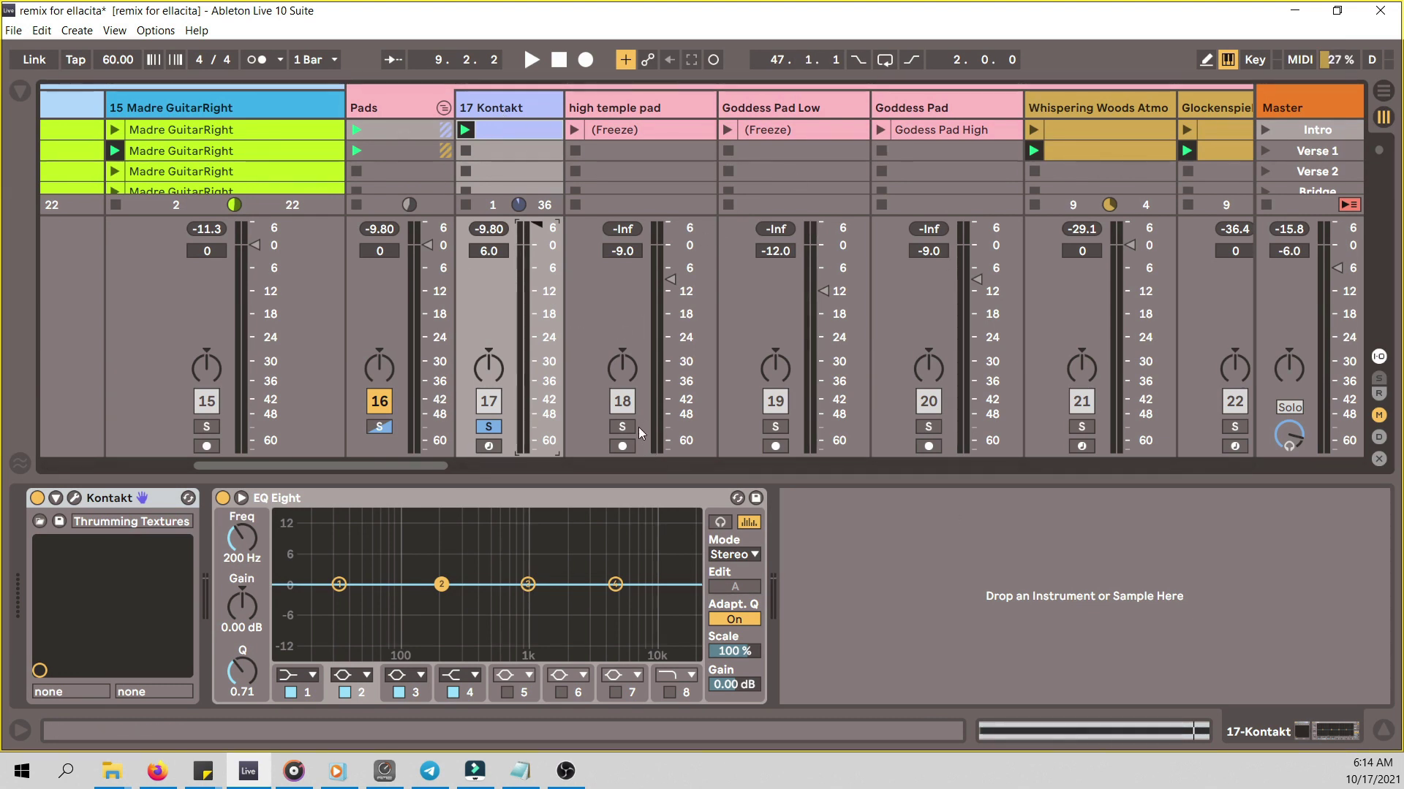
- Open the frozen Intro clip of the high temple pad track and set its warp mode to Complex
{"action": "left_click", "coordinate": [646, 111]}
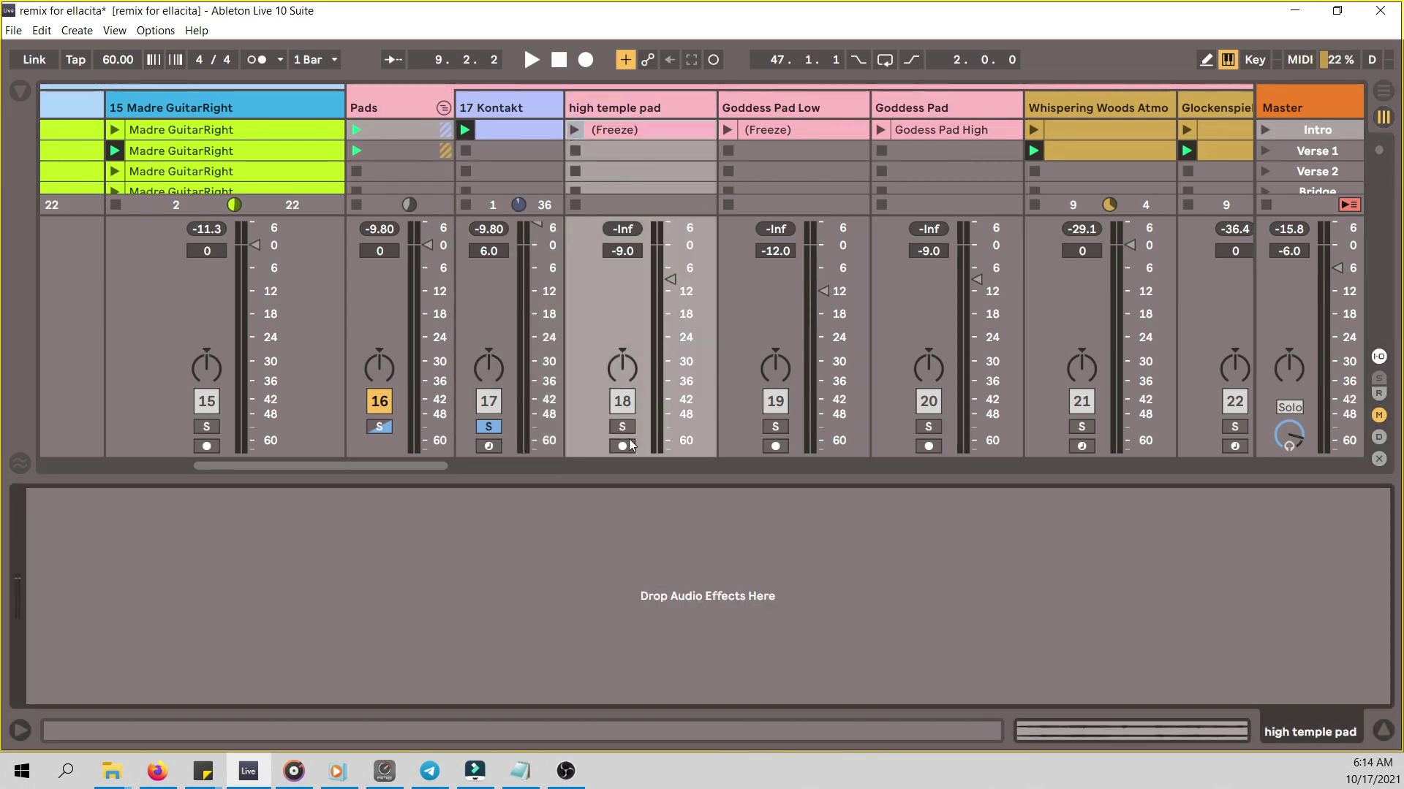
{"action": "double_click", "coordinate": [593, 129]}
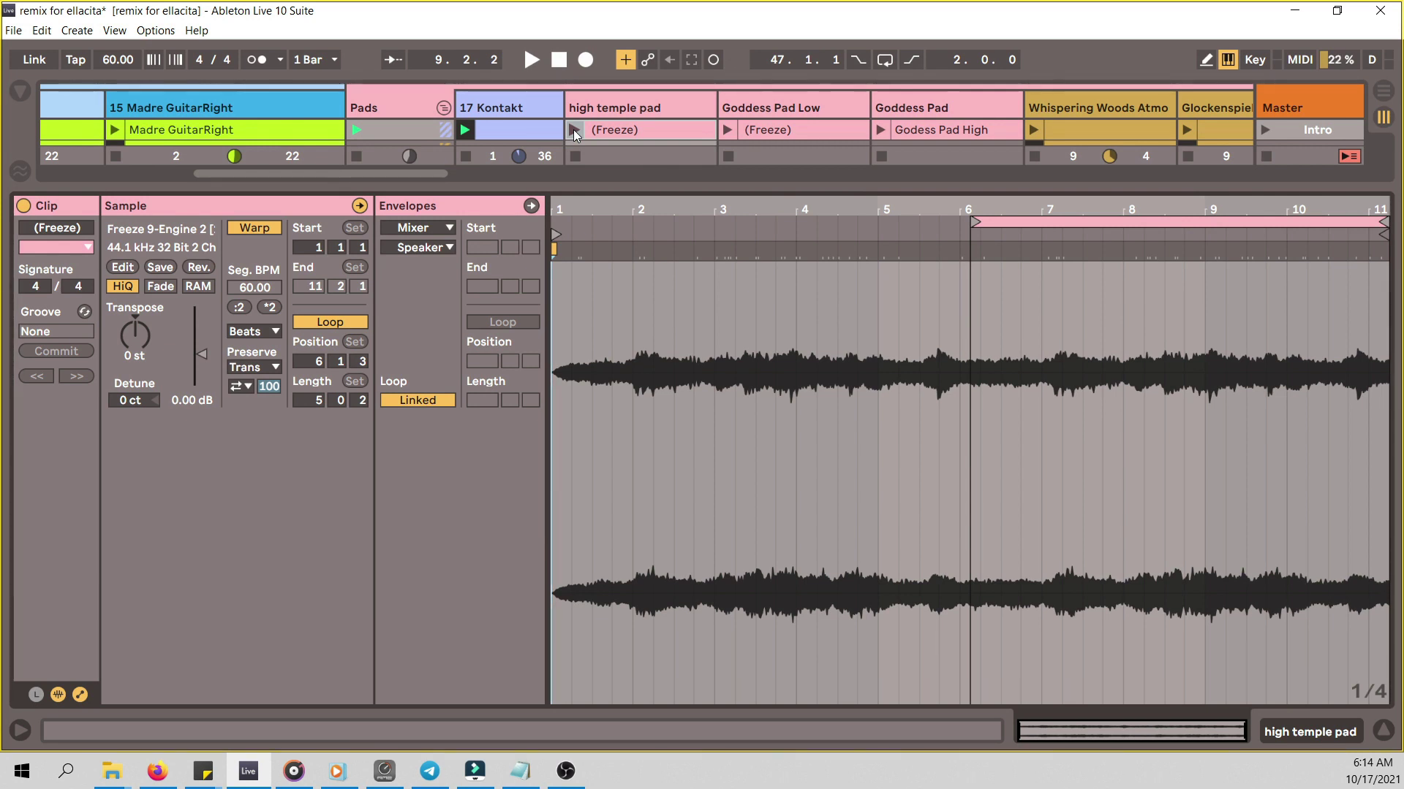
{"action": "left_click", "coordinate": [621, 117]}
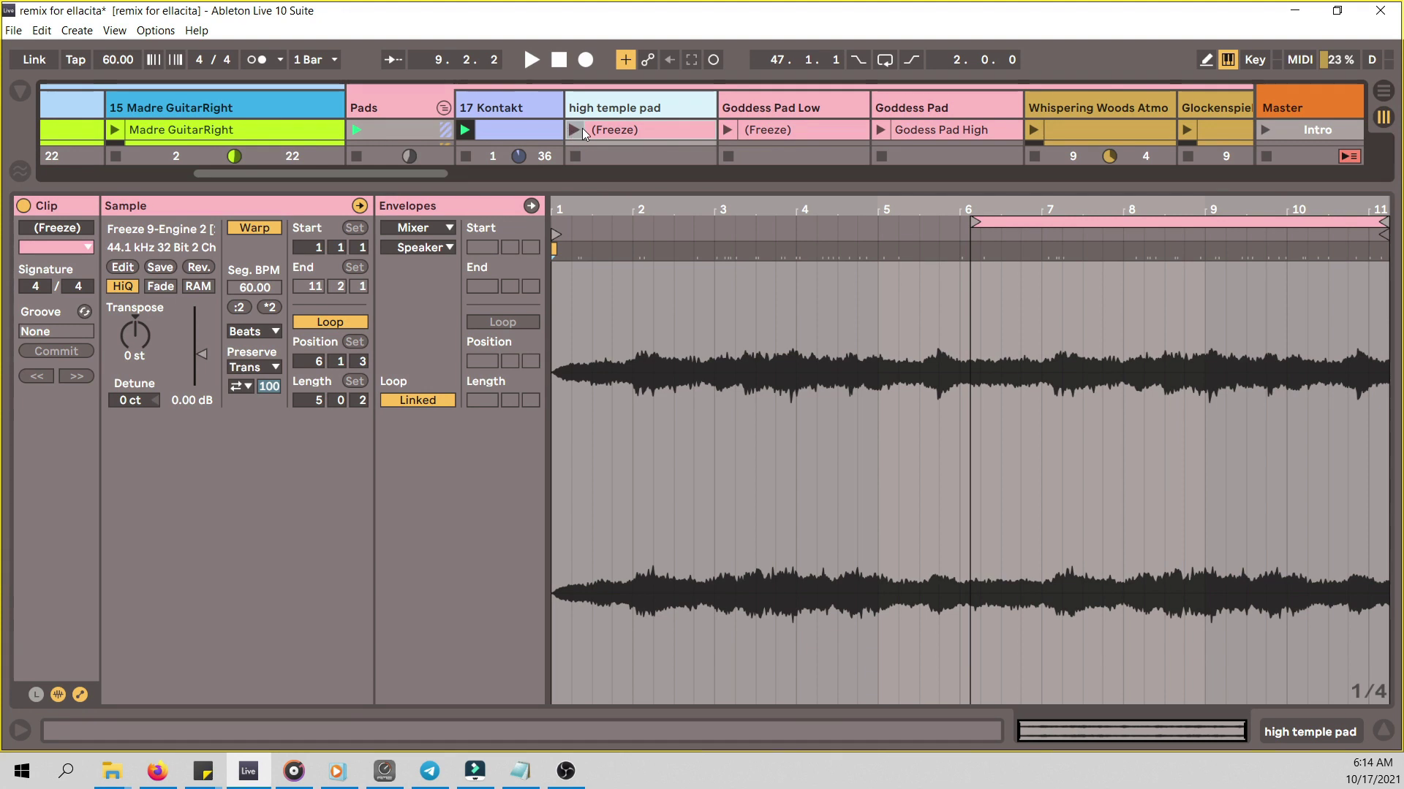
{"action": "left_click", "coordinate": [252, 332]}
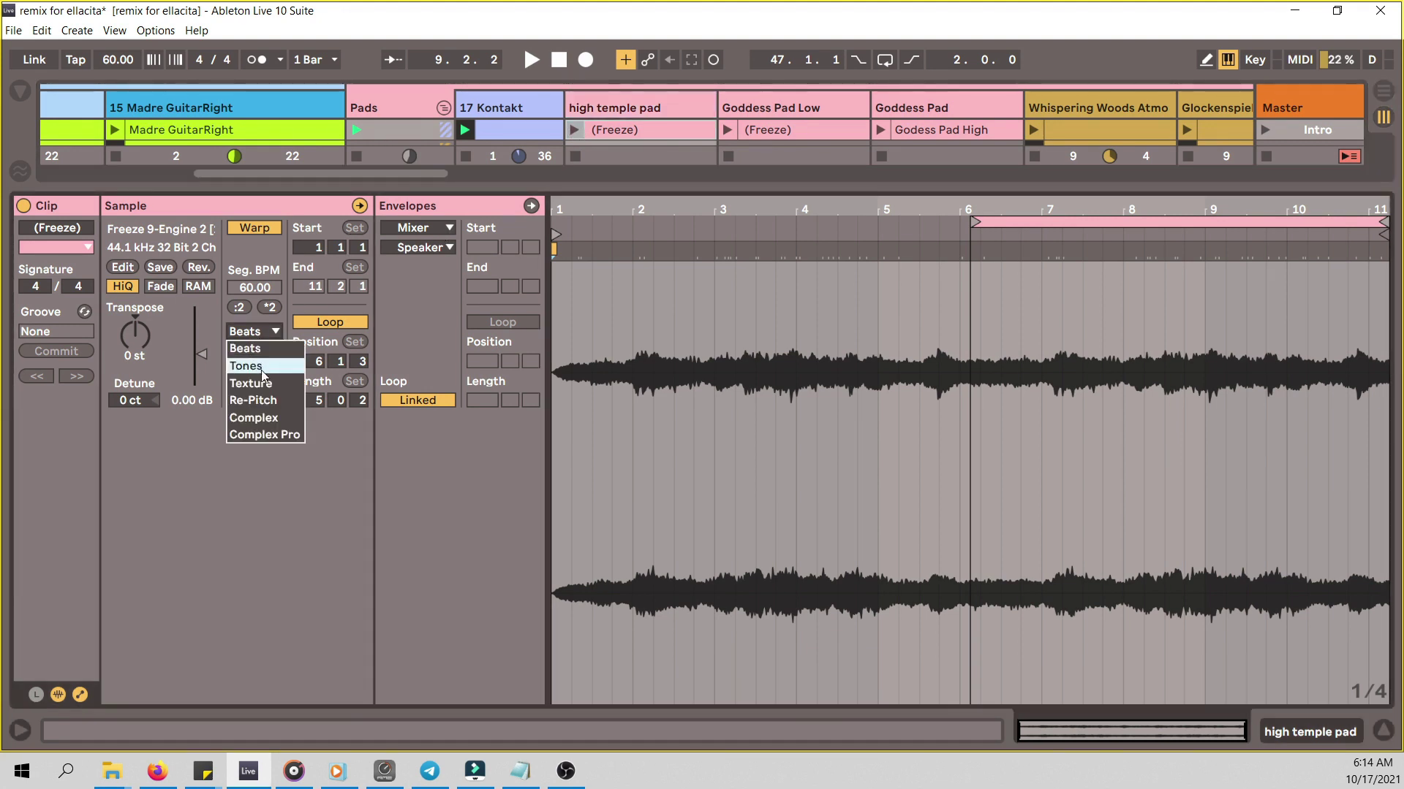
{"action": "left_click", "coordinate": [265, 421]}
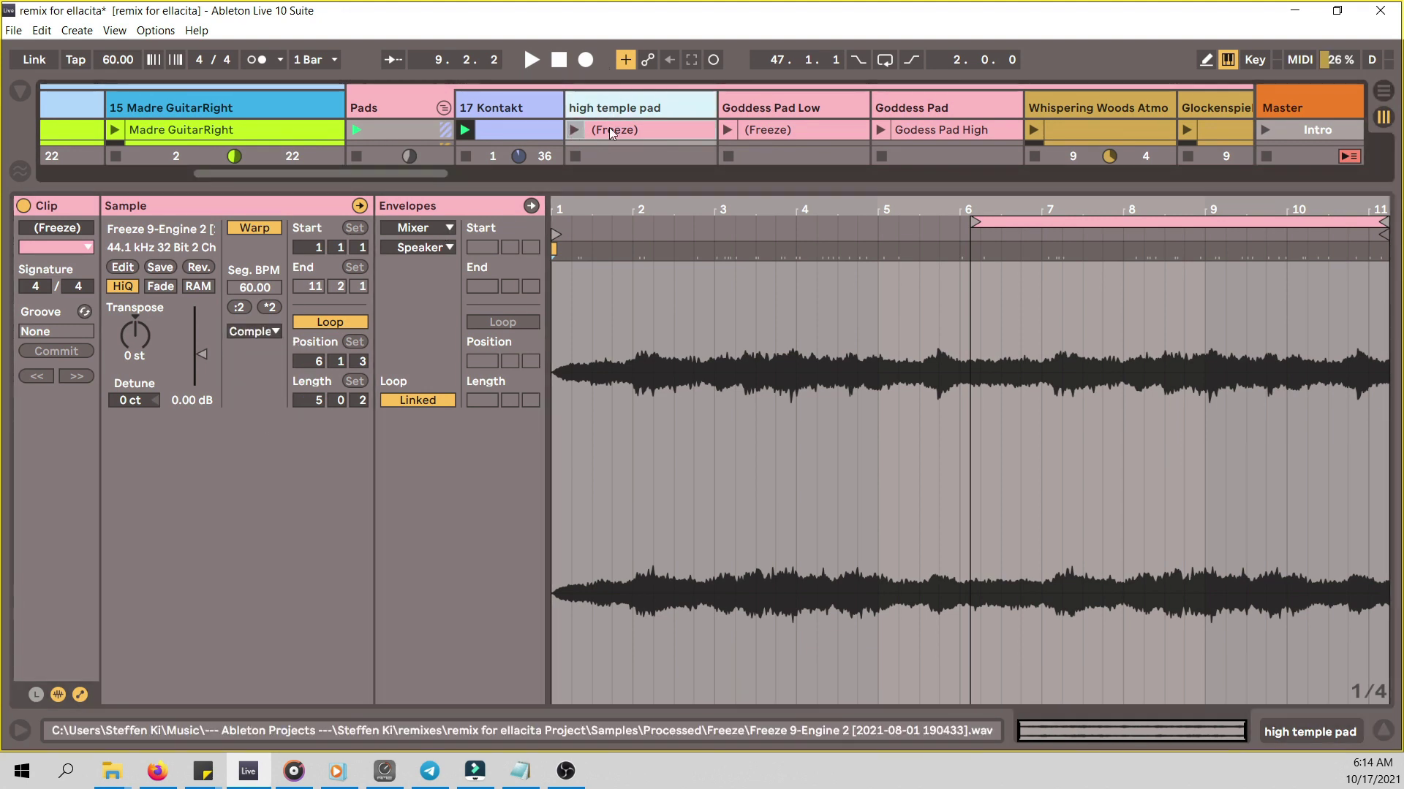
- Launch the high temple pad clip, solo its track and check the clip's waveform during playback
{"action": "left_click", "coordinate": [575, 130]}
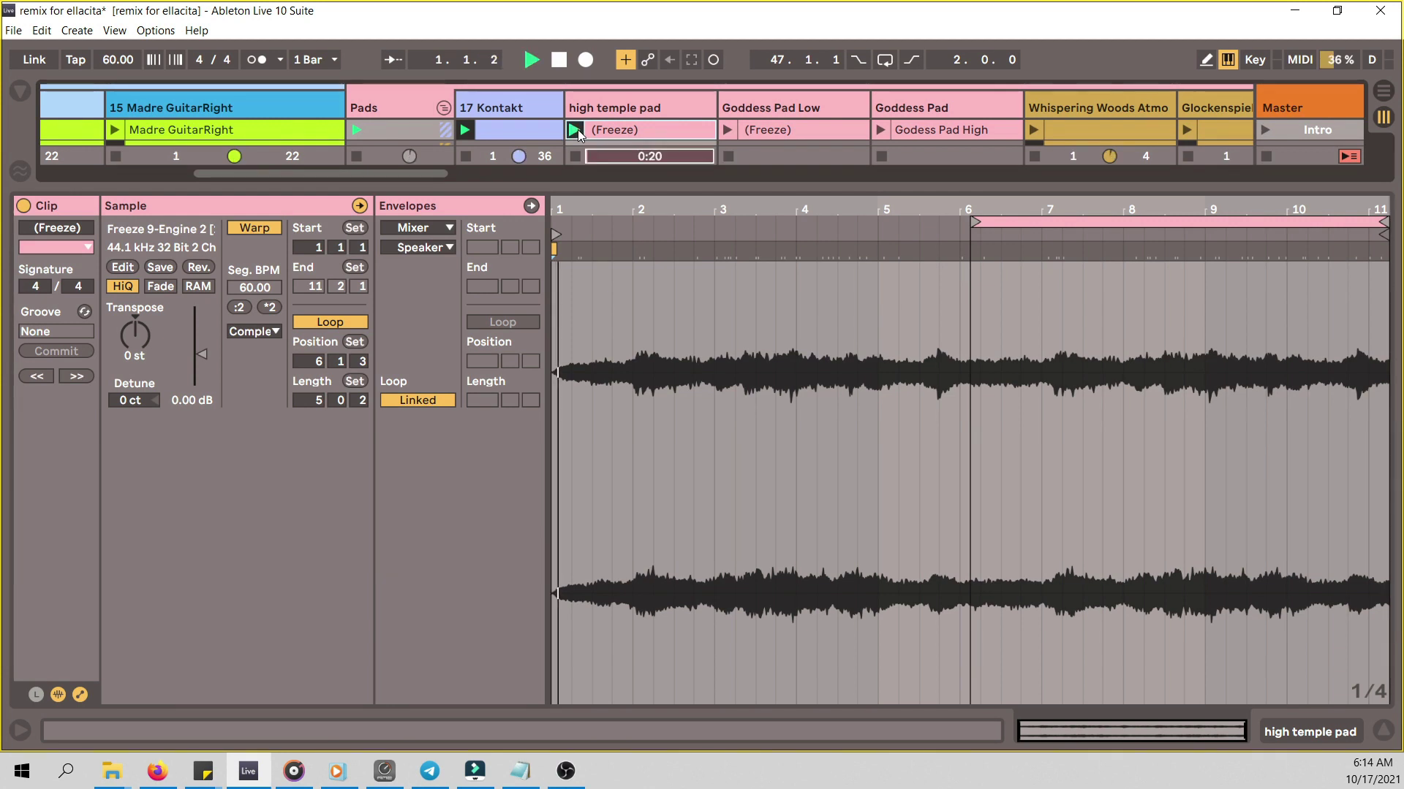
{"action": "key", "text": "ctrl+alt+l"}
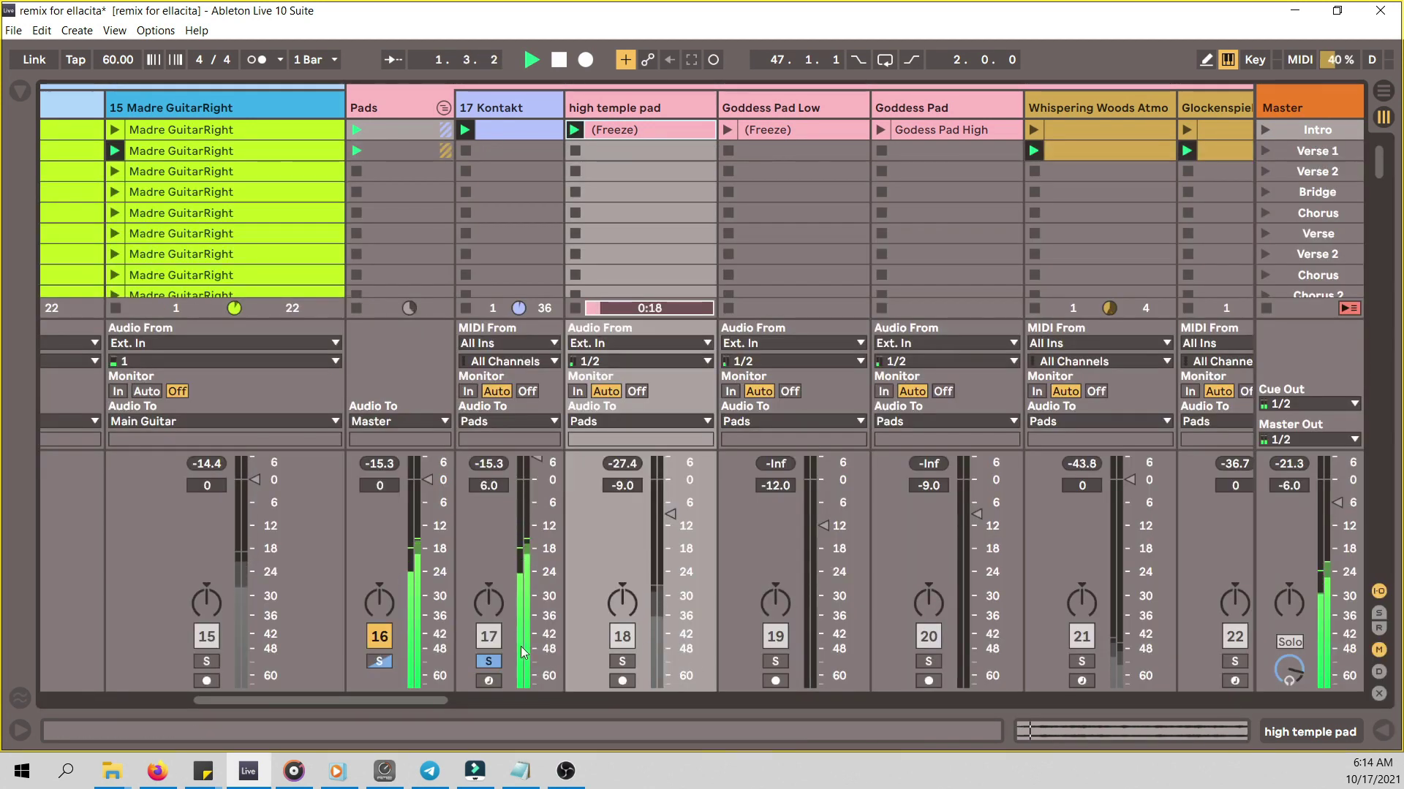
{"action": "left_click", "coordinate": [622, 662]}
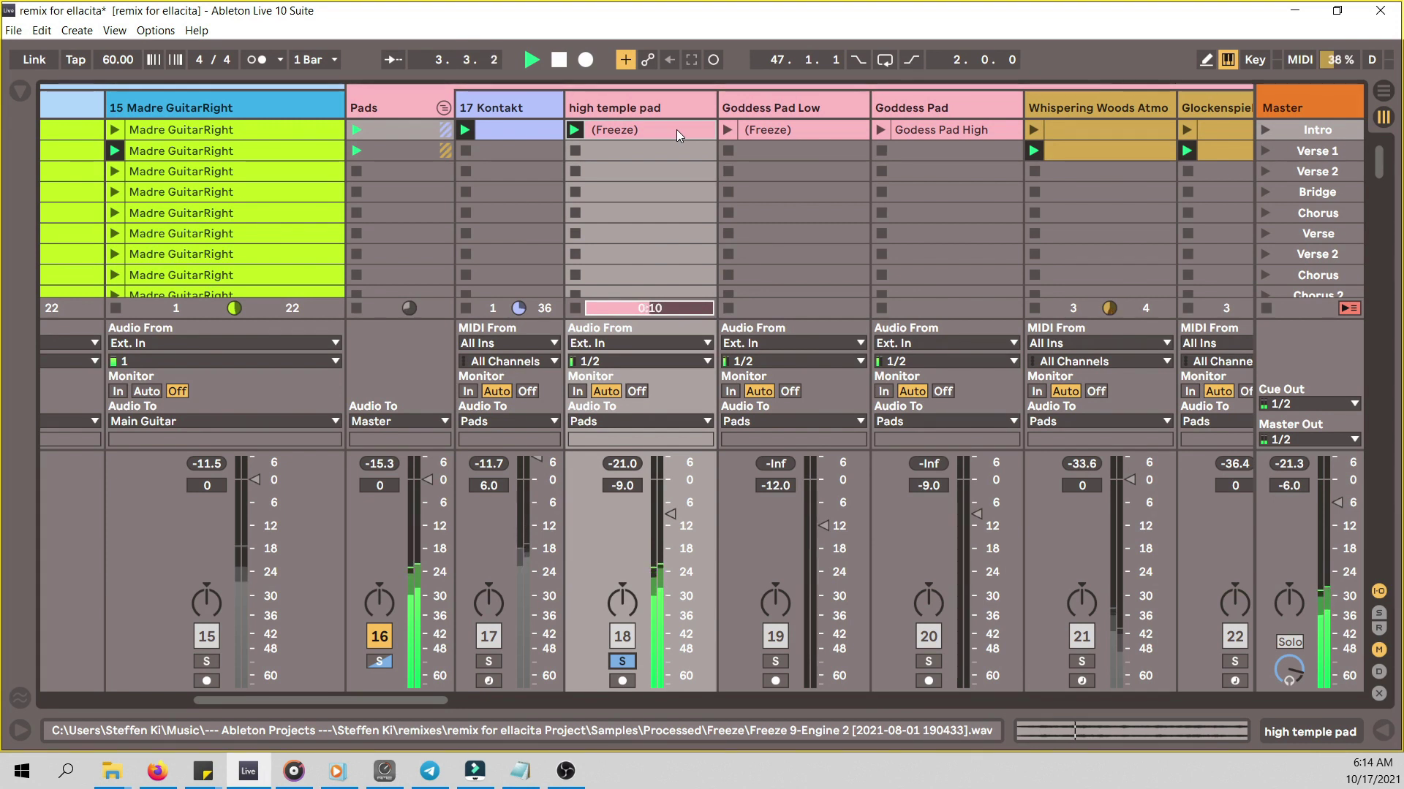
{"action": "double_click", "coordinate": [634, 132]}
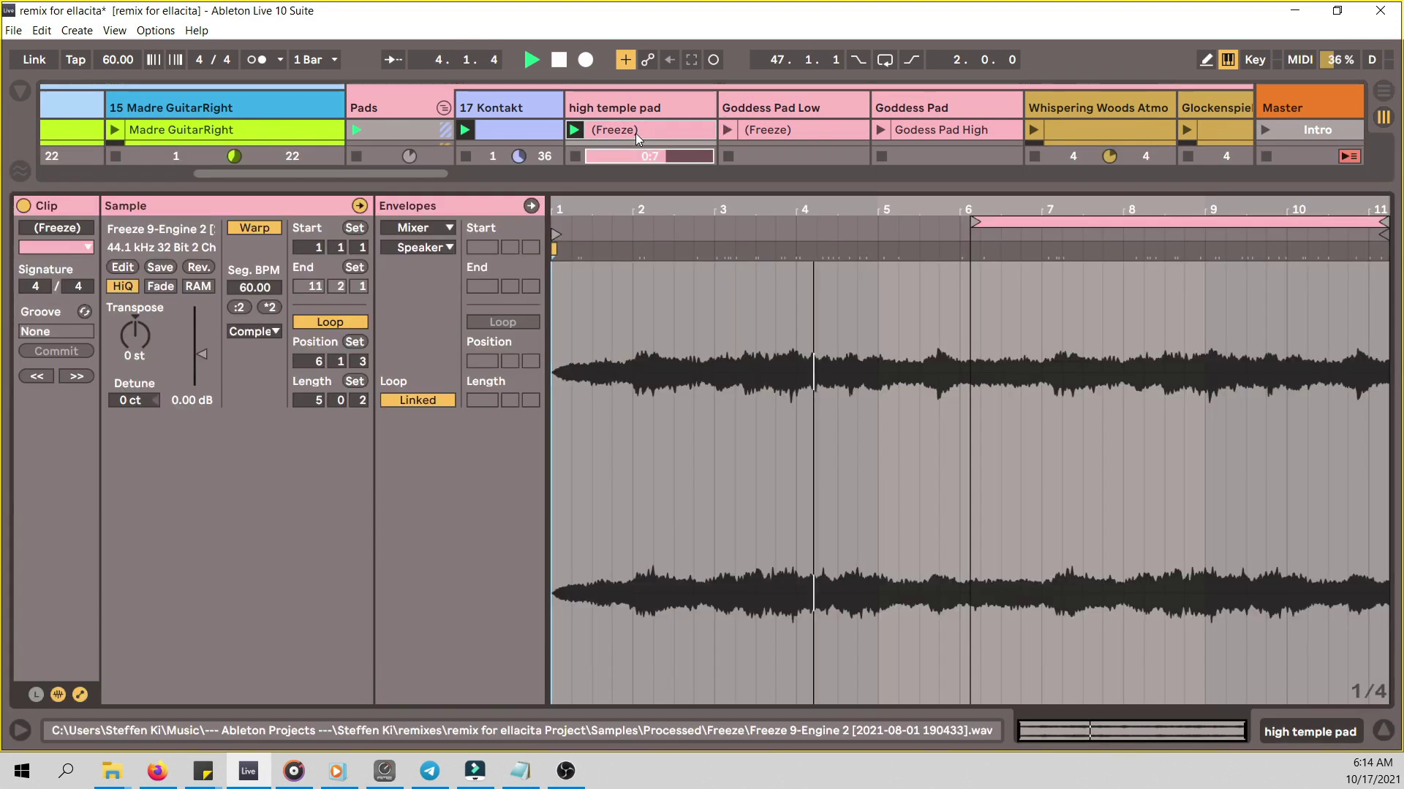
{"action": "left_click", "coordinate": [1383, 731]}
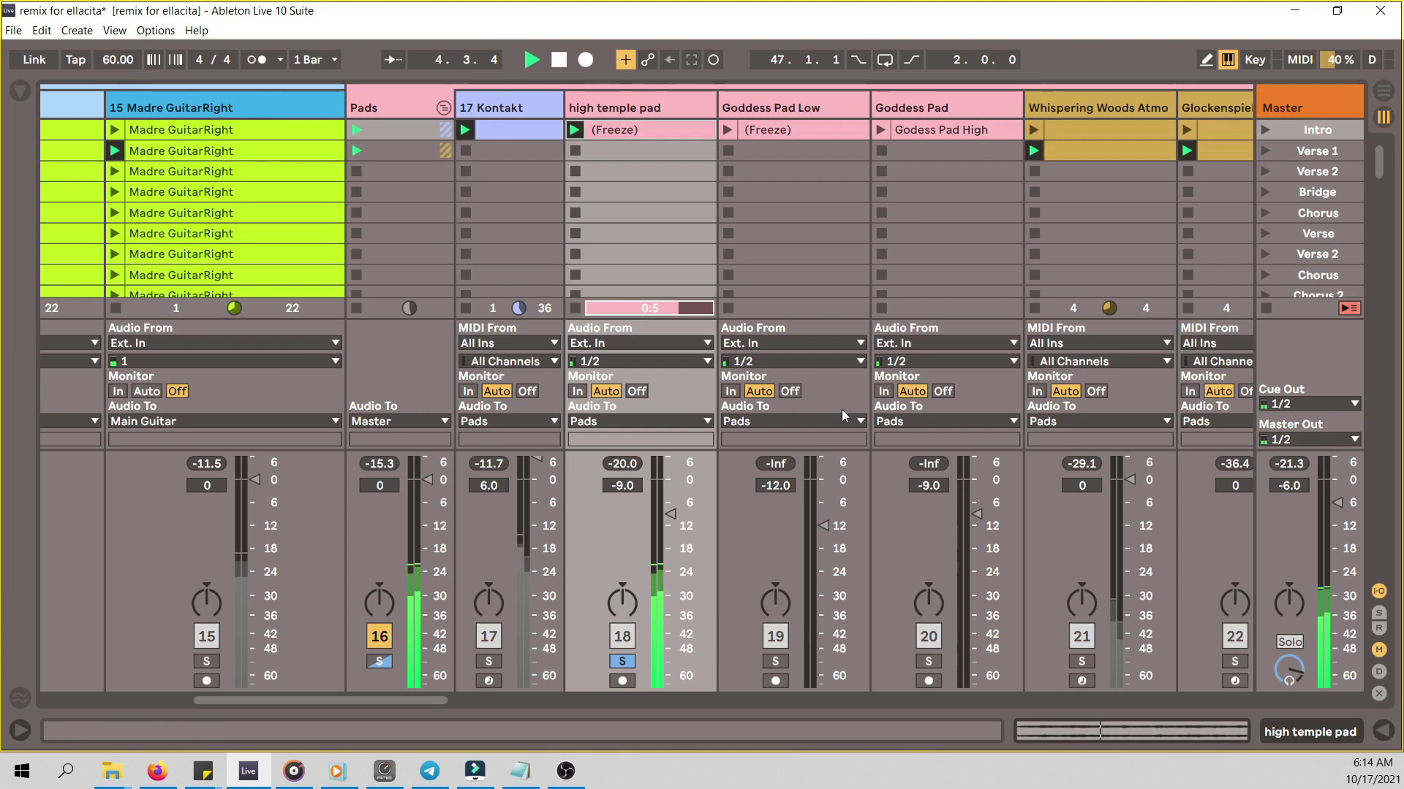
- Launch the Goddess Pad Low clip, solo its track and check the clip's sample settings during playback
{"action": "left_click", "coordinate": [729, 132]}
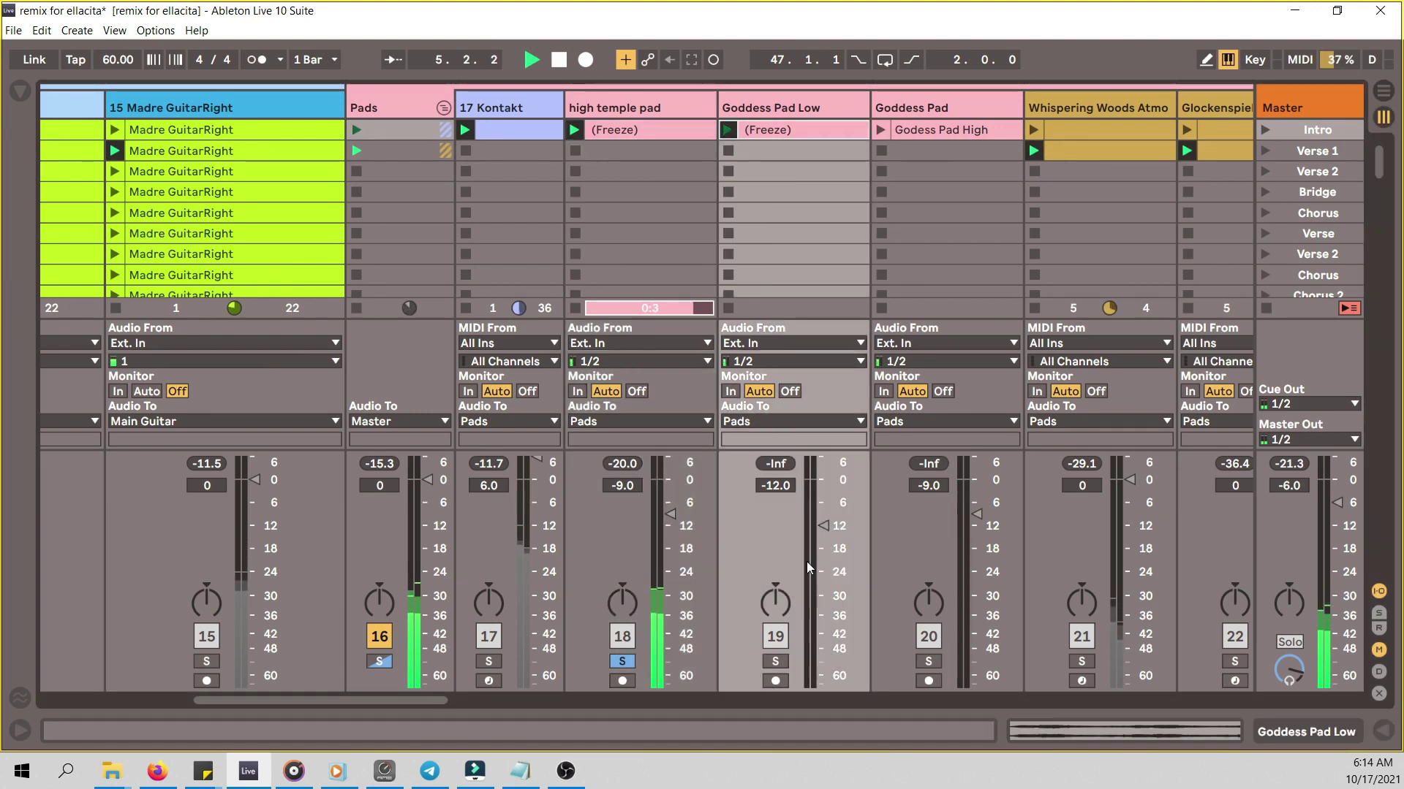
{"action": "left_click", "coordinate": [775, 662]}
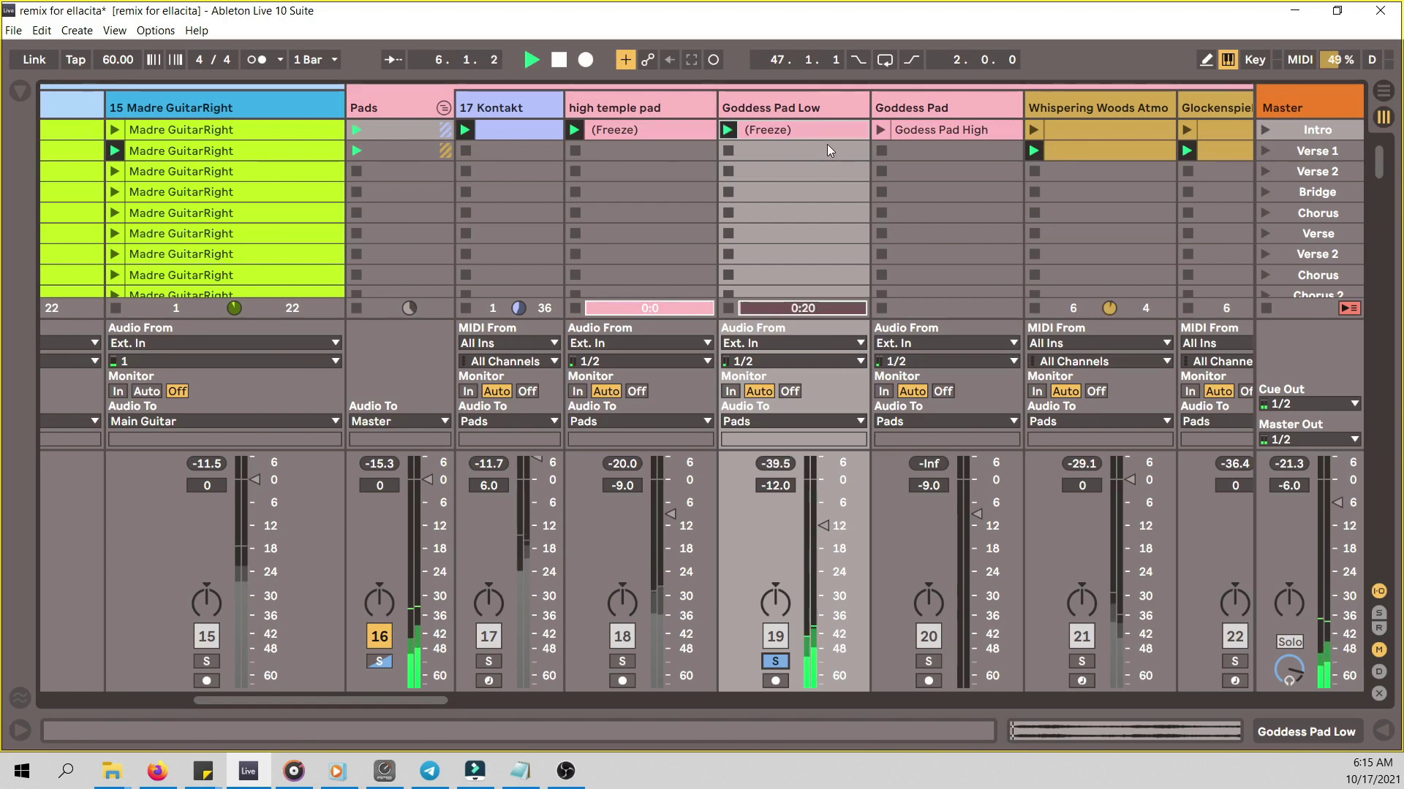
{"action": "double_click", "coordinate": [786, 132]}
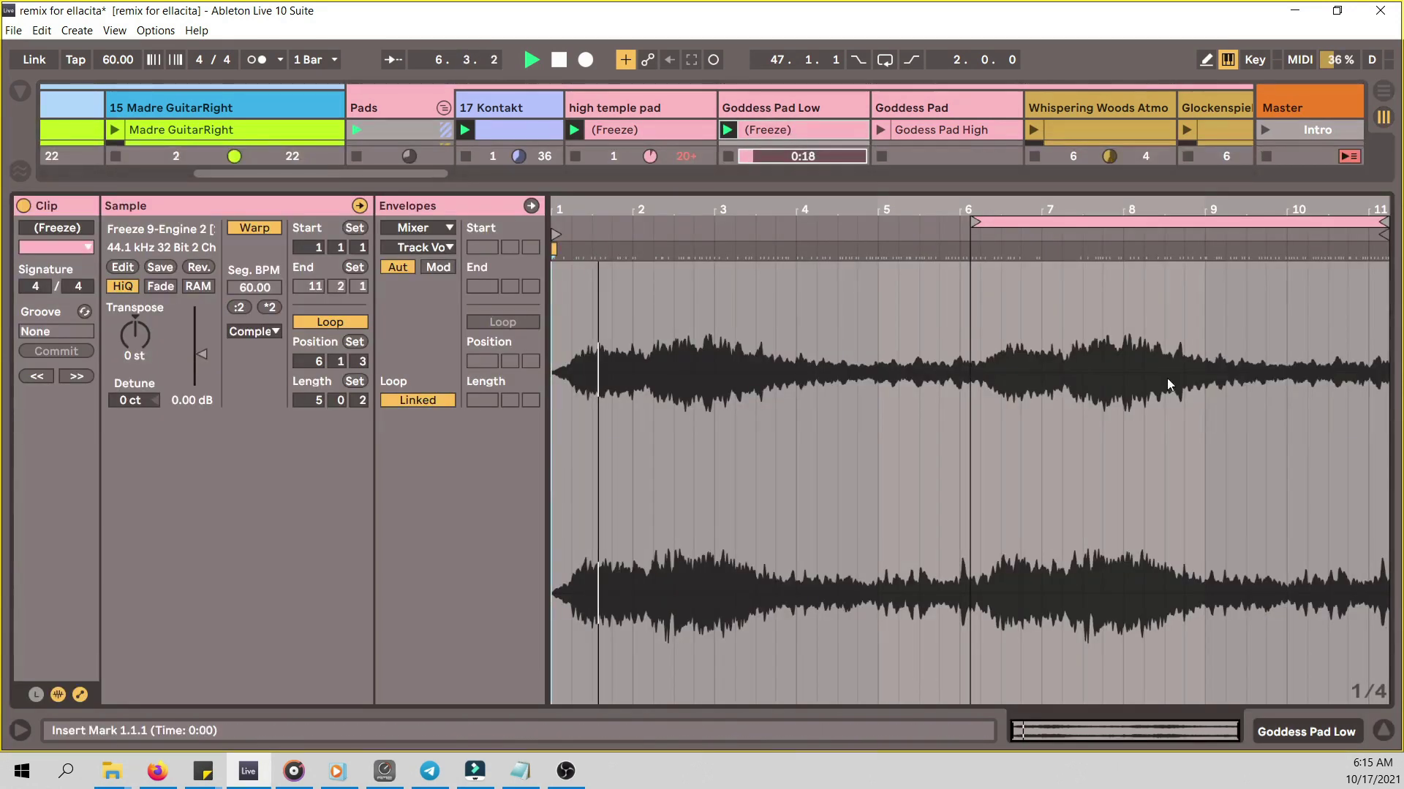
{"action": "left_click", "coordinate": [1390, 733]}
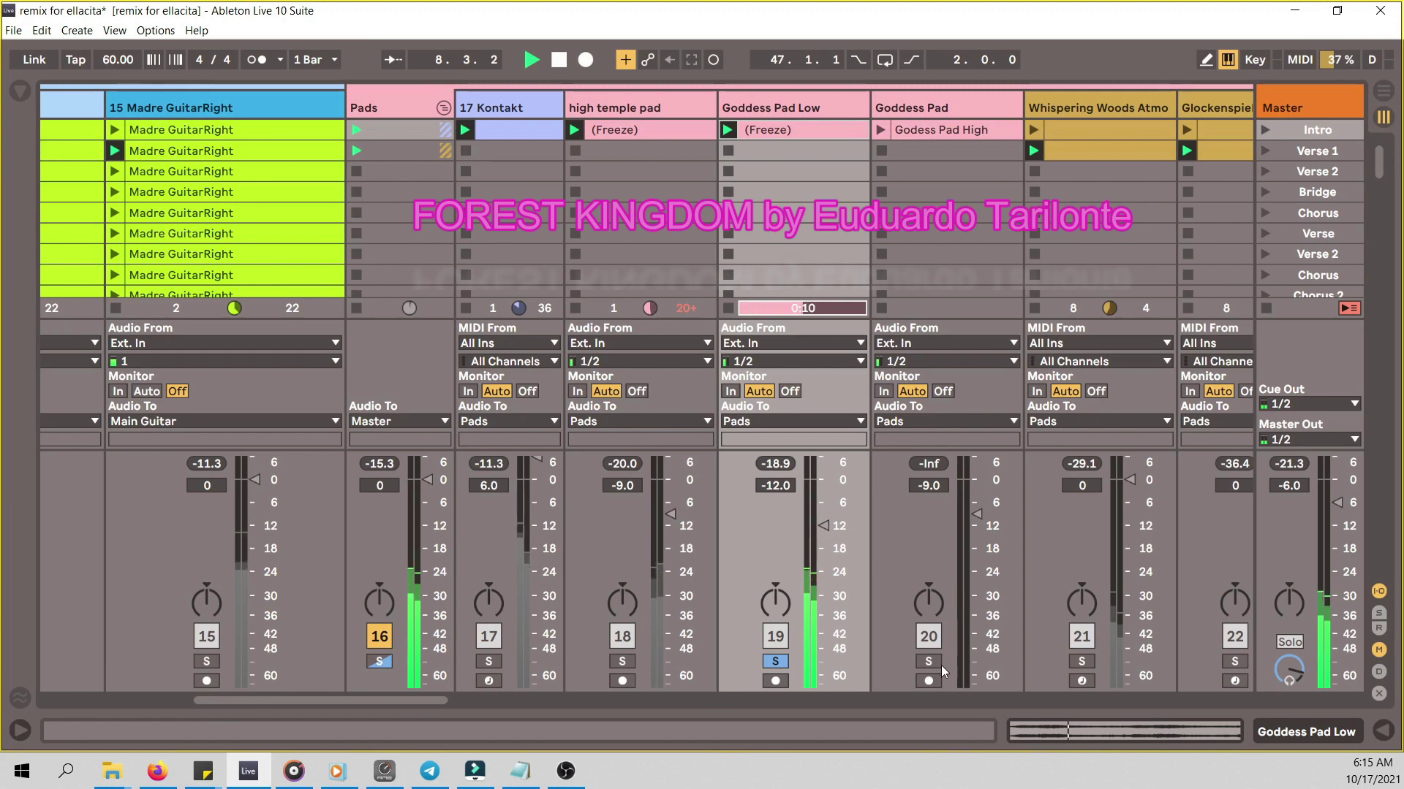
- Launch the Godess Pad High clip with the Goddess Pad track soloed and show its sample settings
{"action": "left_click", "coordinate": [881, 131]}
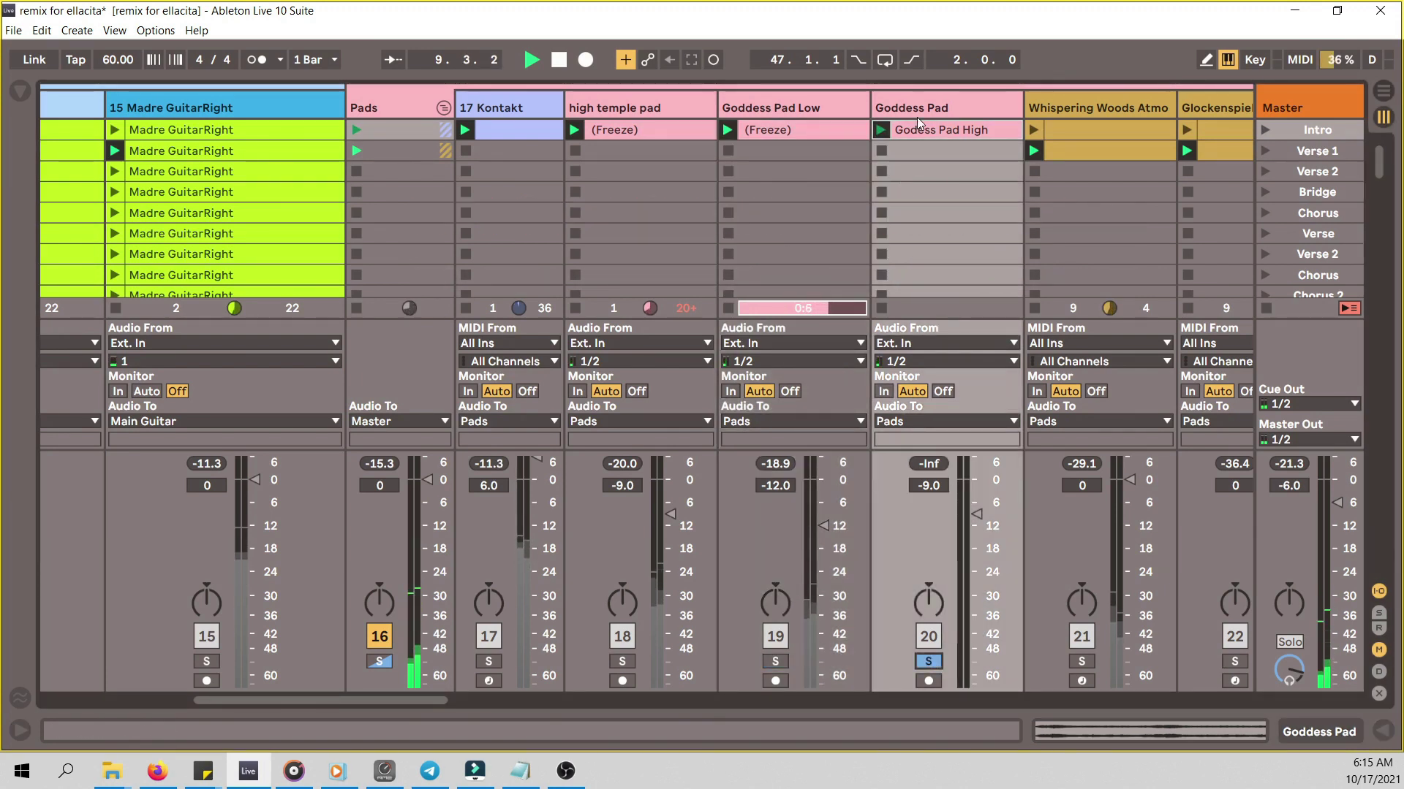
{"action": "left_click", "coordinate": [936, 132]}
{"action": "double_click", "coordinate": [936, 131]}
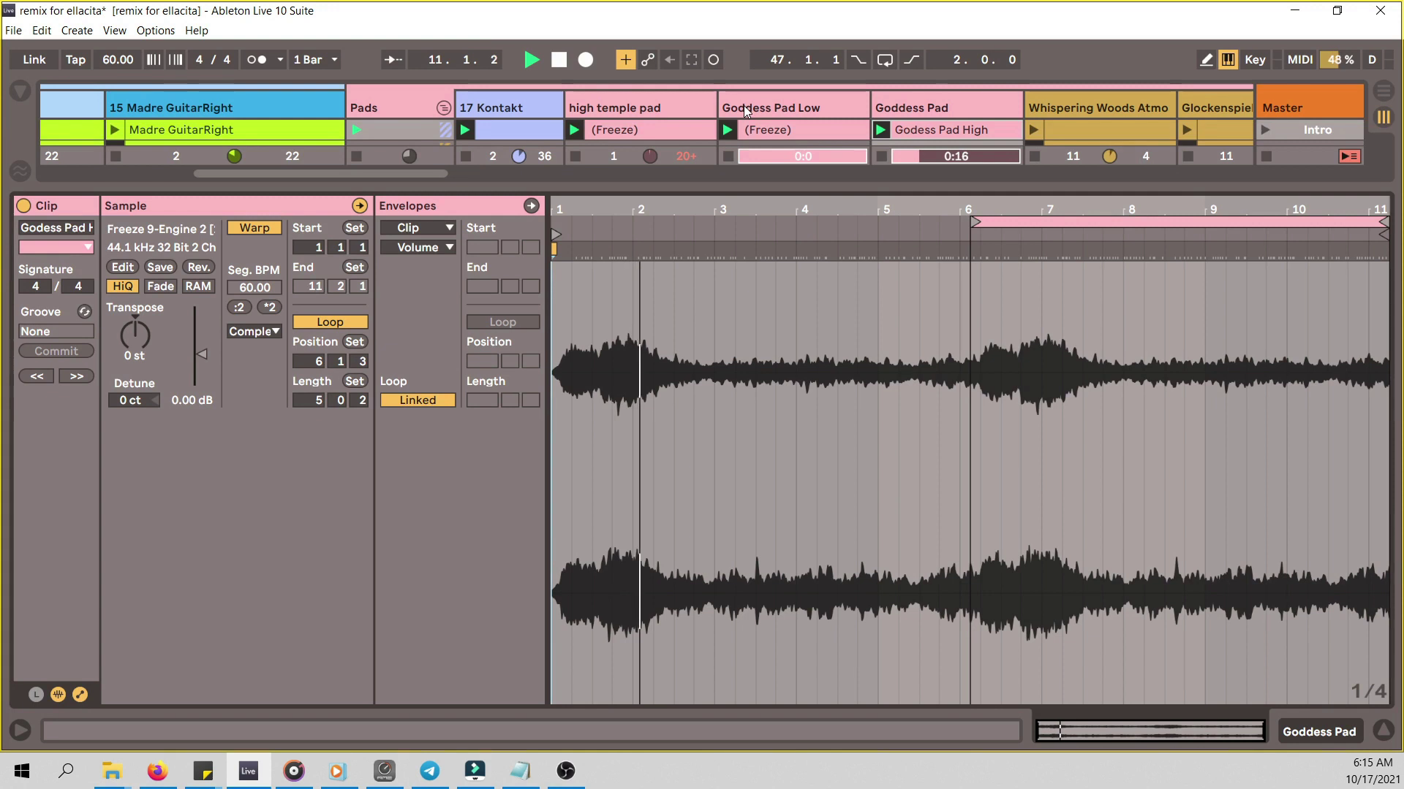
- Copy the Tuner device from the 14 Madre GuitarLeft track to the Goddess Pad track
{"action": "left_click", "coordinate": [931, 99]}
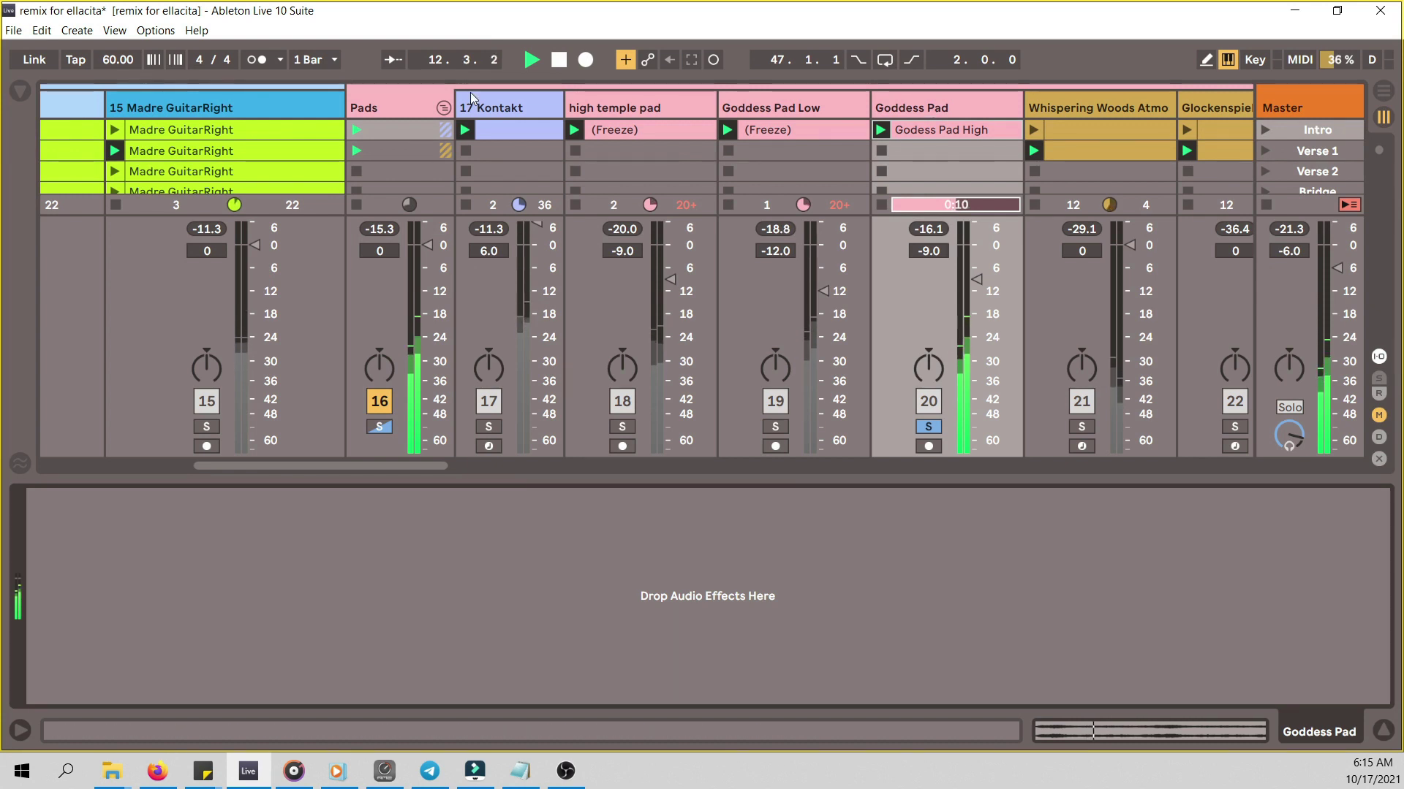
{"action": "left_click_drag", "start_coordinate": [334, 462], "coordinate": [269, 463]}
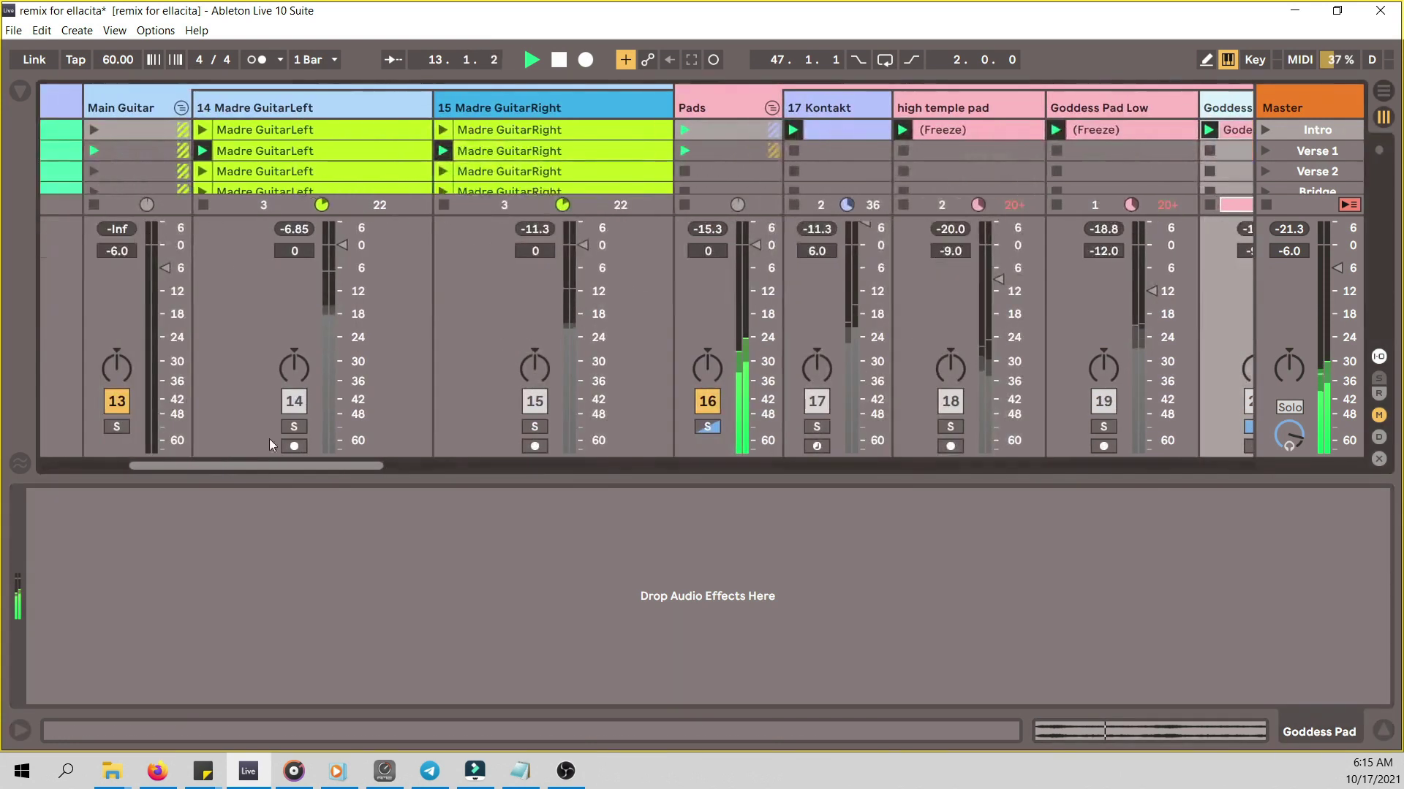
{"action": "left_click", "coordinate": [135, 108]}
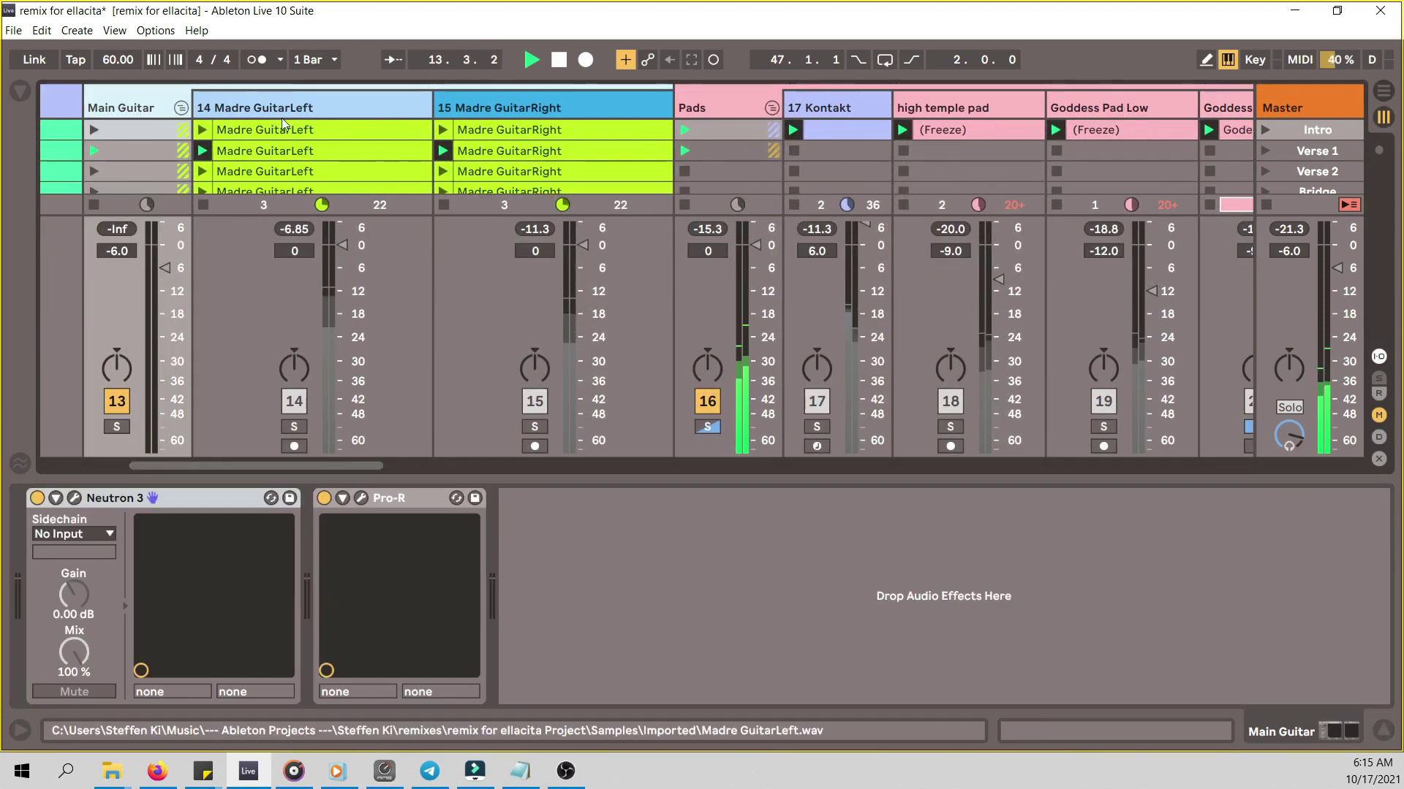
{"action": "left_click", "coordinate": [314, 109]}
{"action": "left_click_drag", "start_coordinate": [355, 467], "coordinate": [511, 461]}
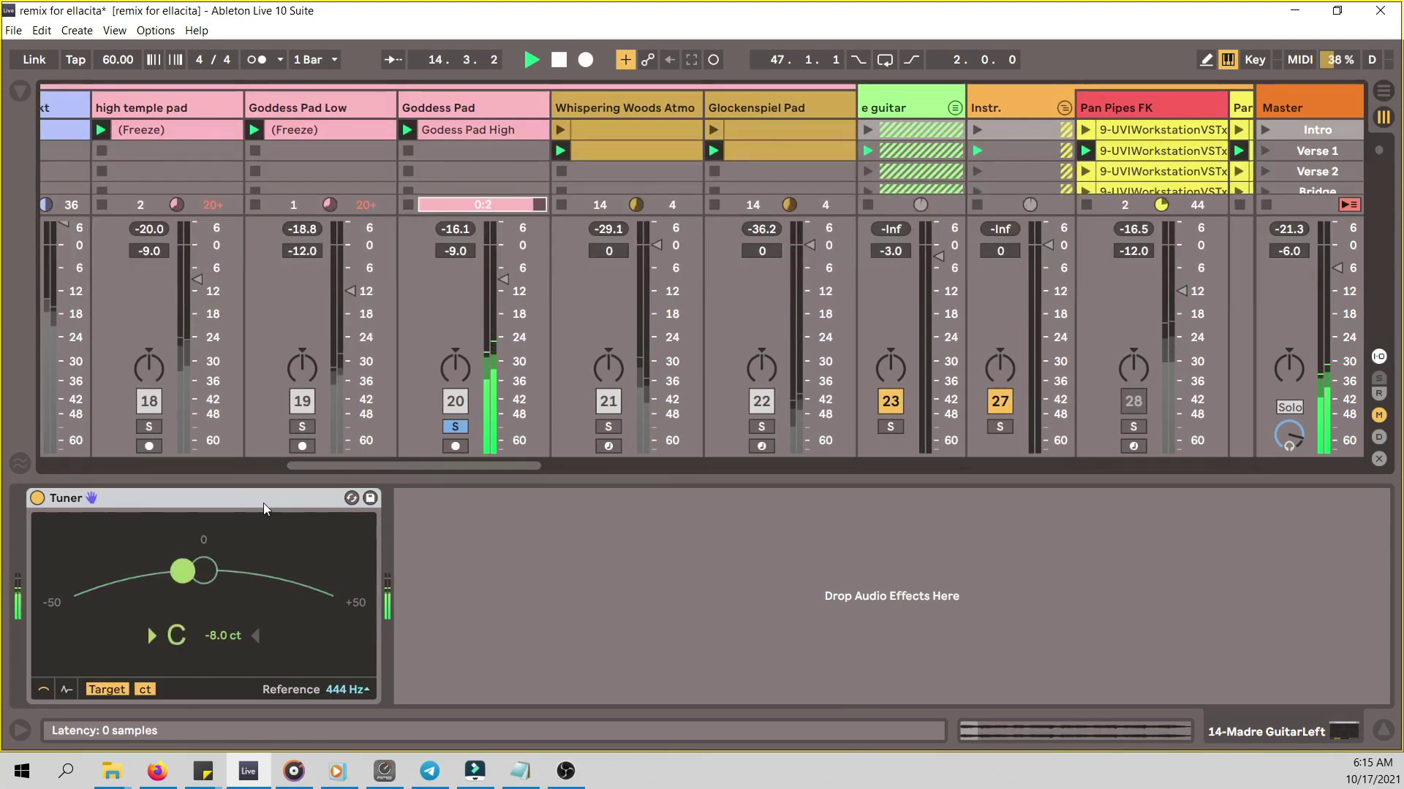
{"action": "left_click", "coordinate": [462, 109]}
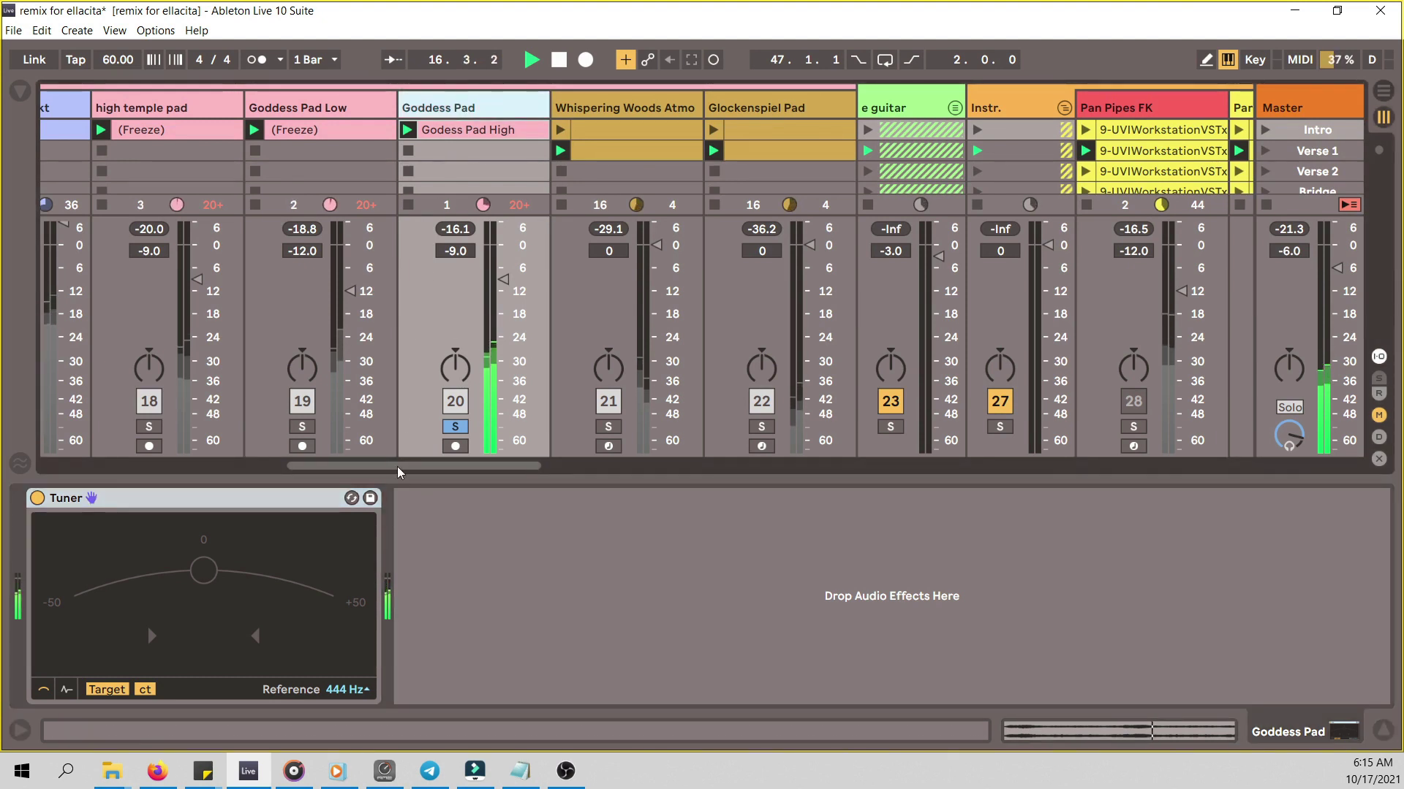
- Restart playback to check the Goddess Pad tuning on the 444 Hz Tuner, show the Goddess Pad Low track's Tuner, and stop playback
{"action": "key", "text": "space"}
{"action": "key", "text": "space"}
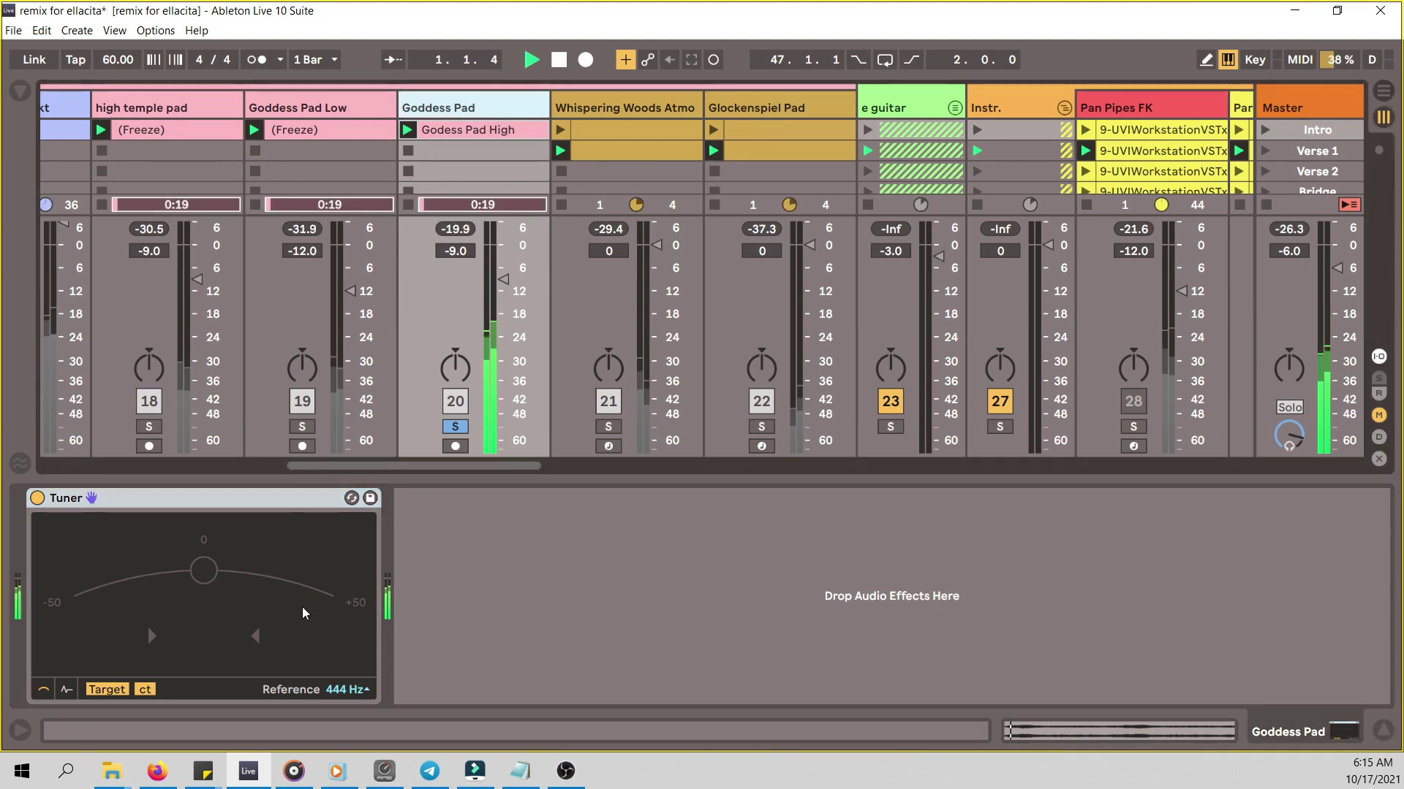
{"action": "left_click", "coordinate": [391, 380]}
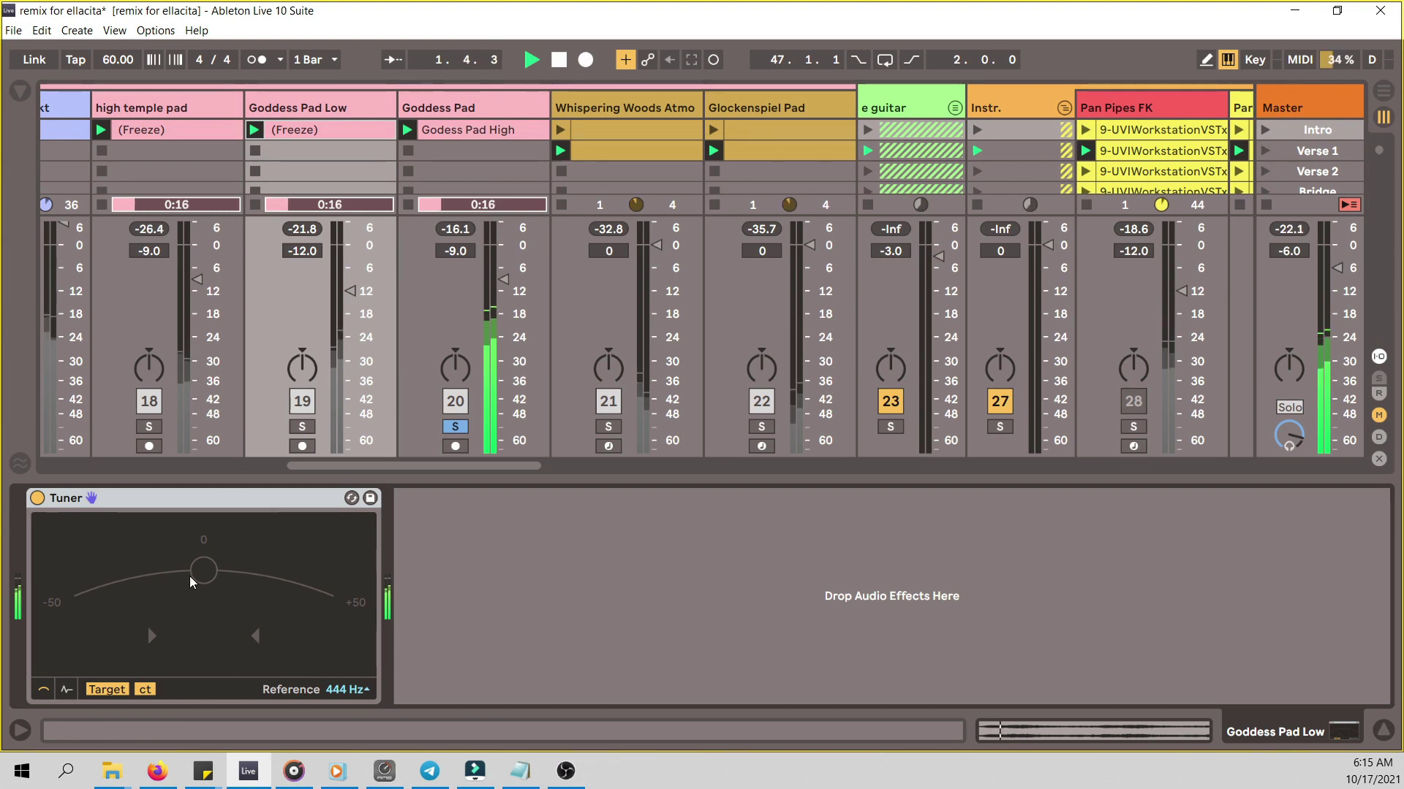
{"action": "key", "text": "space"}
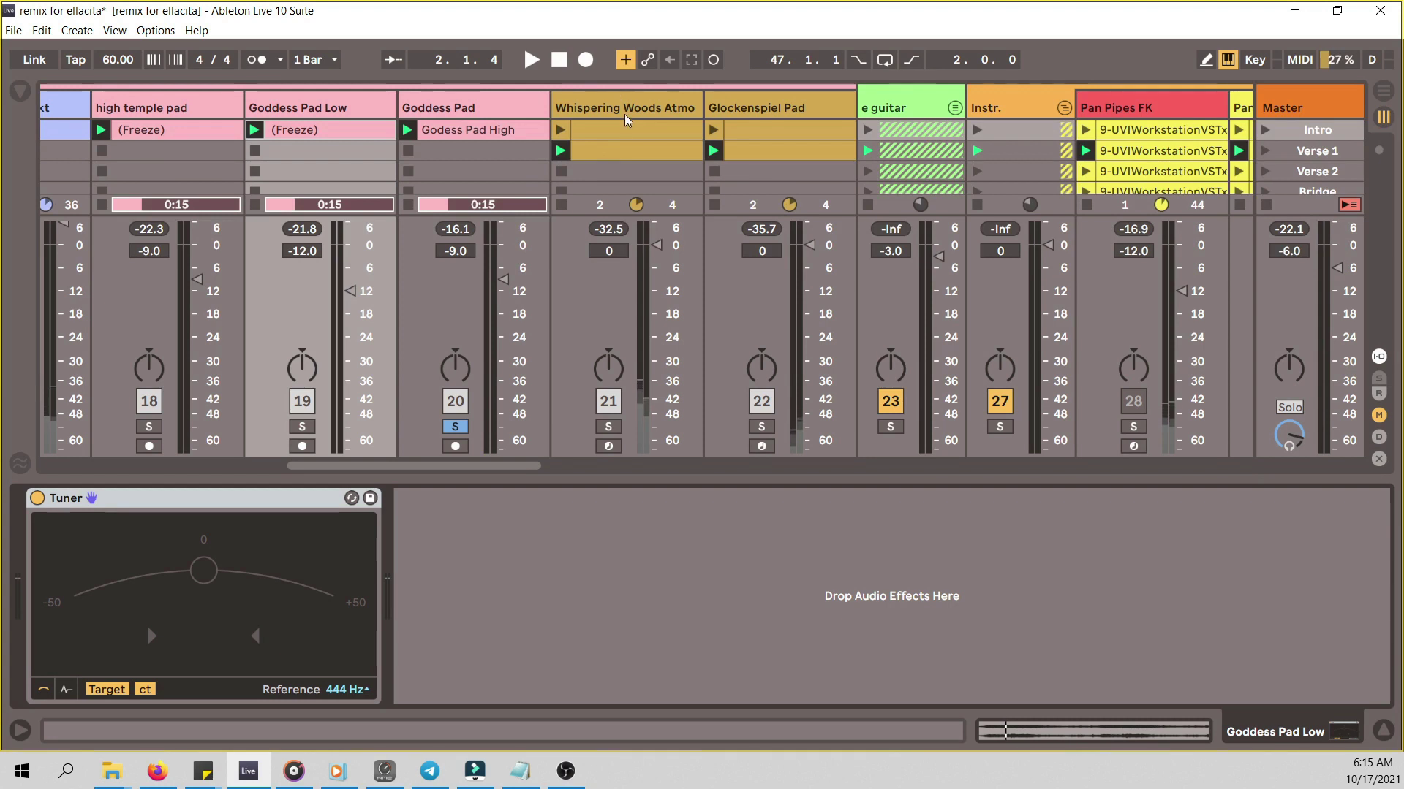
- Solo the Whispering Woods Atmo track and check the reference tuning in its SINE Player plug-in window, then close it
{"action": "left_click", "coordinate": [613, 429]}
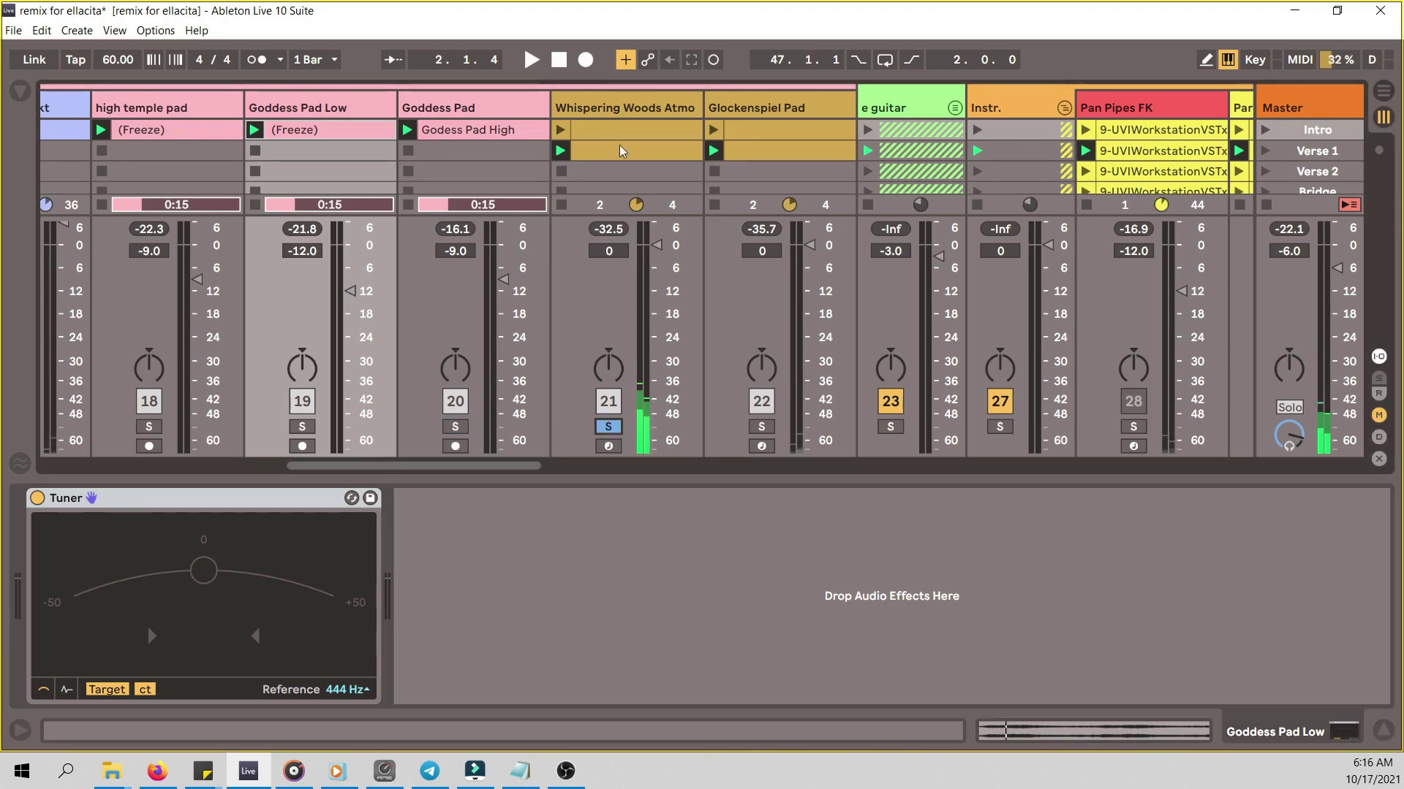
{"action": "left_click", "coordinate": [614, 111]}
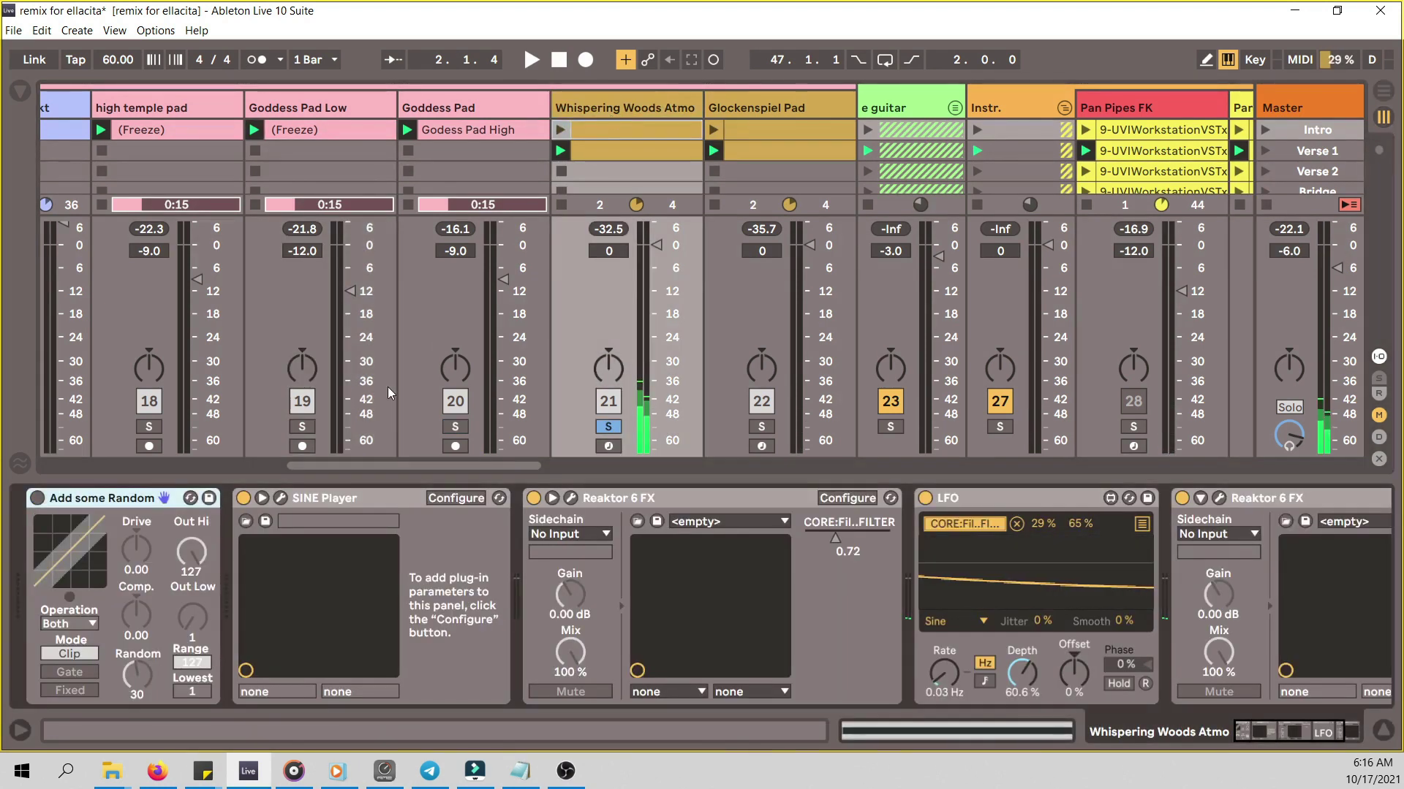
{"action": "left_click", "coordinate": [280, 498]}
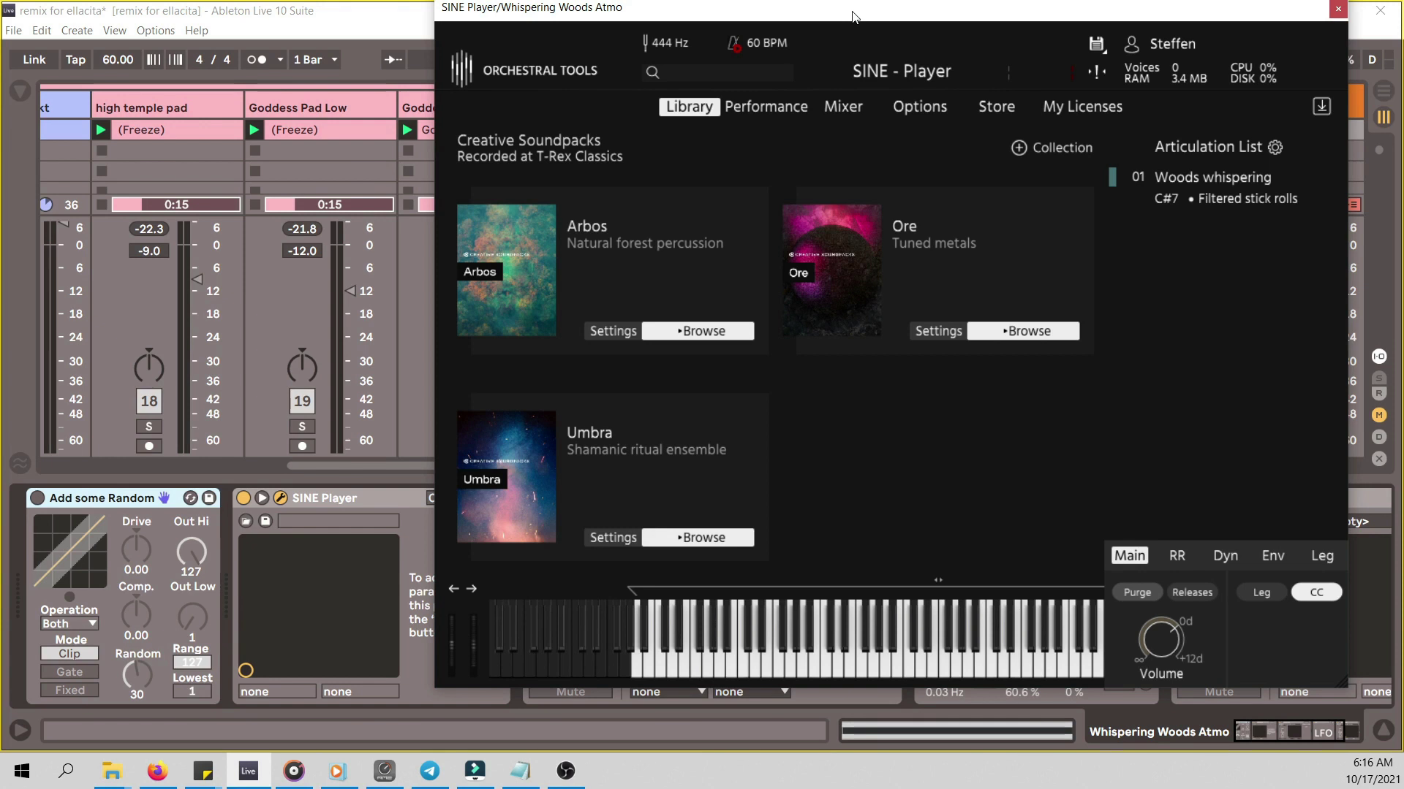
{"action": "left_click_drag", "start_coordinate": [872, 19], "coordinate": [938, 114]}
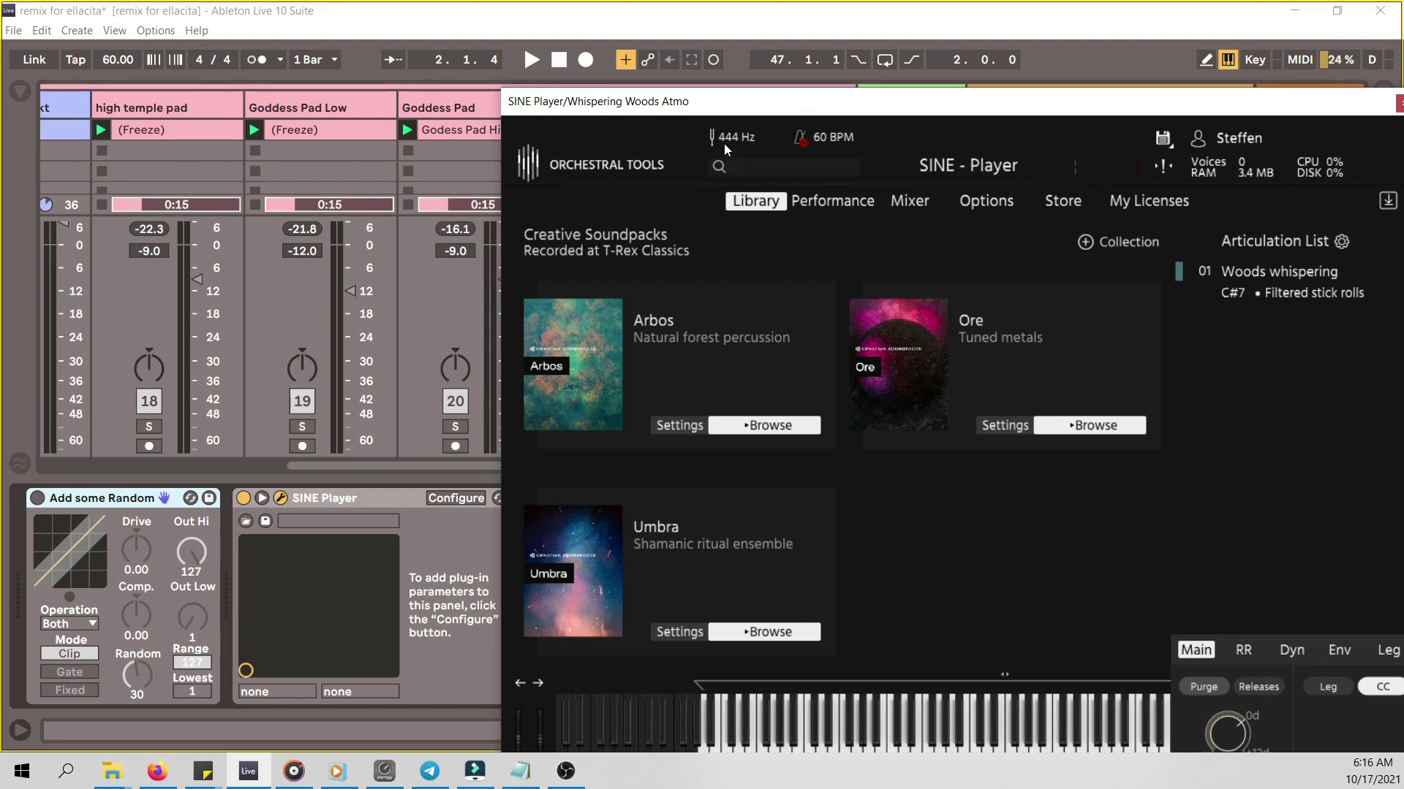
{"action": "left_click_drag", "start_coordinate": [853, 101], "coordinate": [696, 165]}
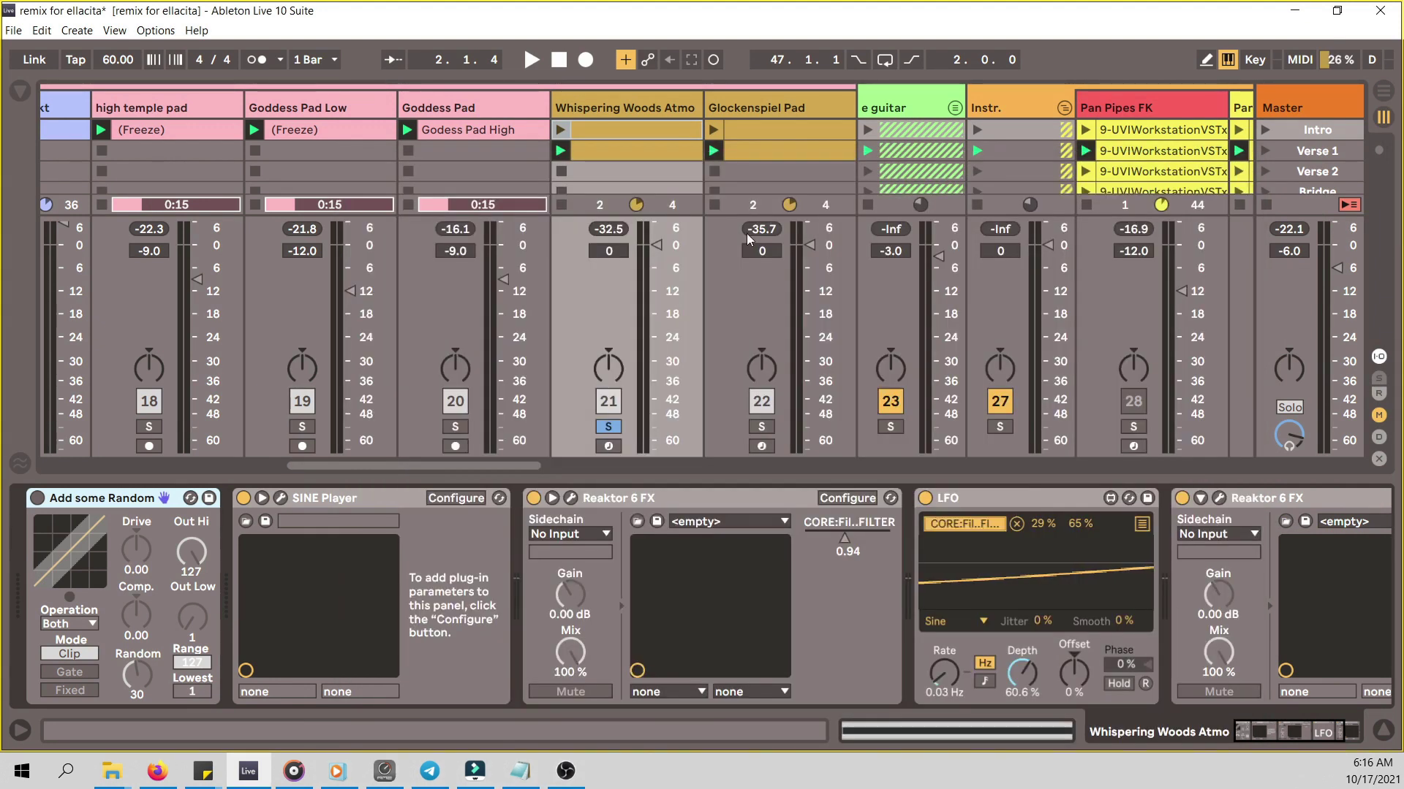
{"action": "left_click", "coordinate": [1247, 167]}
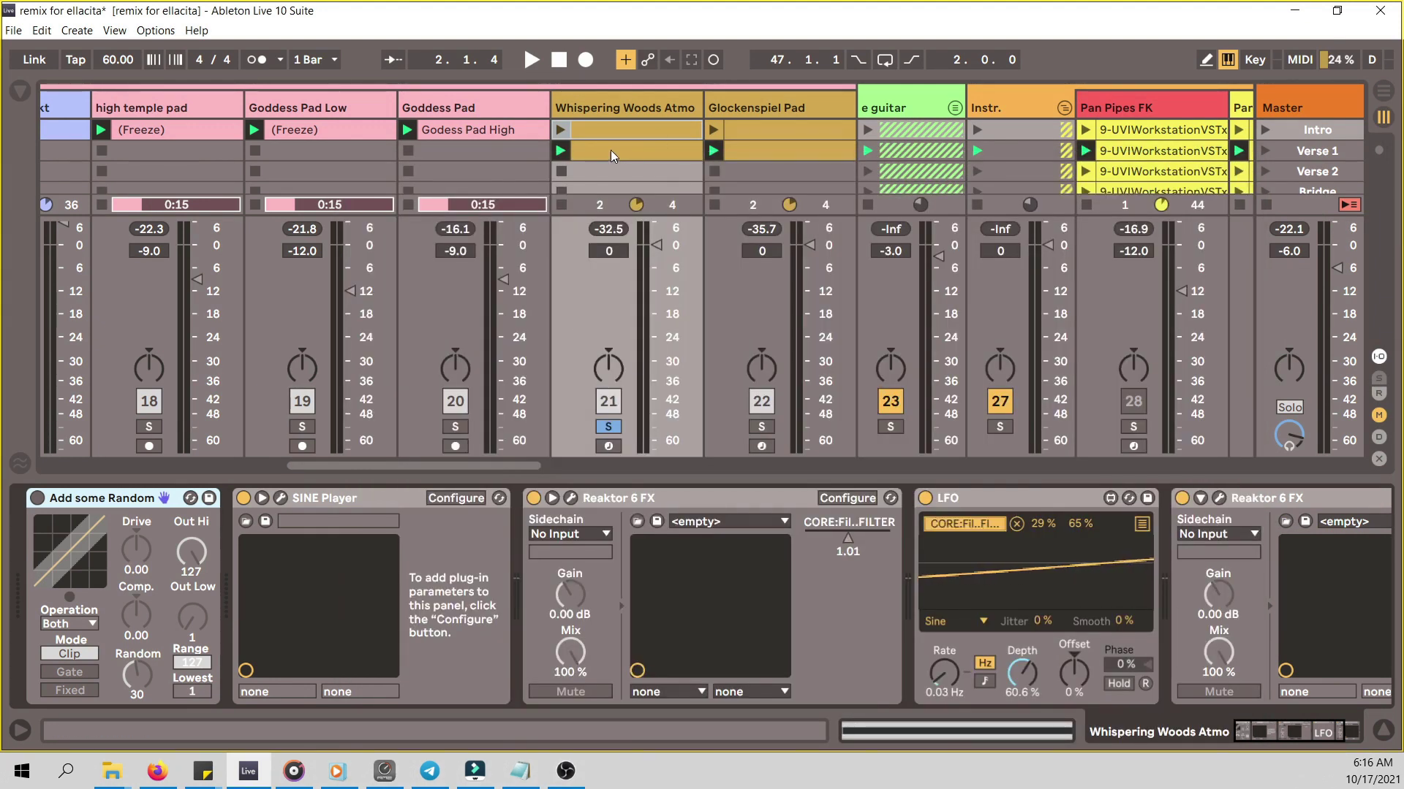
- Launch the Intro clip of Whispering Woods Atmo, examine its notes and return to the track's device chain
{"action": "left_click", "coordinate": [652, 130]}
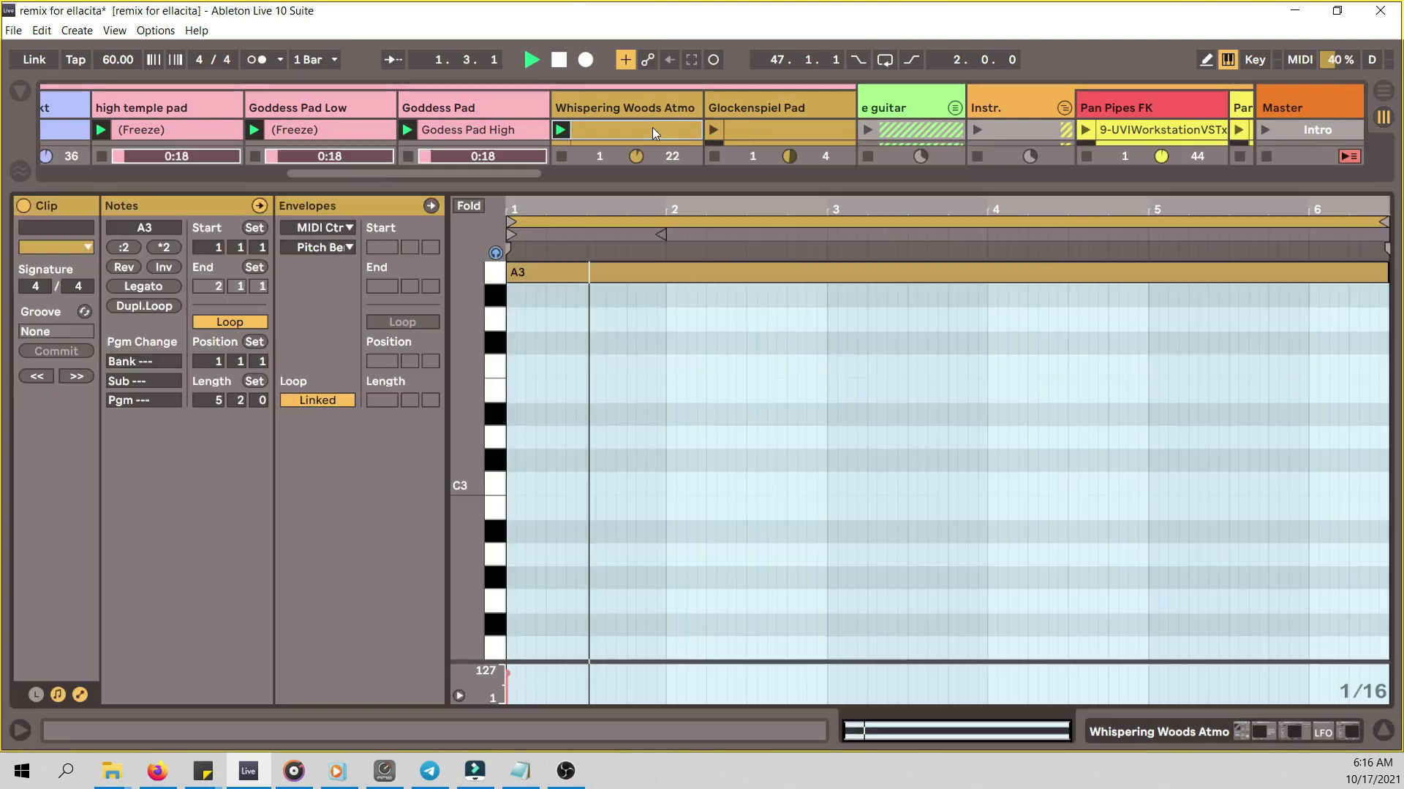
{"action": "double_click", "coordinate": [652, 129]}
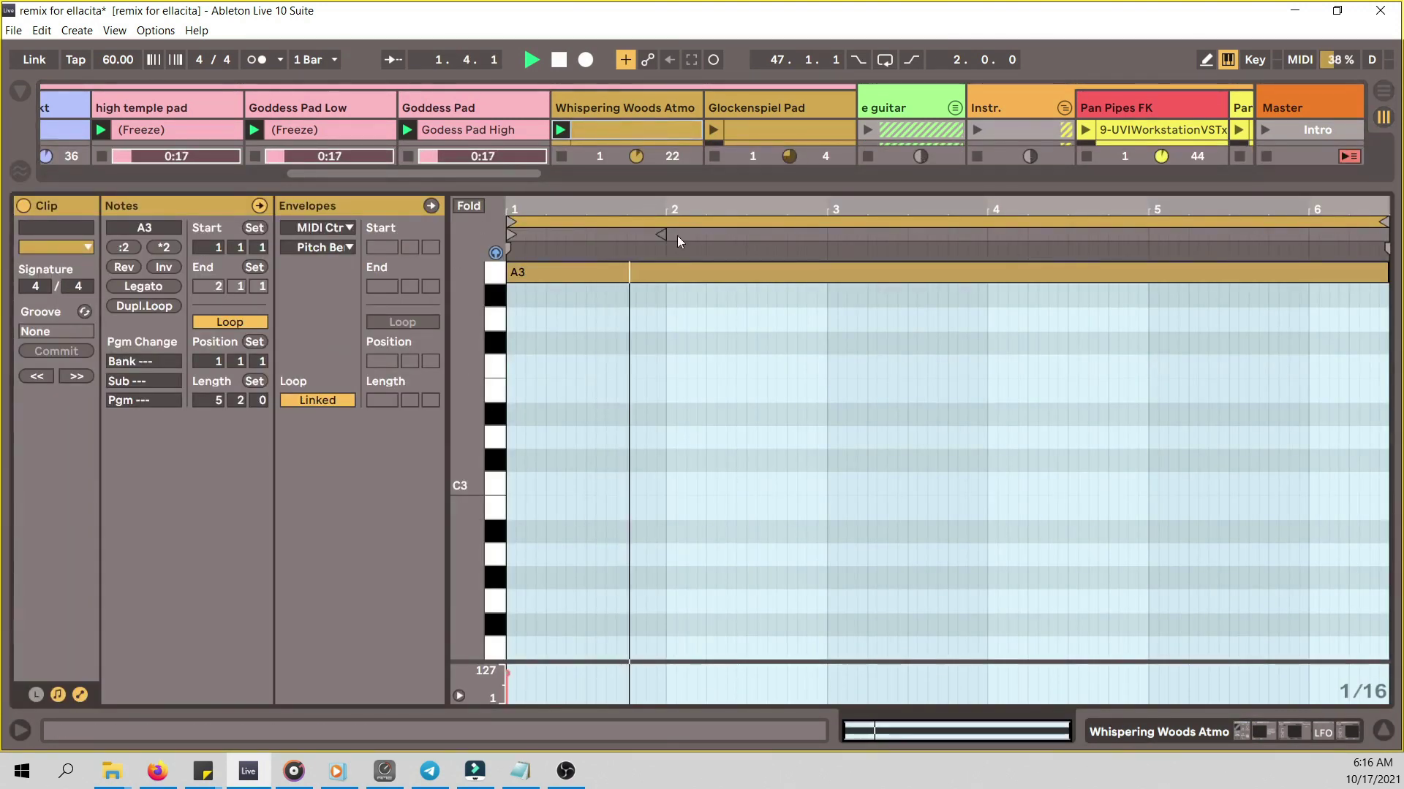
{"action": "left_click", "coordinate": [645, 110]}
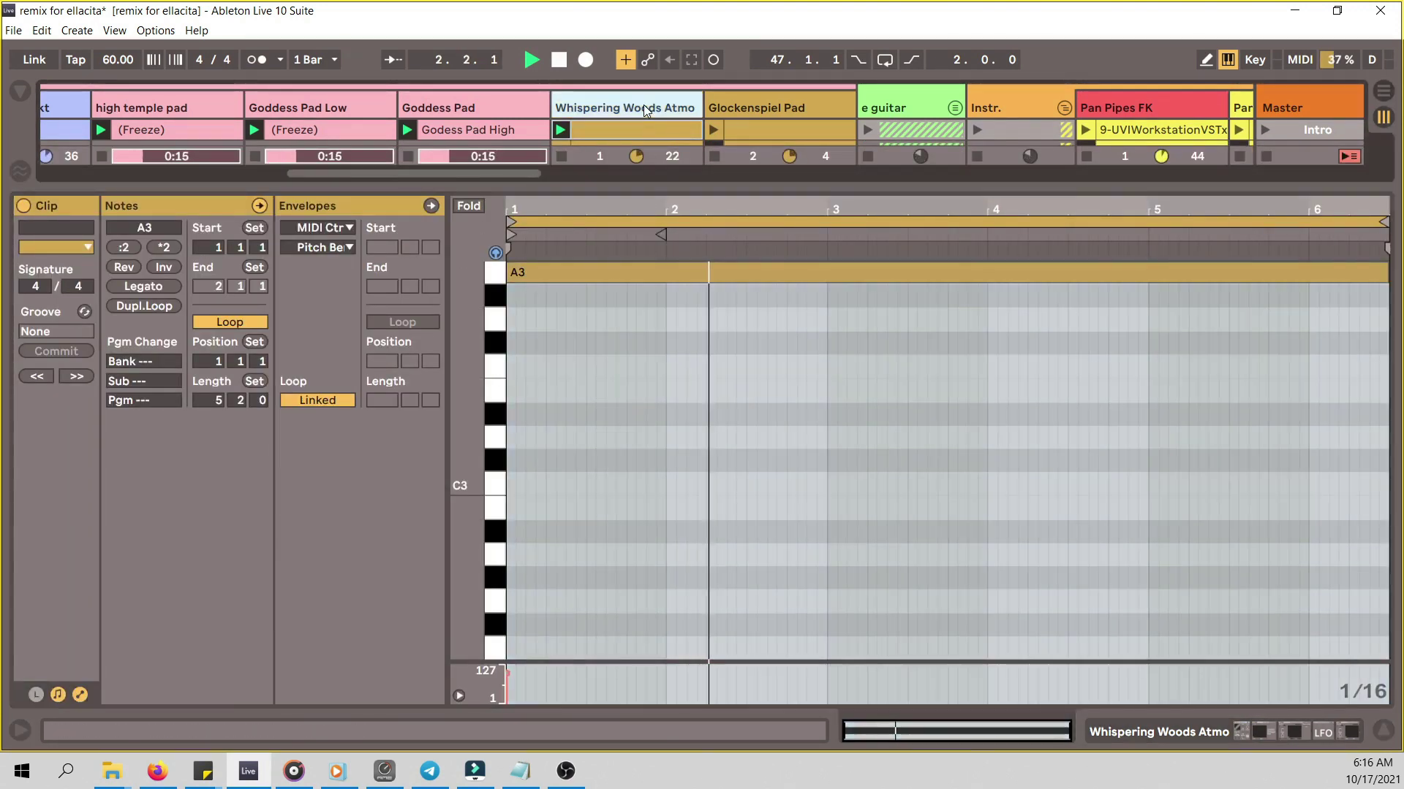
{"action": "left_click", "coordinate": [645, 109]}
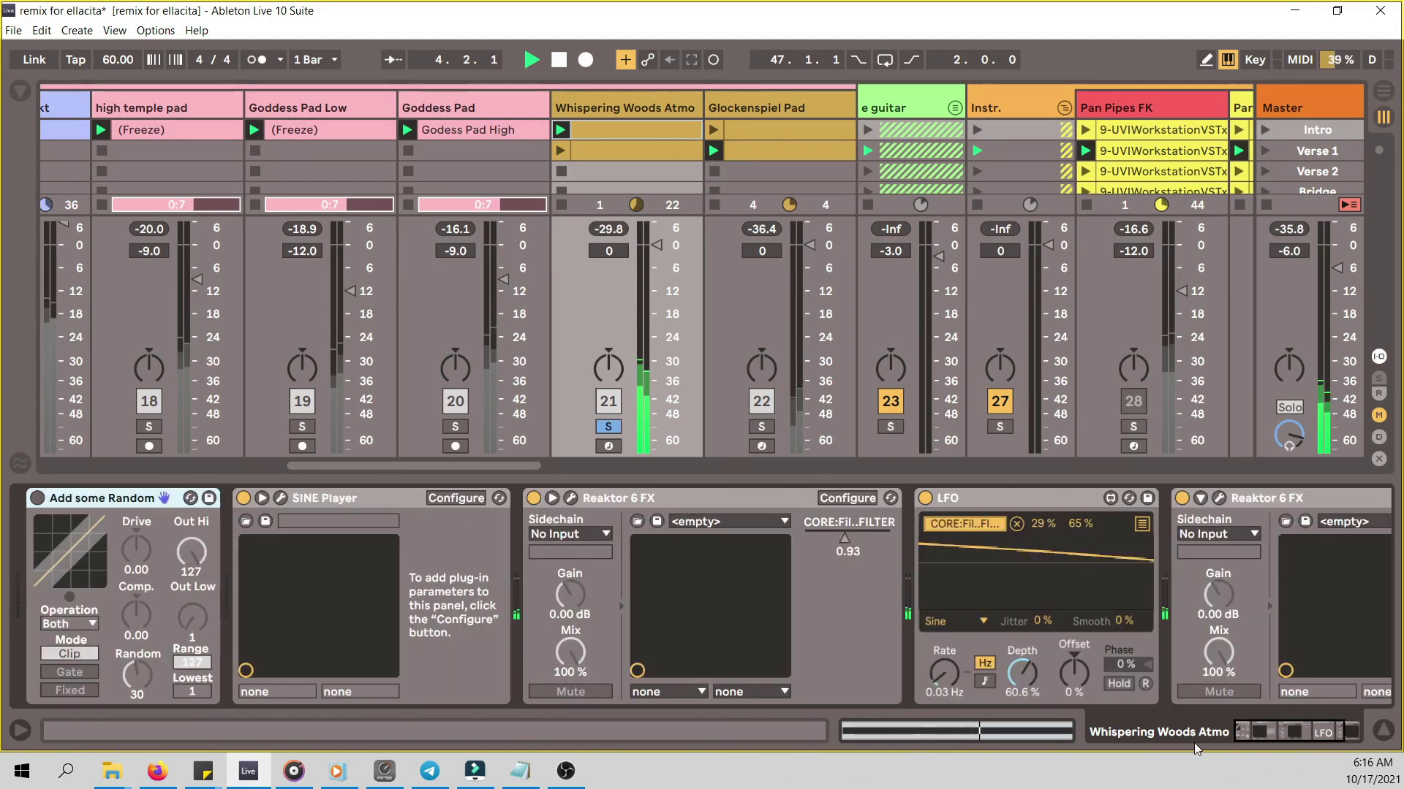
- Examine both Reaktor 6 FX plug-ins on Whispering Woods Atmo, Bouncing Ball and Delight Delay, and close their windows
{"action": "left_click", "coordinate": [570, 500]}
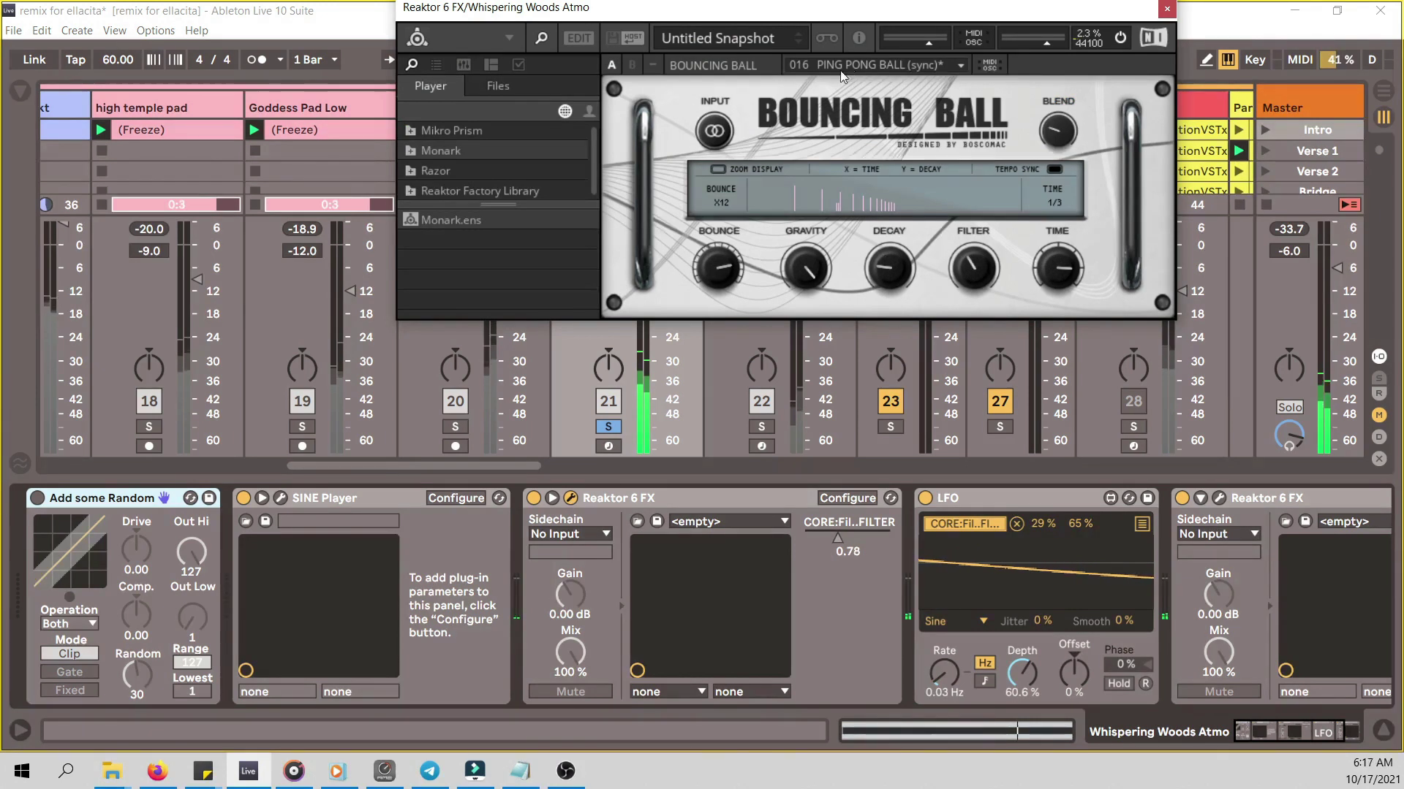
{"action": "left_click_drag", "start_coordinate": [841, 7], "coordinate": [718, 100]}
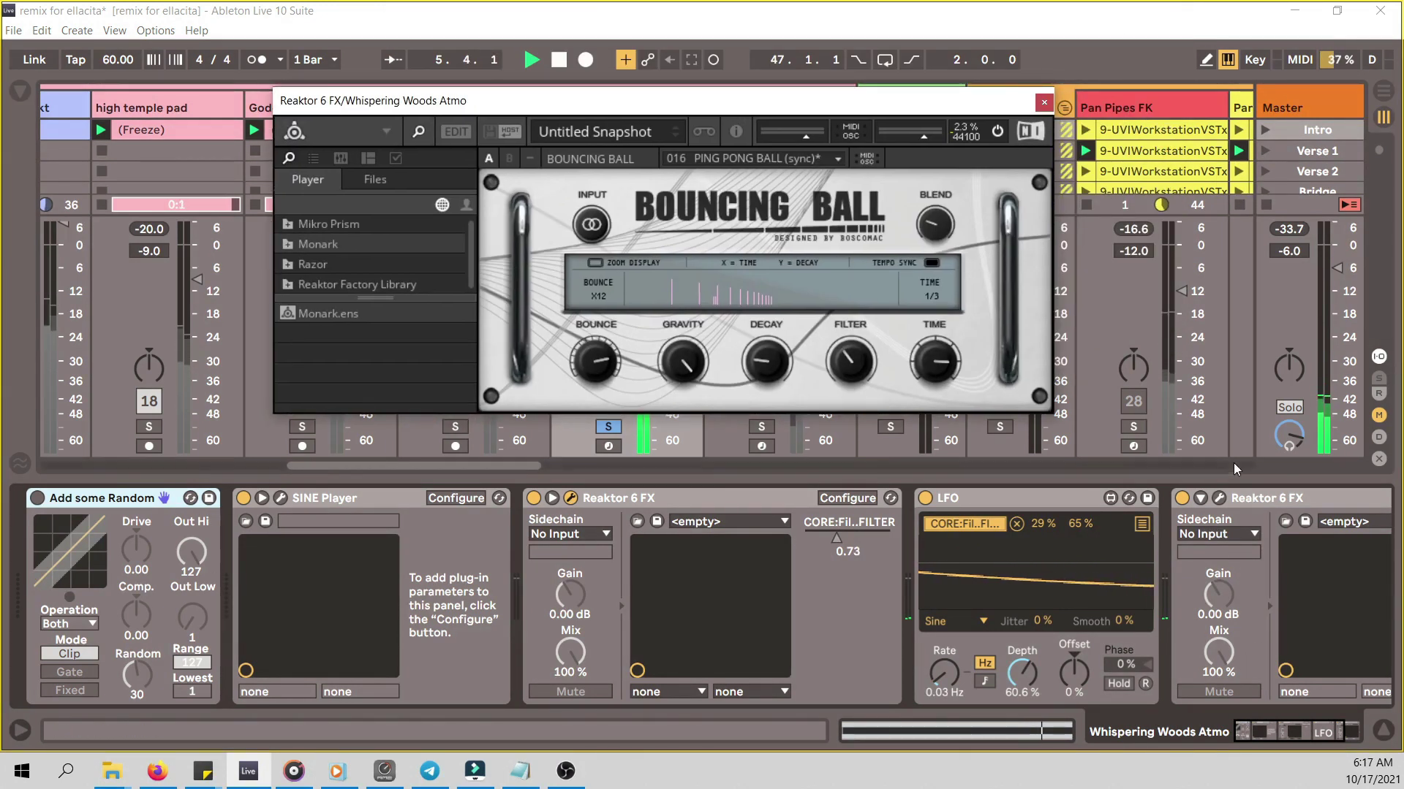
{"action": "left_click", "coordinate": [1217, 498]}
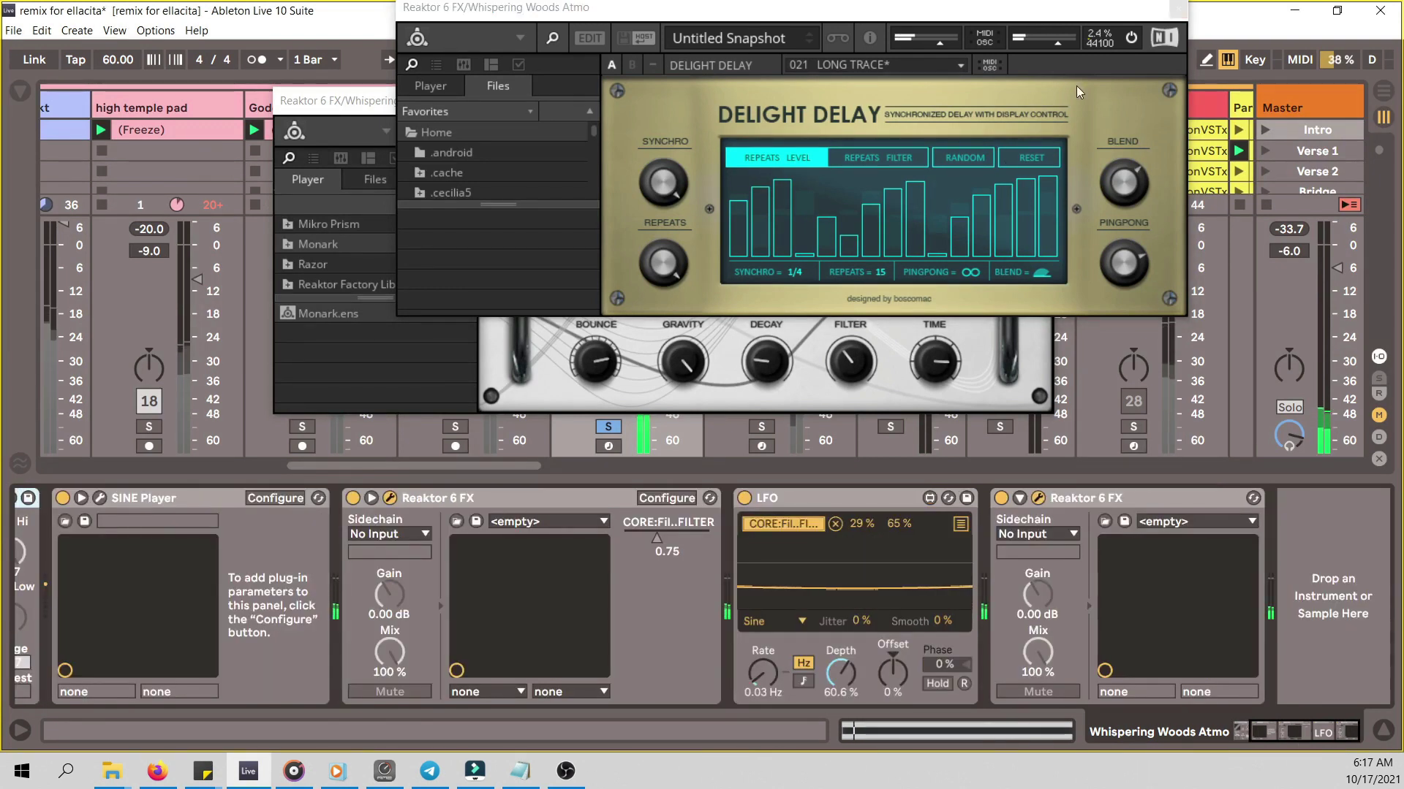
{"action": "left_click", "coordinate": [1178, 9]}
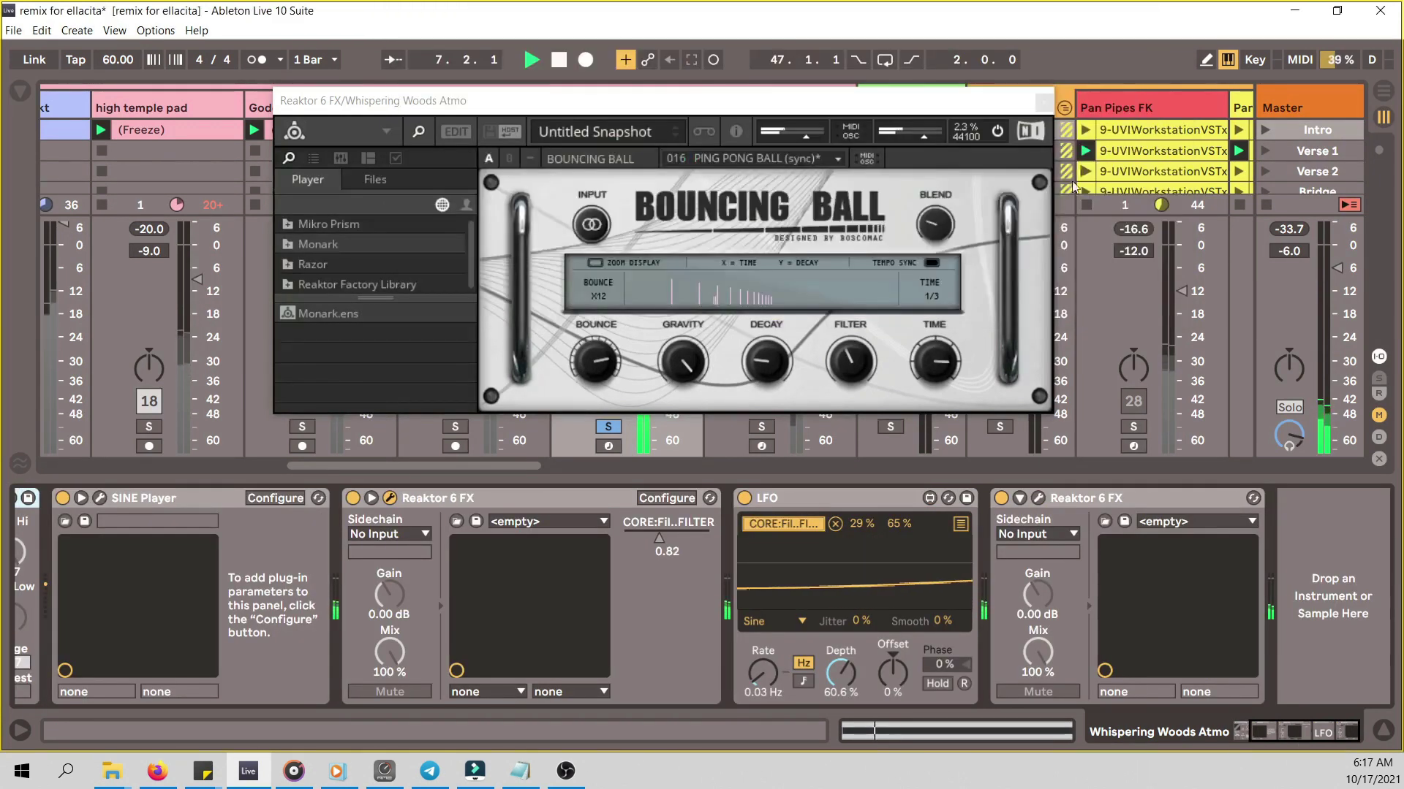
{"action": "left_click", "coordinate": [1045, 102]}
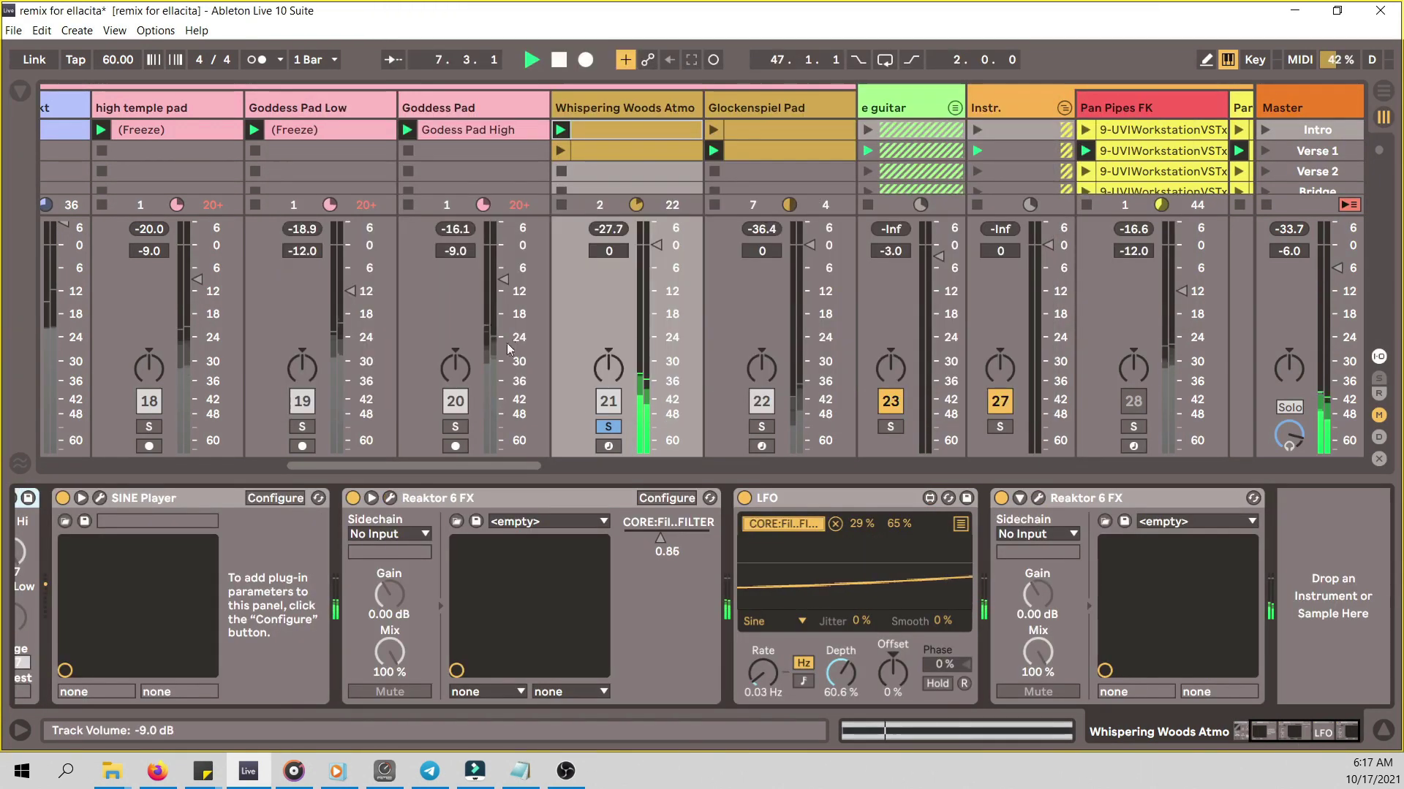
- Launch the Glockenspiel Pad's Intro clip, solo the track and check the reference tuning in its SINE Player window
{"action": "left_click", "coordinate": [749, 341]}
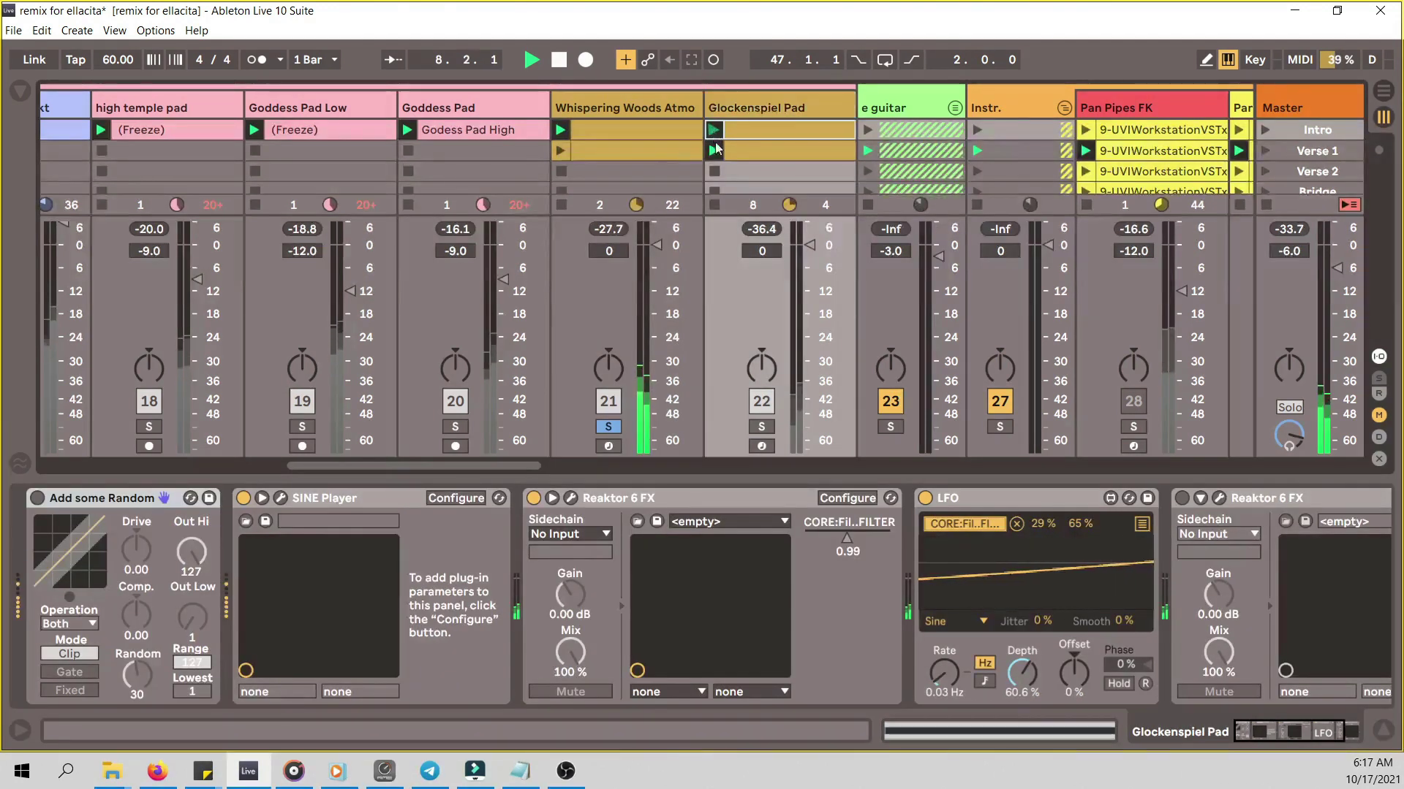
{"action": "left_click", "coordinate": [762, 427]}
{"action": "left_click", "coordinate": [802, 111]}
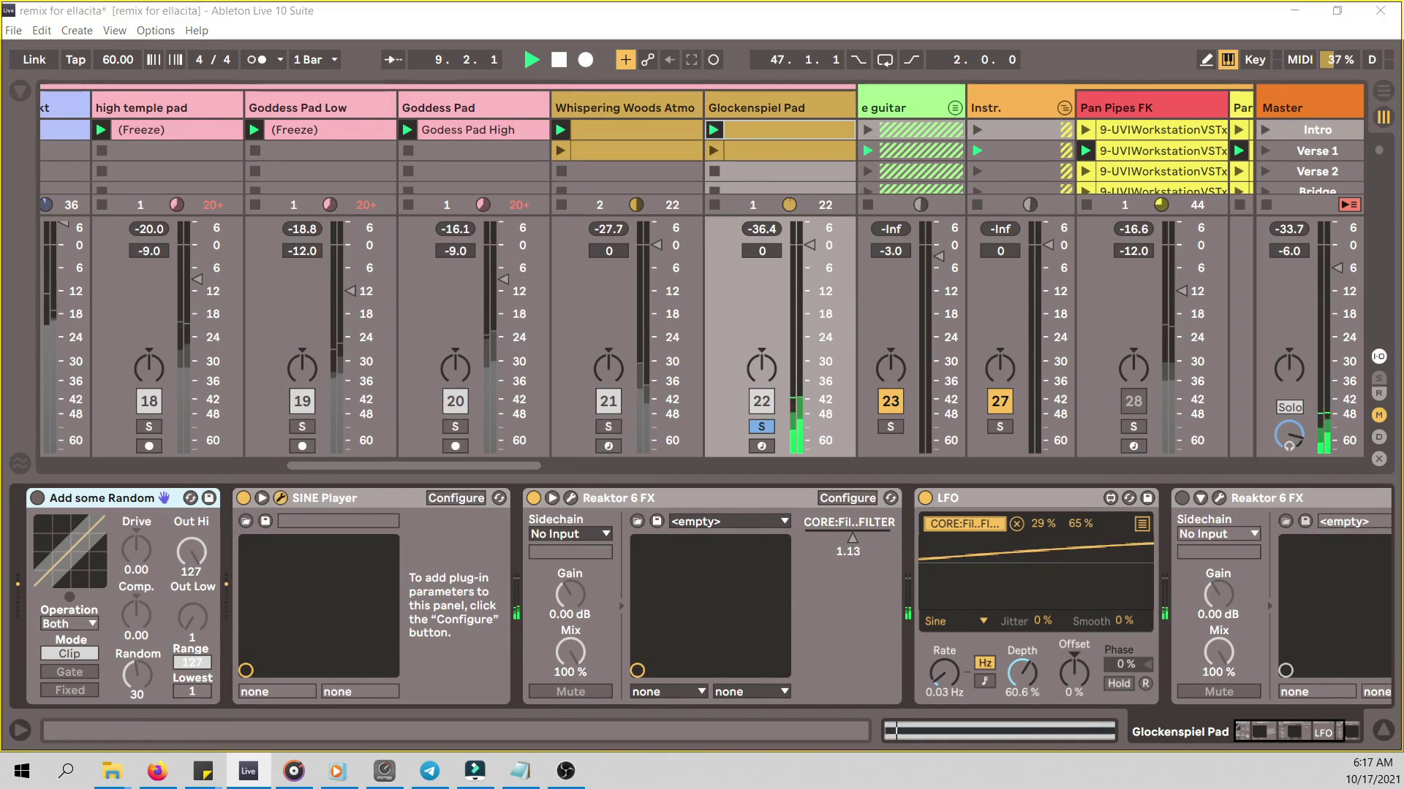
{"action": "left_click", "coordinate": [280, 498]}
{"action": "left_click_drag", "start_coordinate": [820, 110], "coordinate": [847, 42]}
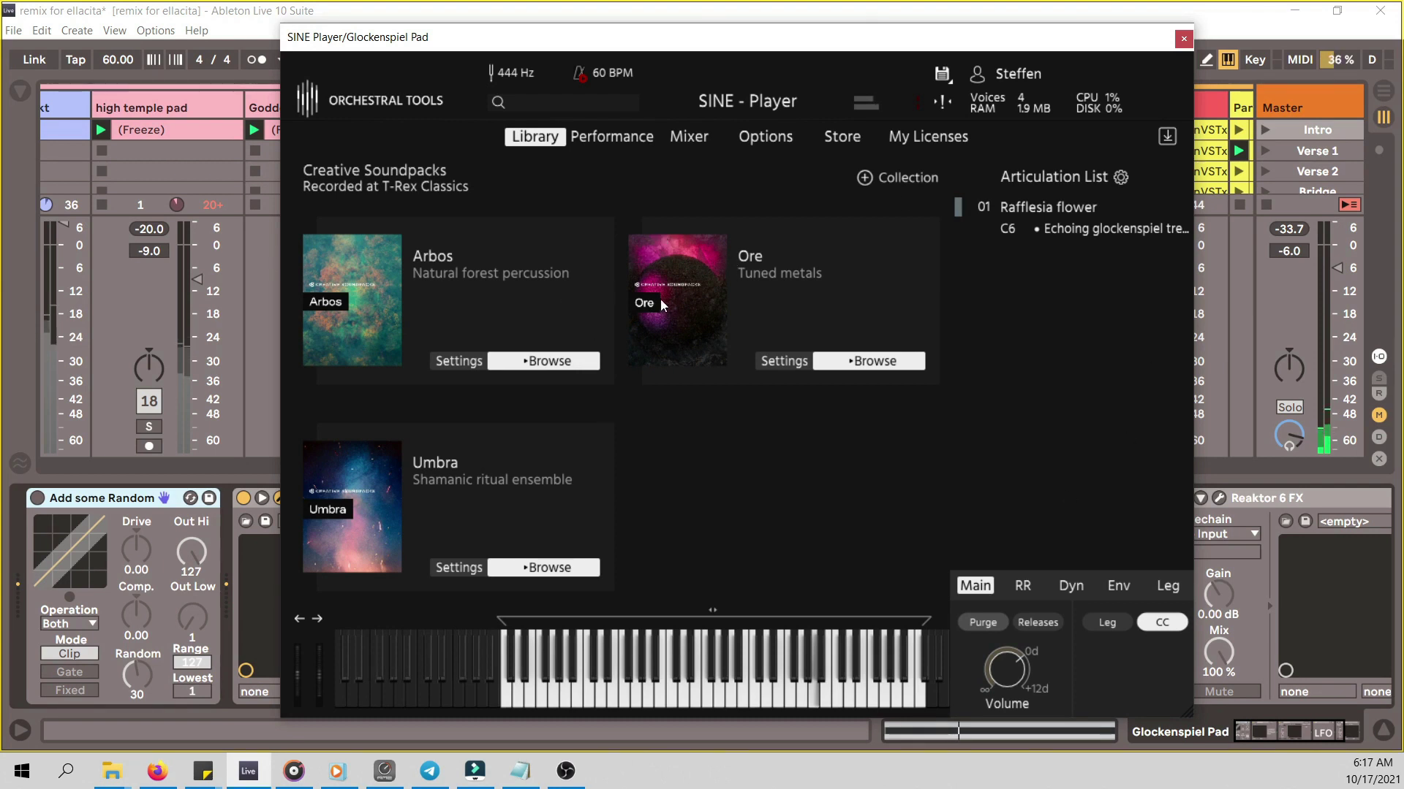
- Browse the single instruments of the Ore tuned metals library in SINE Player and close the plug-in window
{"action": "left_click", "coordinate": [837, 363]}
{"action": "left_click", "coordinate": [510, 389]}
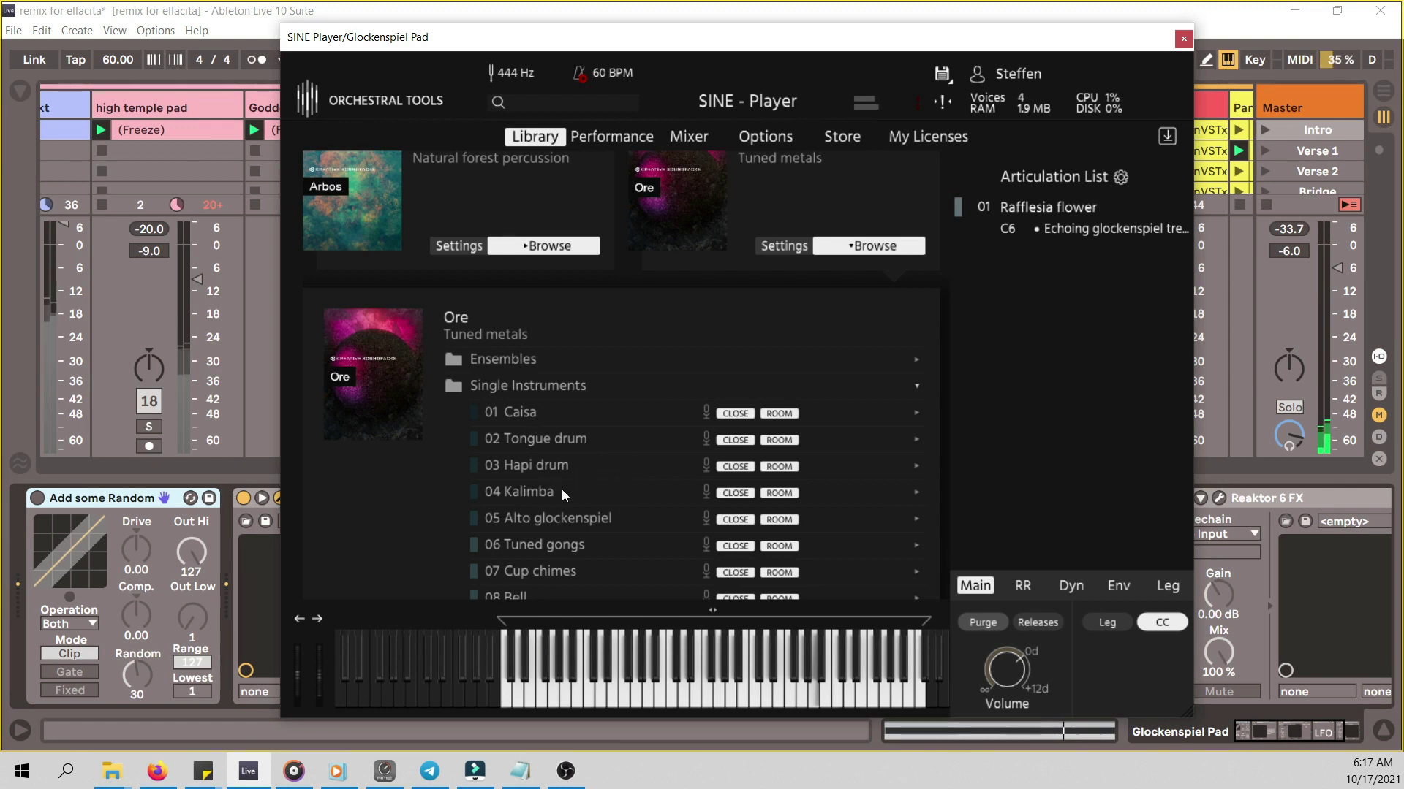
{"action": "scroll", "coordinate": [578, 563], "scroll_direction": "down", "scroll_amount": 2}
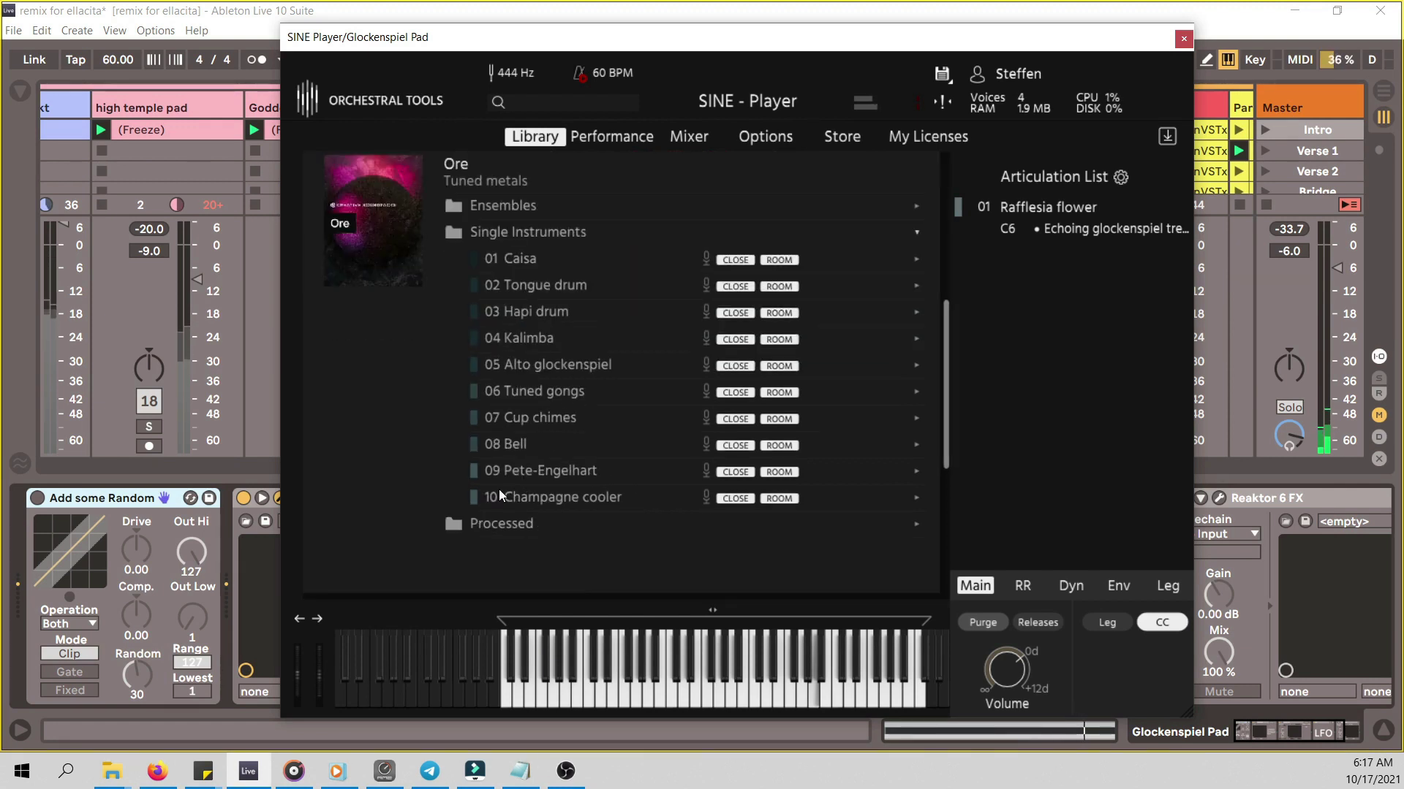
{"action": "scroll", "coordinate": [494, 474], "scroll_direction": "up", "scroll_amount": 4}
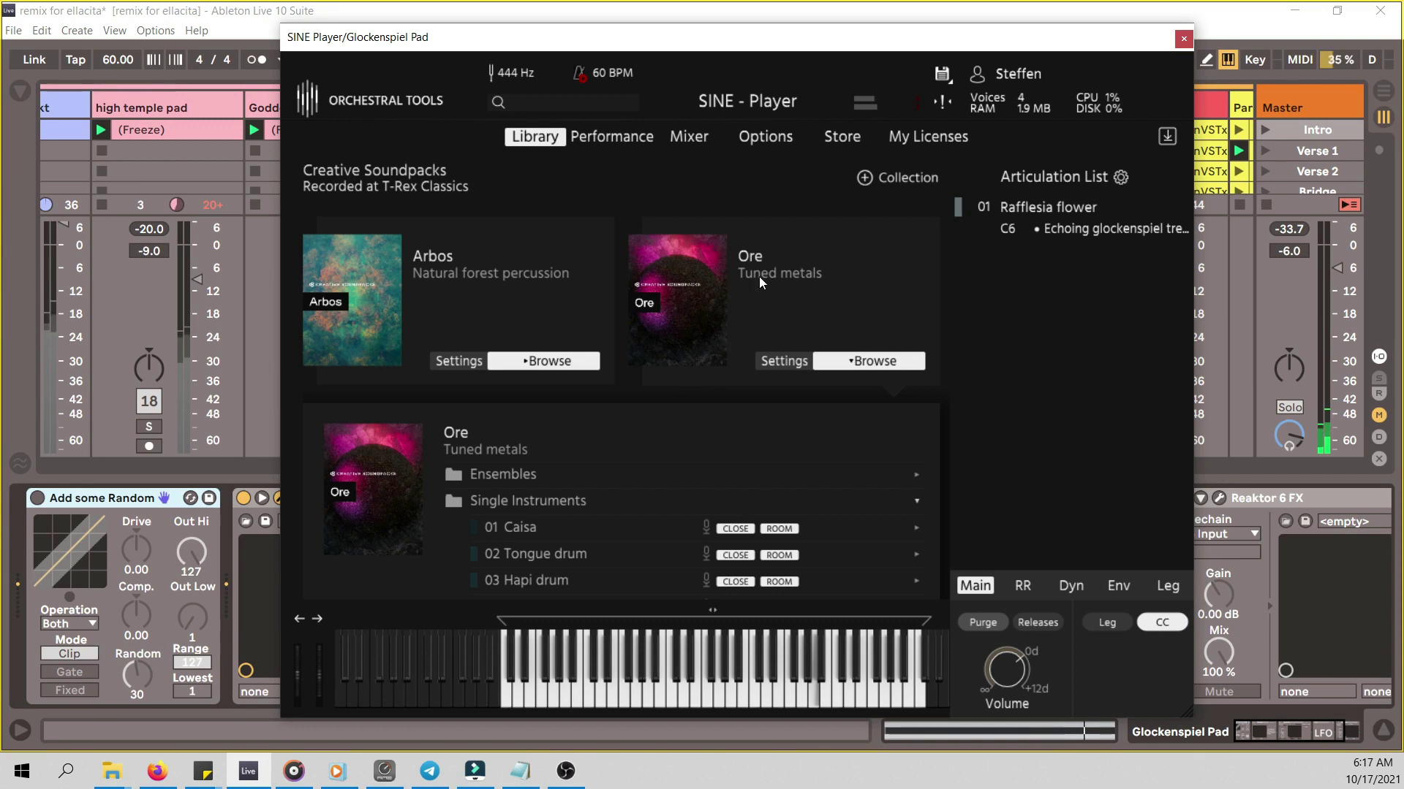
{"action": "left_click", "coordinate": [1183, 39]}
- Solo the whole Pads group to hear all pad tracks together, then stop playback
{"action": "left_click", "coordinate": [758, 429]}
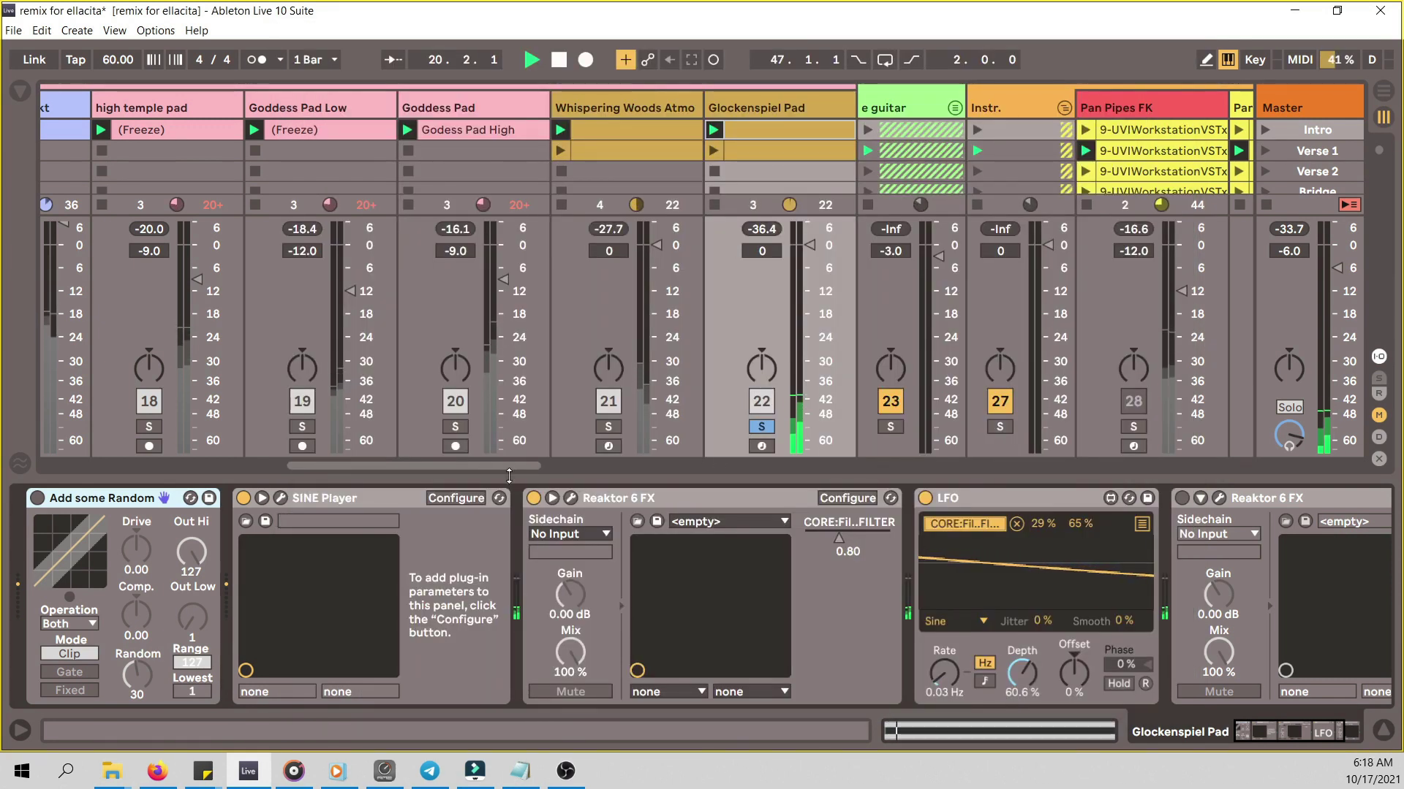
{"action": "left_click_drag", "start_coordinate": [375, 465], "coordinate": [312, 467]}
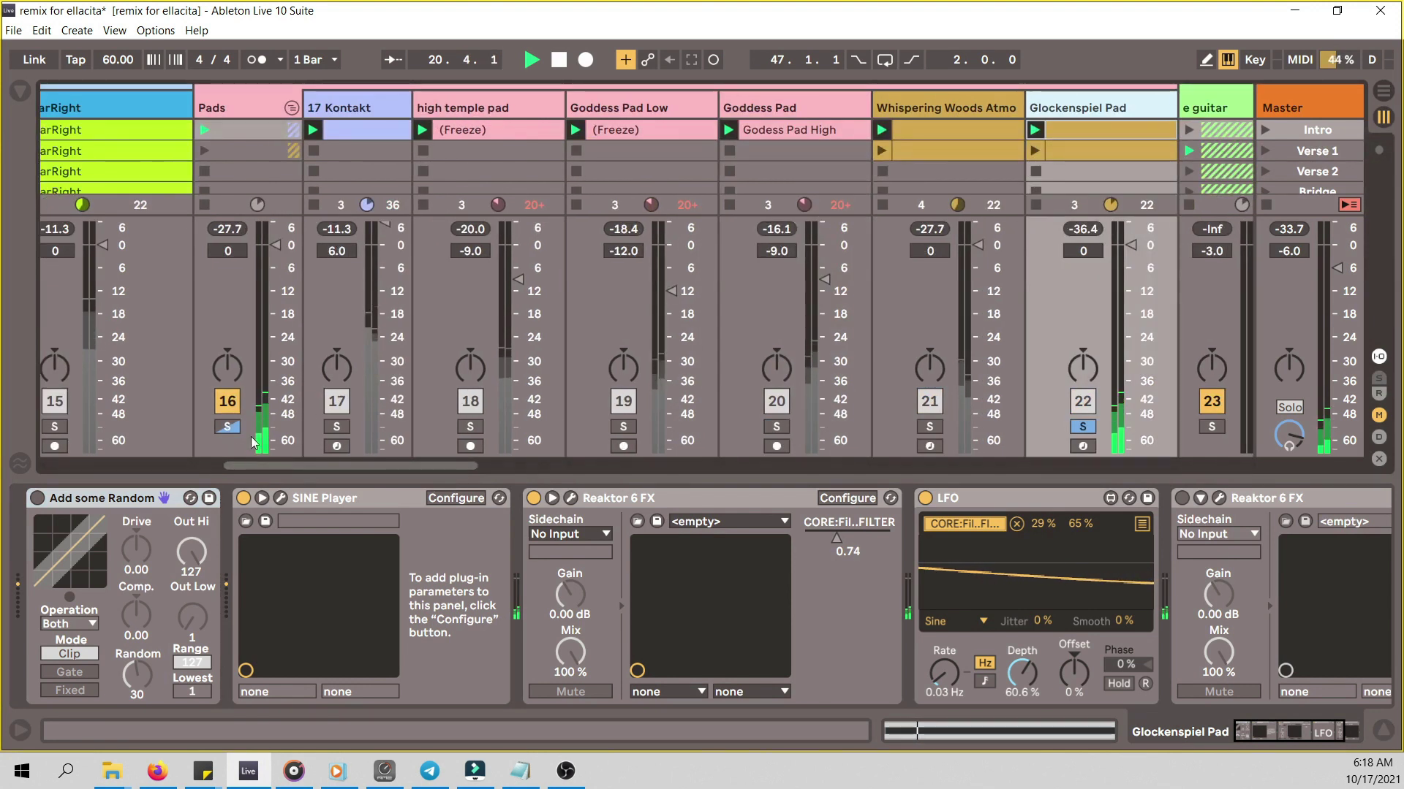
{"action": "left_click", "coordinate": [223, 430]}
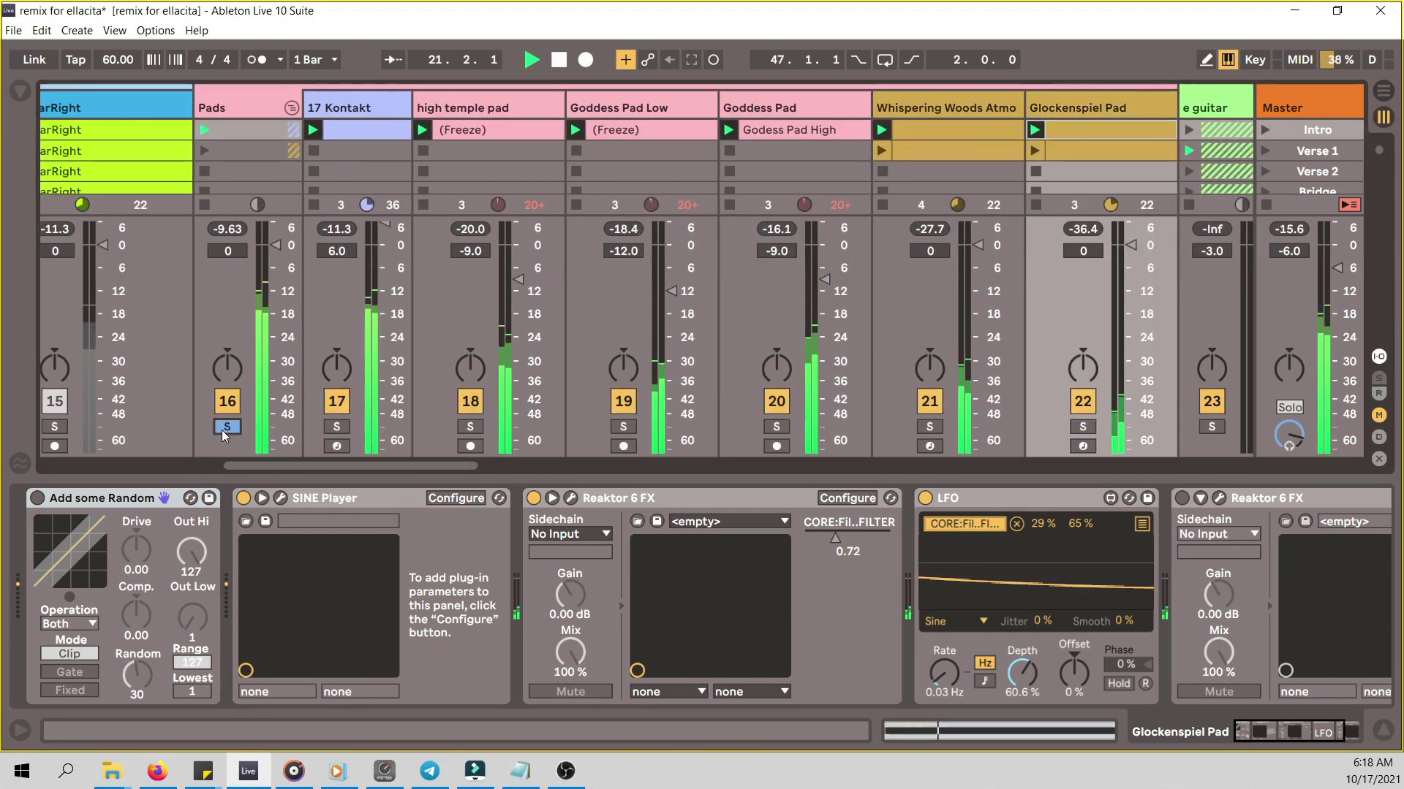
{"action": "key", "text": "space"}
- Solo the Main Guitar group in place of the Pads group
{"action": "left_click_drag", "start_coordinate": [343, 468], "coordinate": [464, 468]}
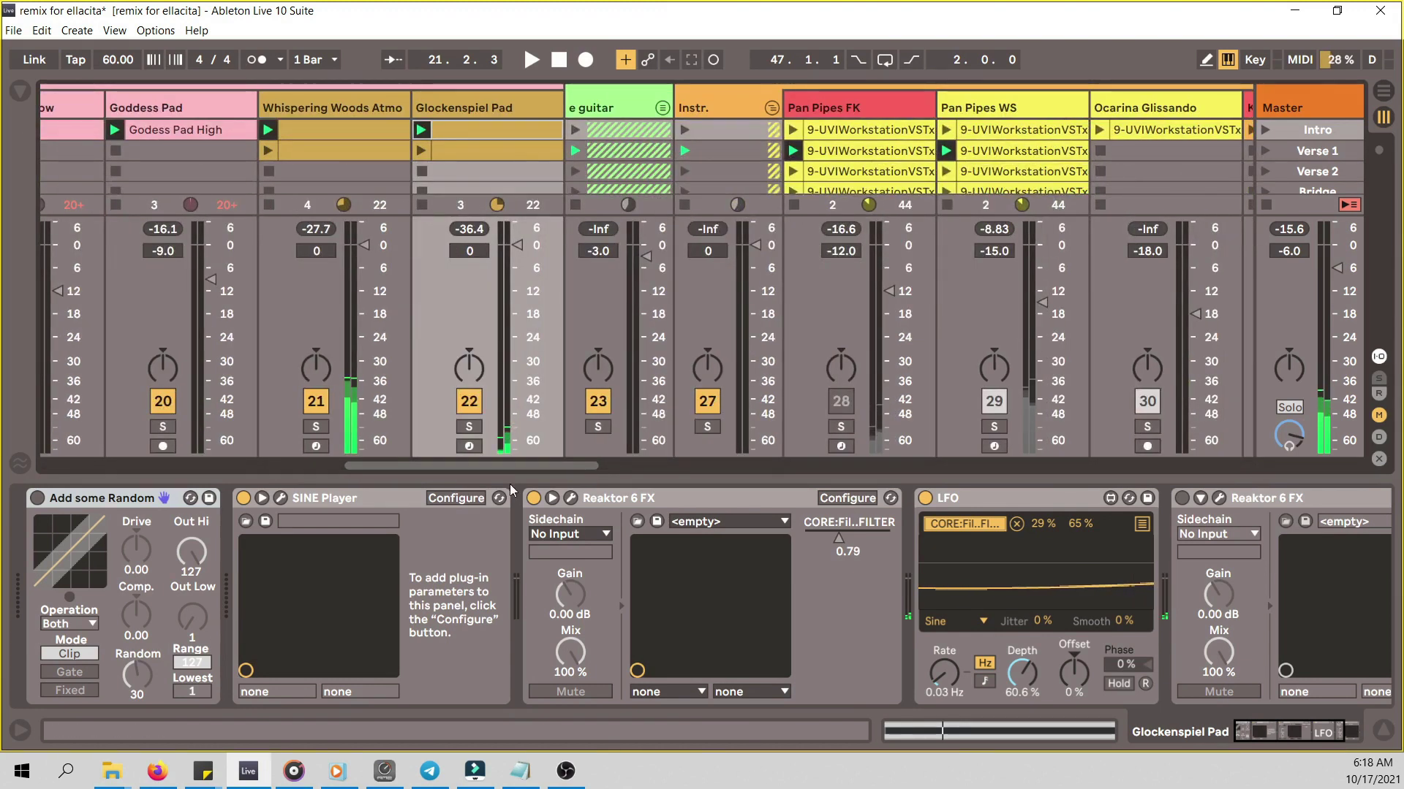
{"action": "left_click_drag", "start_coordinate": [512, 466], "coordinate": [187, 430]}
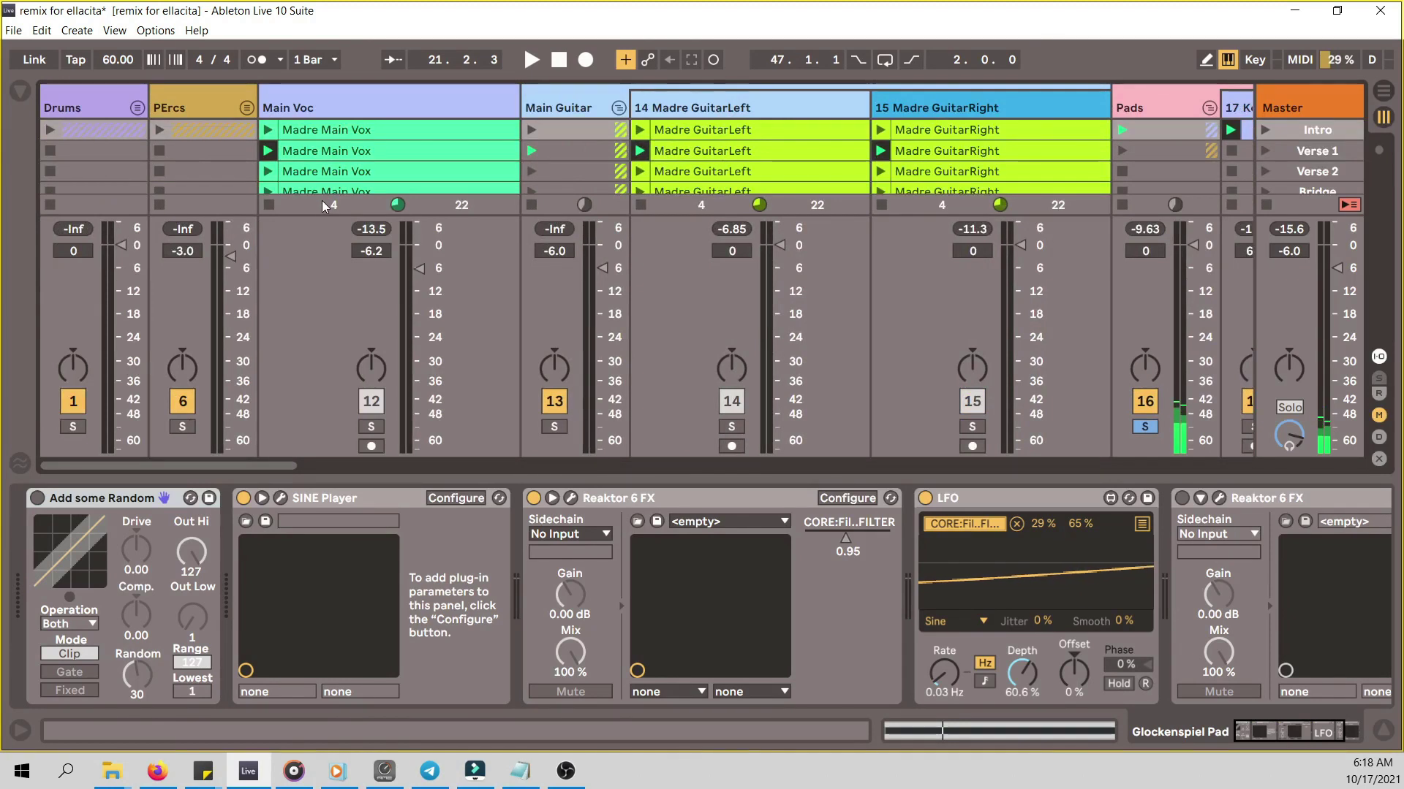
{"action": "mouse_move", "coordinate": [214, 459]}
{"action": "left_mouse_down"}
{"action": "mouse_move", "coordinate": [372, 457]}
{"action": "mouse_move", "coordinate": [231, 468]}
{"action": "left_mouse_up"}
{"action": "left_click", "coordinate": [444, 427]}
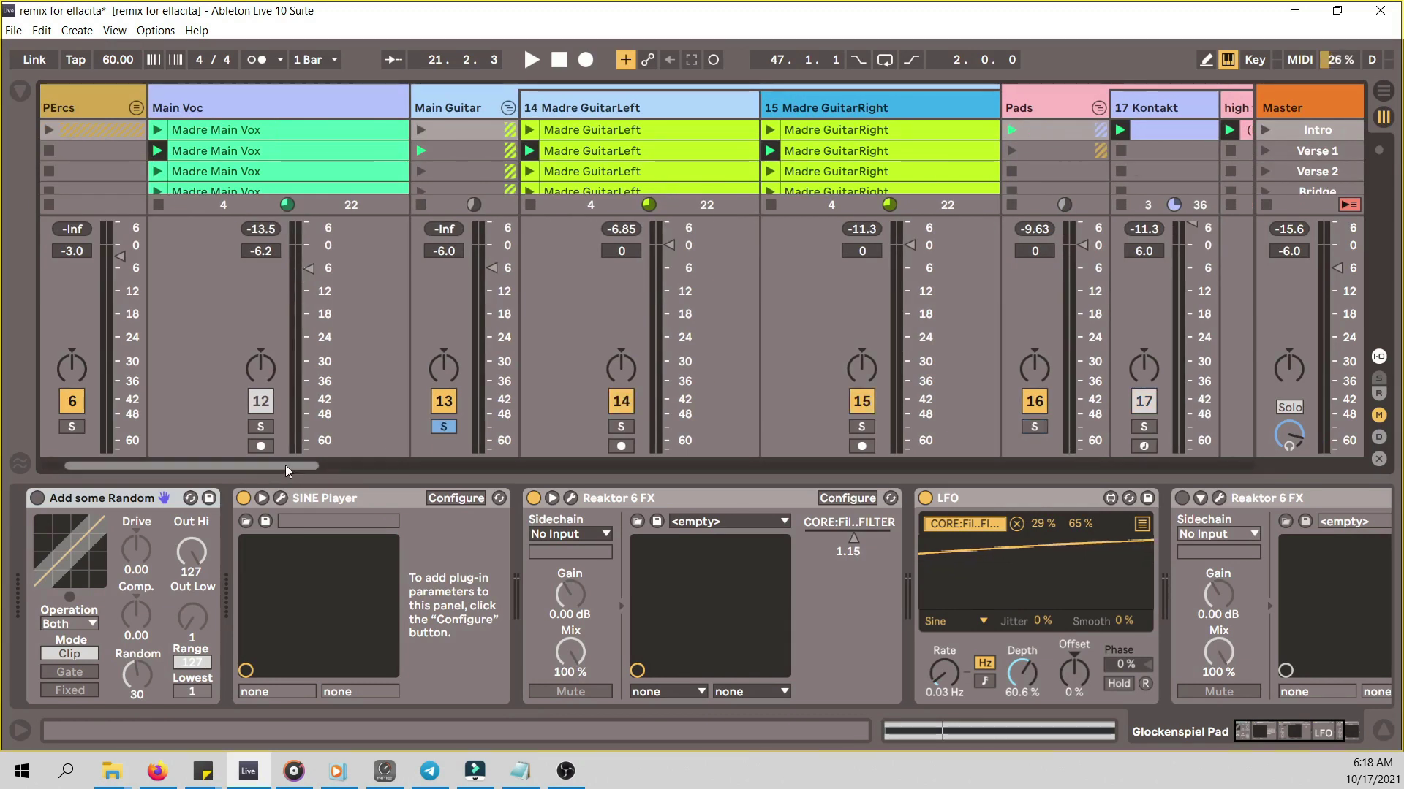
- Add the Main Voc track to the solo alongside the Main Guitar group, launch the Verse 1 scene, then stop playback
{"action": "scroll", "coordinate": [285, 465], "scroll_direction": "left", "scroll_amount": 2}
{"action": "left_click", "coordinate": [360, 429]}
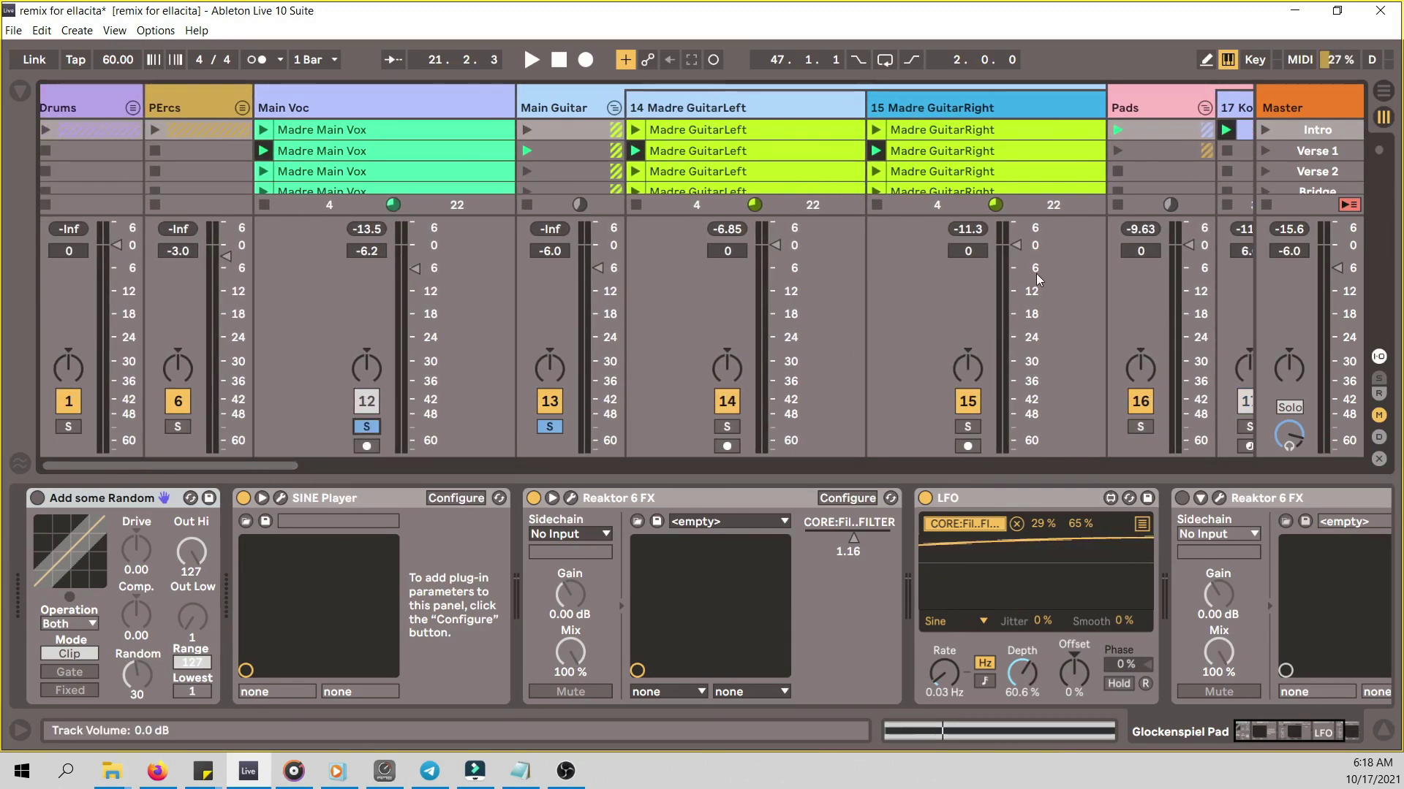
{"action": "left_click", "coordinate": [1265, 150]}
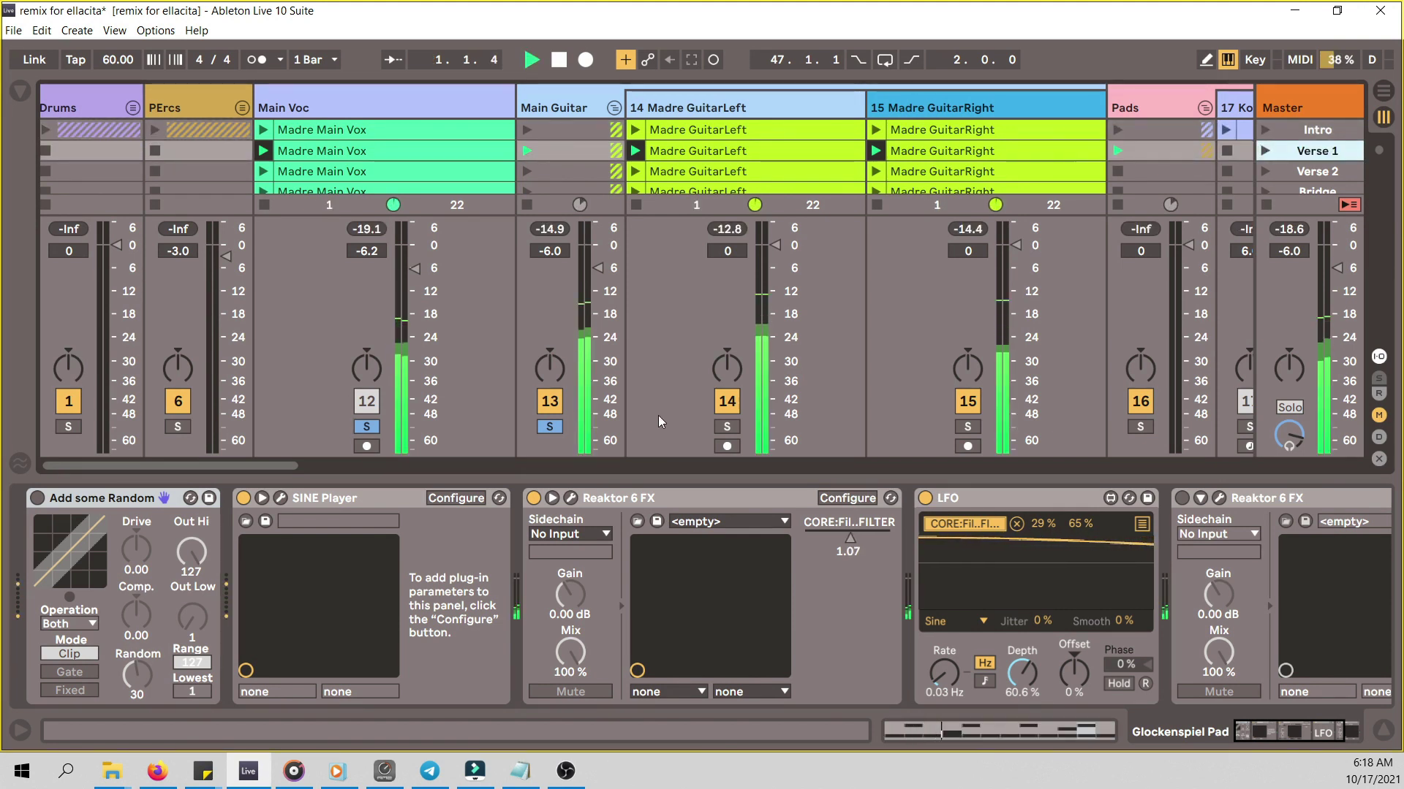
{"action": "scroll", "coordinate": [252, 462], "scroll_direction": "left", "scroll_amount": 1}
{"action": "key", "text": "space"}
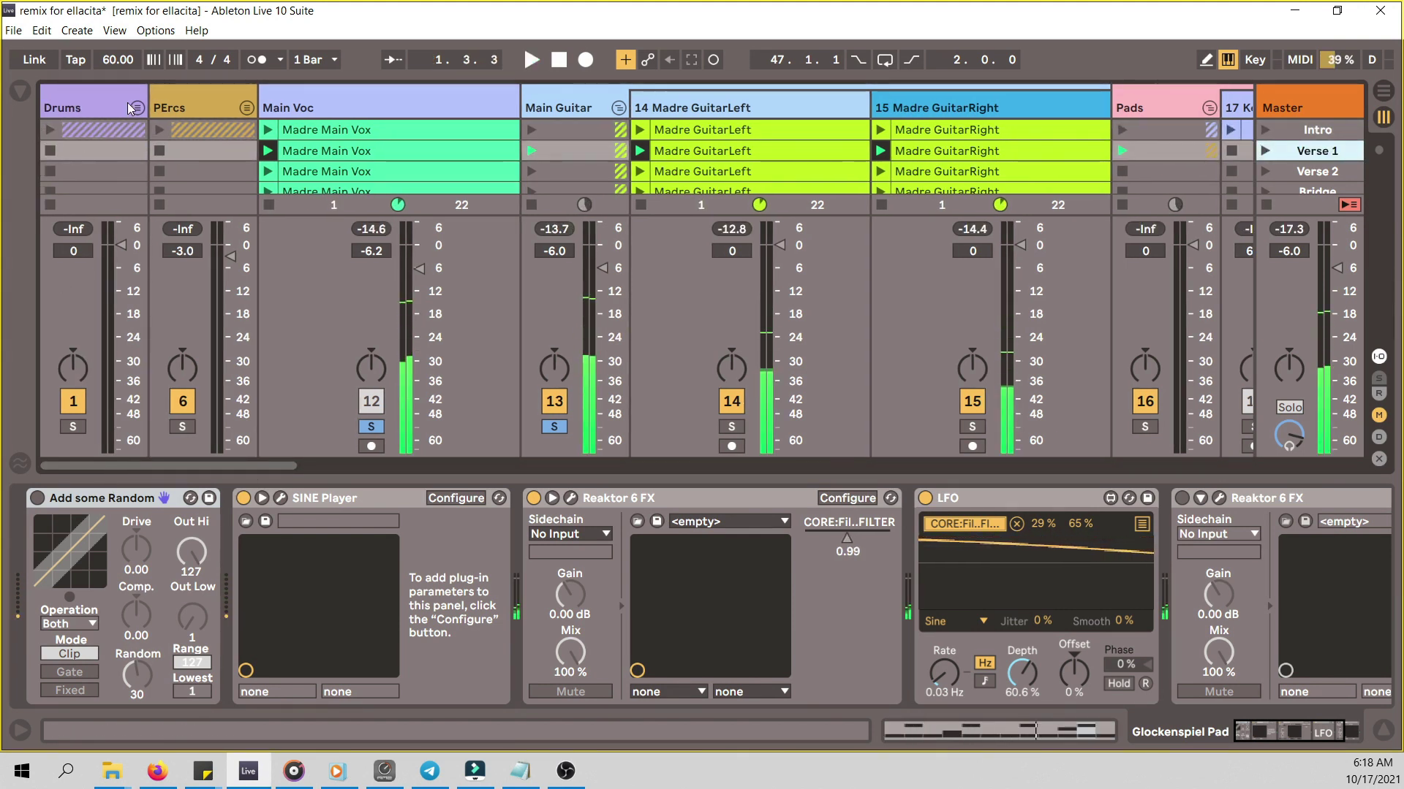
- Unfold the Drums group, restart playback, solo the group with the vocals and launch the Kick1 clip
{"action": "left_click", "coordinate": [140, 109]}
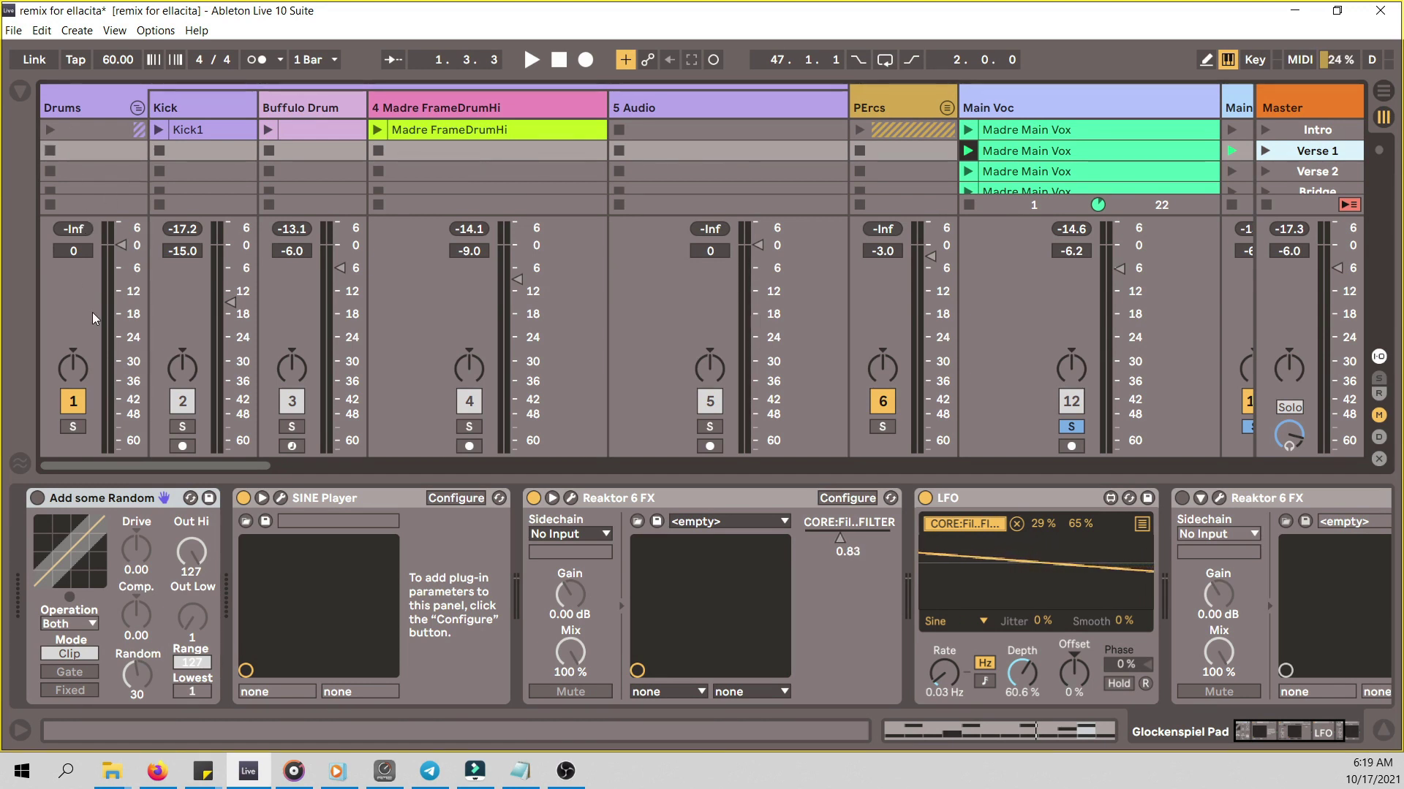
{"action": "key", "text": "space"}
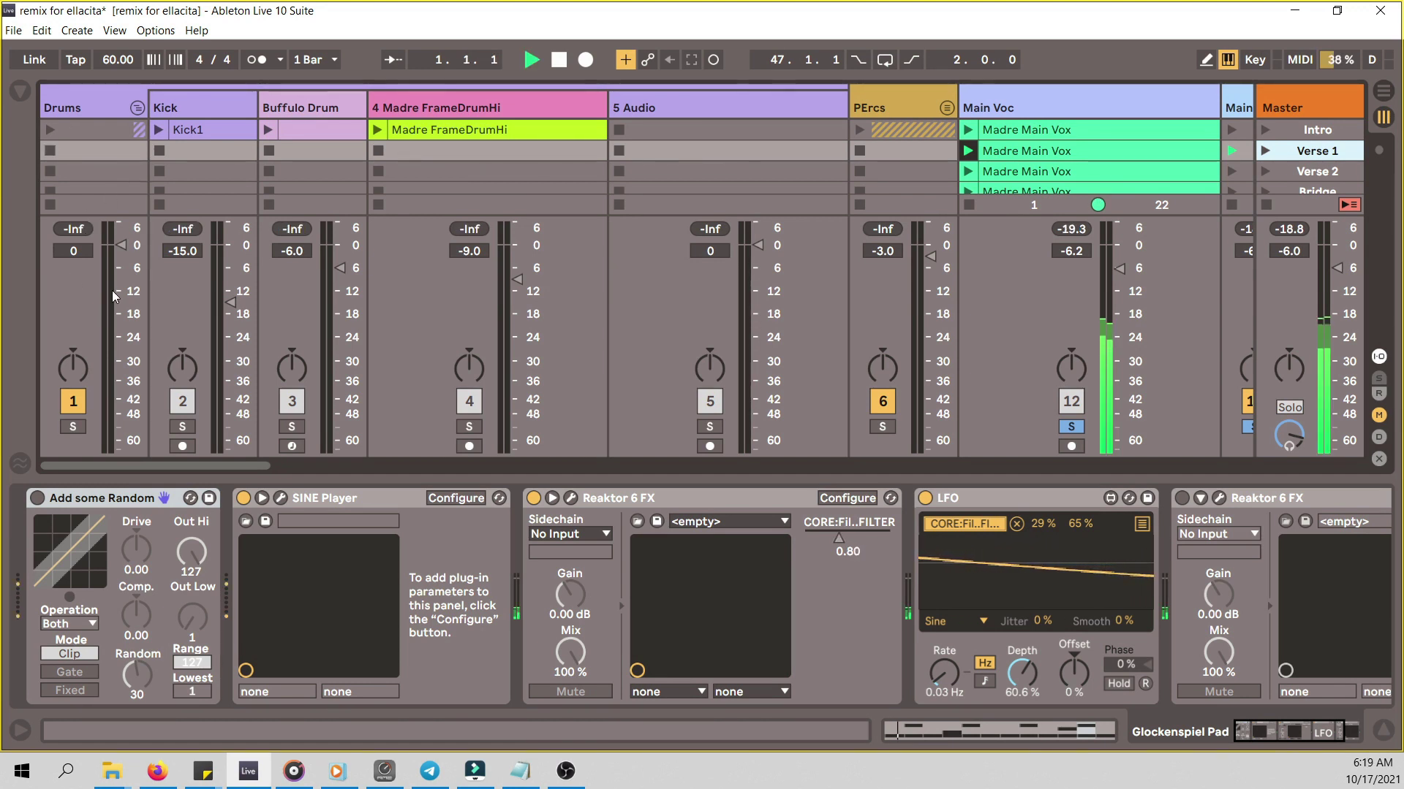
{"action": "left_click", "coordinate": [73, 426]}
{"action": "left_click", "coordinate": [158, 129]}
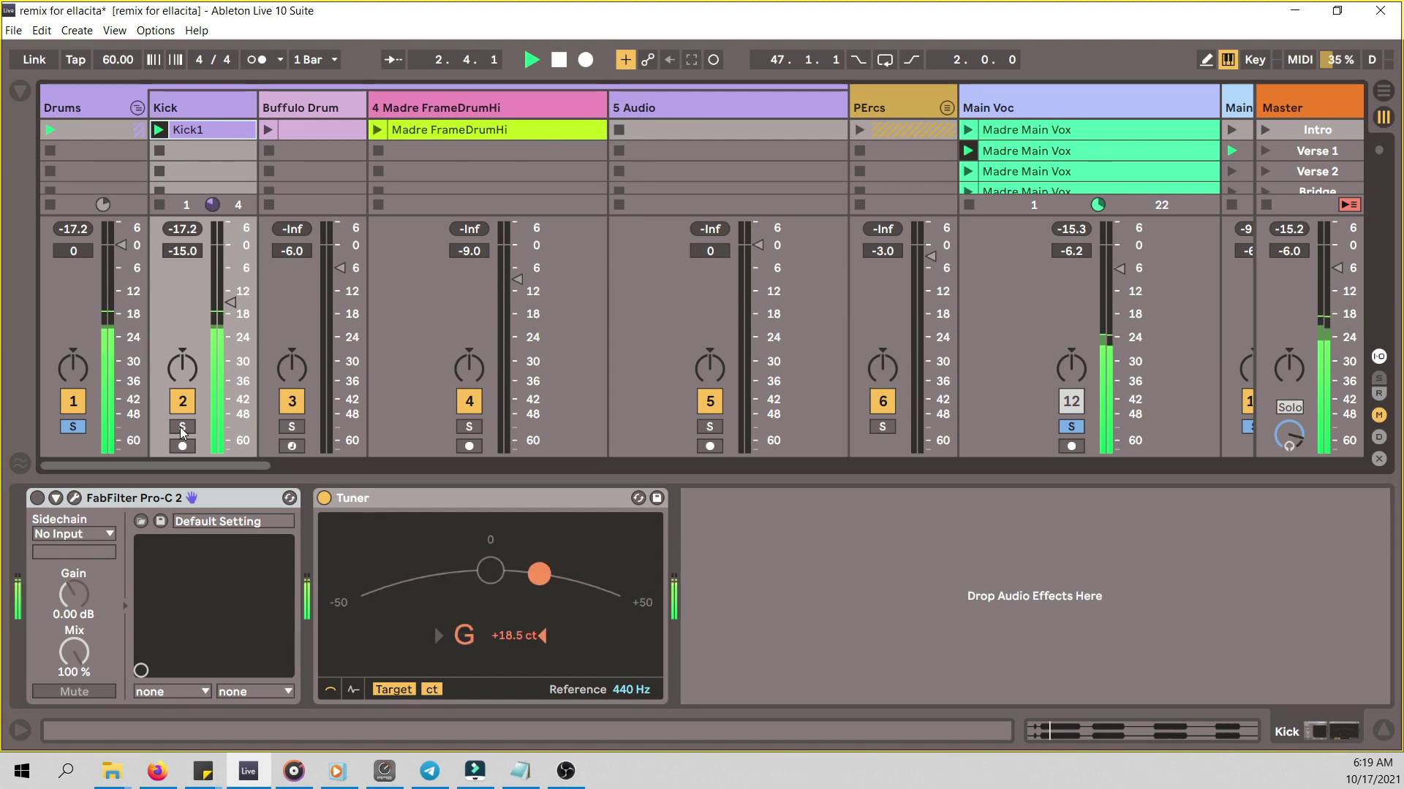
- Launch the Buffulo Drum and Madre FrameDrumHi Intro clips, solo the FrameDrumHi track and restart playback
{"action": "left_click", "coordinate": [268, 129]}
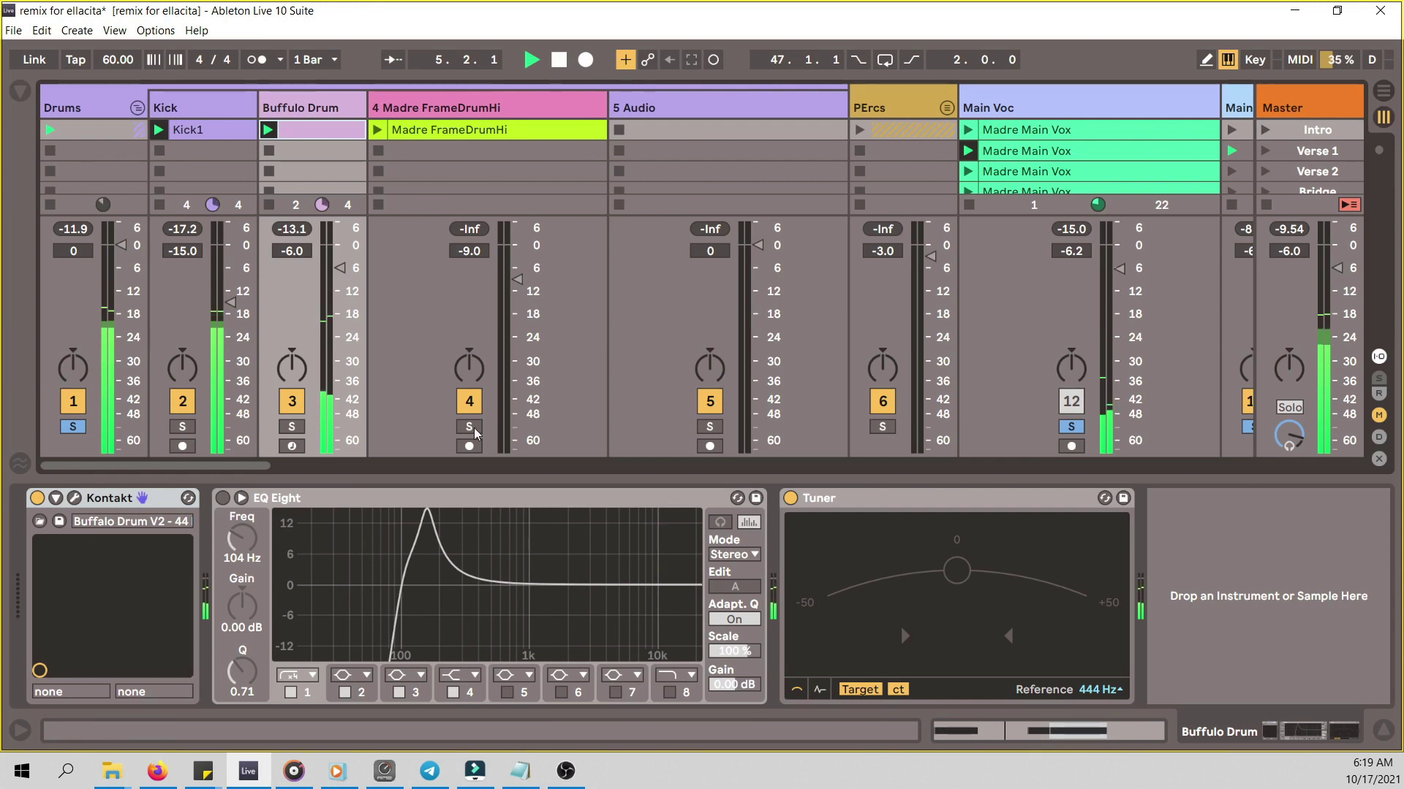
{"action": "left_click", "coordinate": [374, 133]}
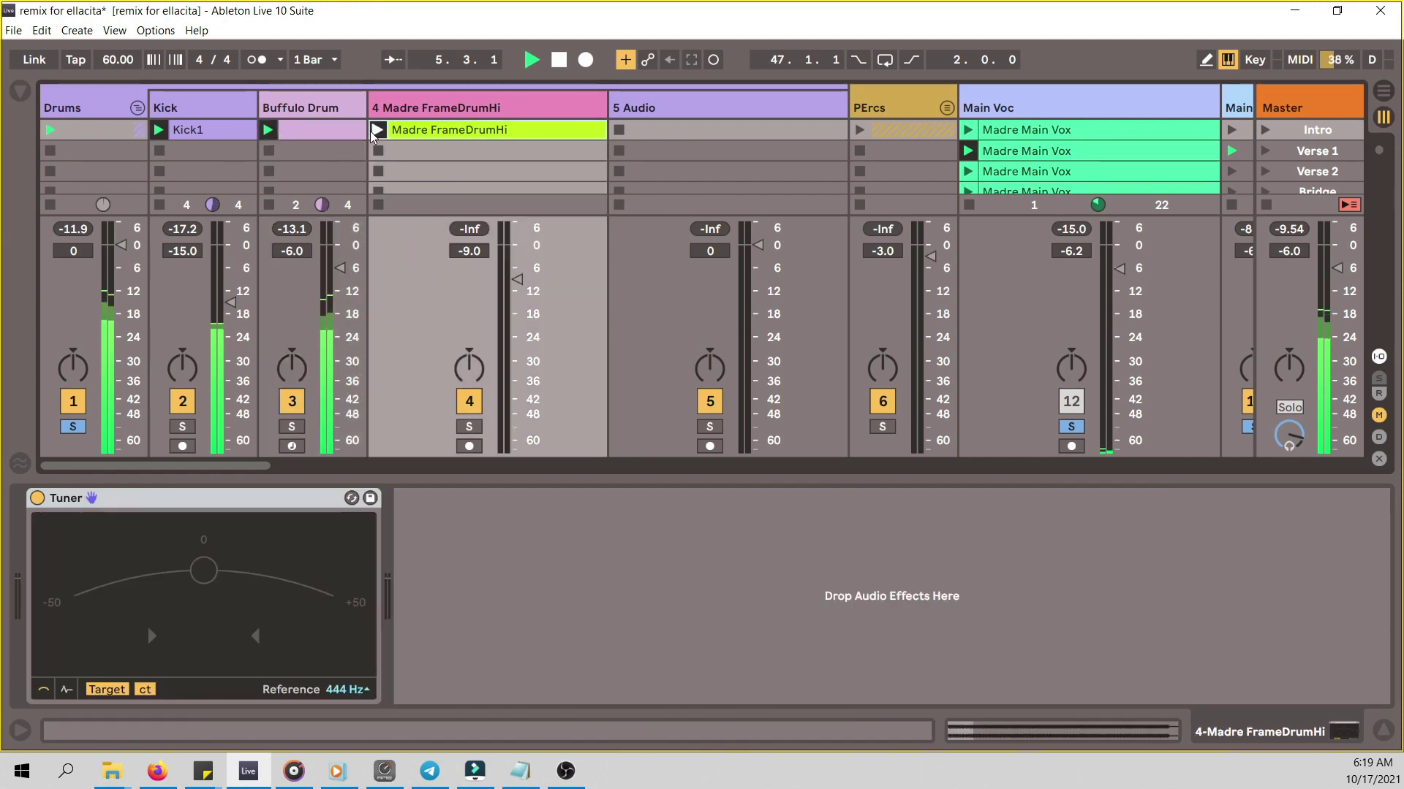
{"action": "left_click", "coordinate": [469, 427]}
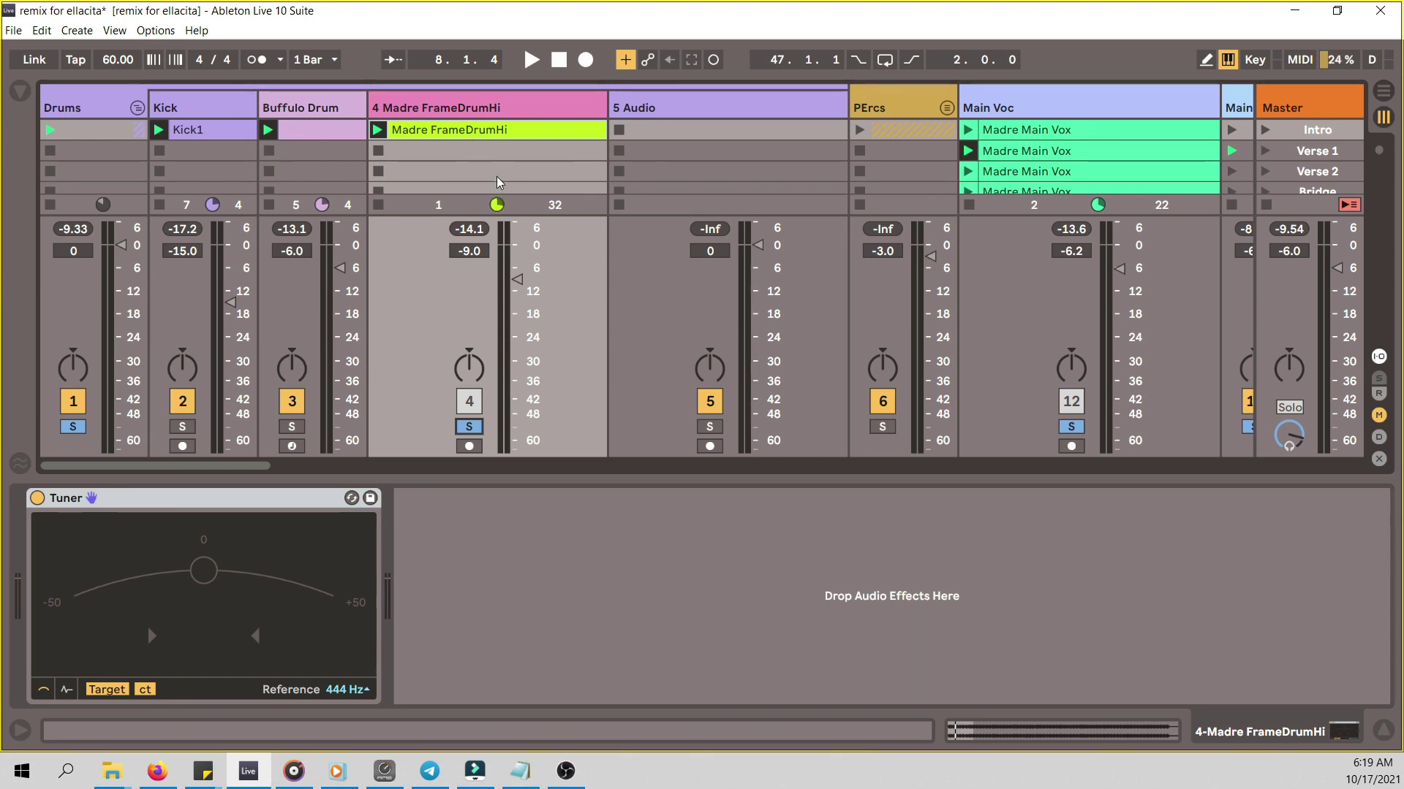
{"action": "key", "text": "space"}
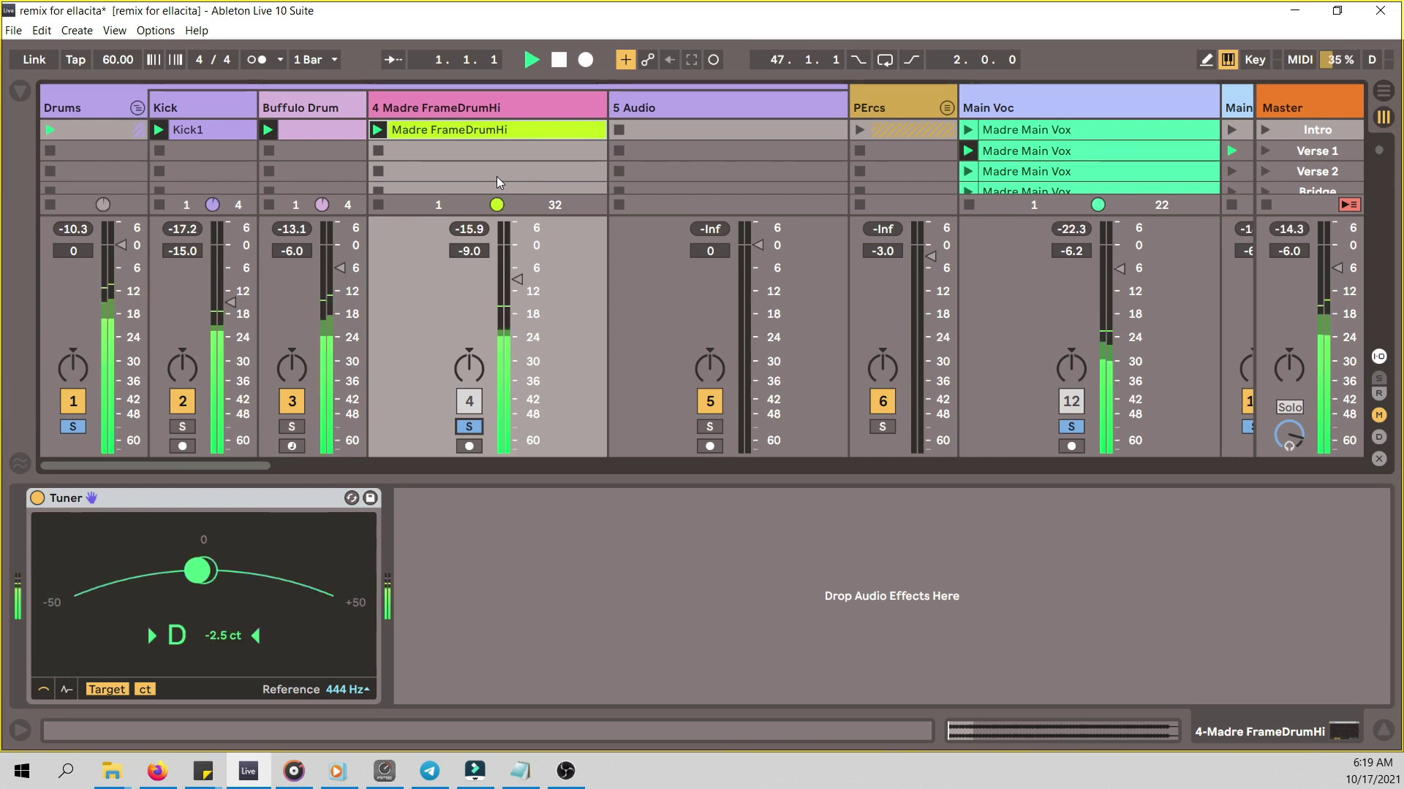
- Open the Buffulo Drum track's Kontakt window to check its master tuning and switch the instrument view to Front Page
{"action": "left_click", "coordinate": [321, 107]}
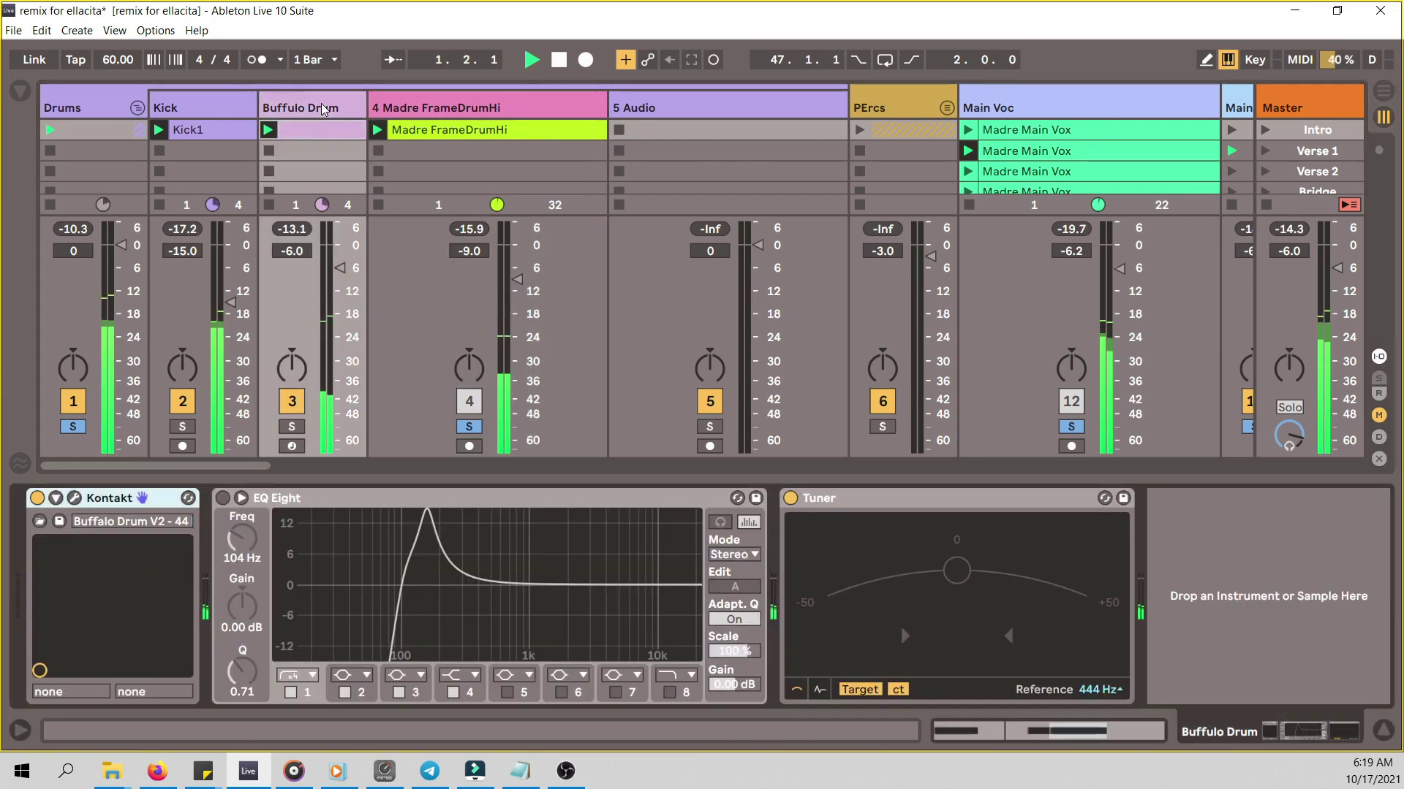
{"action": "left_click", "coordinate": [74, 500]}
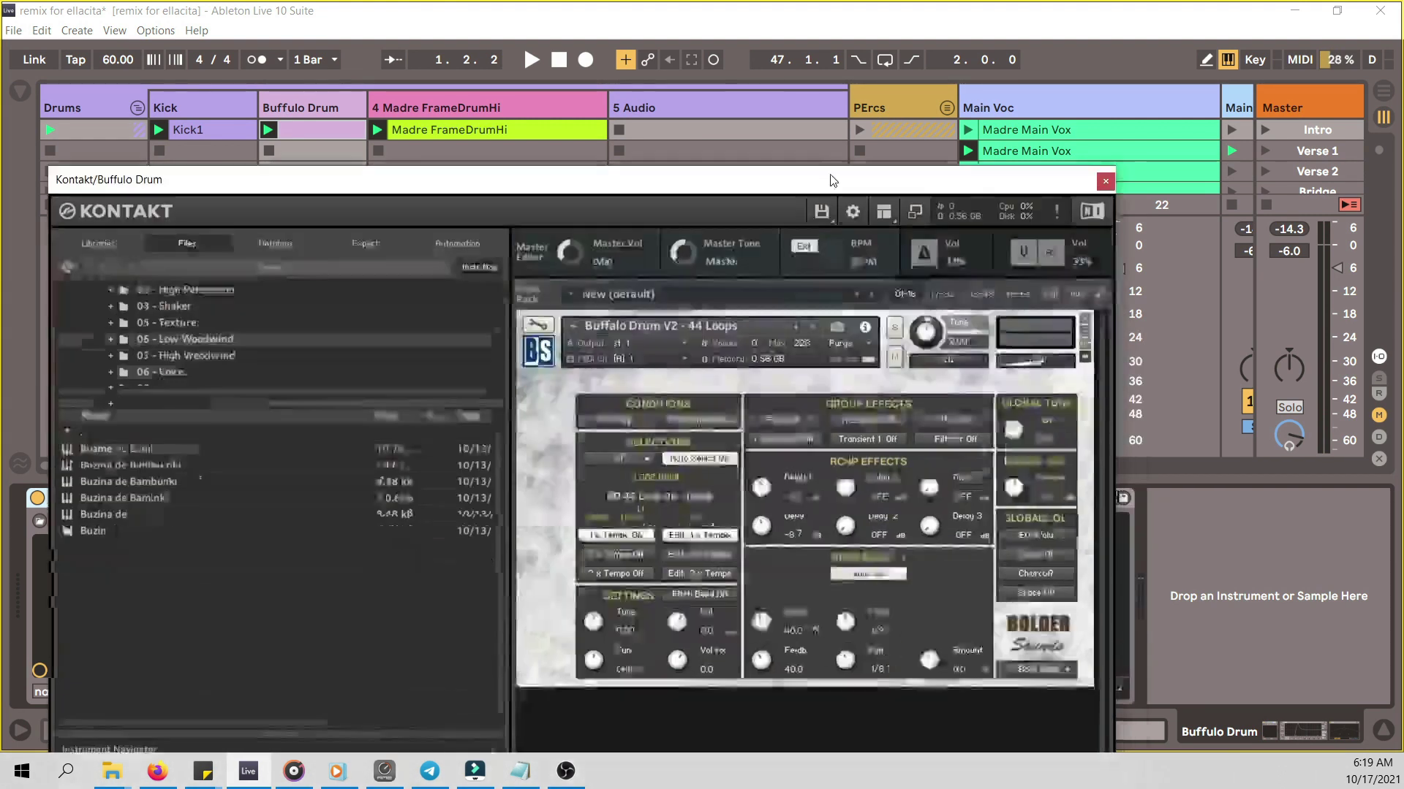
{"action": "left_click_drag", "start_coordinate": [830, 175], "coordinate": [862, 28]}
{"action": "left_click", "coordinate": [1072, 516]}
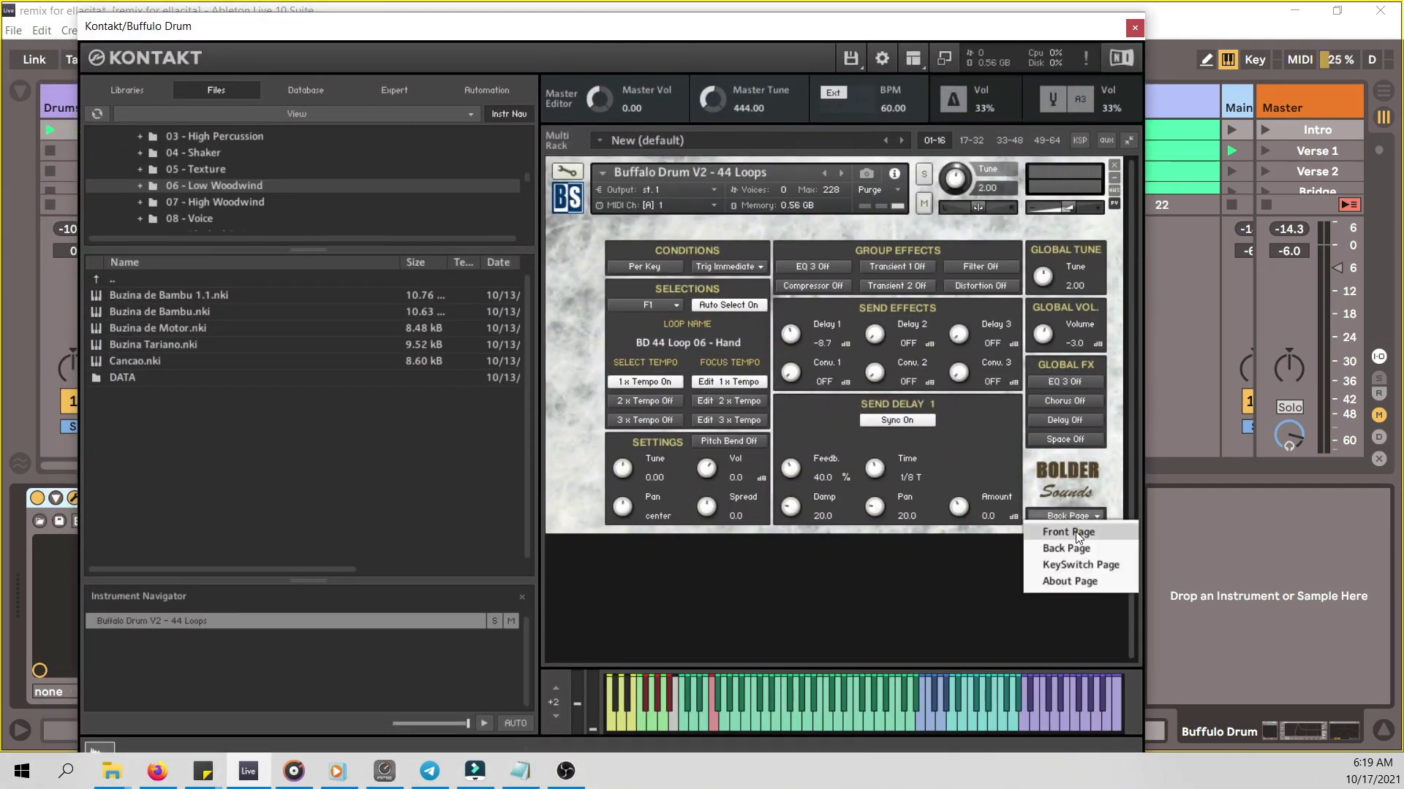
{"action": "left_click", "coordinate": [1076, 533]}
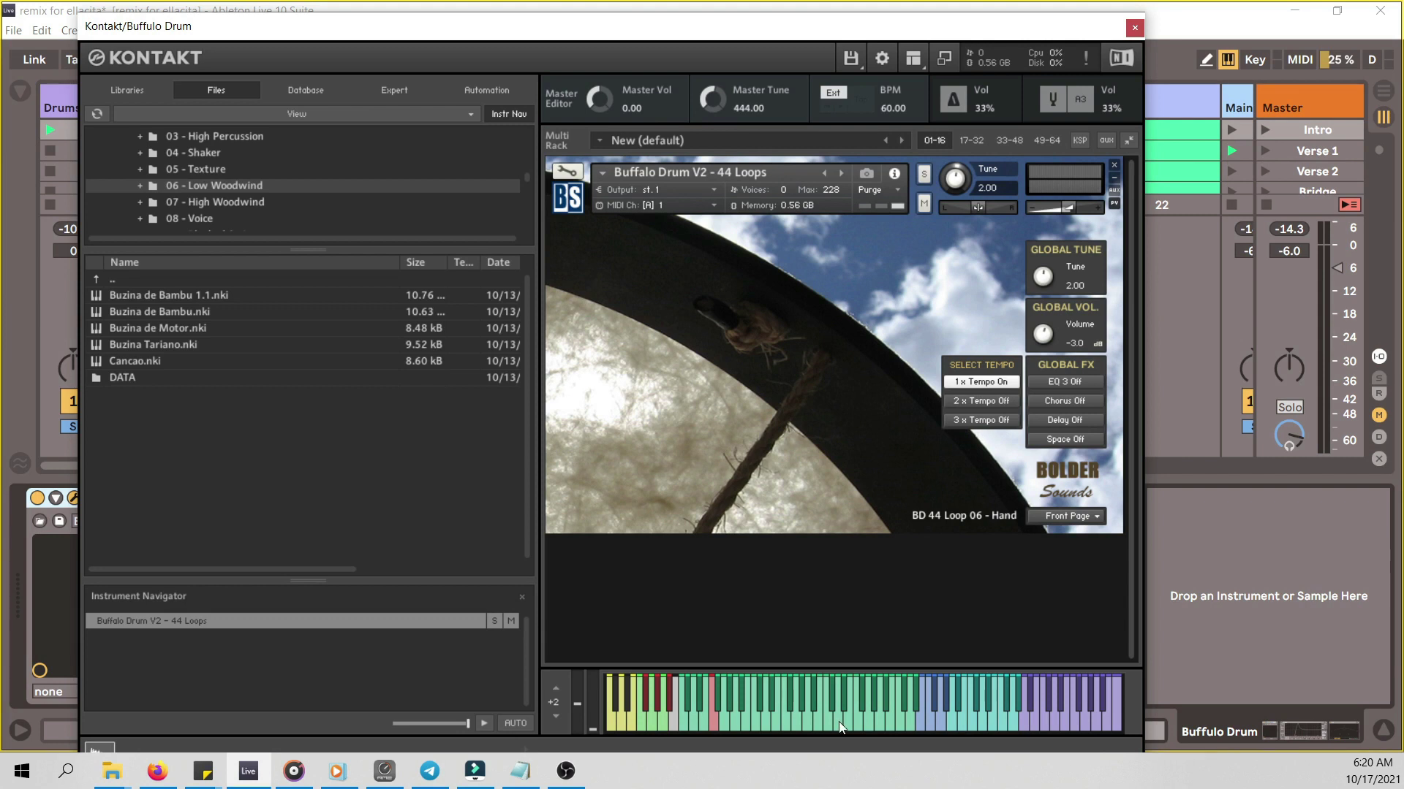
- Audition several Buffalo Drum V2 - 44 Loops notes across the Kontakt keyboard, then close the plug-in window
{"action": "left_click", "coordinate": [765, 721]}
{"action": "left_click", "coordinate": [704, 718]}
{"action": "left_click", "coordinate": [880, 724]}
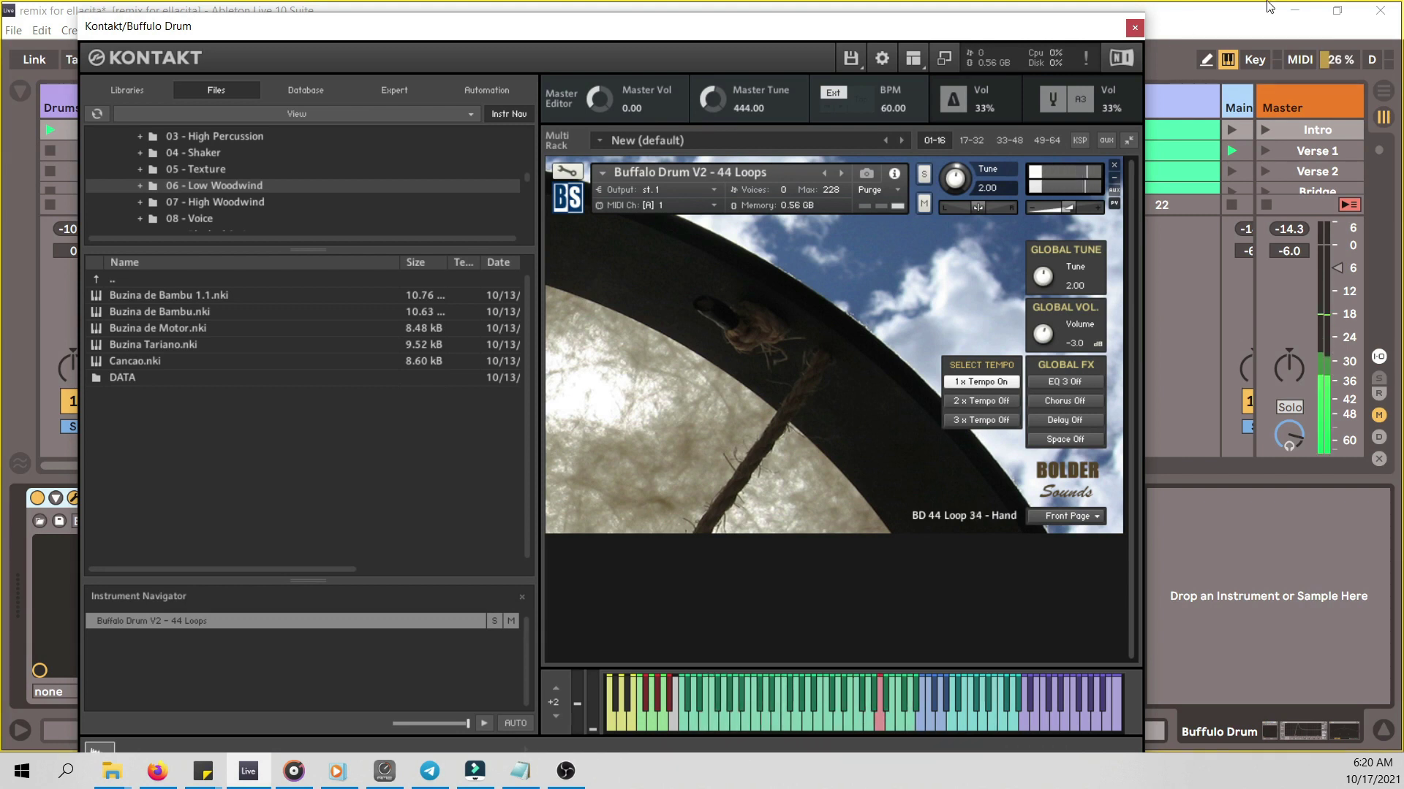
{"action": "left_click", "coordinate": [1037, 720]}
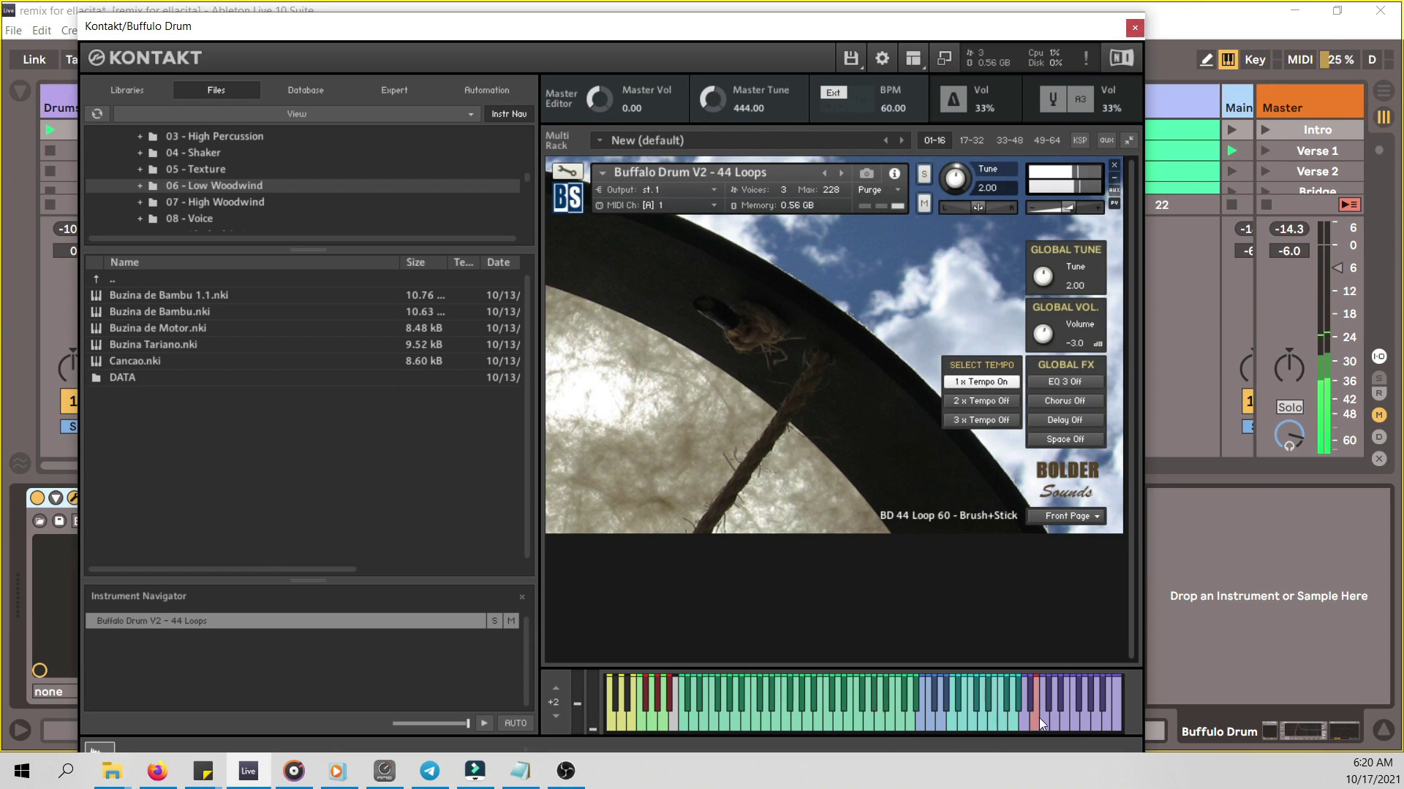
{"action": "left_click", "coordinate": [1082, 727]}
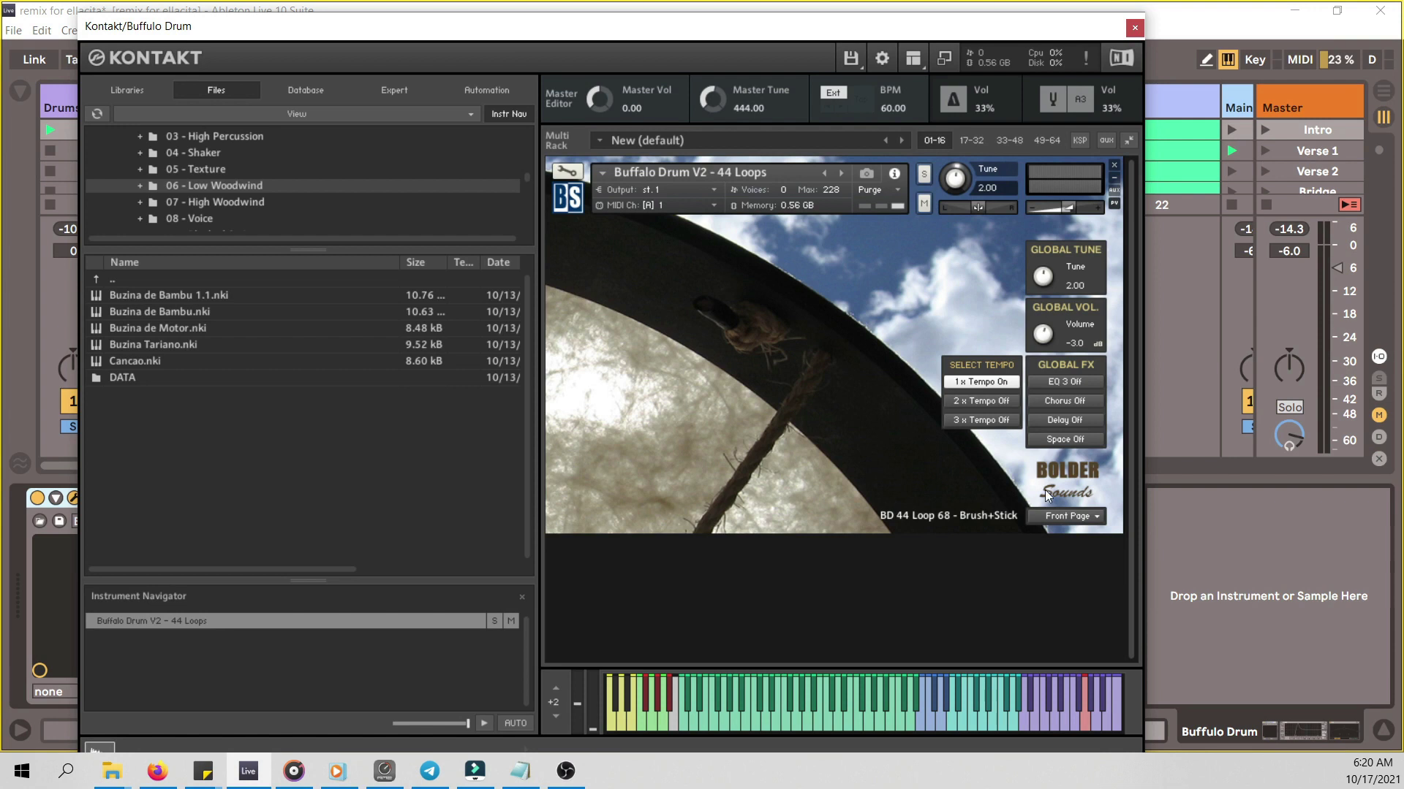
{"action": "left_click", "coordinate": [1135, 28]}
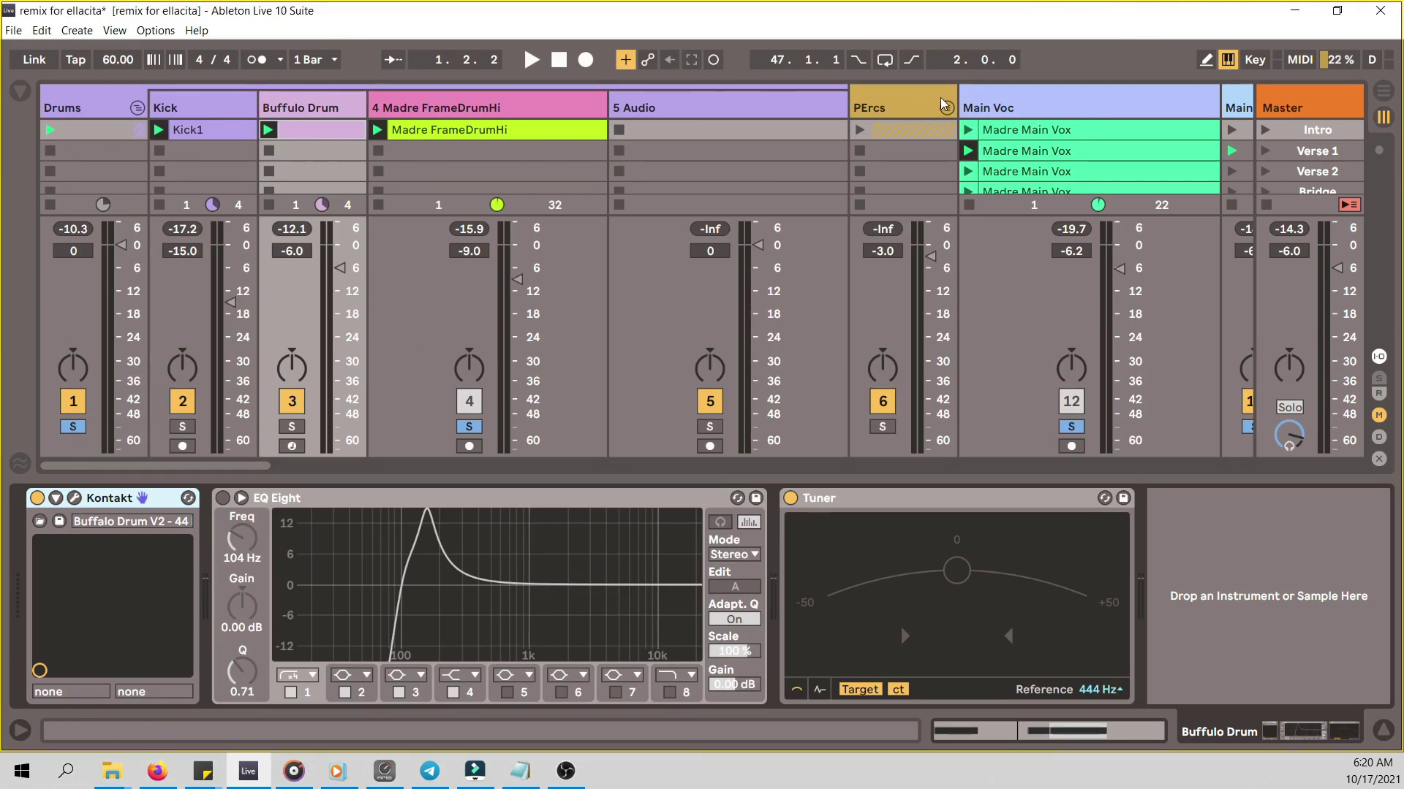
- Unfold the PErcs group, solo it together with the other soloed tracks and launch the shaker's Intro clip
{"action": "left_click_drag", "start_coordinate": [226, 466], "coordinate": [301, 466]}
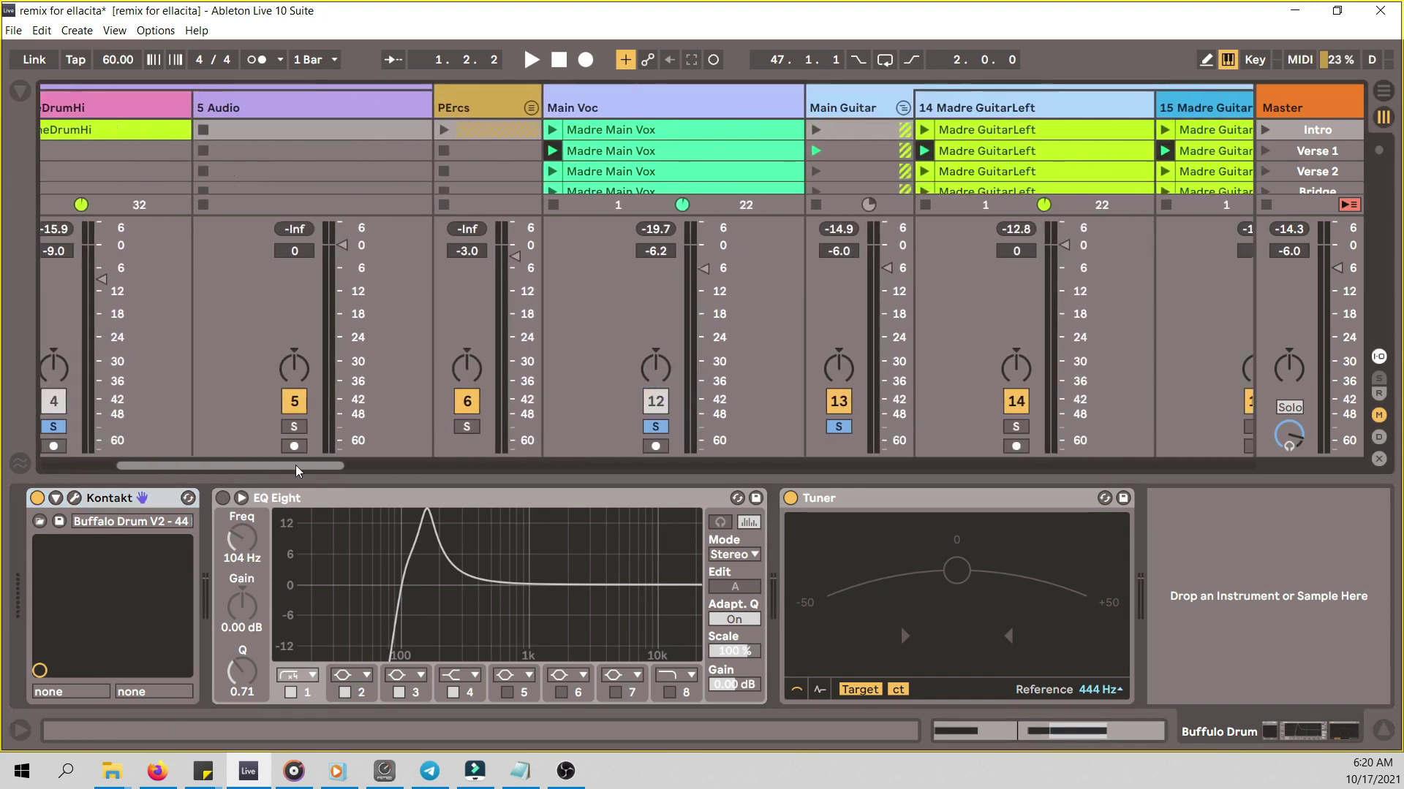
{"action": "left_click", "coordinate": [531, 109]}
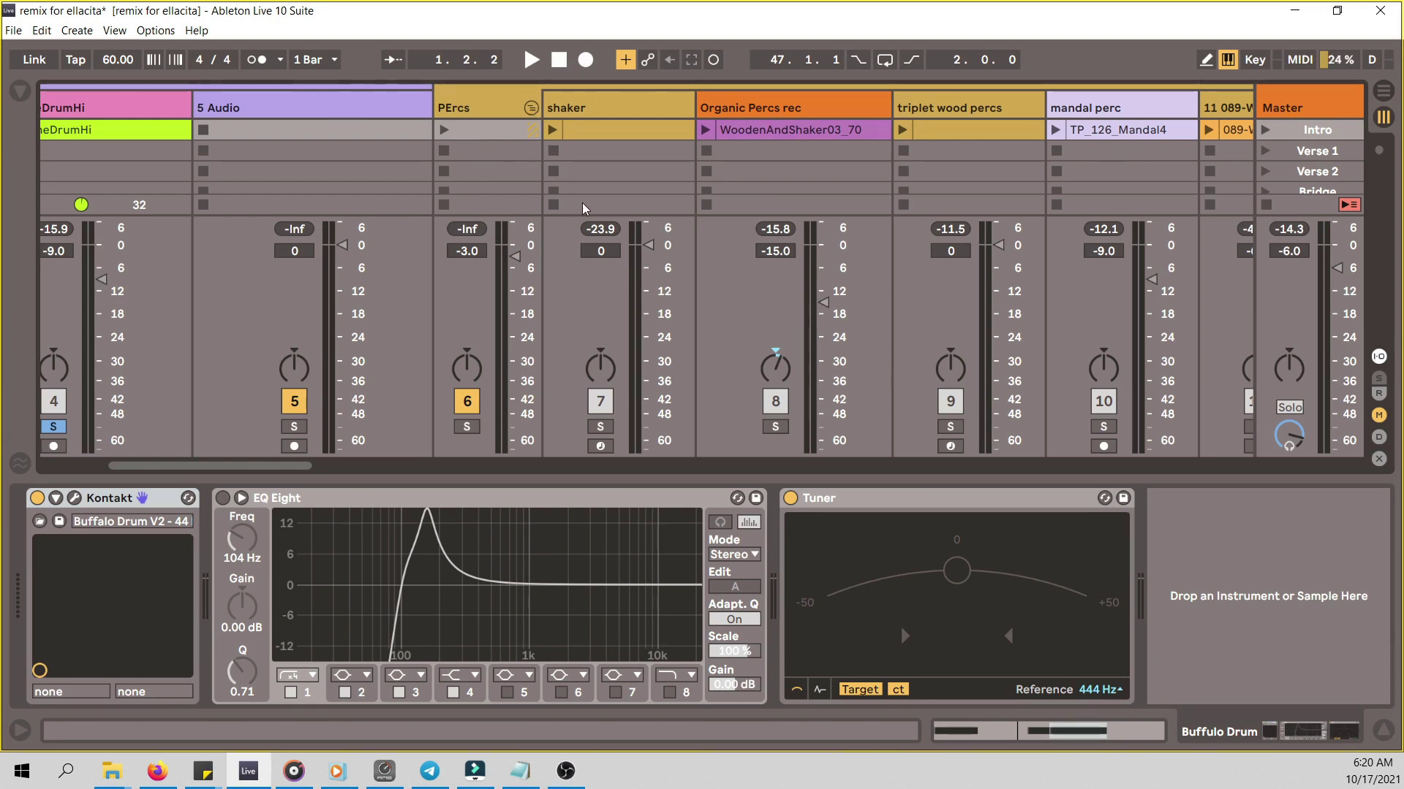
{"action": "left_click", "coordinate": [466, 426]}
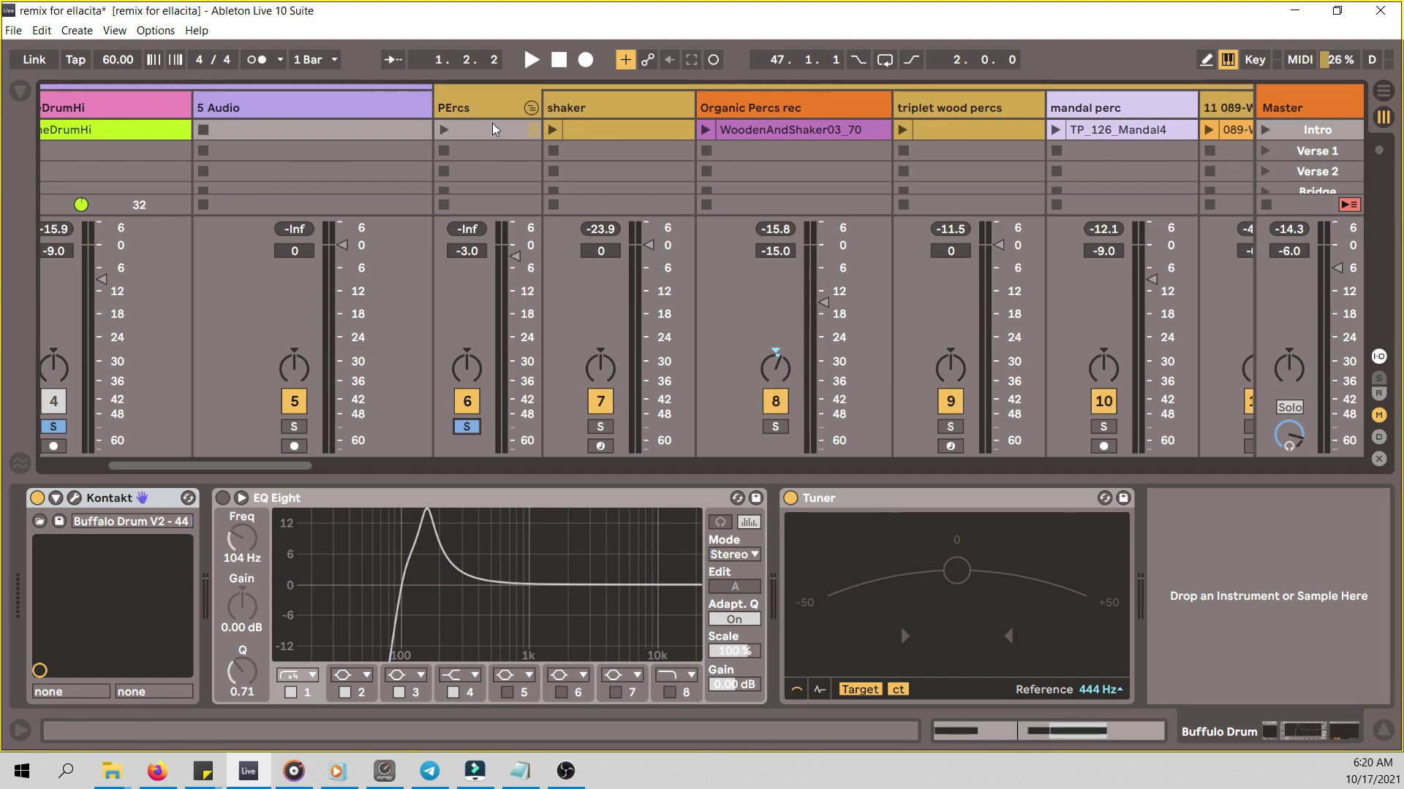
{"action": "left_click", "coordinate": [553, 131]}
{"action": "left_click", "coordinate": [630, 212]}
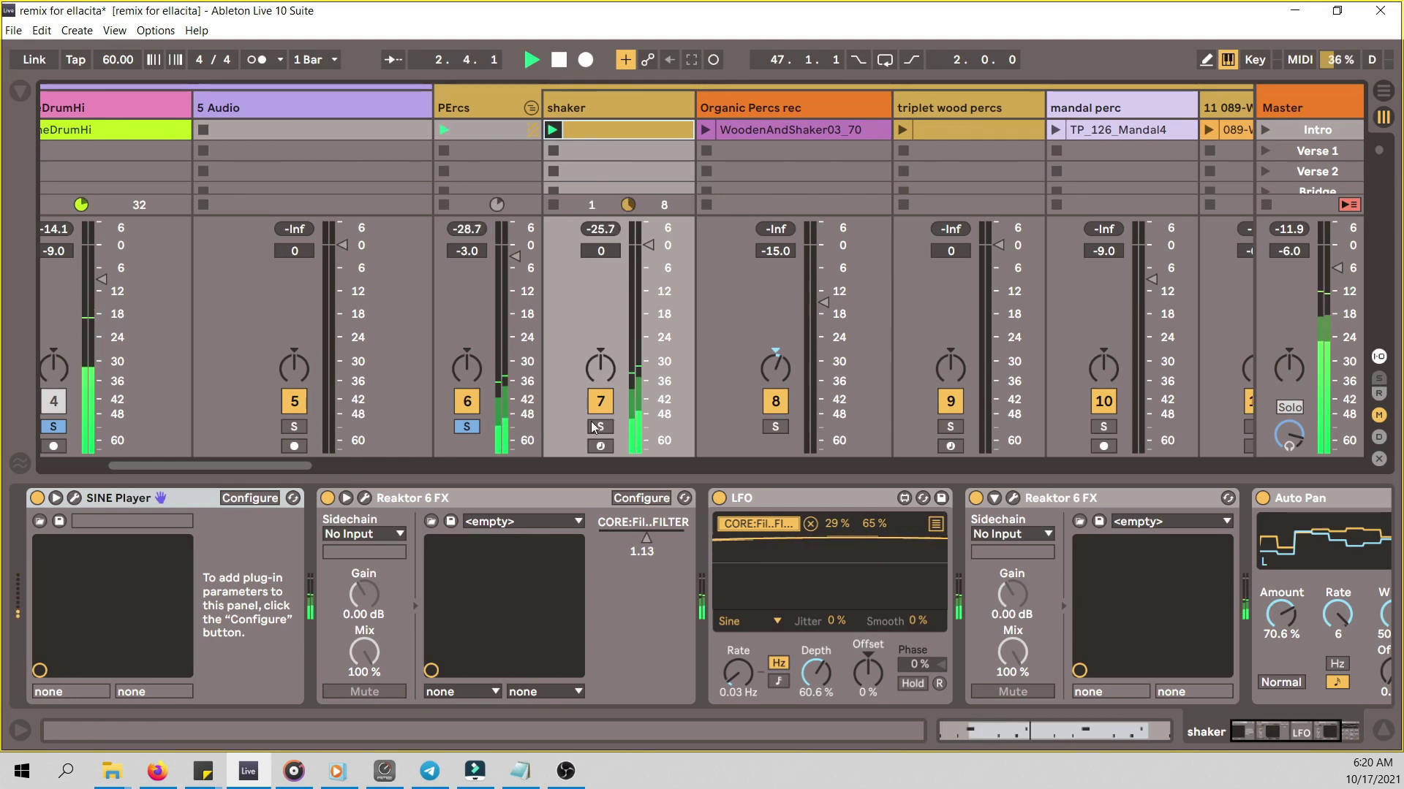
- Raise the shaker track's volume to 6.0 dB
{"action": "left_click_drag", "start_coordinate": [239, 467], "coordinate": [272, 467]}
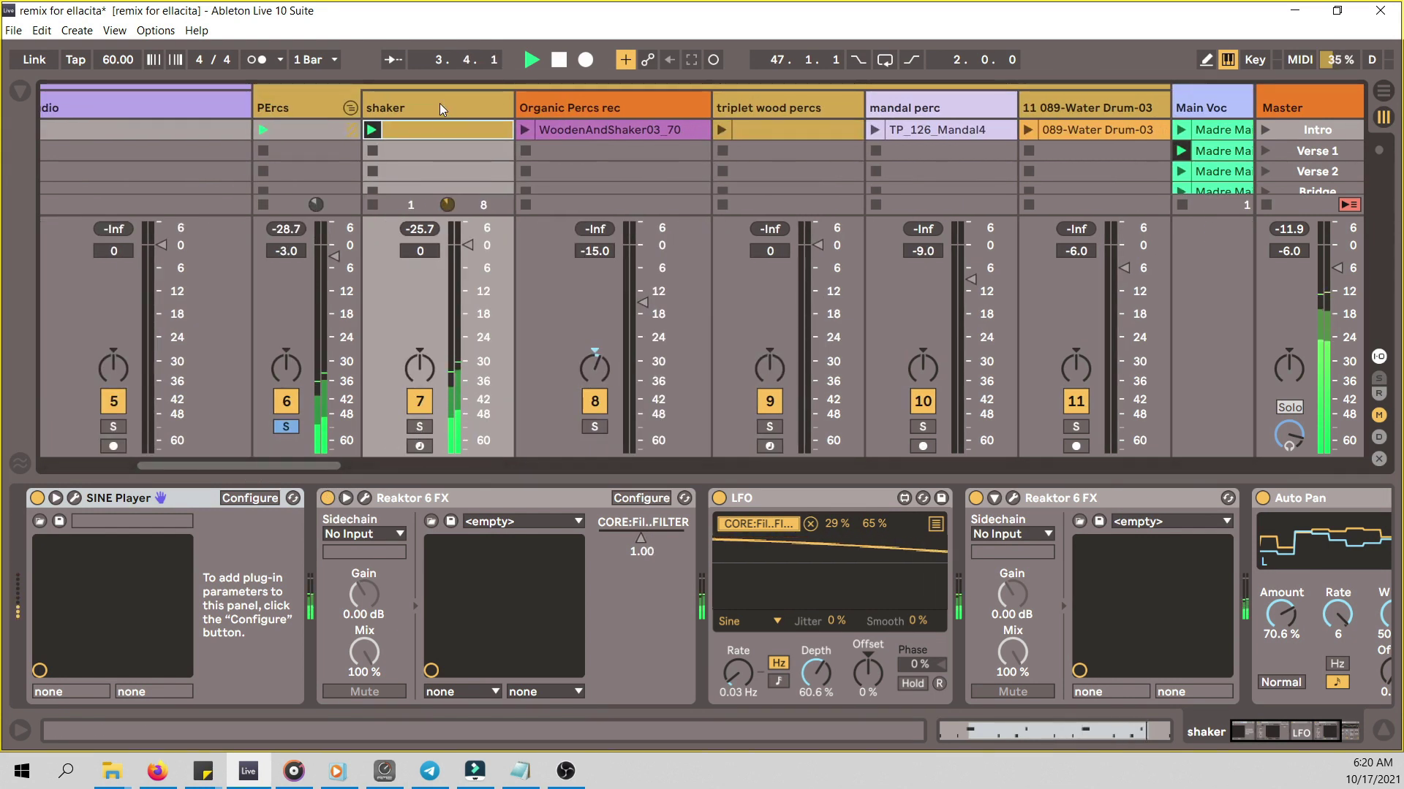
{"action": "left_click_drag", "start_coordinate": [473, 293], "coordinate": [470, 220]}
{"action": "left_click", "coordinate": [422, 111]}
- Open the shaker track's SINE Player window and check its reference tuning
{"action": "left_click", "coordinate": [73, 503]}
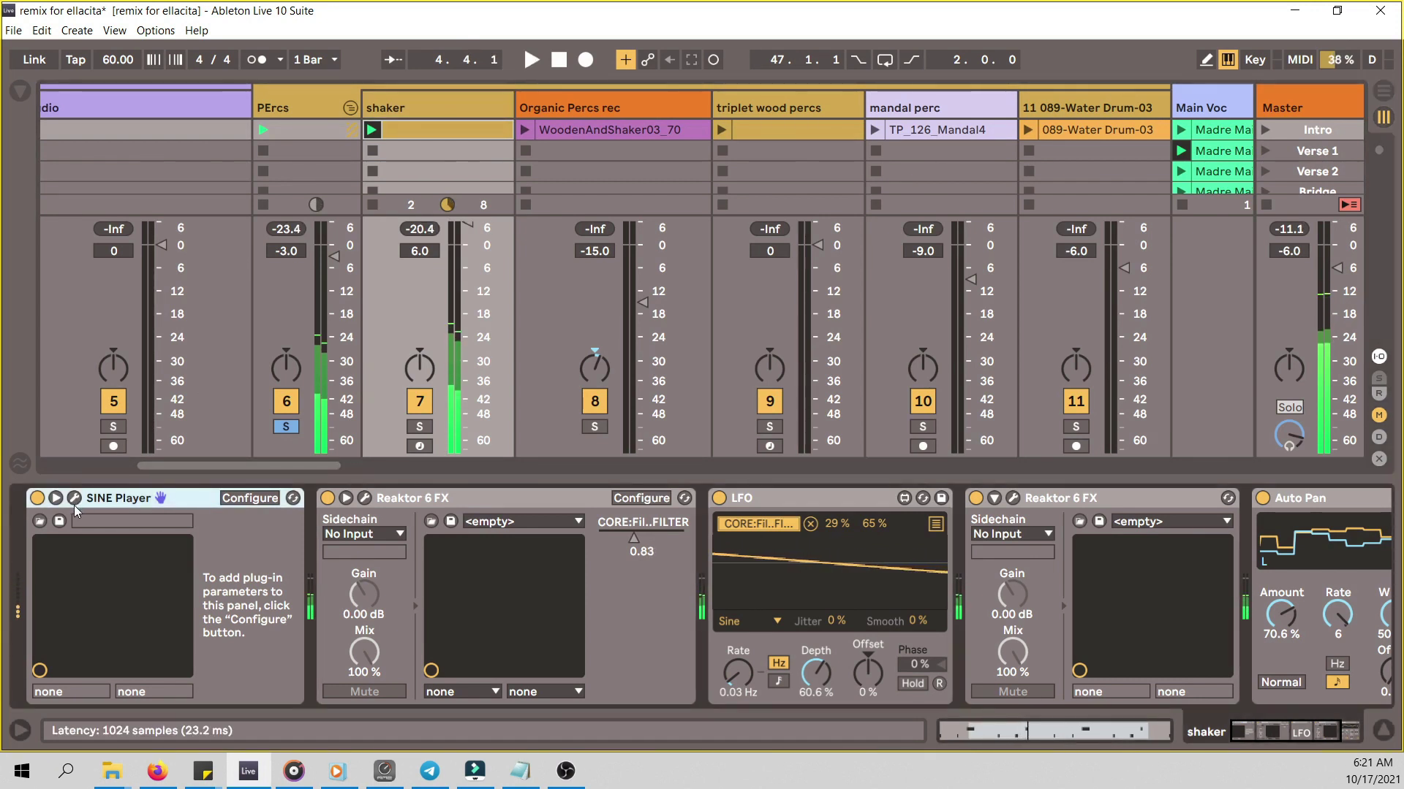
{"action": "left_click", "coordinate": [74, 500]}
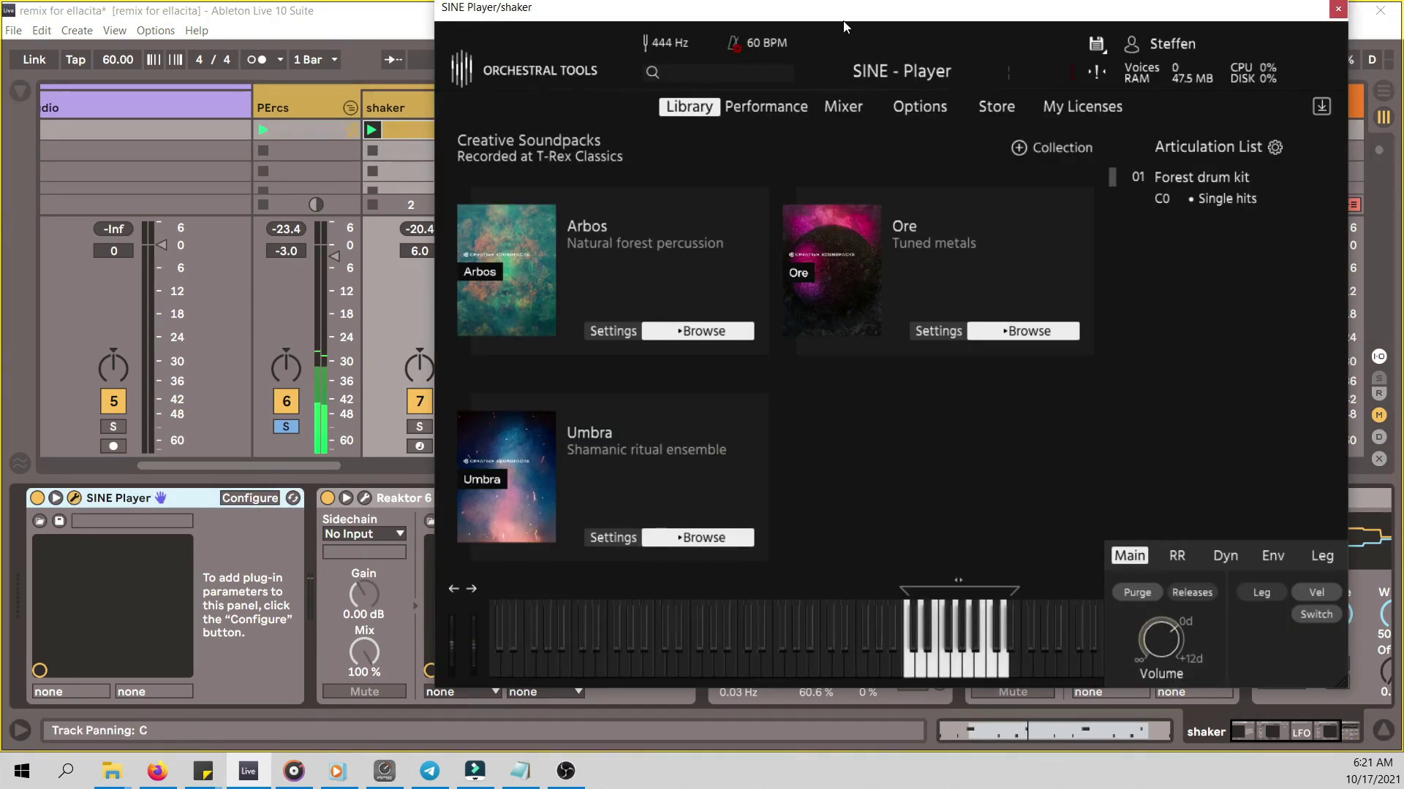
{"action": "left_click_drag", "start_coordinate": [851, 14], "coordinate": [895, 108]}
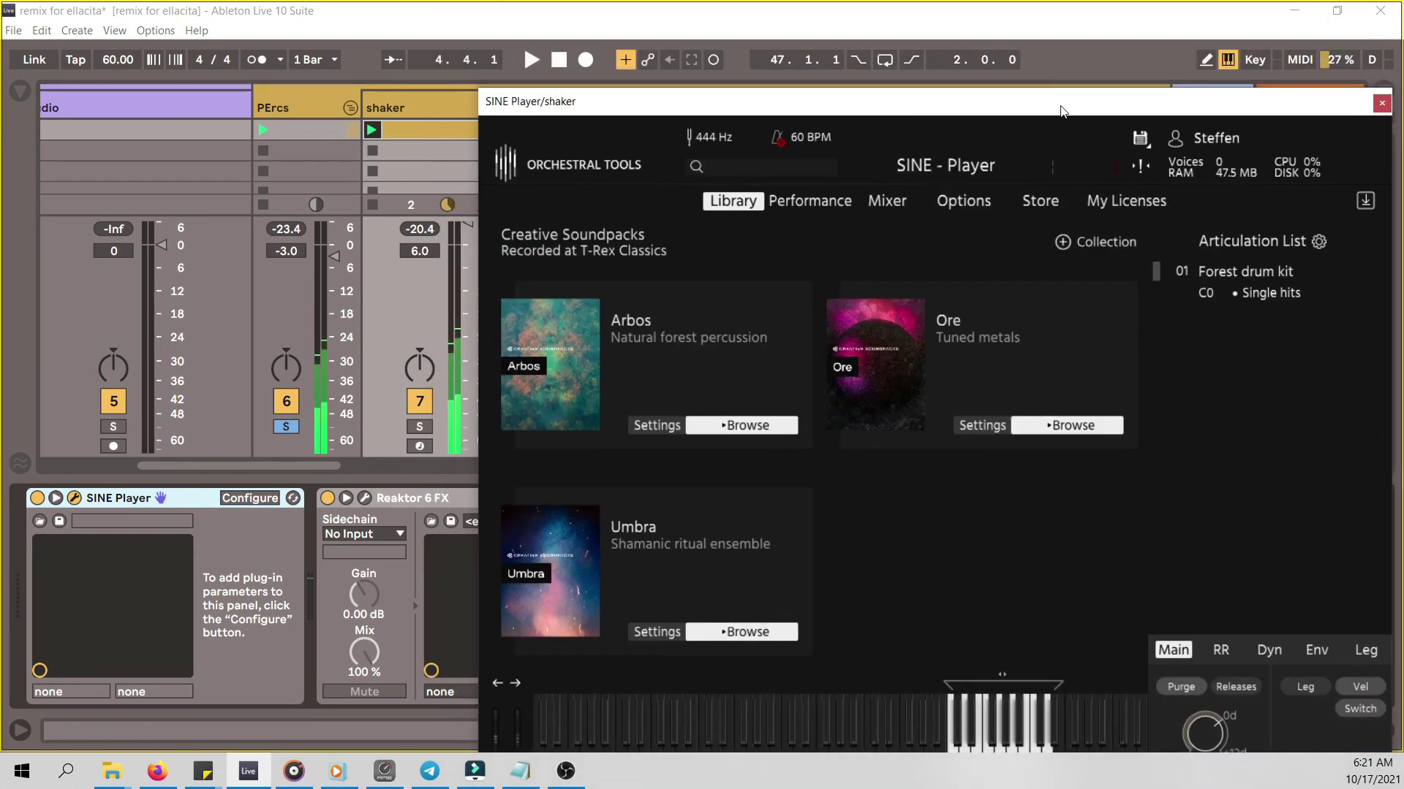
{"action": "left_click_drag", "start_coordinate": [1060, 107], "coordinate": [912, 2]}
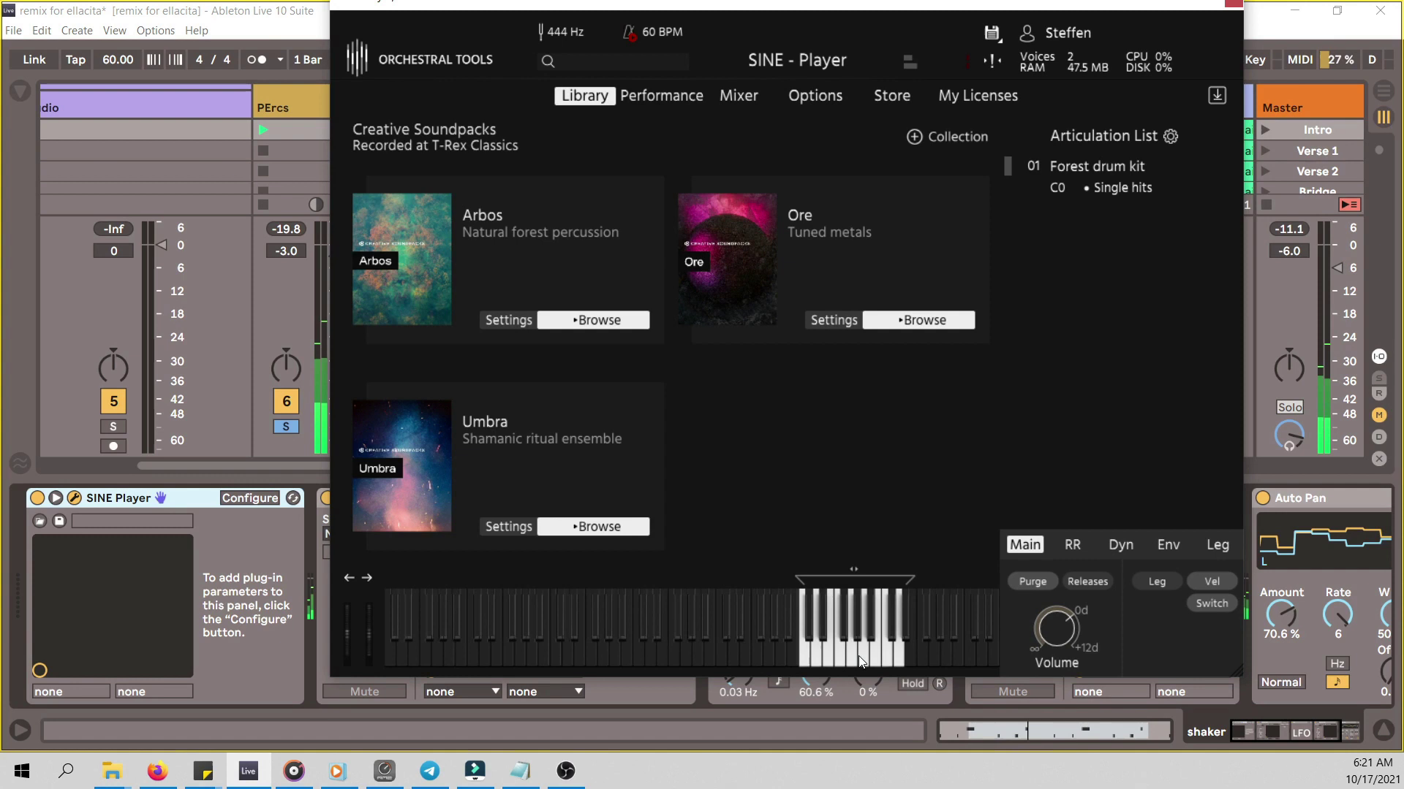
- Audition several Forest drum kit notes on the SINE Player keyboard, then close the plug-in window
{"action": "left_click", "coordinate": [811, 658]}
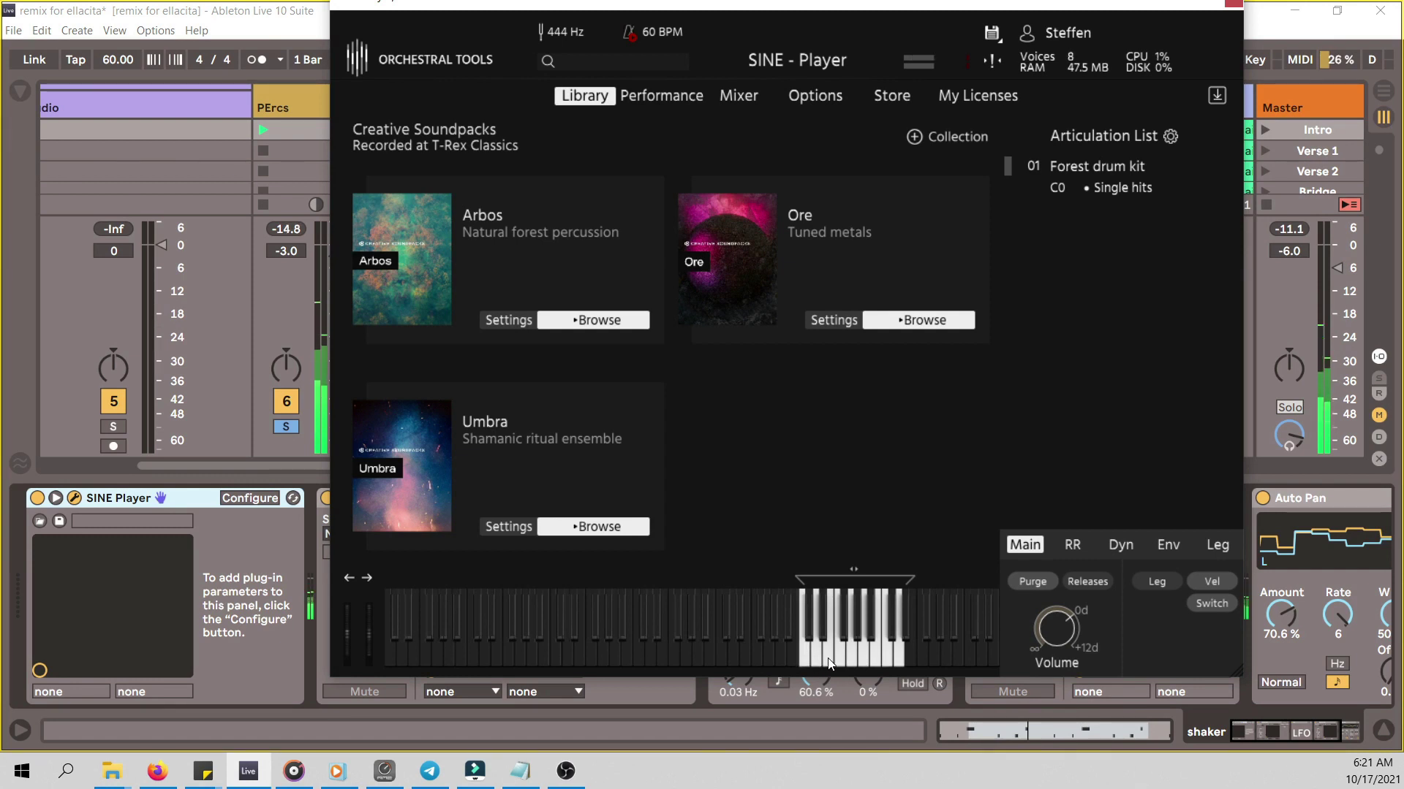
{"action": "left_click", "coordinate": [848, 661]}
{"action": "left_click", "coordinate": [874, 664]}
{"action": "left_click", "coordinate": [893, 661]}
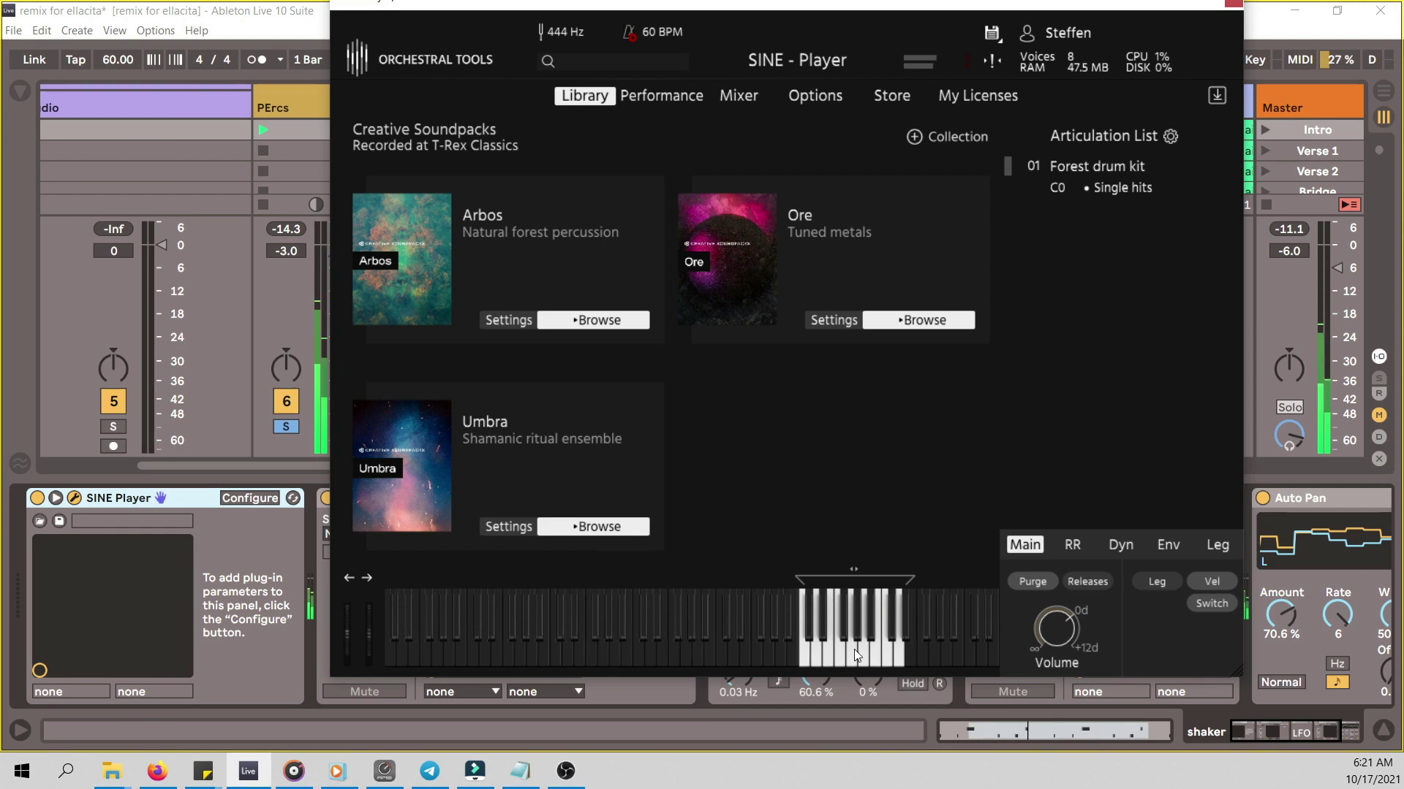
{"action": "left_click", "coordinate": [1234, 3]}
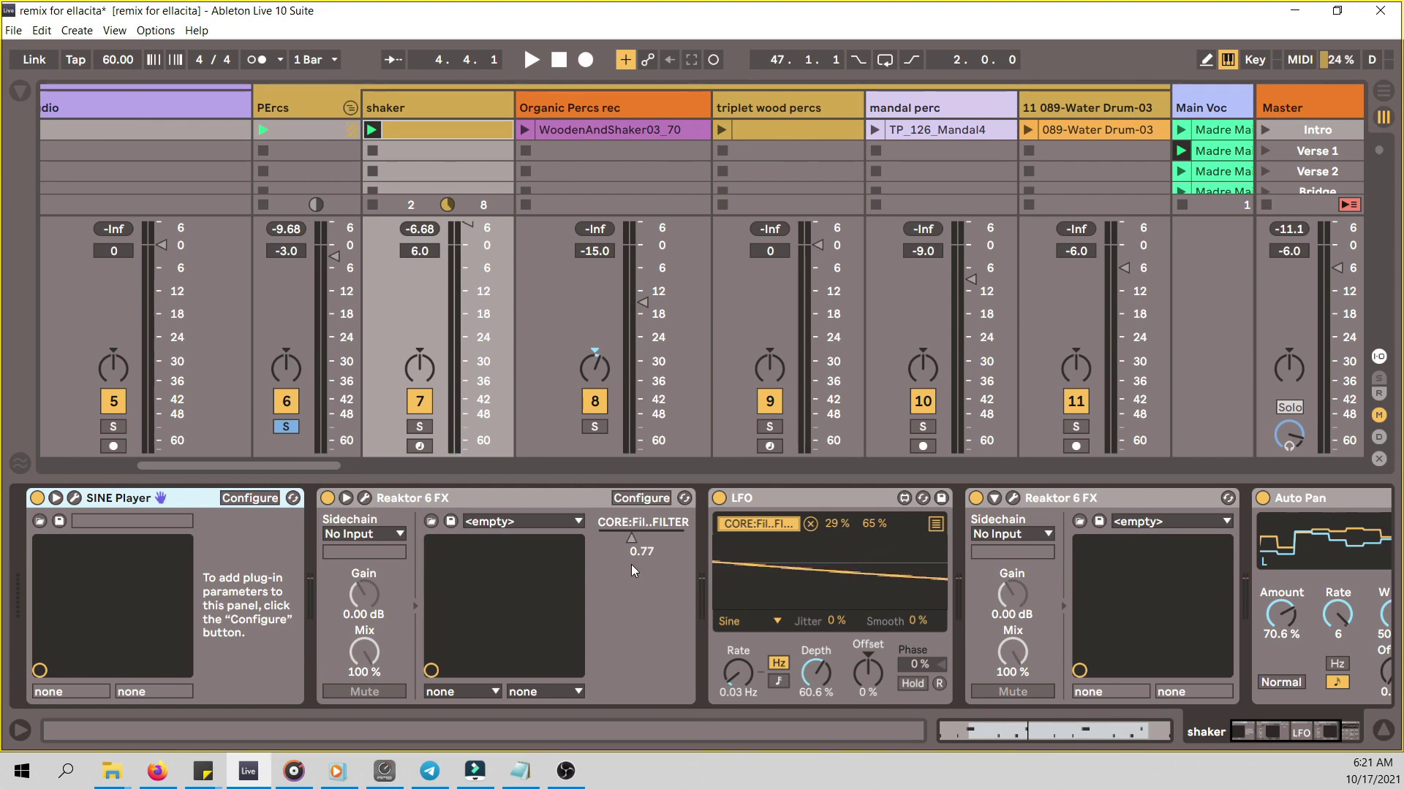
- Solo the shaker track, start playback, inspect its clip's MIDI notes and return to the device chain
{"action": "left_click", "coordinate": [419, 428]}
{"action": "key", "text": "space"}
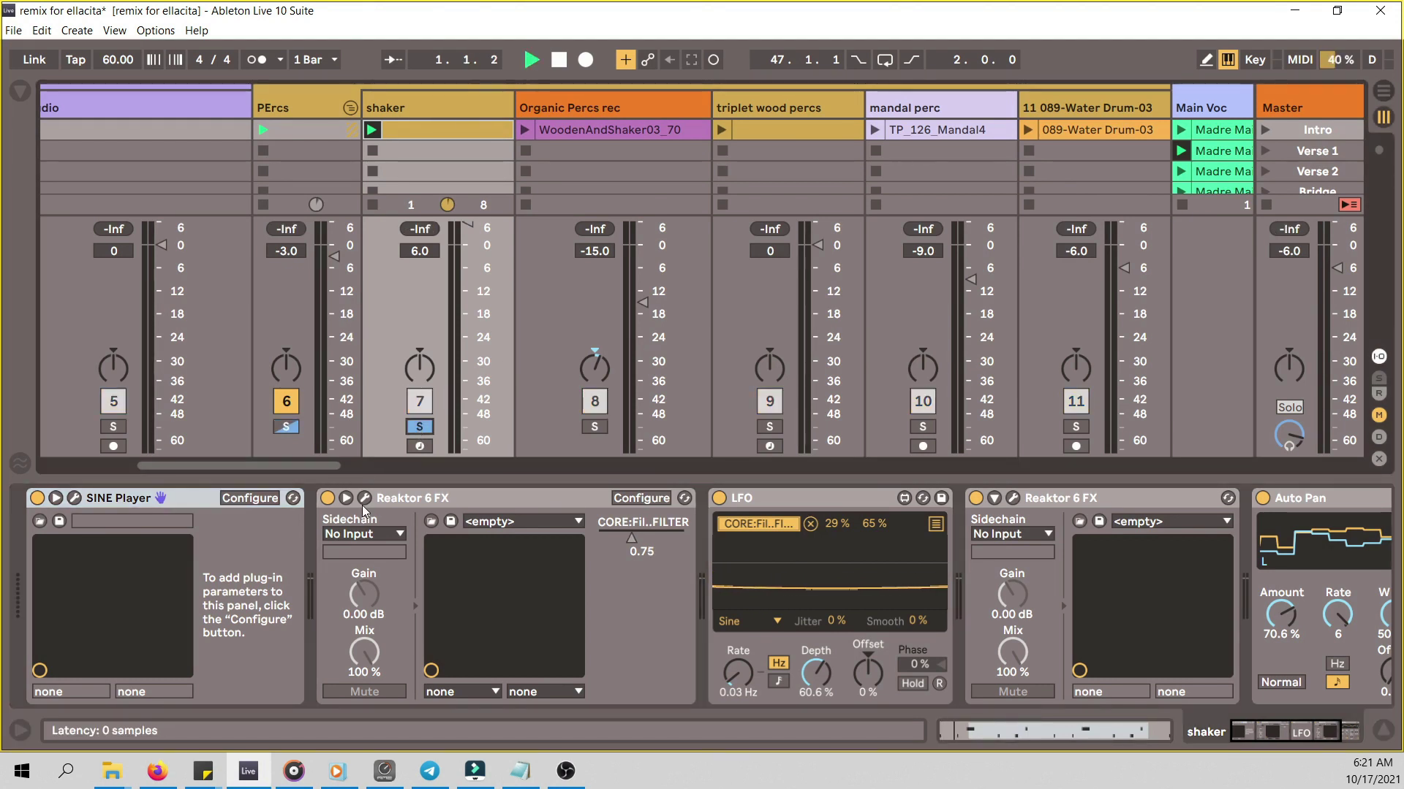
{"action": "double_click", "coordinate": [421, 129]}
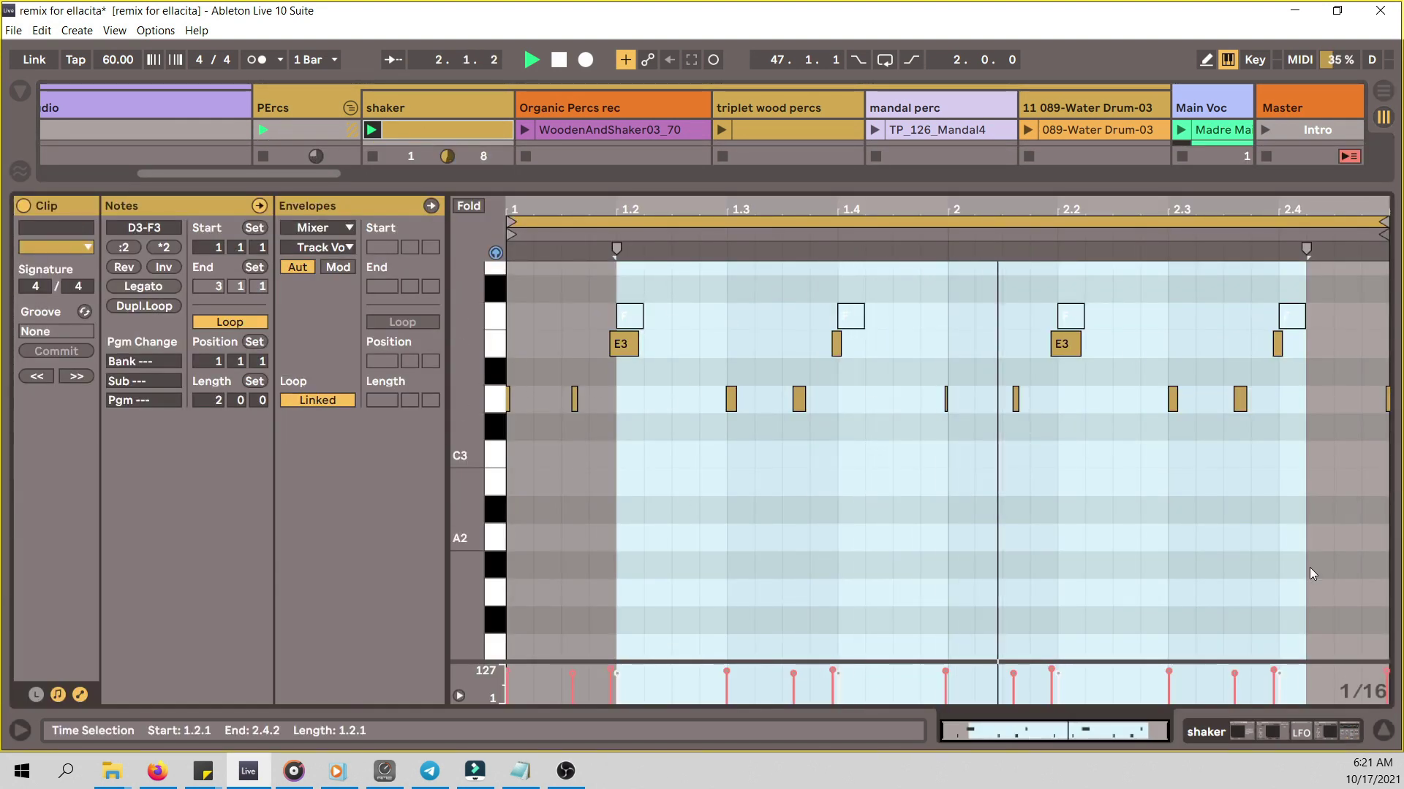
{"action": "left_click", "coordinate": [1243, 729]}
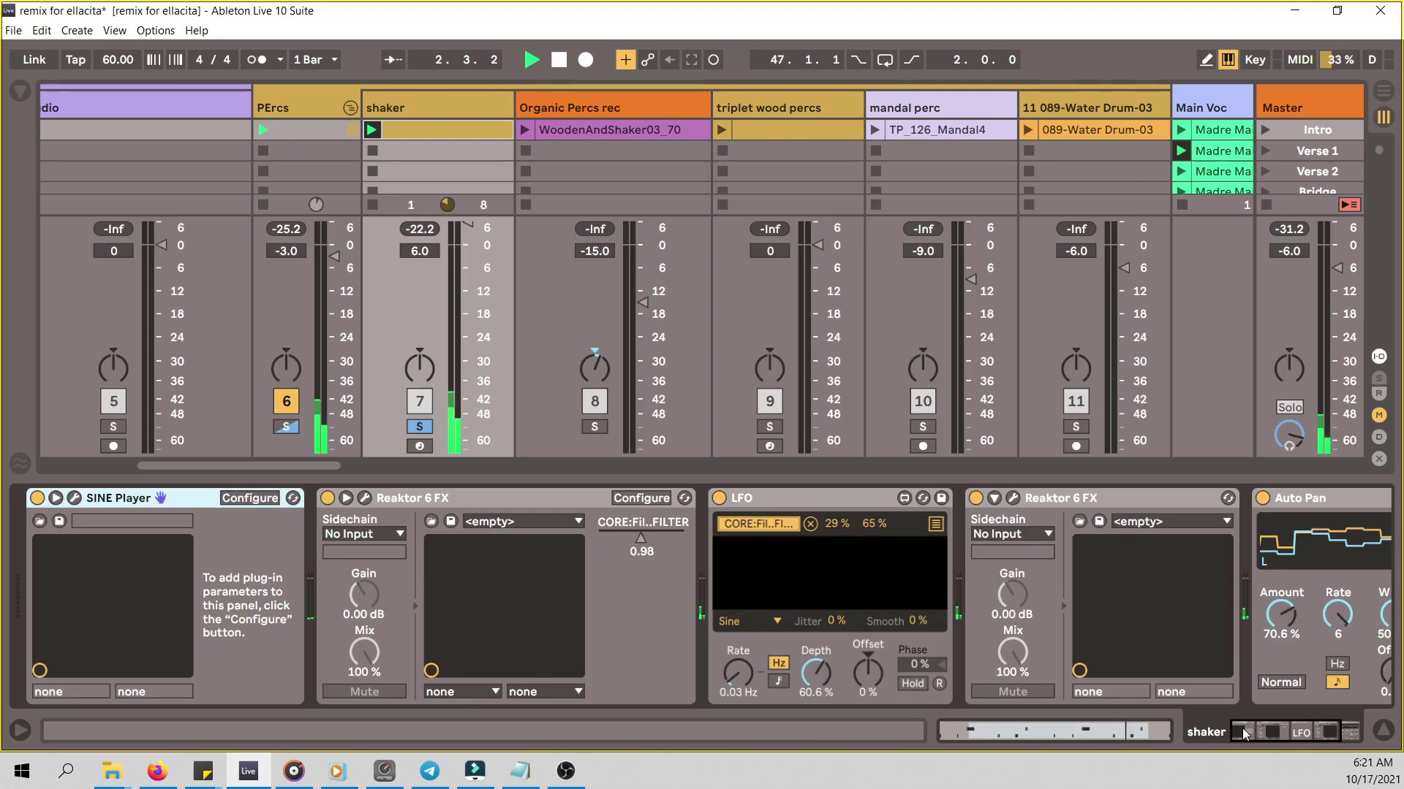
- Inspect the Bouncing Ball settings in the shaker track's first Reaktor 6 FX device, then close its window
{"action": "left_click", "coordinate": [362, 500]}
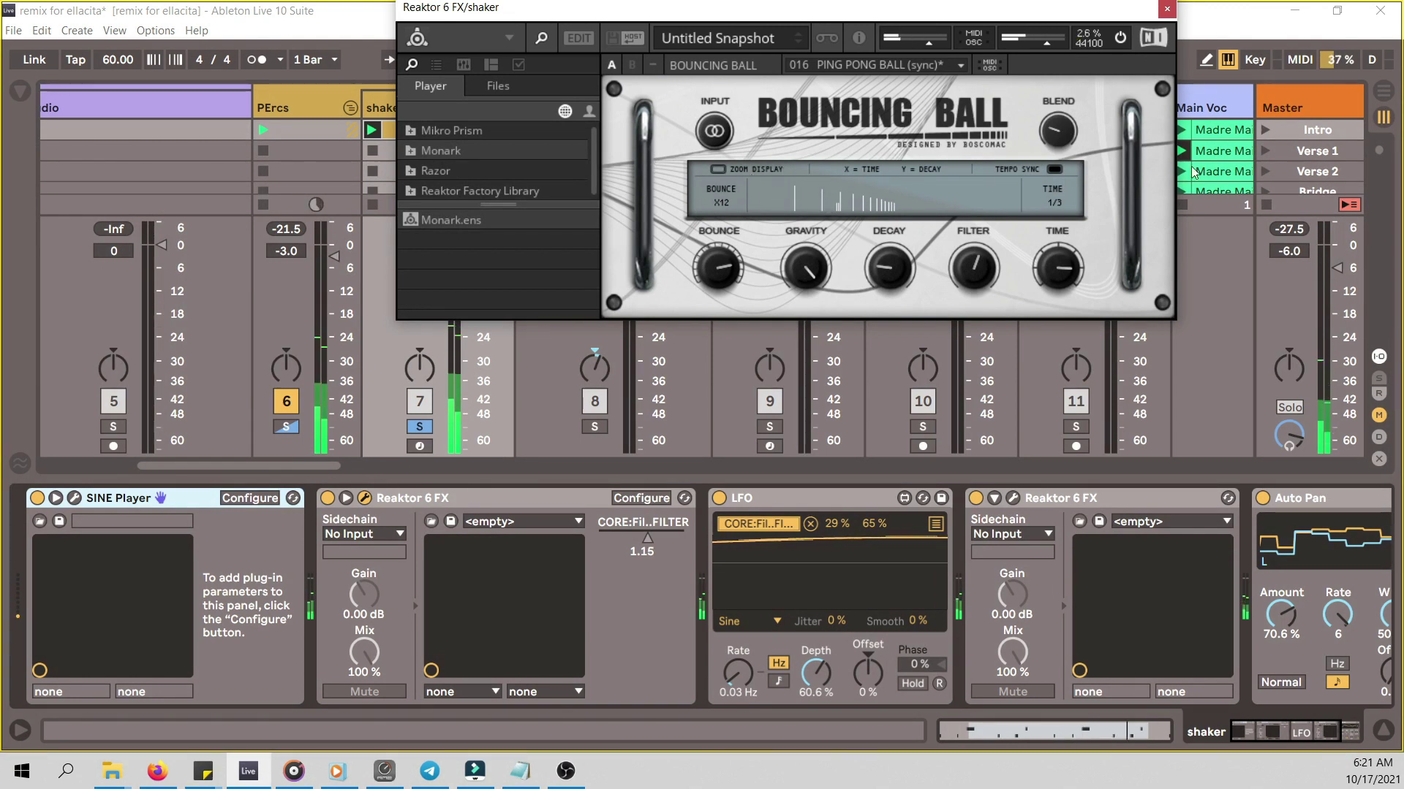
{"action": "left_click_drag", "start_coordinate": [1062, 15], "coordinate": [916, 95]}
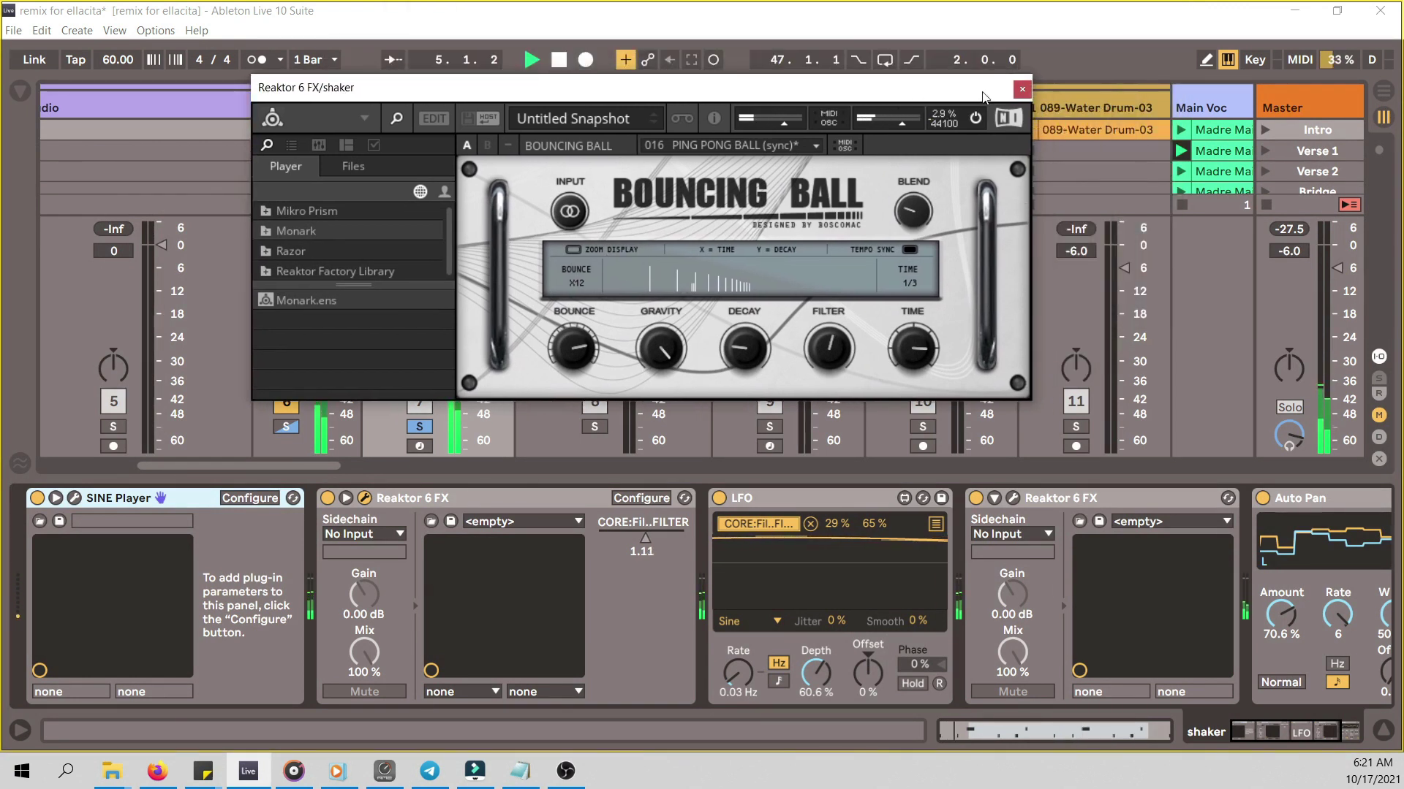
{"action": "left_click", "coordinate": [1022, 90]}
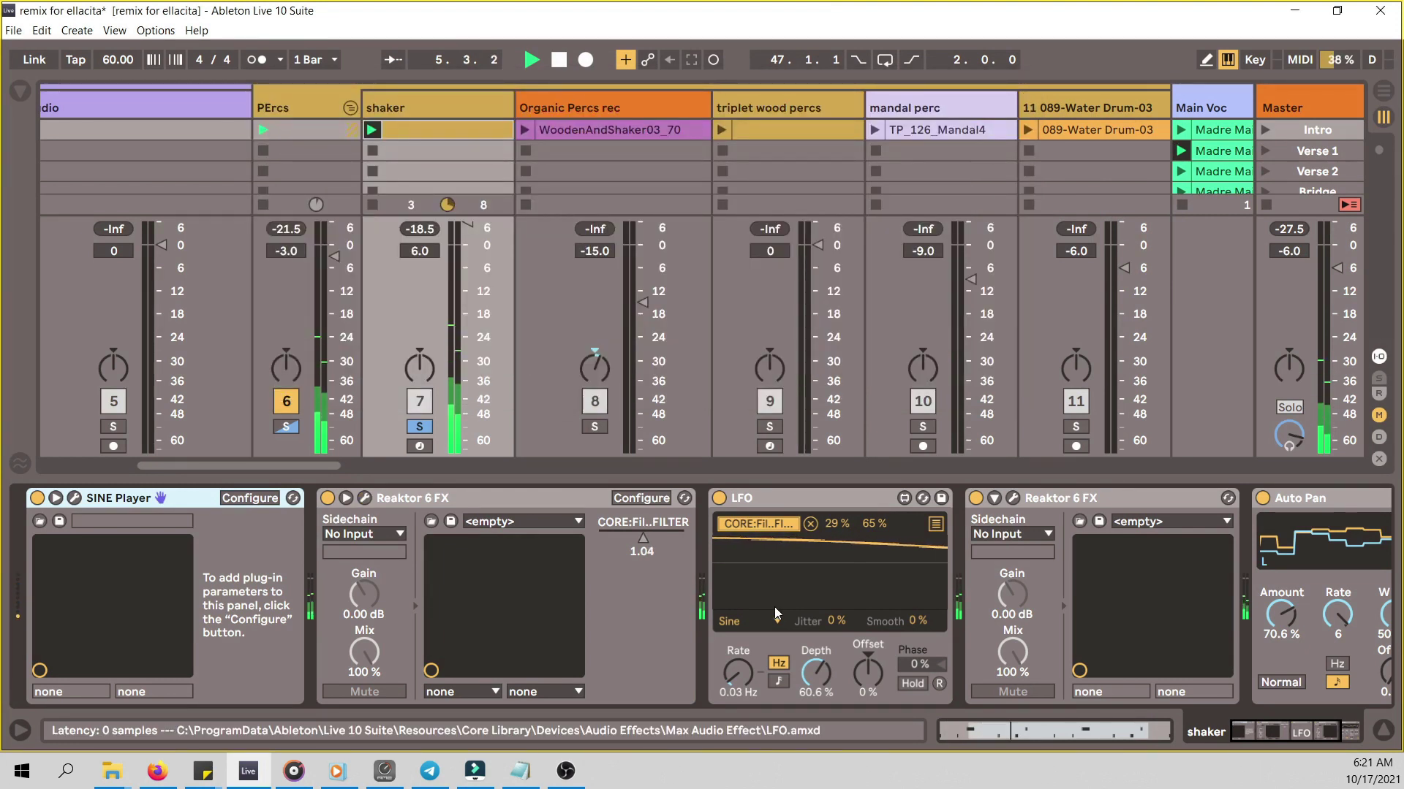
- Review the shaker's Bouncing Ball, Delight Delay and Auto Pan effects, then close both Reaktor windows
{"action": "left_click", "coordinate": [363, 499]}
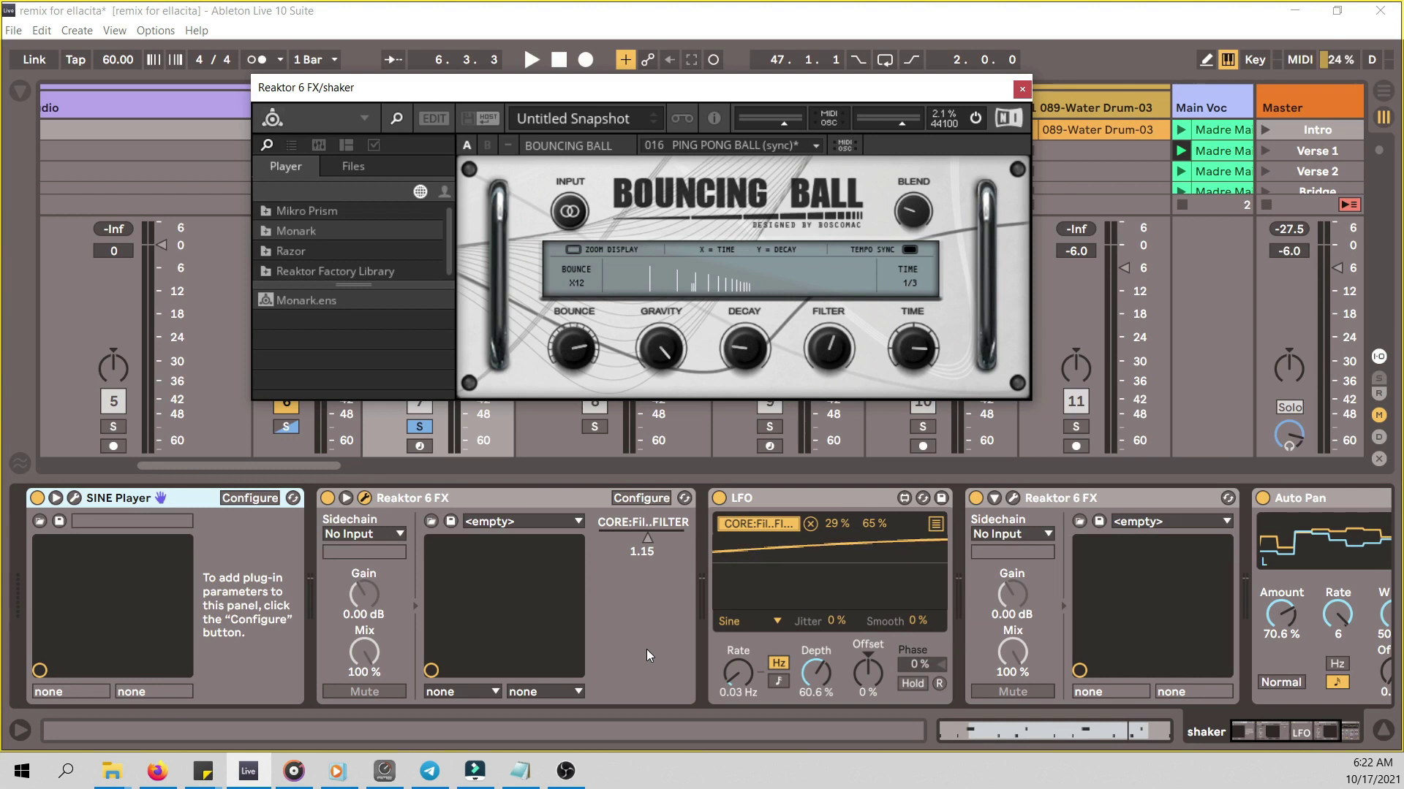
{"action": "left_click", "coordinate": [1013, 498]}
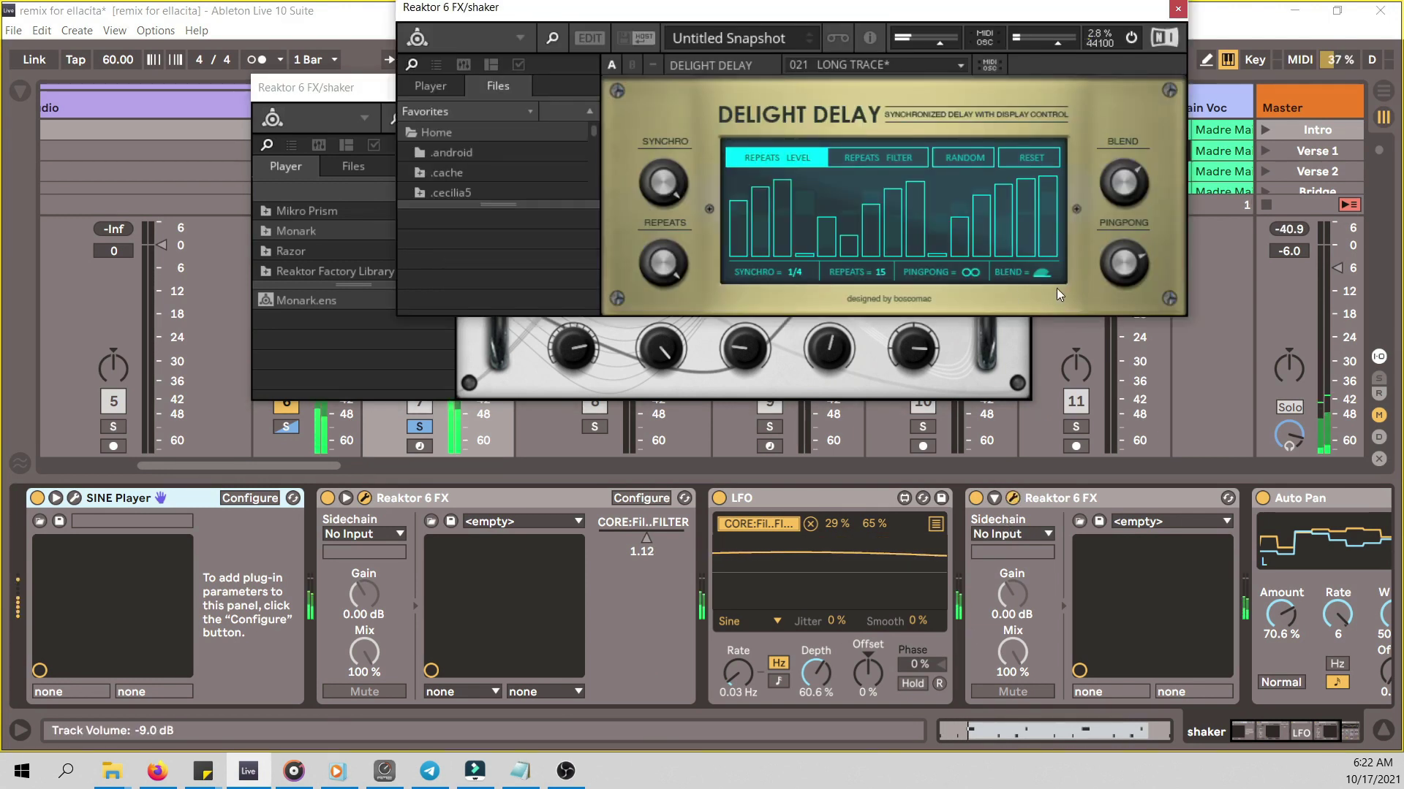
{"action": "left_click", "coordinate": [1272, 739]}
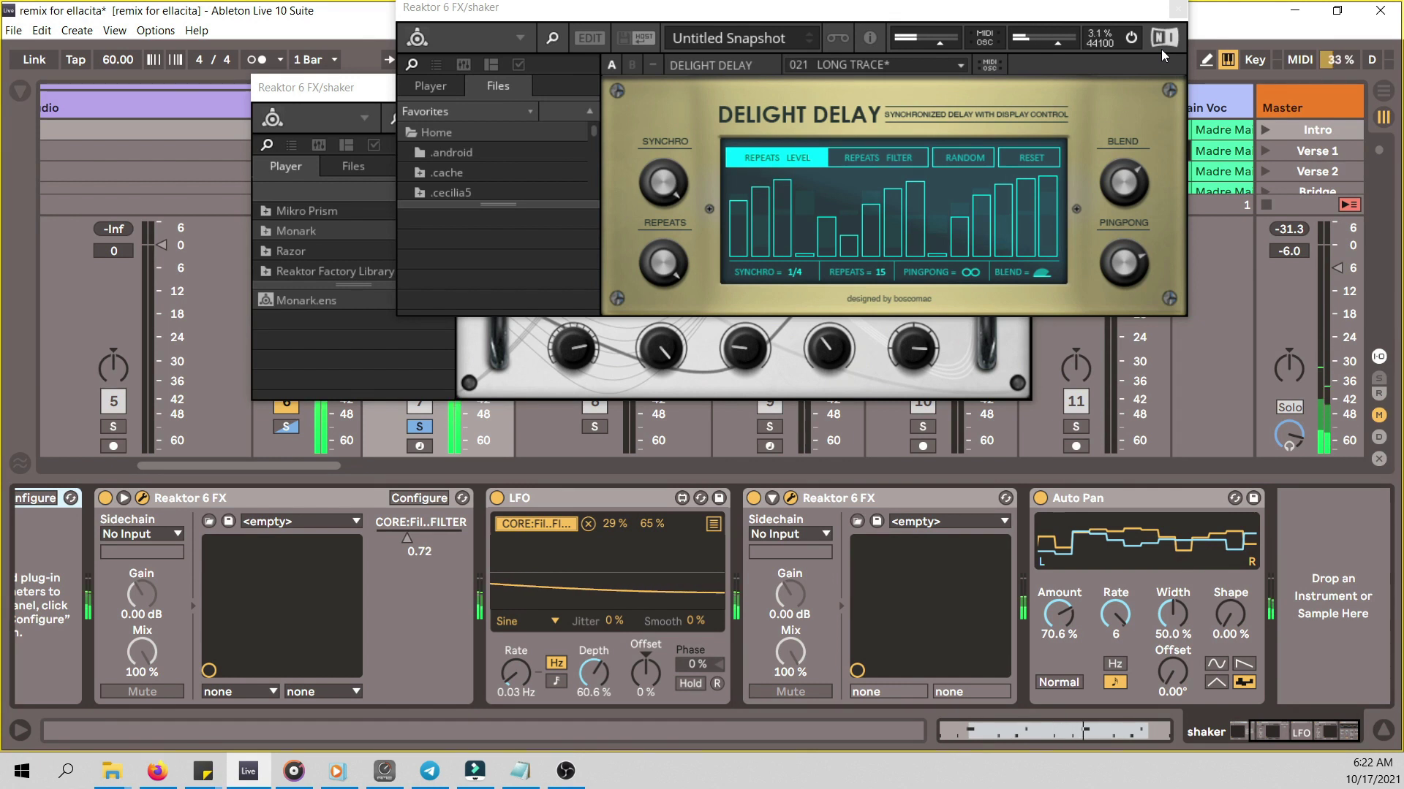
{"action": "left_click", "coordinate": [1178, 9]}
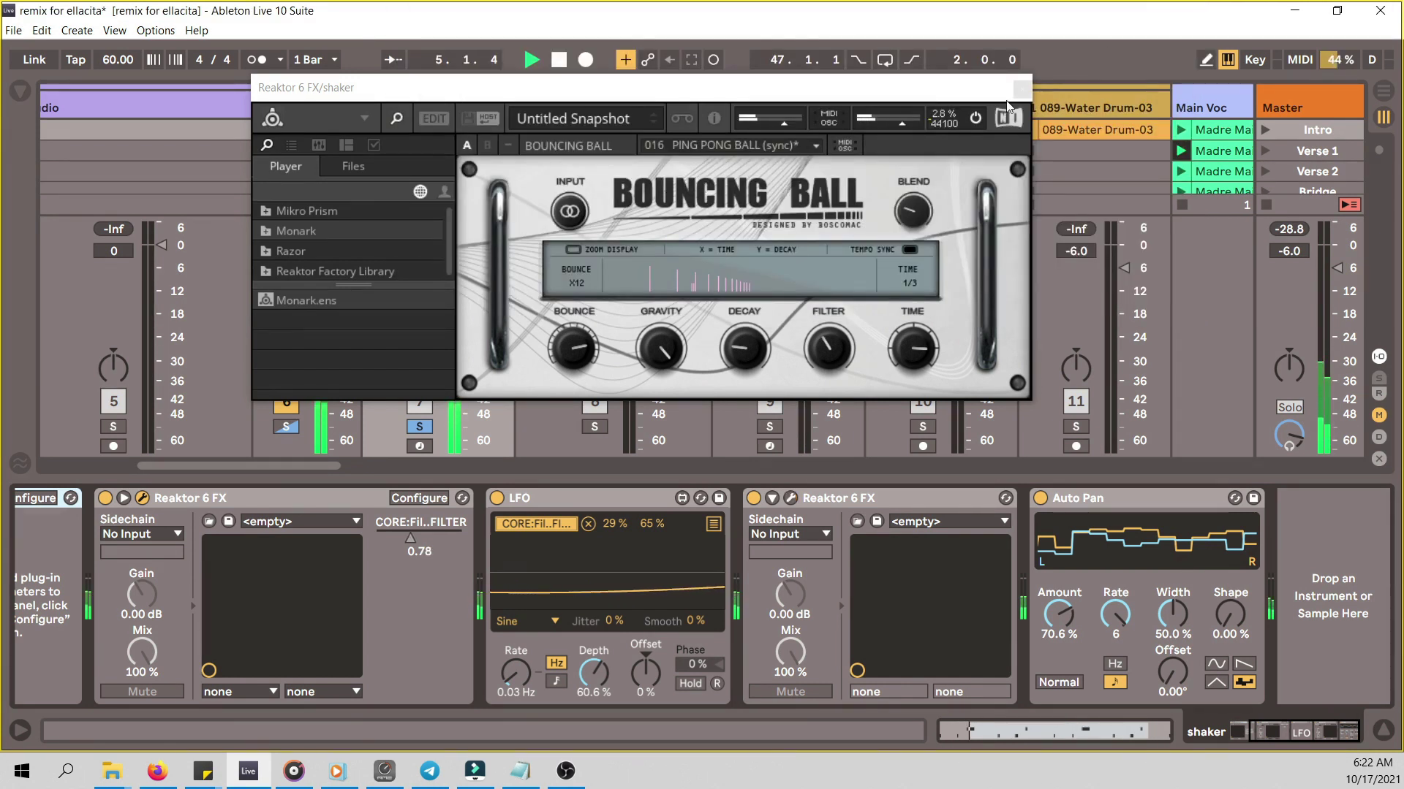
{"action": "left_click", "coordinate": [1020, 87]}
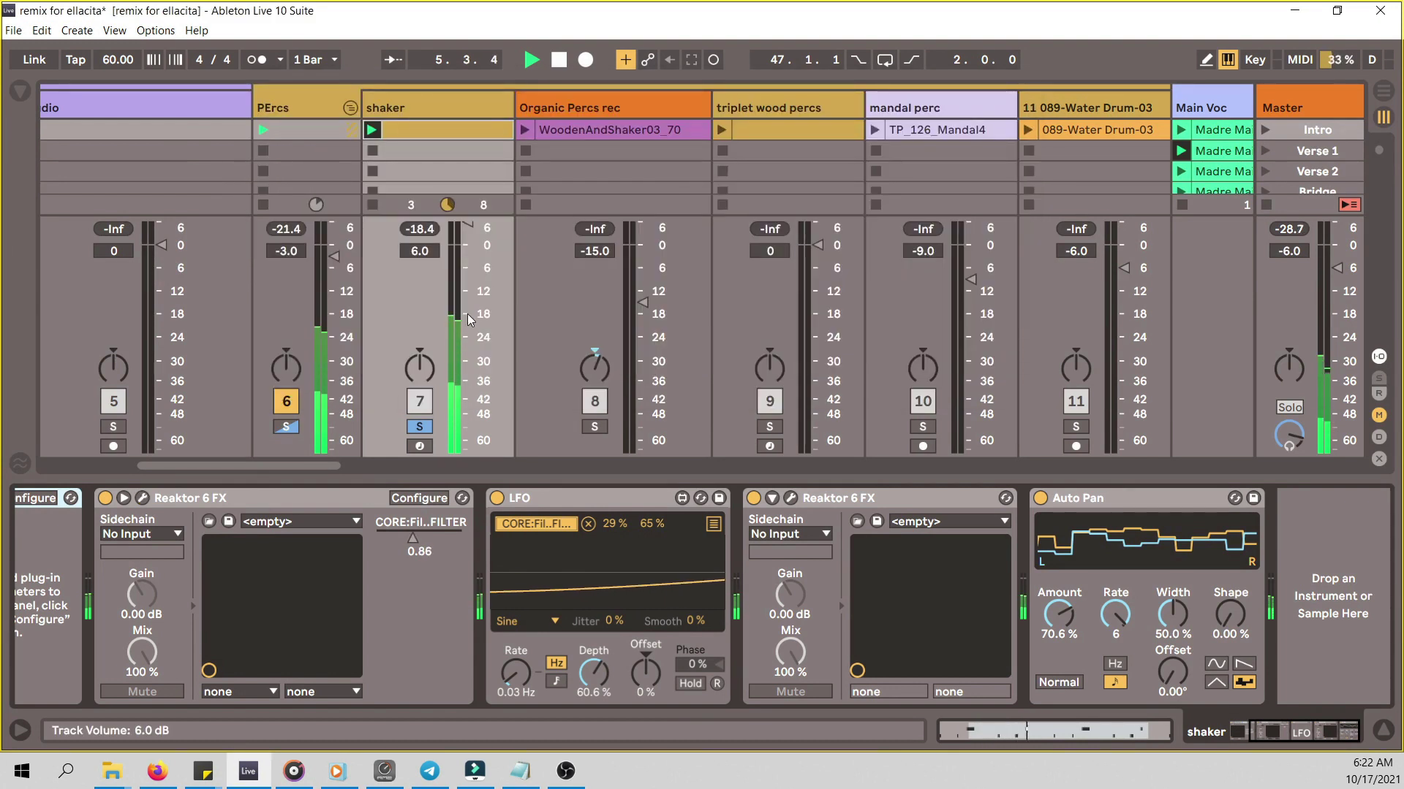
- Solo the PErcs and Drums groups together with the shaker track
{"action": "left_click", "coordinate": [287, 430]}
{"action": "left_click_drag", "start_coordinate": [298, 468], "coordinate": [129, 485]}
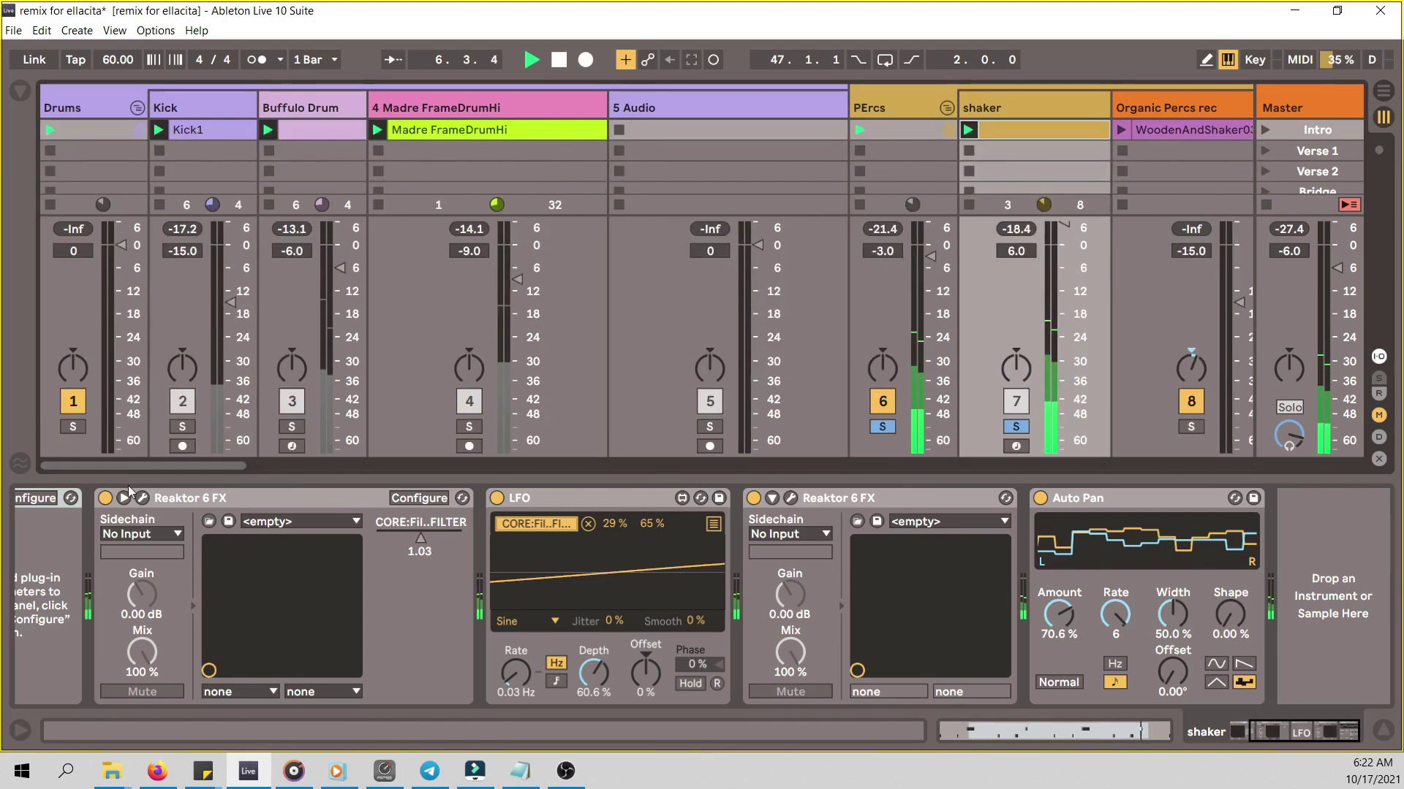
{"action": "left_click", "coordinate": [72, 426]}
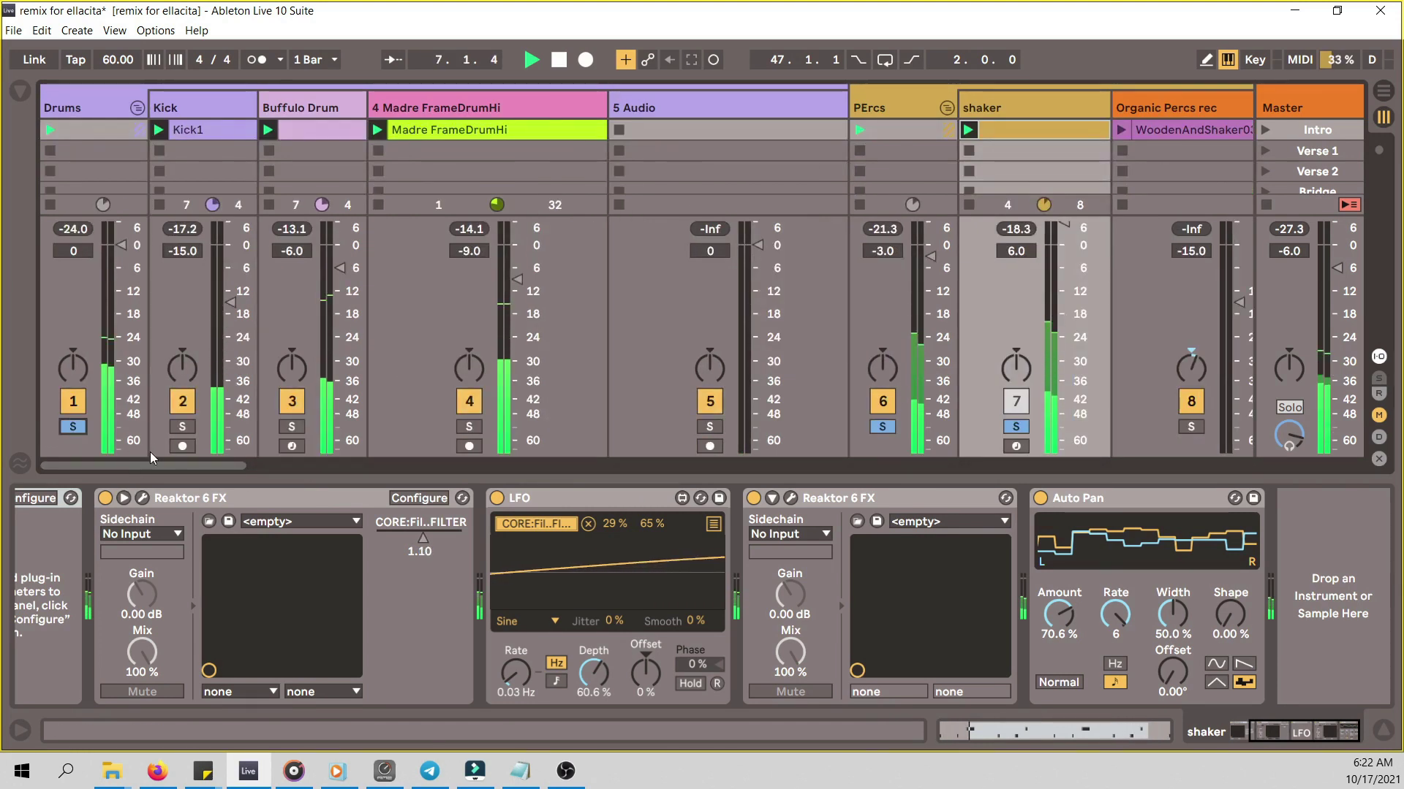
{"action": "left_click_drag", "start_coordinate": [159, 466], "coordinate": [285, 468]}
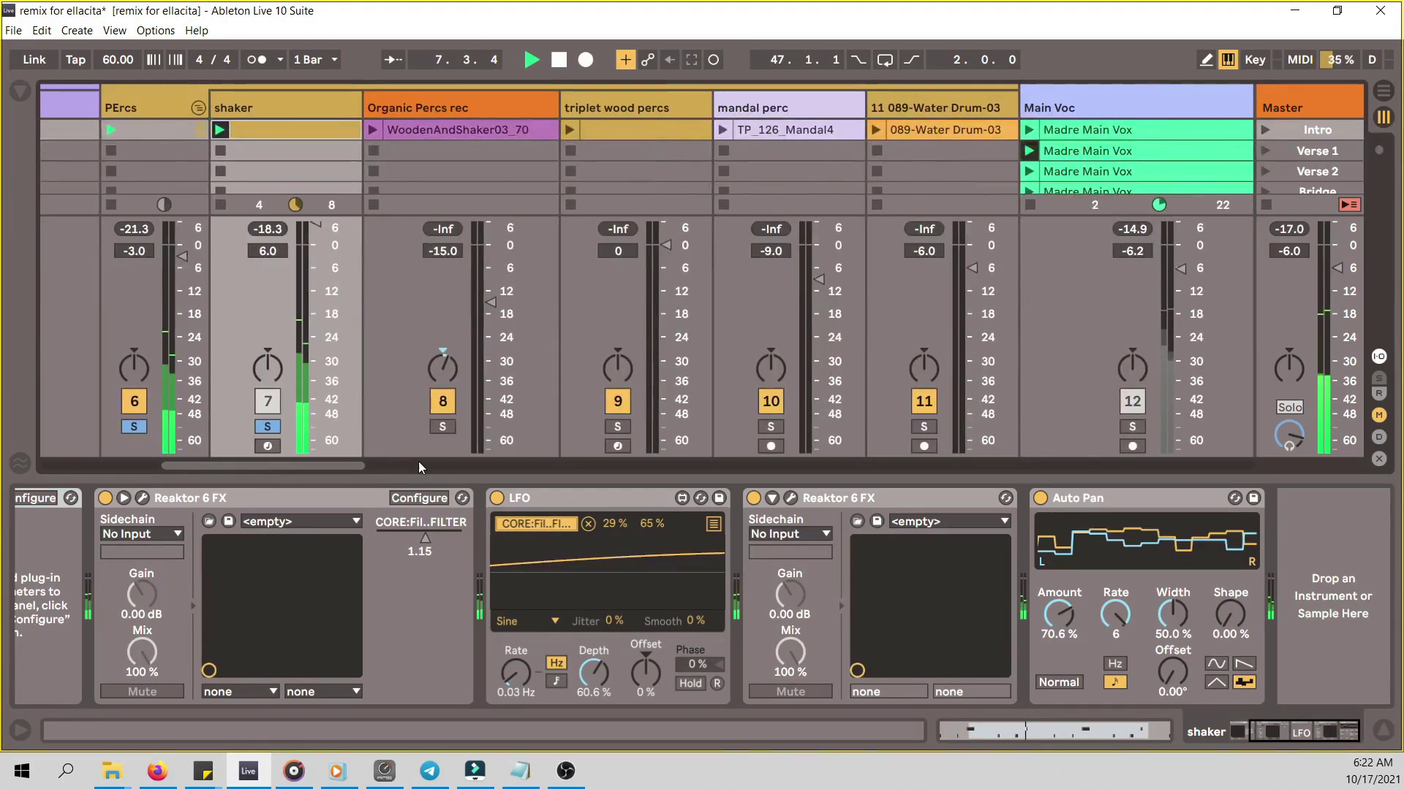
- Solo Organic Percs rec, launch its WoodenAndShaker03_70 clip and inspect the clip's waveform
{"action": "left_click", "coordinate": [441, 428]}
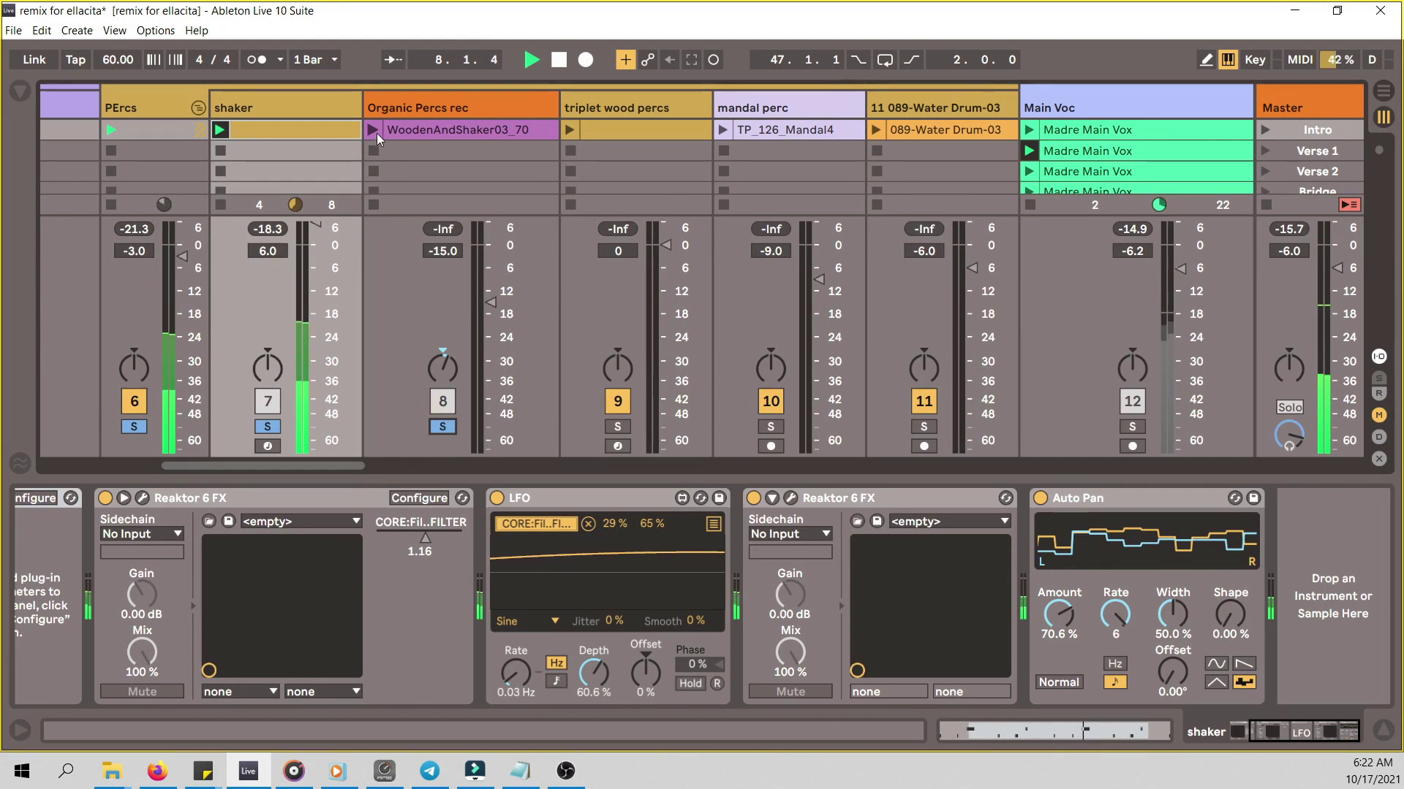
{"action": "left_click", "coordinate": [432, 129]}
{"action": "double_click", "coordinate": [434, 130]}
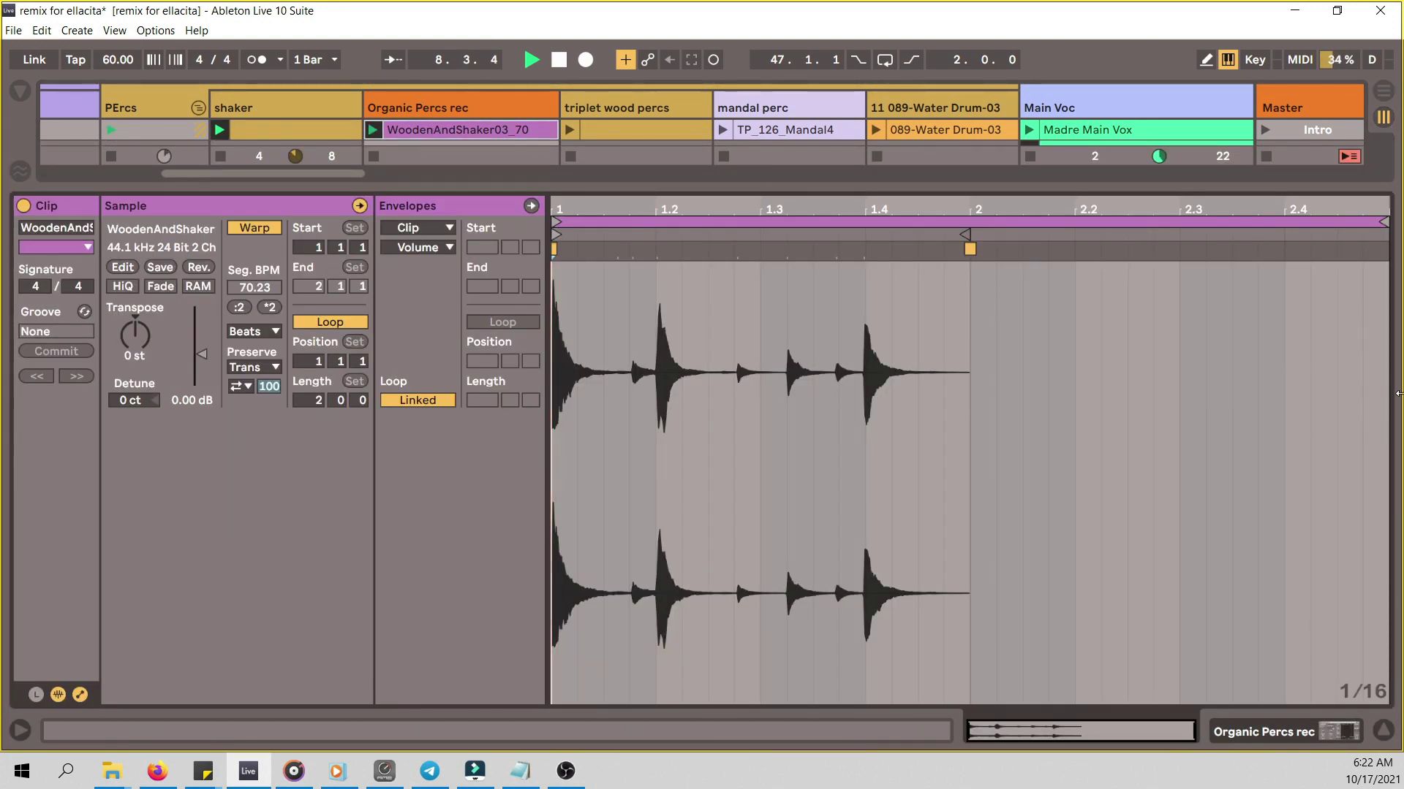
{"action": "key", "text": "ctrl+alt+l"}
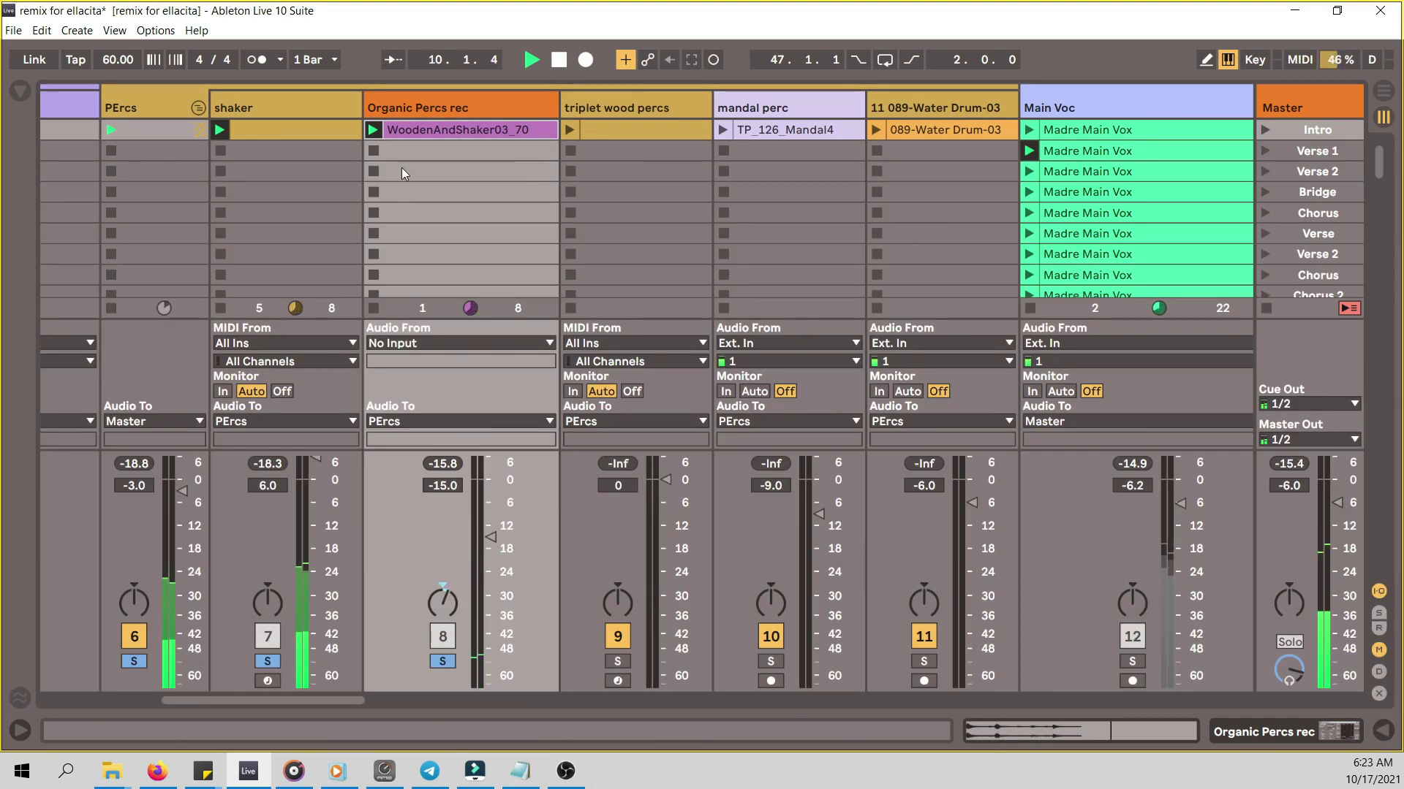
- Launch the triplet wood percs clip, check the reference tuning in its SINE Player window, and stop playback
{"action": "left_click", "coordinate": [569, 132]}
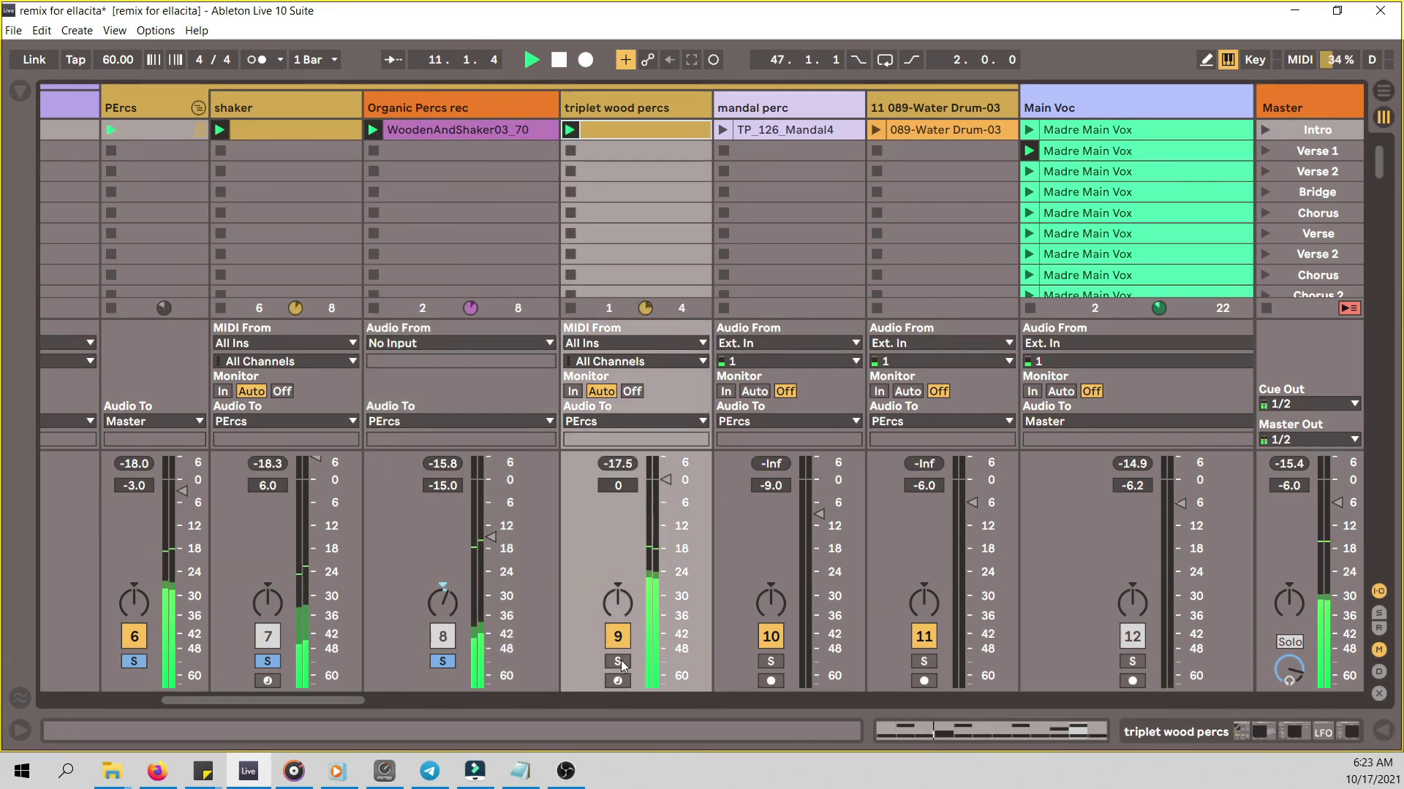
{"action": "key", "text": "ctrl+alt+l"}
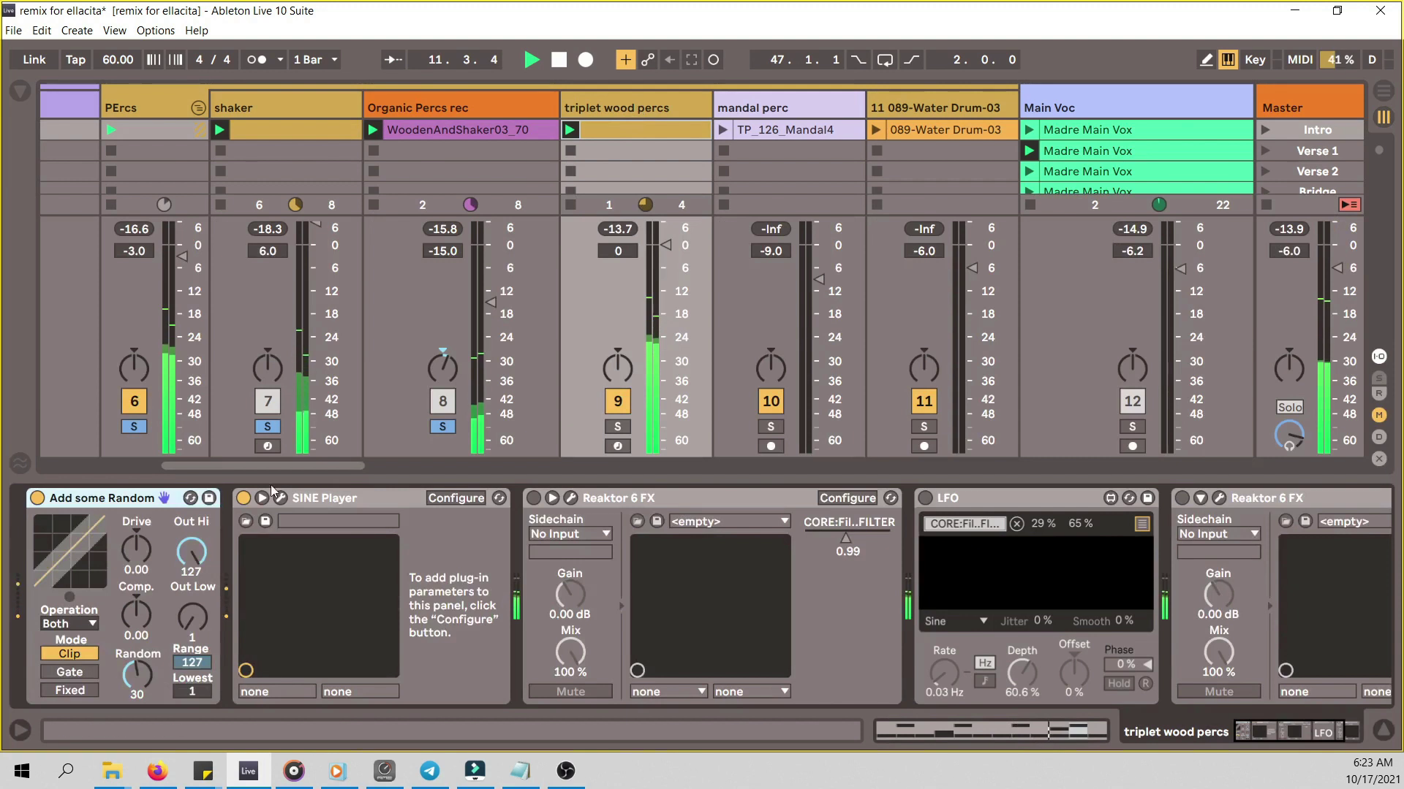
{"action": "left_click", "coordinate": [283, 498]}
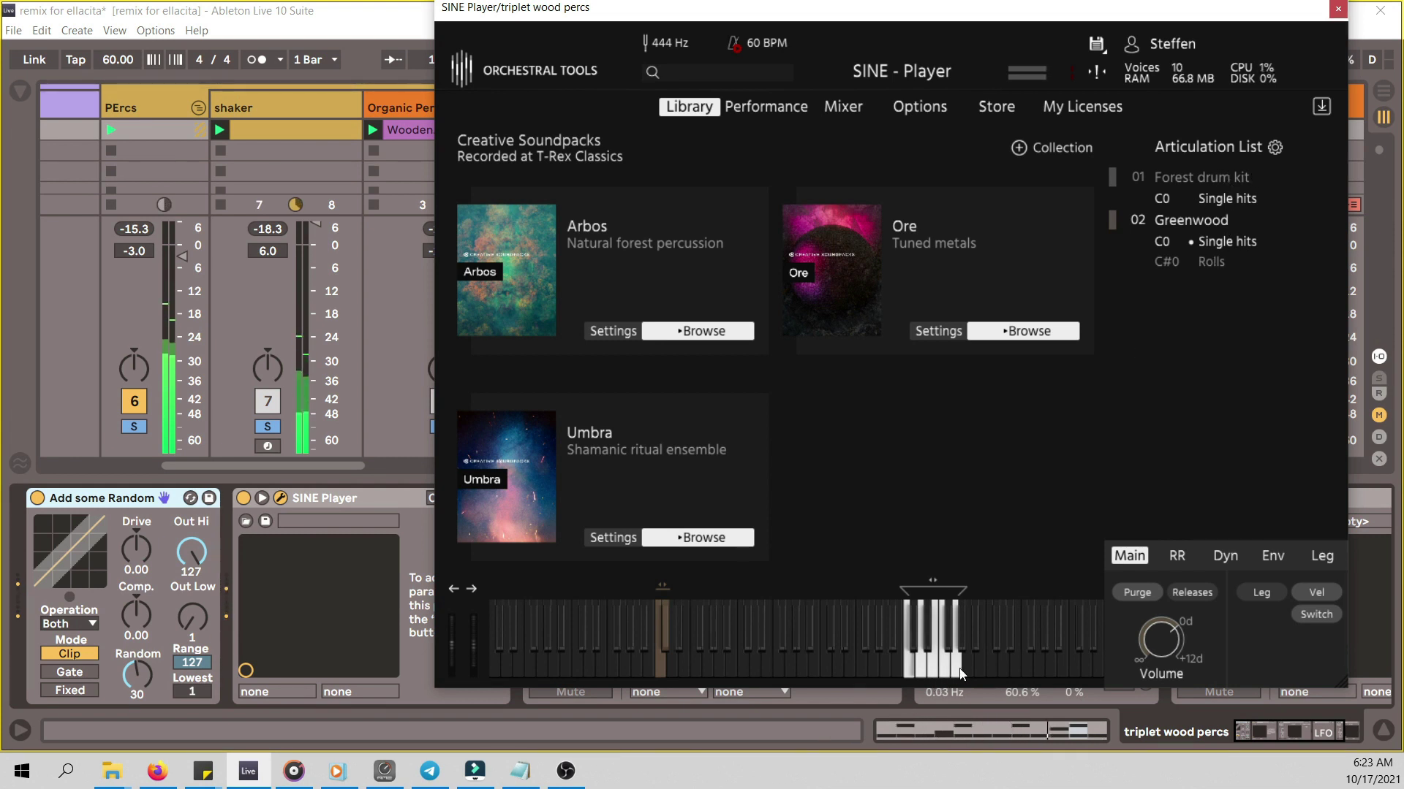
{"action": "key", "text": "ctrl+alt+p"}
{"action": "key", "text": "space"}
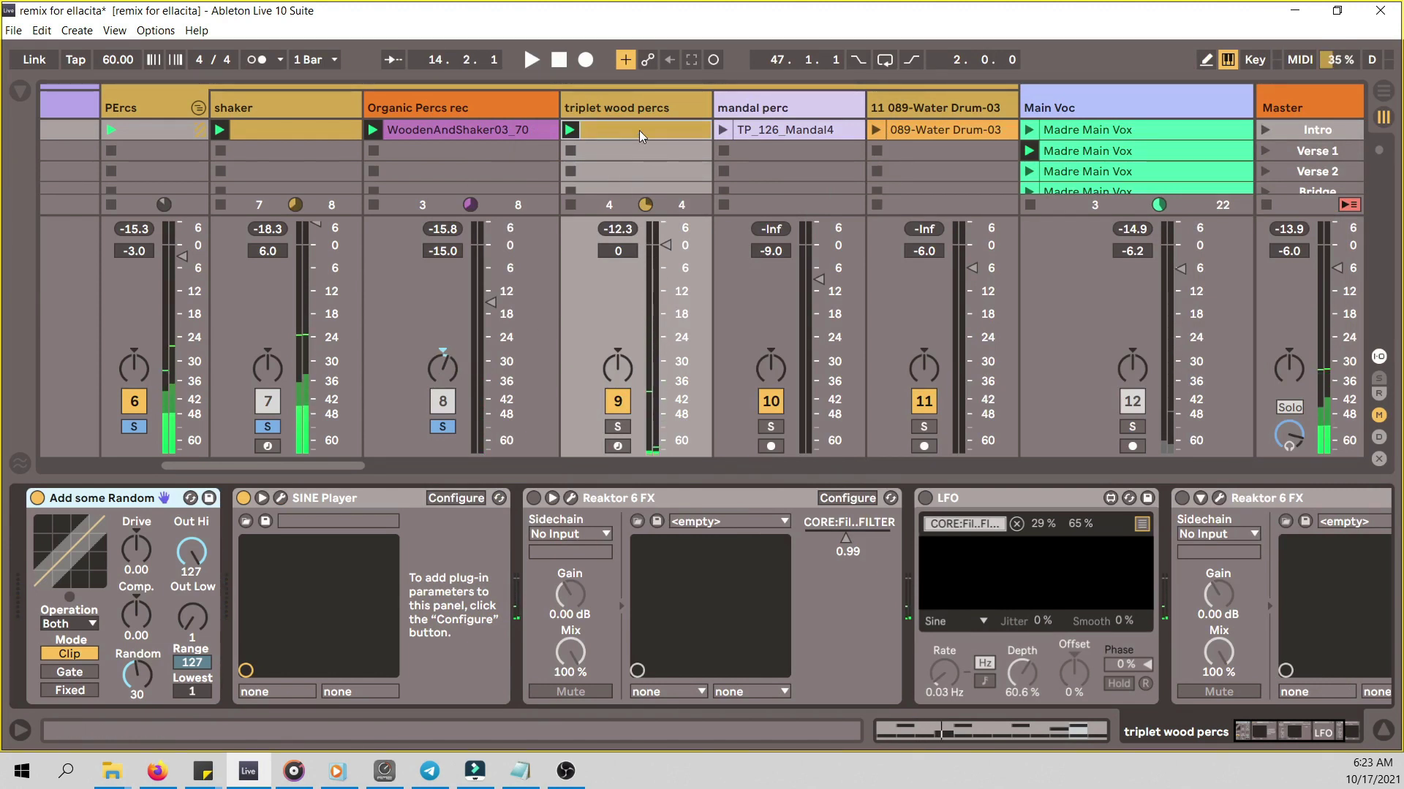
- Inspect the MIDI notes of the triplet wood percs clip, then hide the clip details and restart playback
{"action": "key", "text": "shift+Tab"}
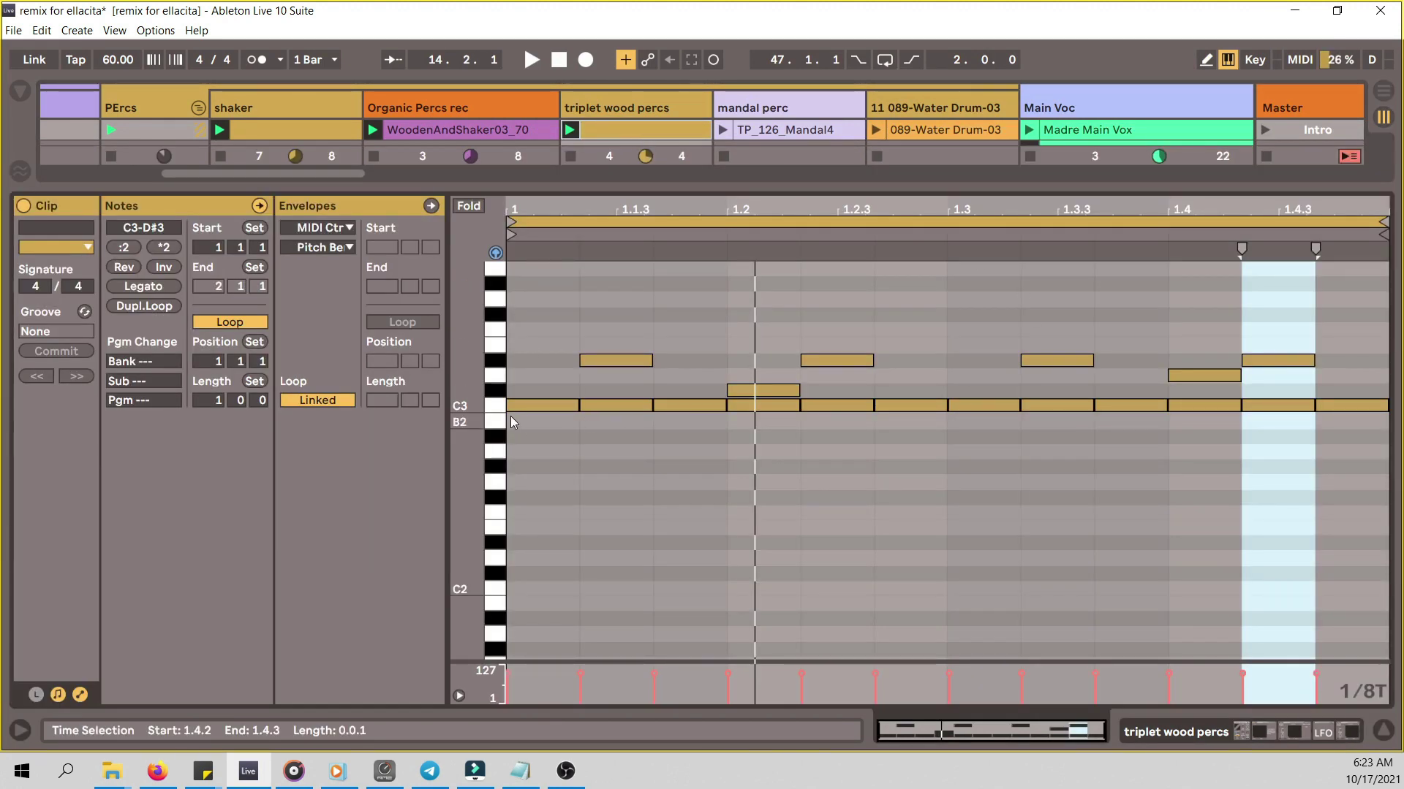
{"action": "left_click", "coordinate": [1384, 733]}
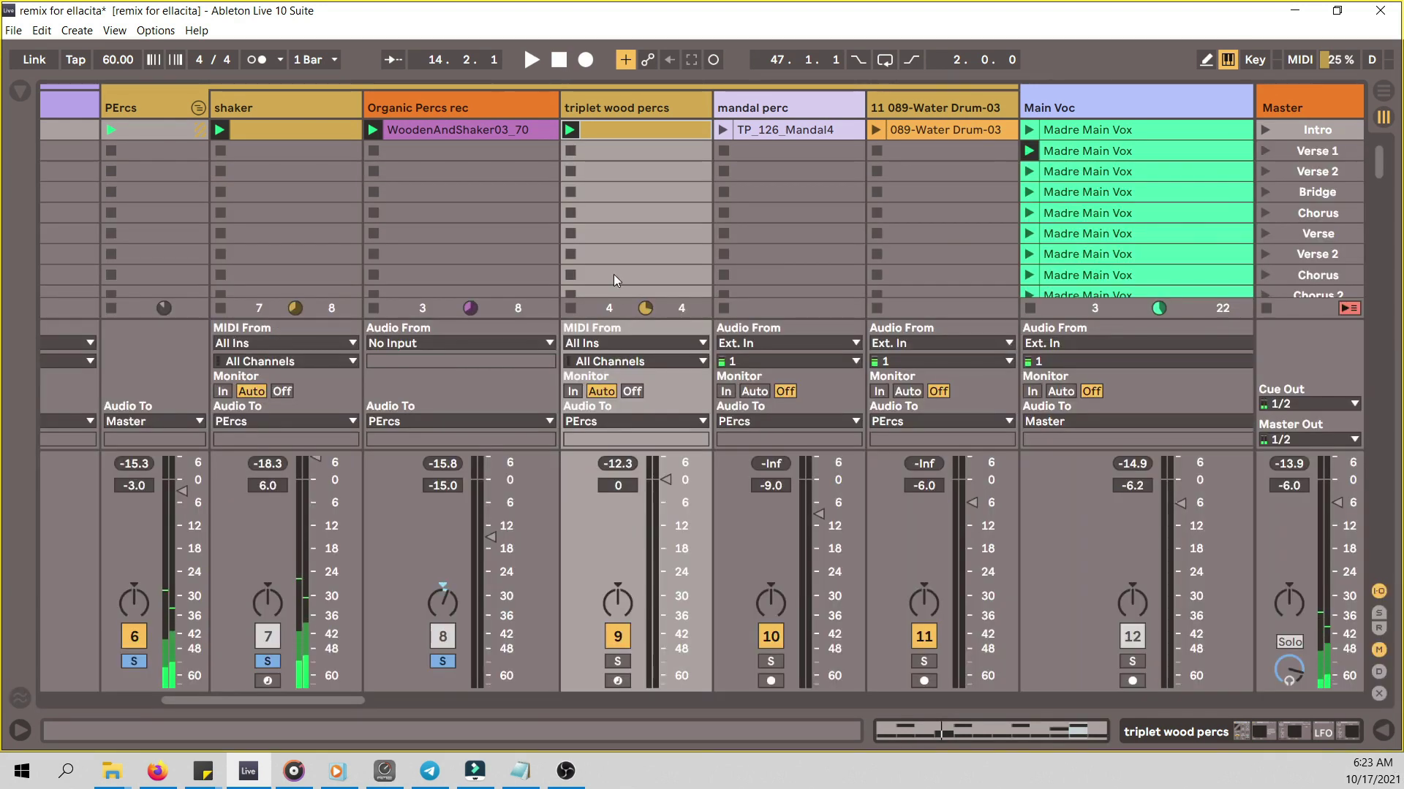
{"action": "key", "text": "space"}
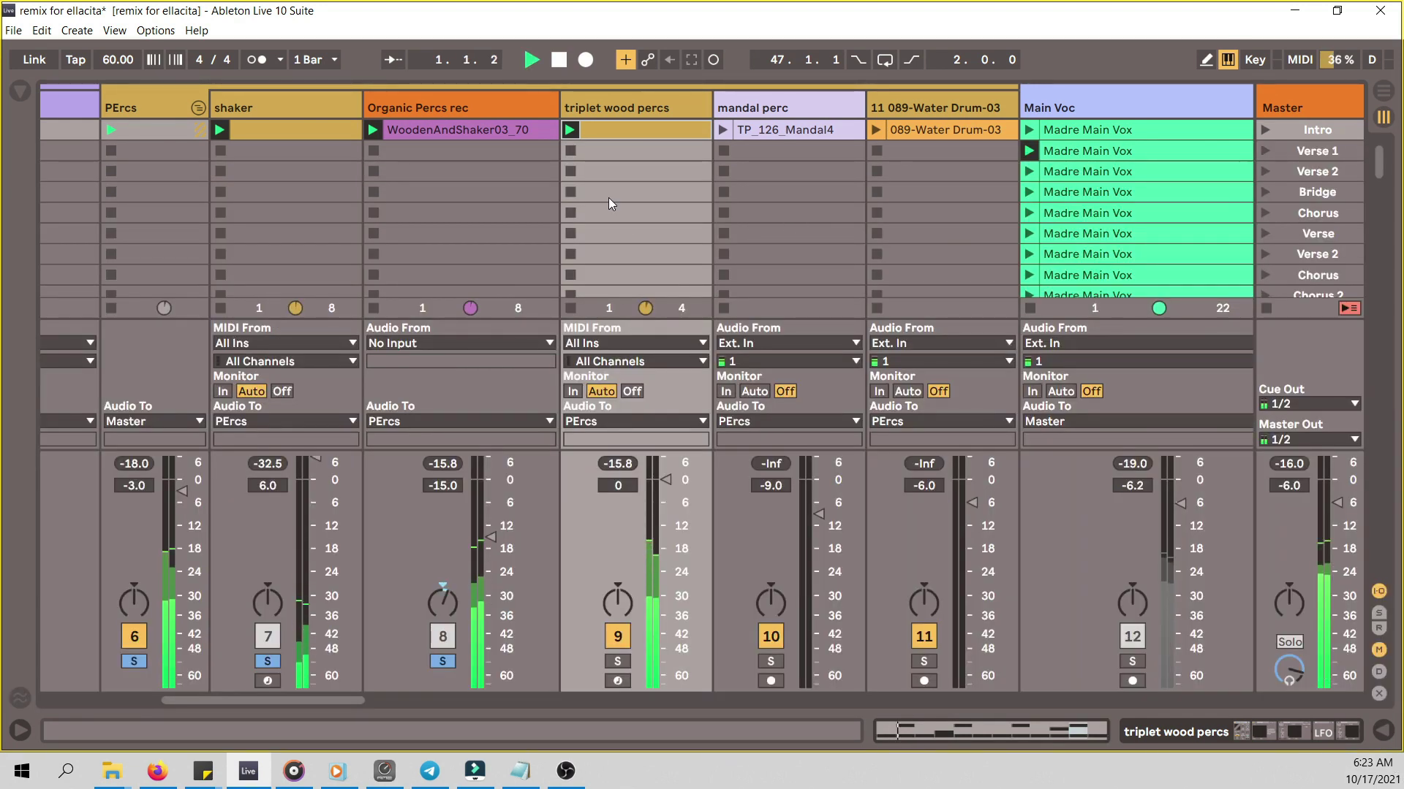
- Launch the TP_126_Mandal4 and 089-Water Drum-03 clips and check the Water Drum track's device chain
{"action": "left_click", "coordinate": [723, 129]}
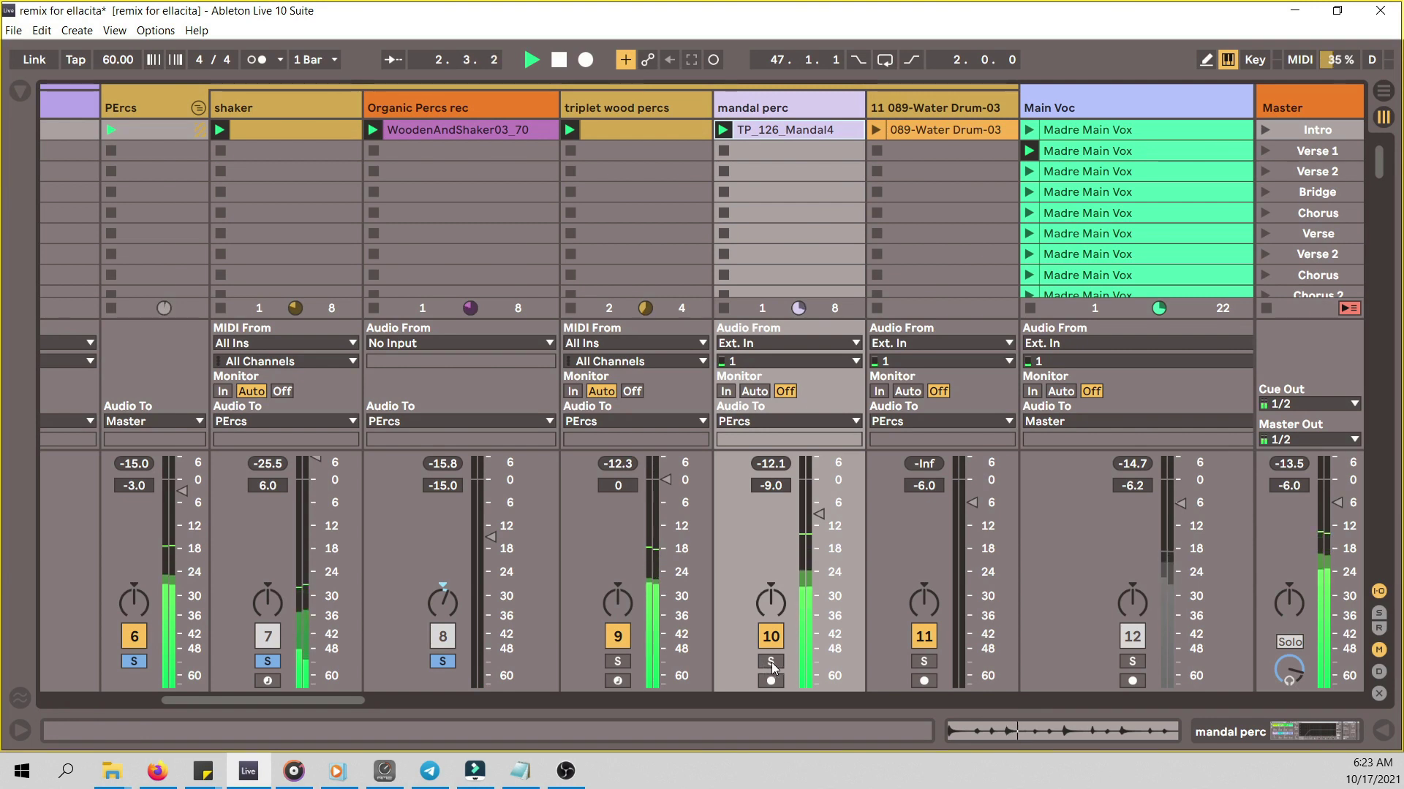
{"action": "left_click", "coordinate": [875, 130]}
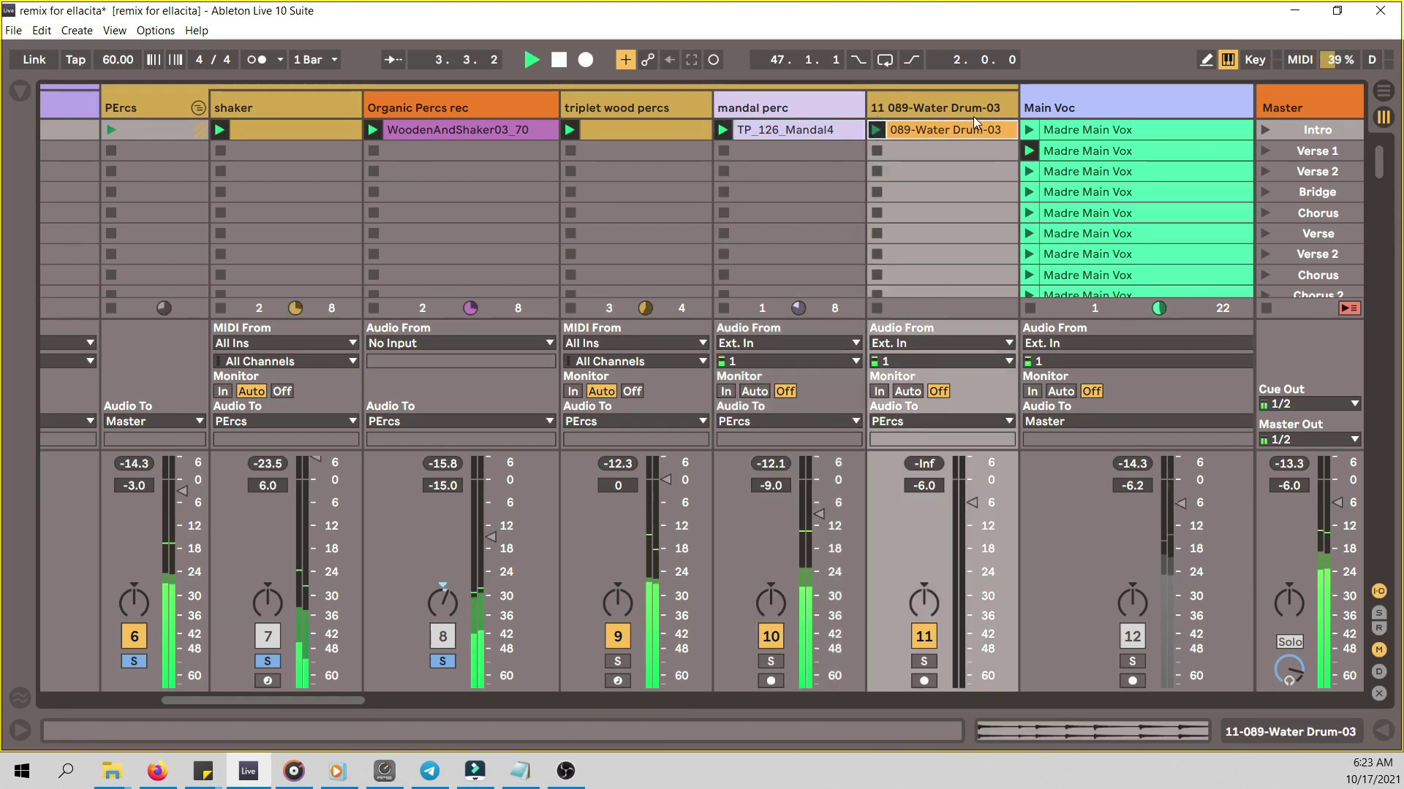
{"action": "double_click", "coordinate": [974, 109]}
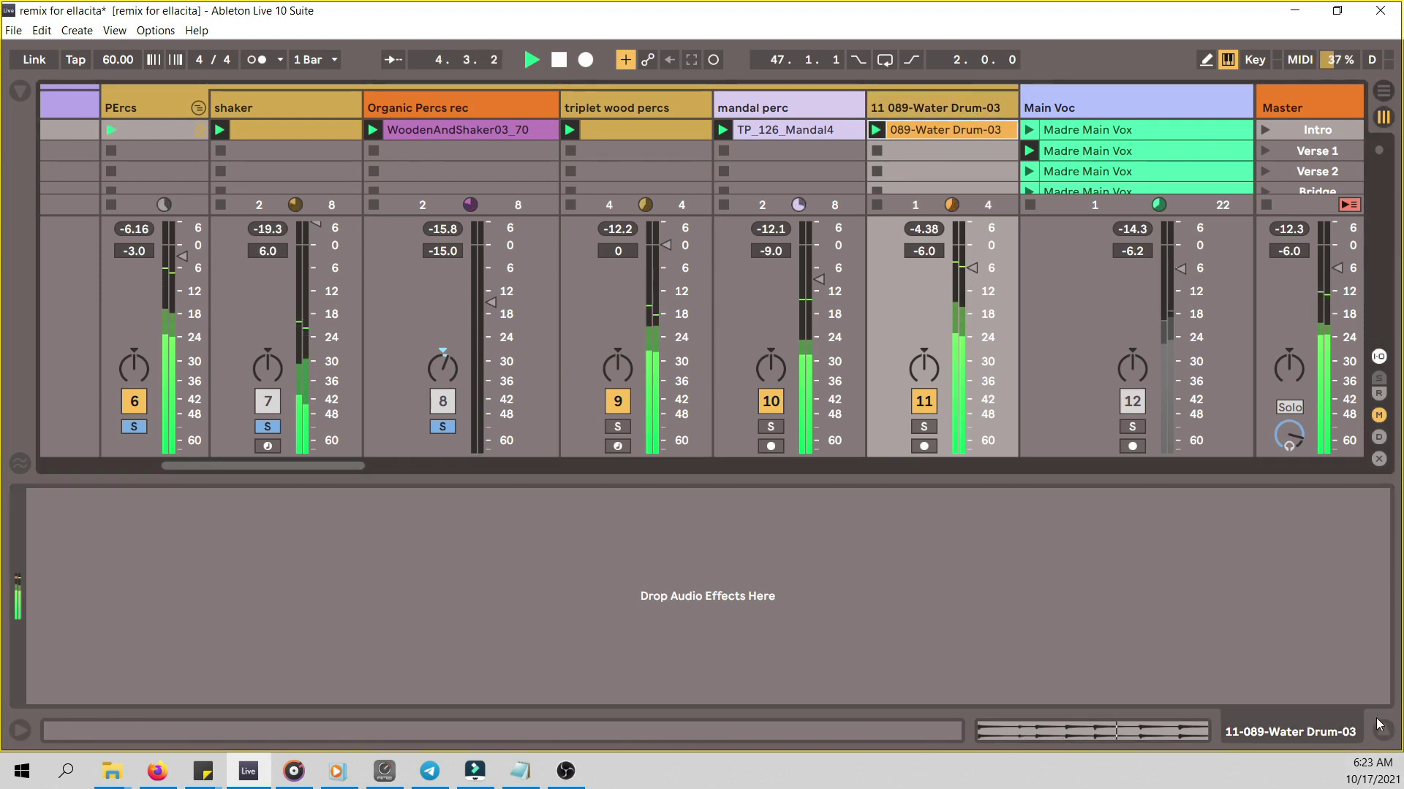
{"action": "key", "text": "ctrl+alt+l"}
{"action": "key", "text": "ctrl+alt+i"}
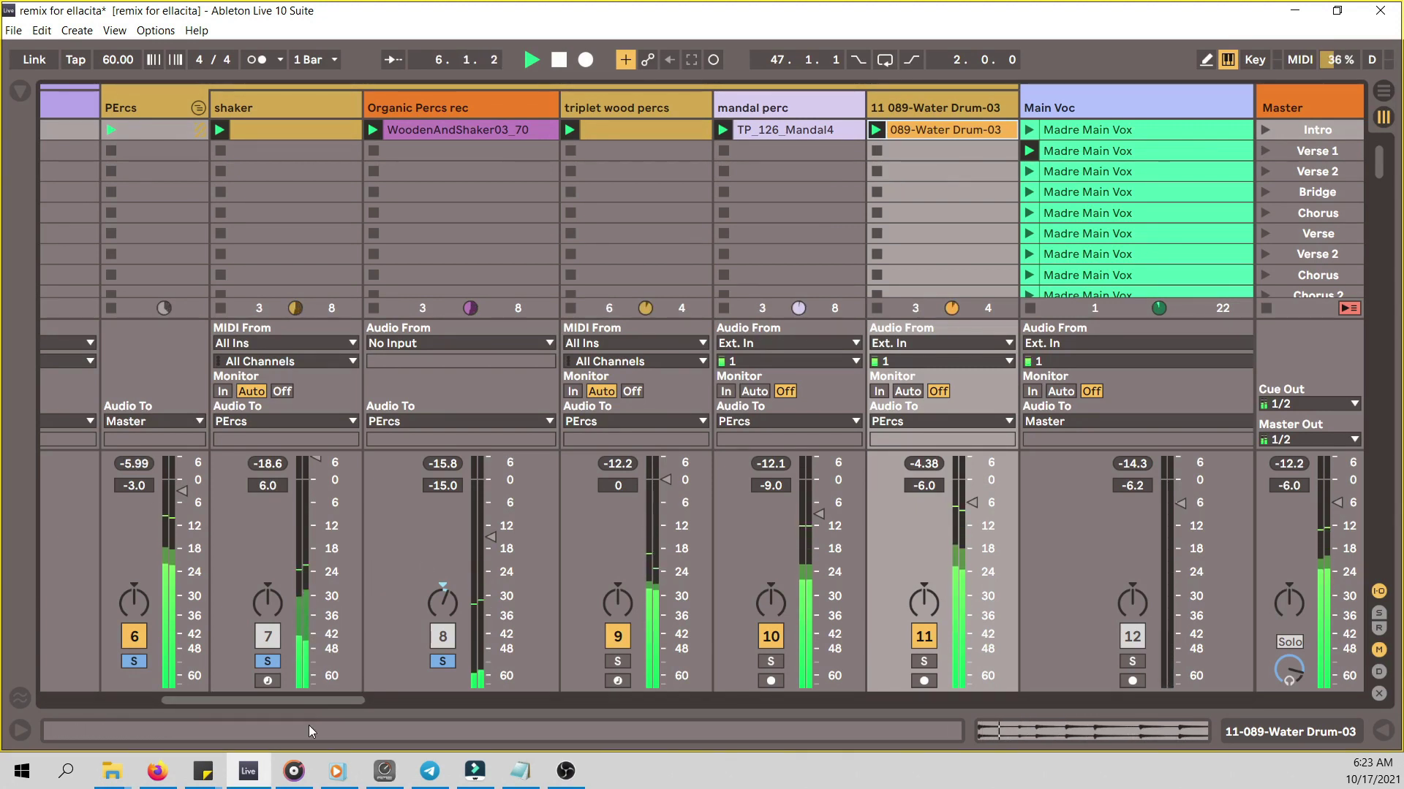
- Add the Main Voc track and the Main Guitar group to the solo, then stop playback
{"action": "left_click_drag", "start_coordinate": [322, 699], "coordinate": [405, 700]}
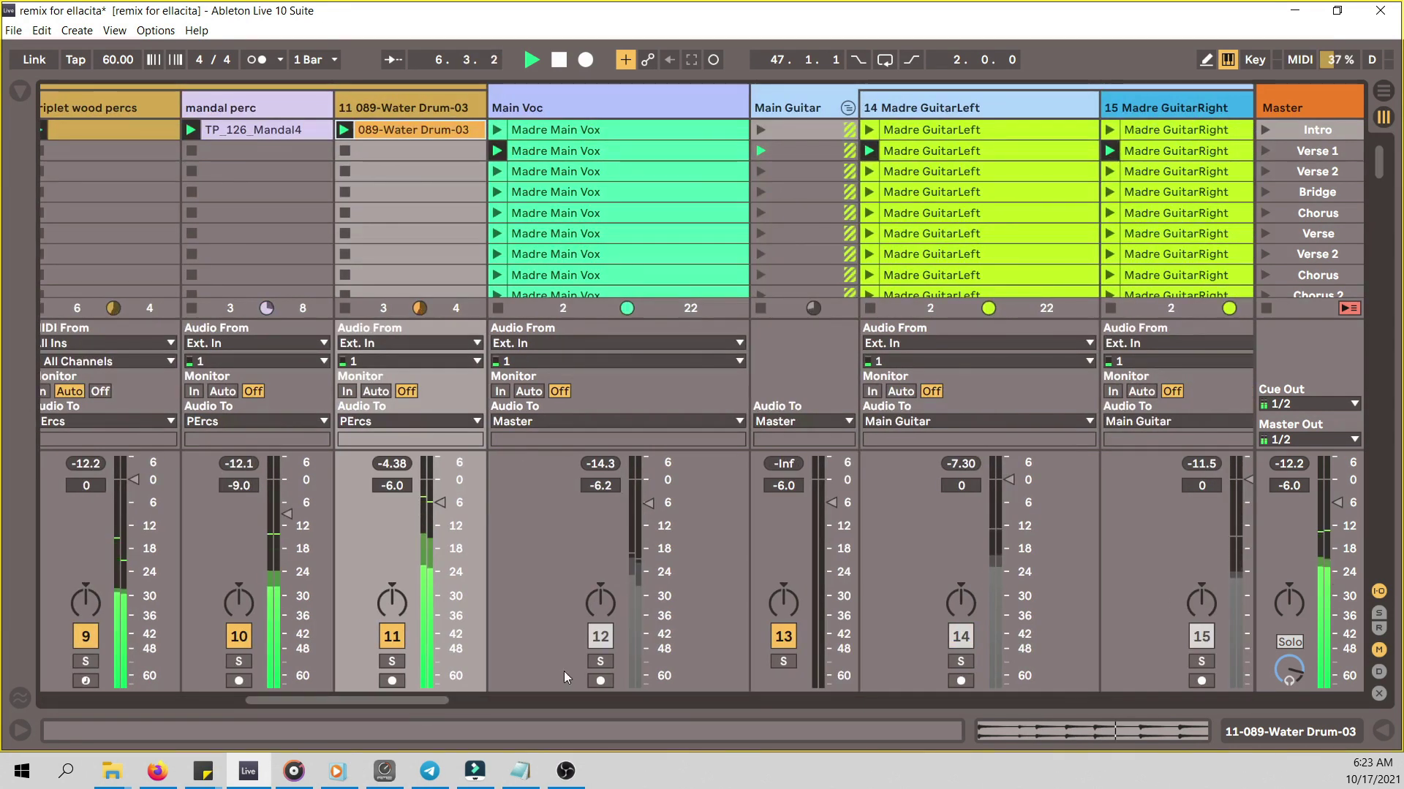
{"action": "left_click", "coordinate": [600, 662]}
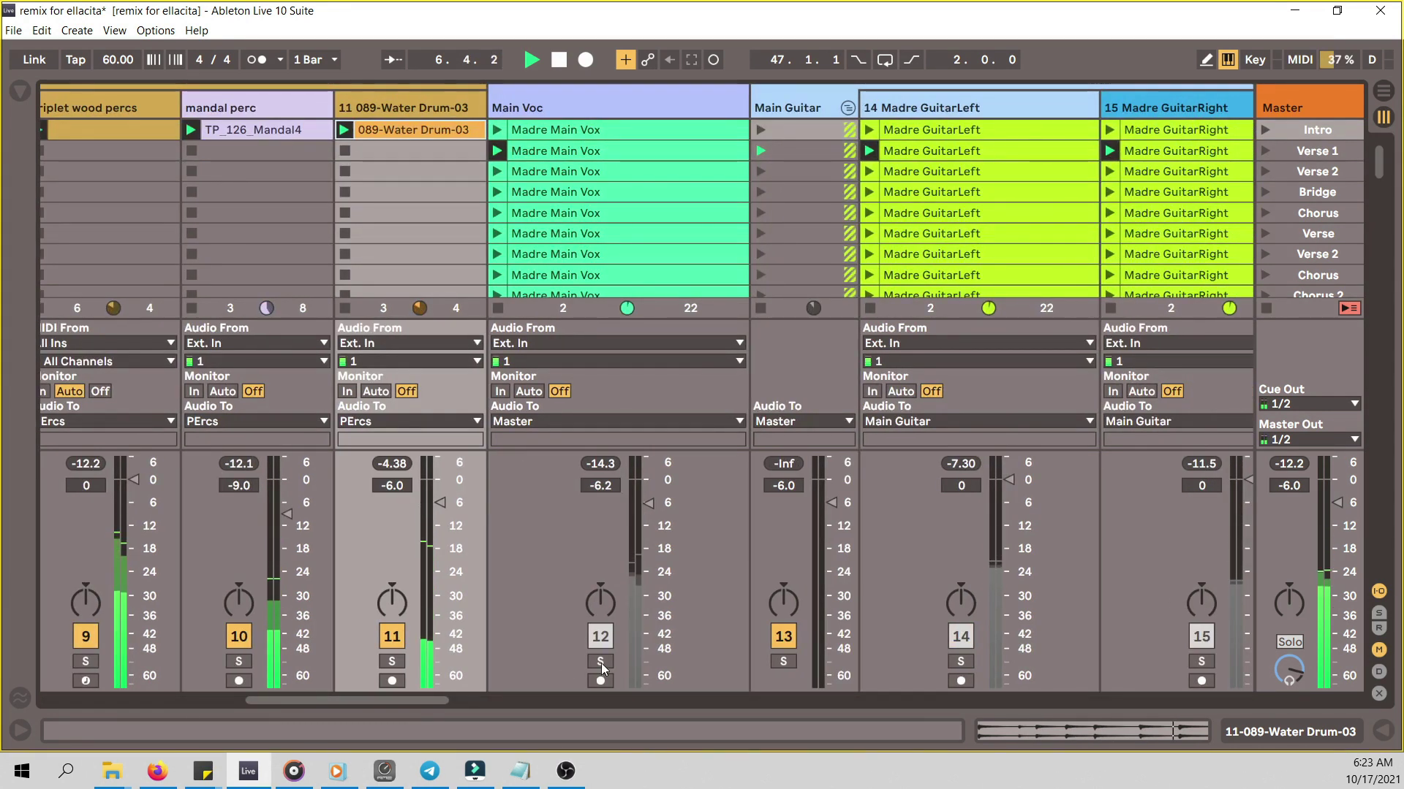
{"action": "left_click", "coordinate": [783, 662], "text": "ctrl"}
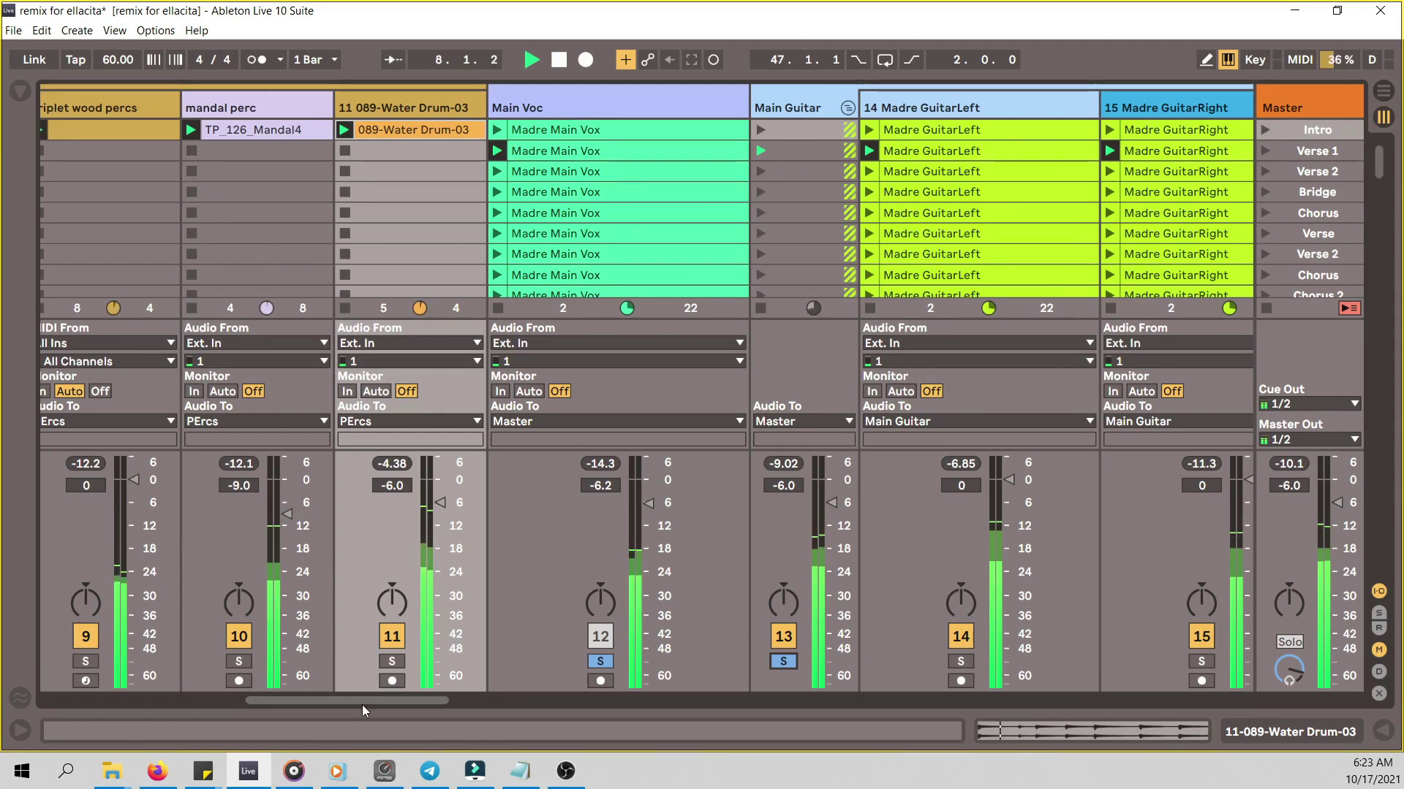
{"action": "left_click_drag", "start_coordinate": [361, 703], "coordinate": [563, 700]}
{"action": "key", "text": "space"}
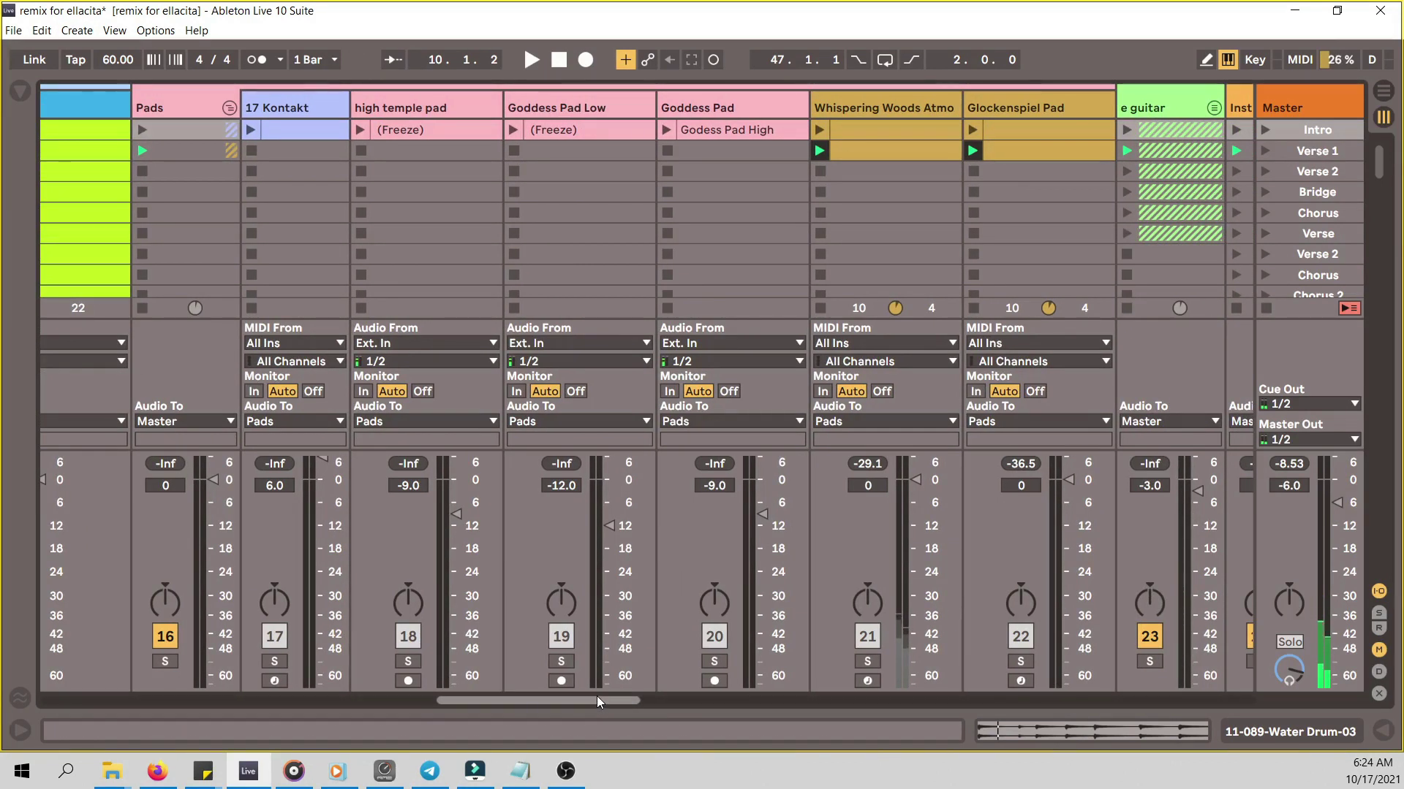
- Solo the Instr. group and inspect the MIDI notes of the Pan Pipes FK track's Intro clip
{"action": "left_click_drag", "start_coordinate": [596, 696], "coordinate": [712, 705]}
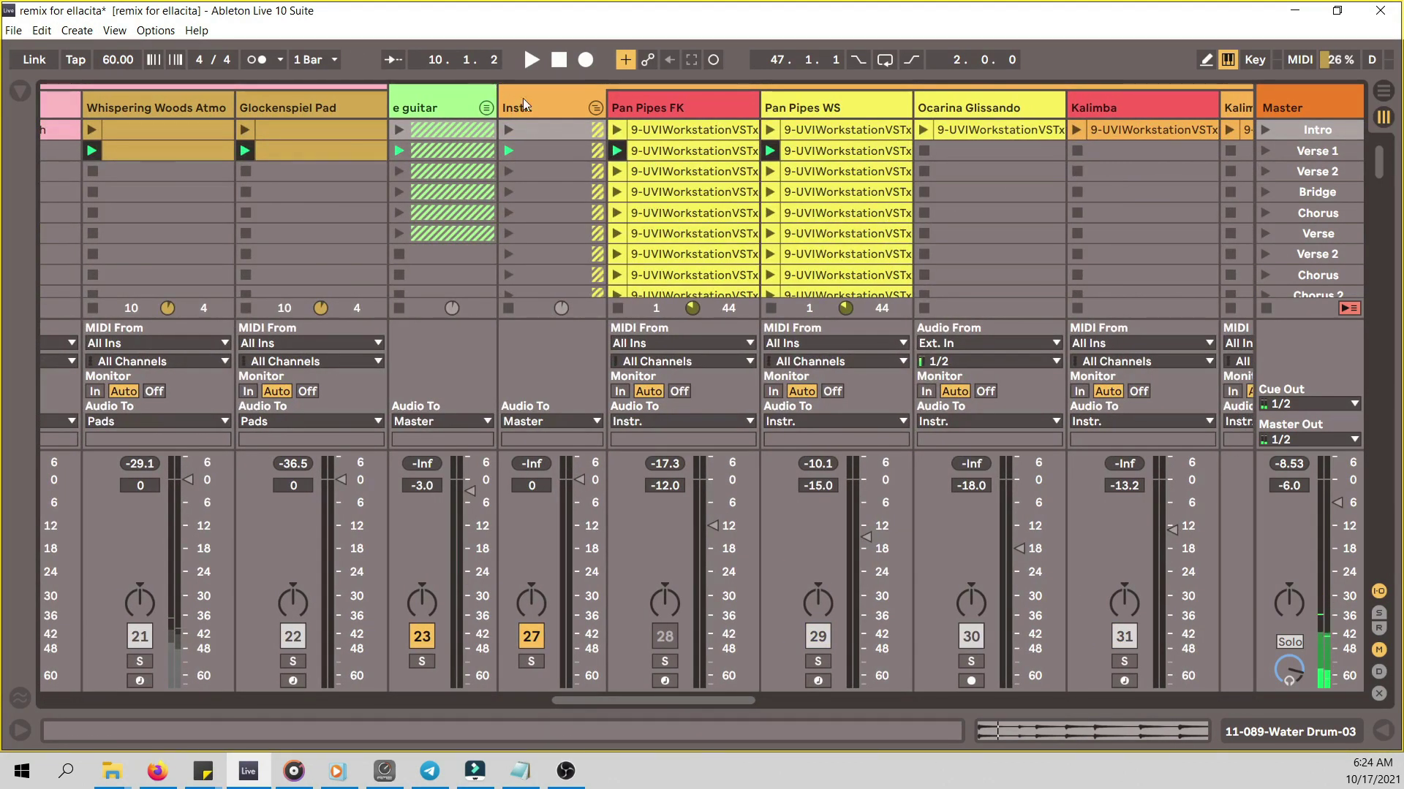
{"action": "left_click_drag", "start_coordinate": [722, 702], "coordinate": [778, 708]}
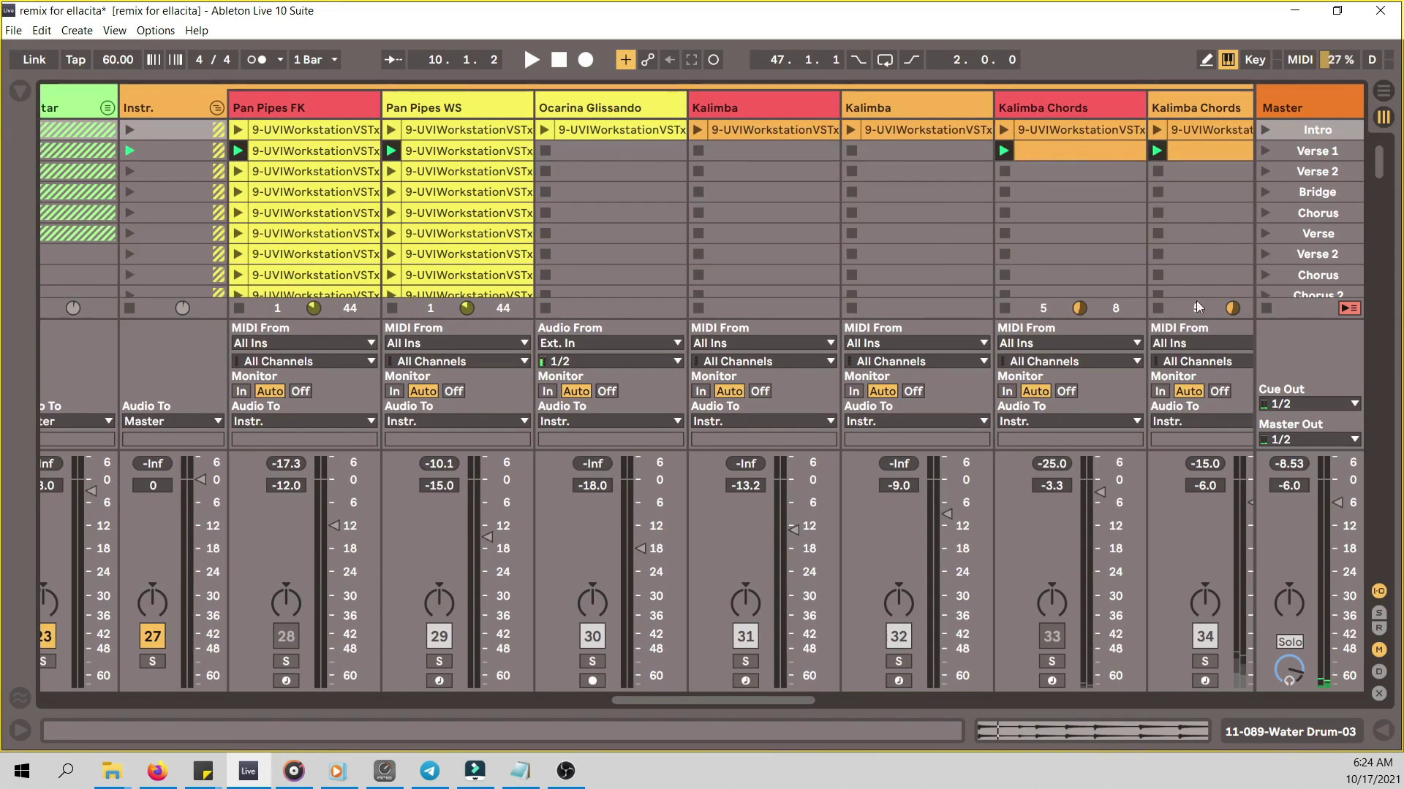
{"action": "left_click_drag", "start_coordinate": [784, 701], "coordinate": [760, 717]}
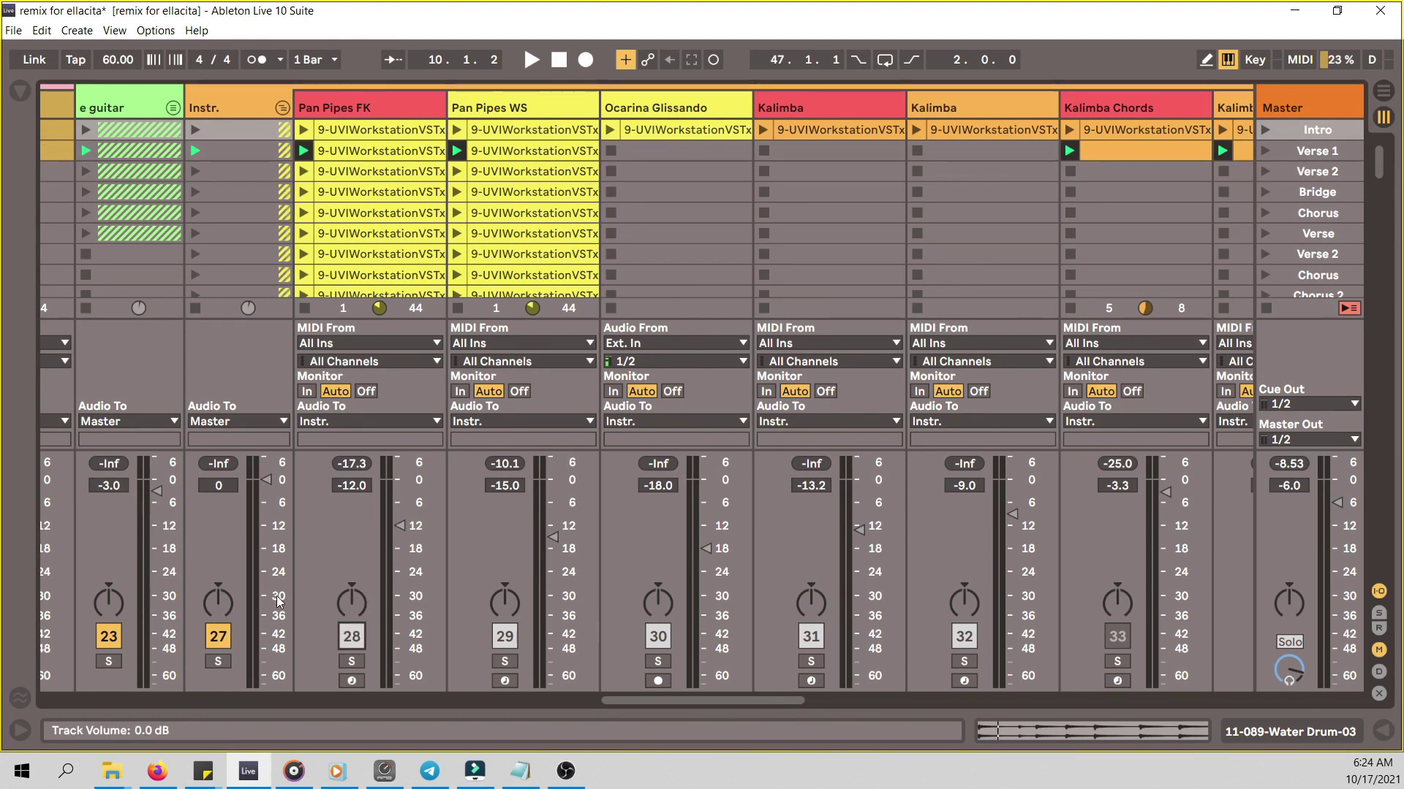
{"action": "left_click", "coordinate": [220, 662]}
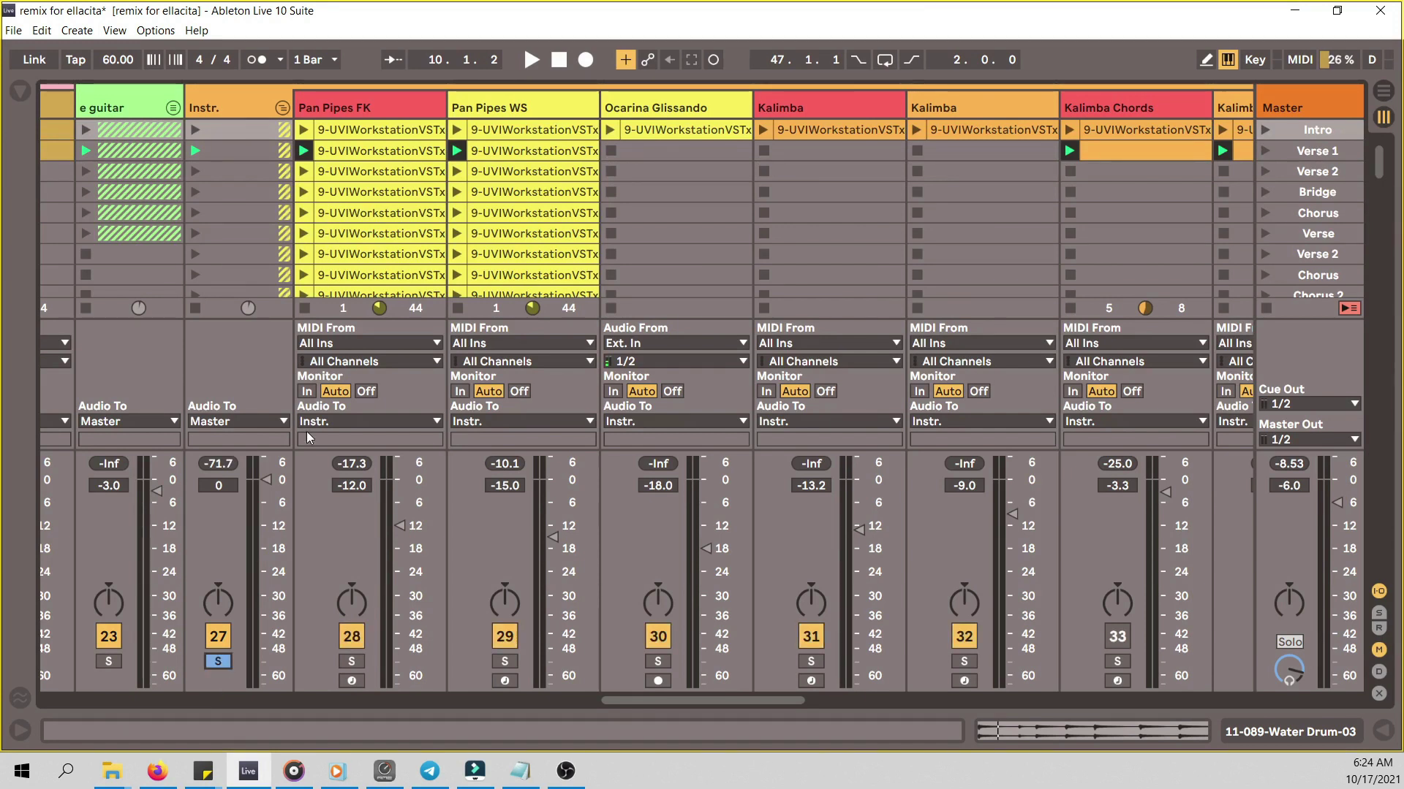
{"action": "double_click", "coordinate": [367, 129]}
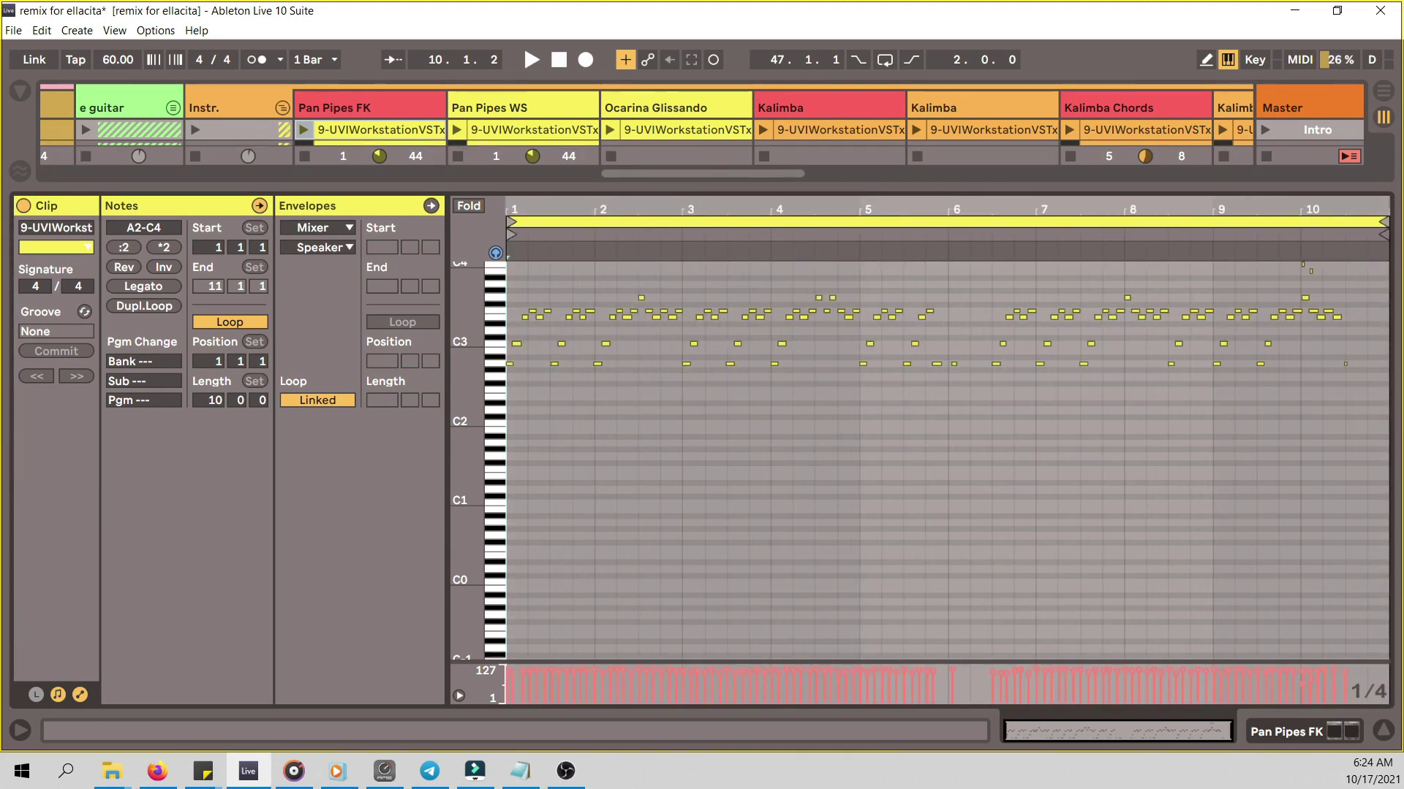
{"action": "left_click", "coordinate": [1383, 727]}
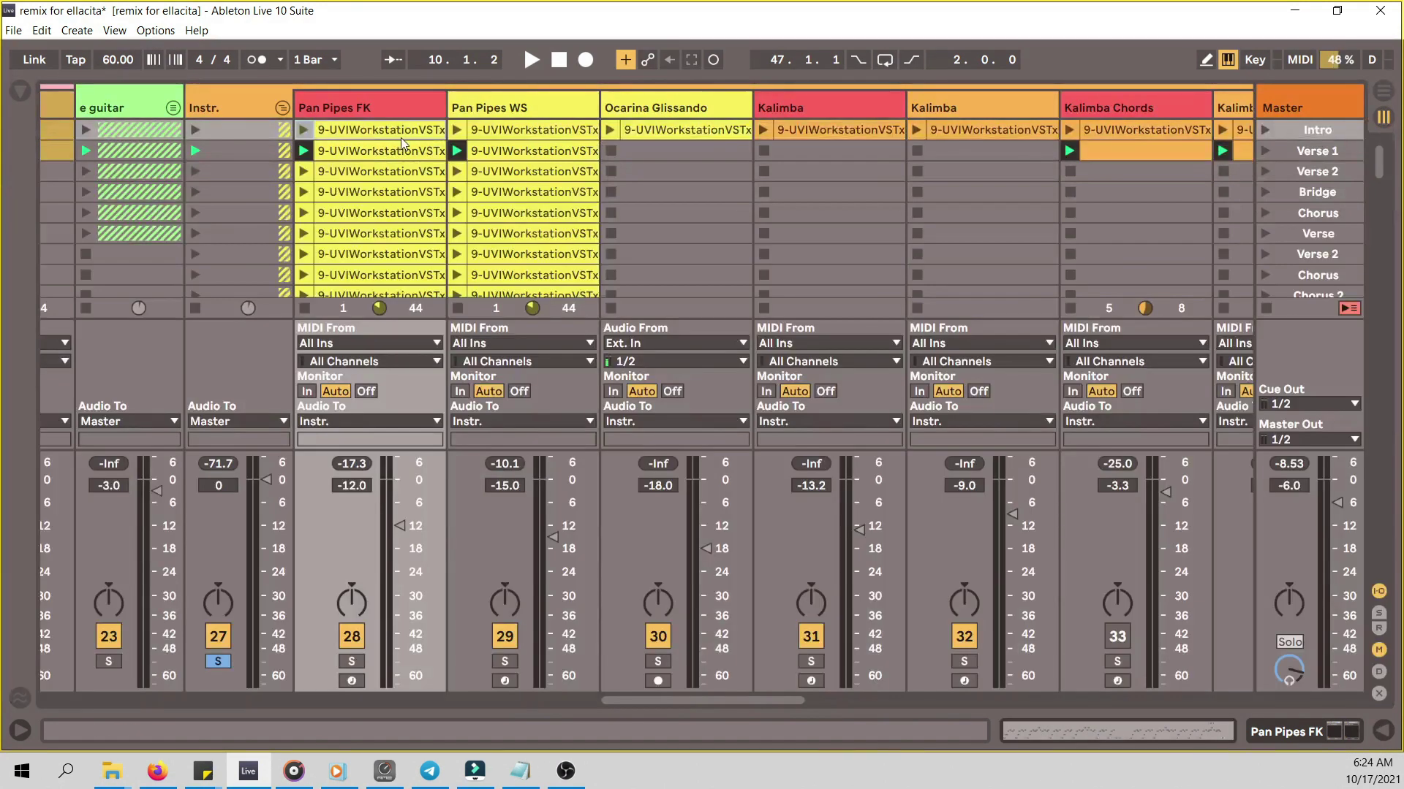
- Solo the Pan Pipes FK track, play its Intro and Verse 1 clips, and check its device chain and the Verse 1 MIDI notes
{"action": "left_click", "coordinate": [303, 130]}
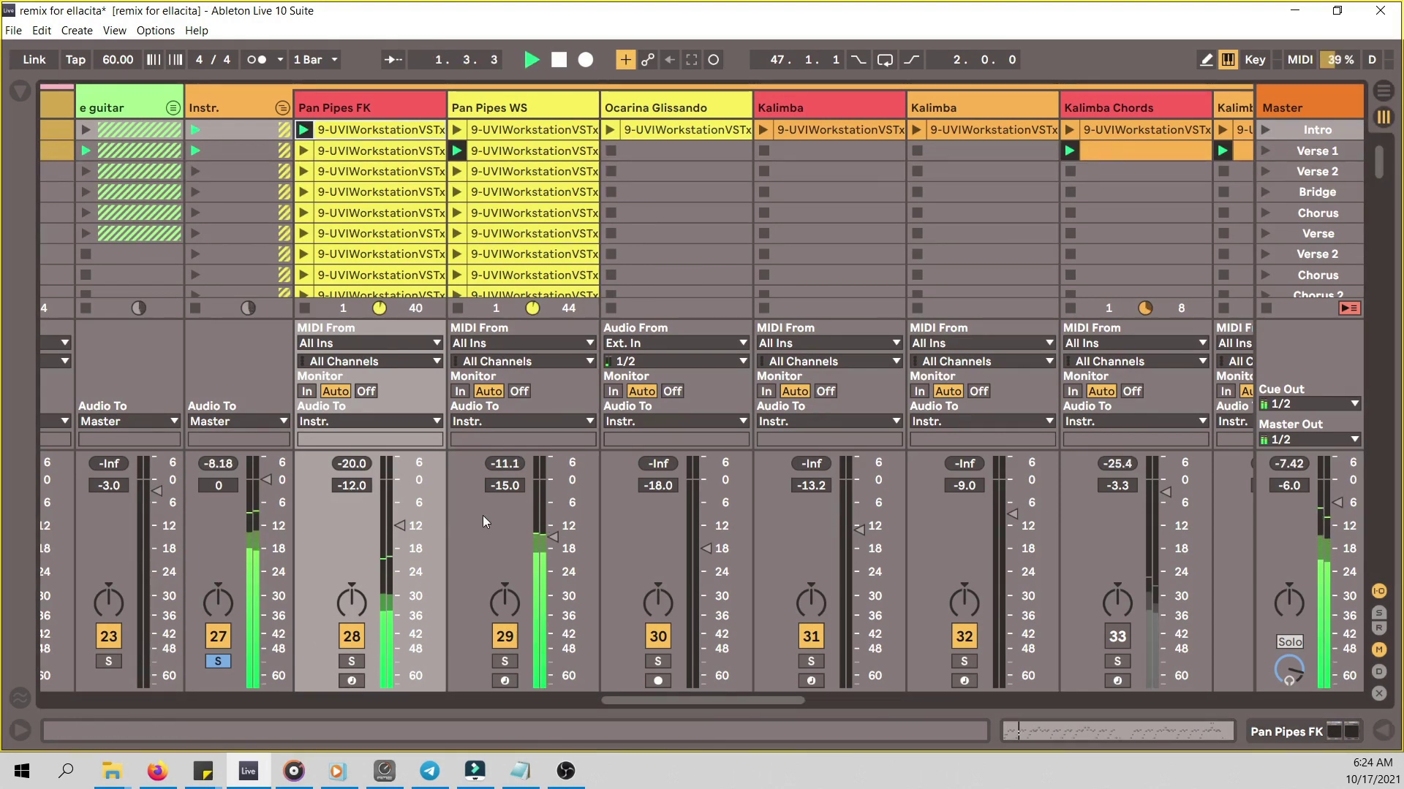
{"action": "left_click", "coordinate": [351, 660]}
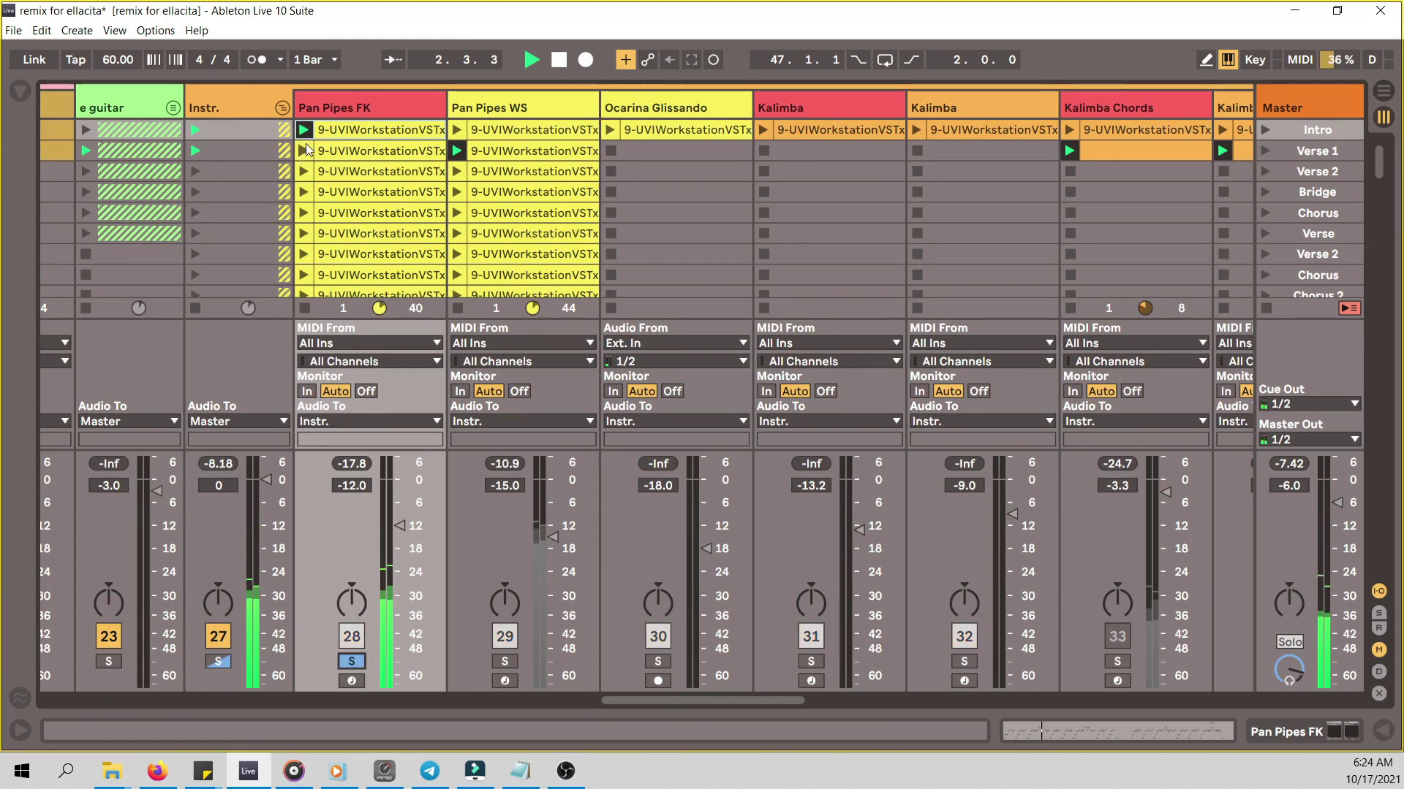
{"action": "key", "text": "ctrl+alt+l"}
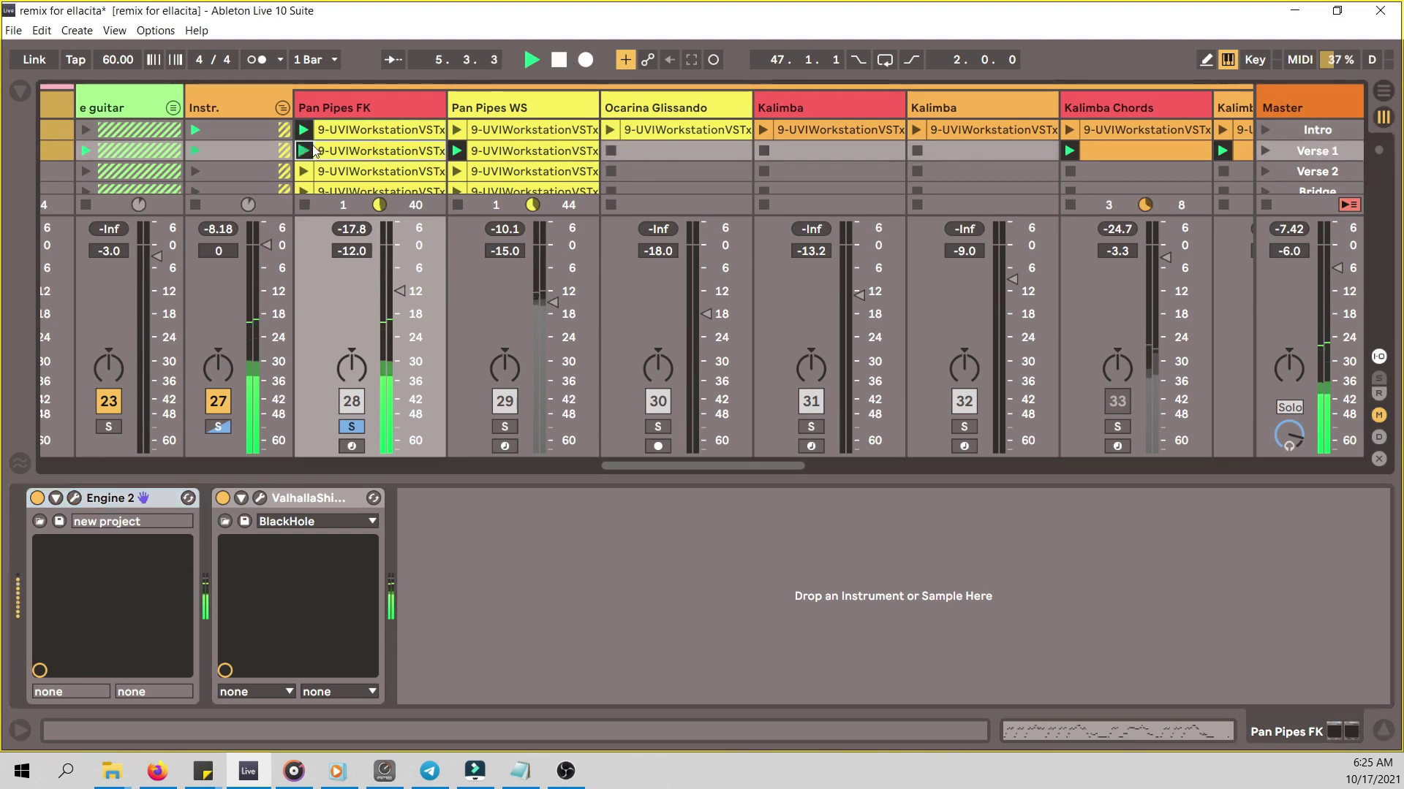
{"action": "left_click_drag", "start_coordinate": [521, 476], "coordinate": [521, 211]}
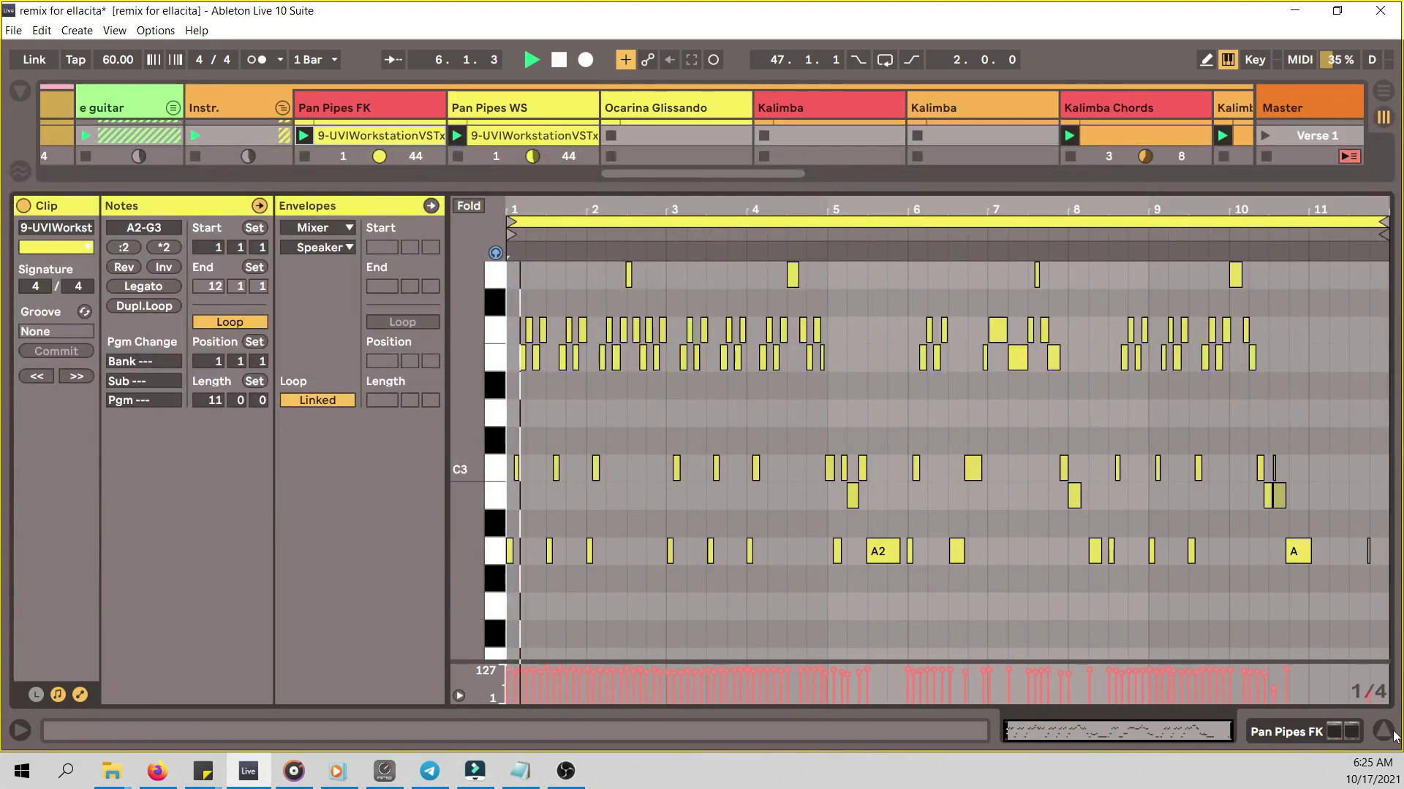
{"action": "key", "text": "ctrl+alt+l"}
{"action": "scroll", "coordinate": [481, 285], "scroll_direction": "up", "scroll_amount": 1}
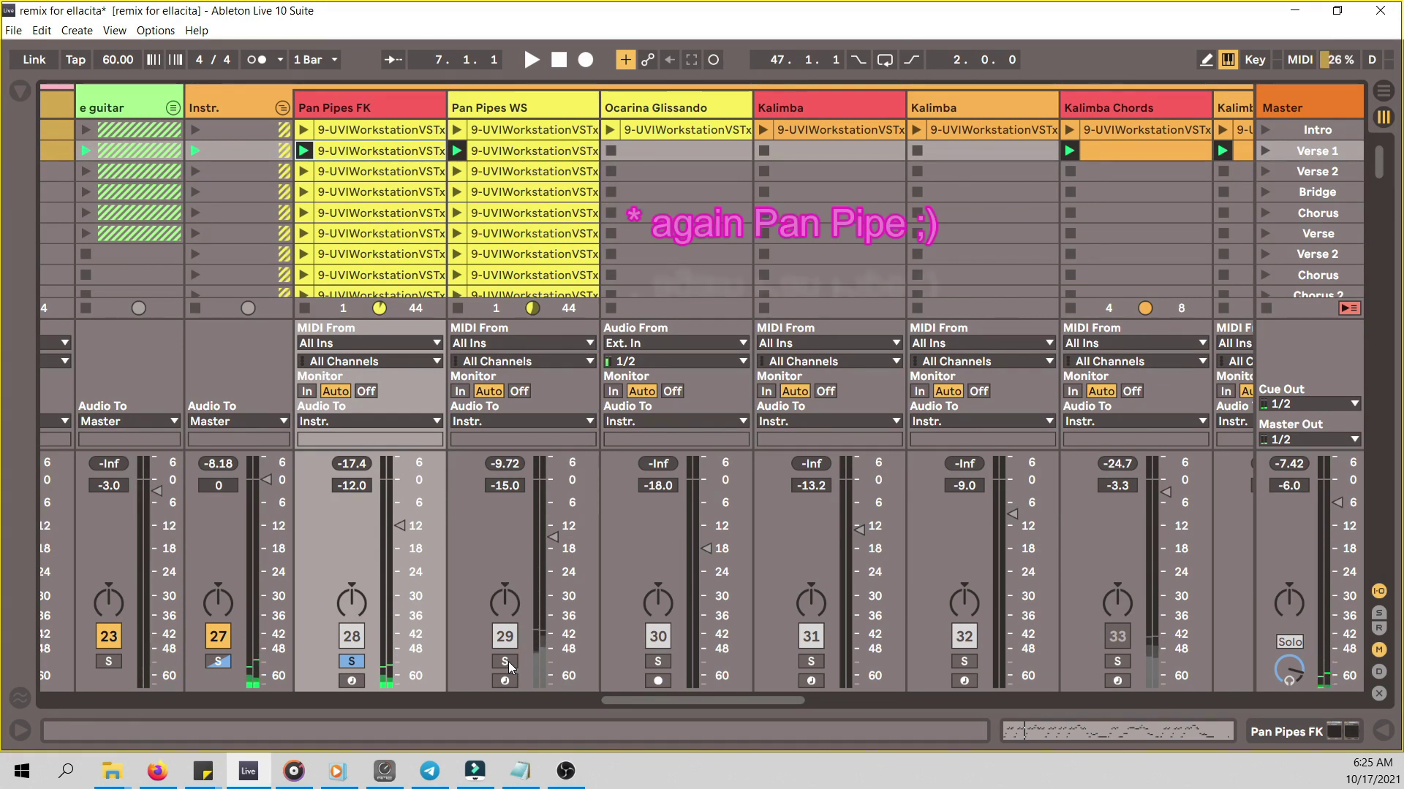
- Solo the Pan Pipes WS track, inspect its UVIWorkstation Latin Panpipe instrument with playback stopped, and close the plug-in window
{"action": "left_click", "coordinate": [506, 662]}
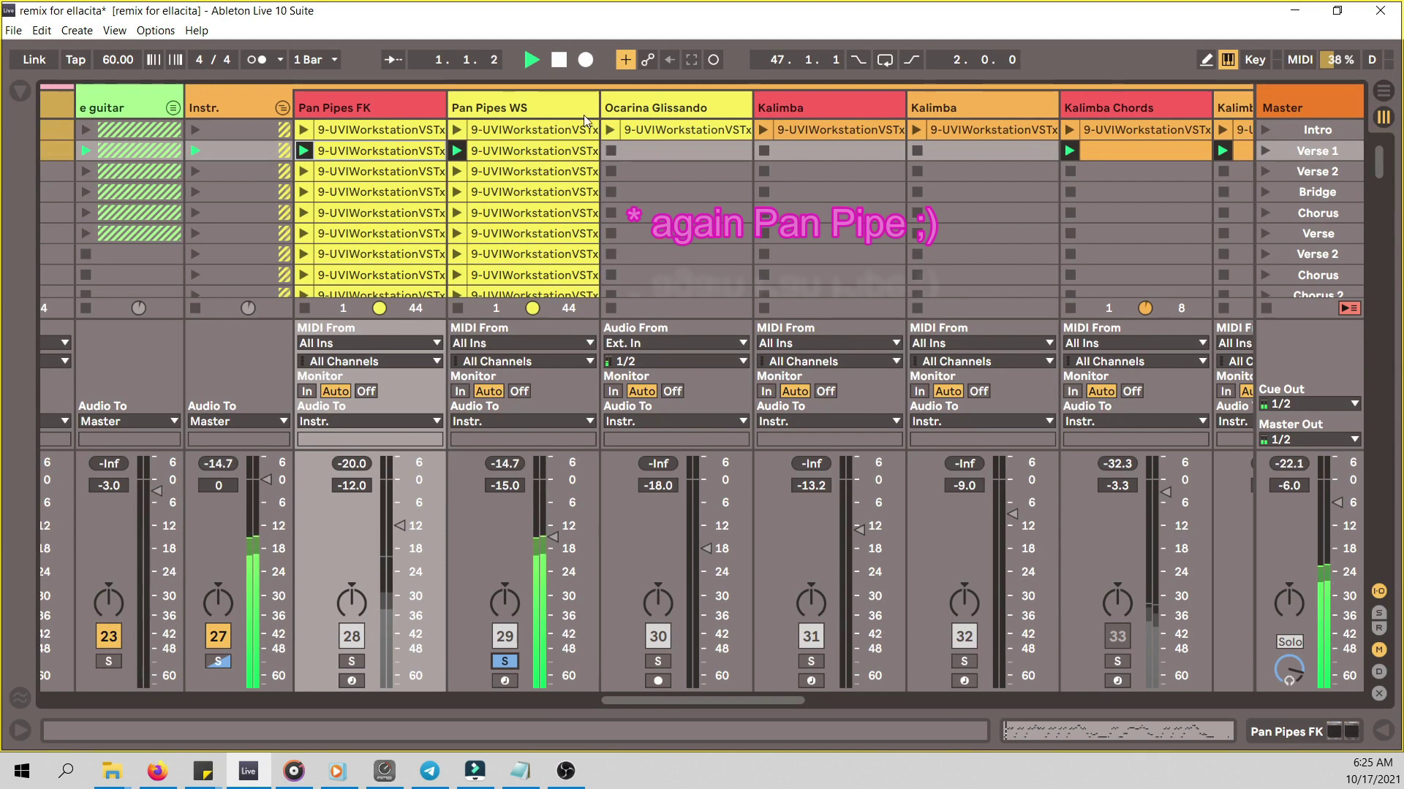
{"action": "double_click", "coordinate": [536, 107]}
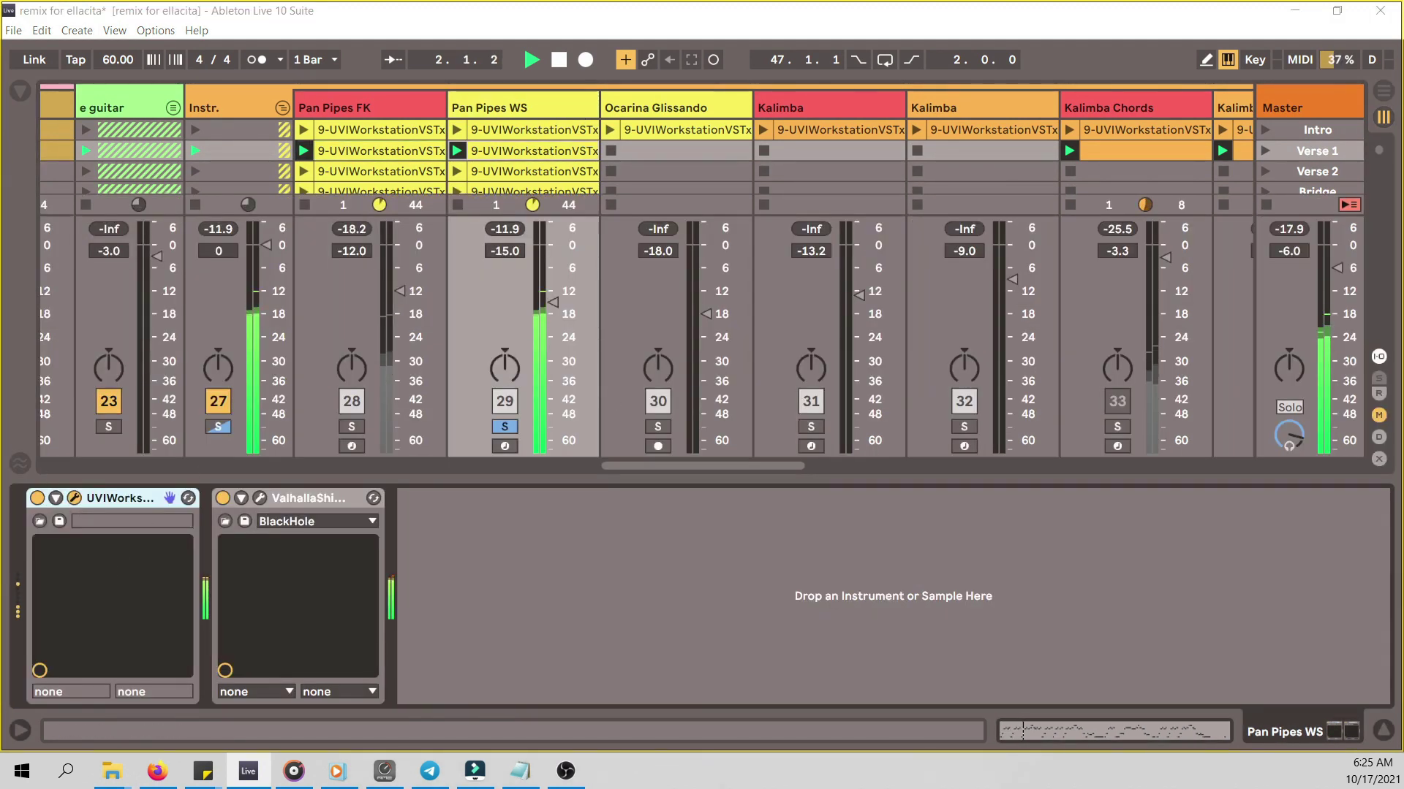
{"action": "left_click", "coordinate": [75, 499]}
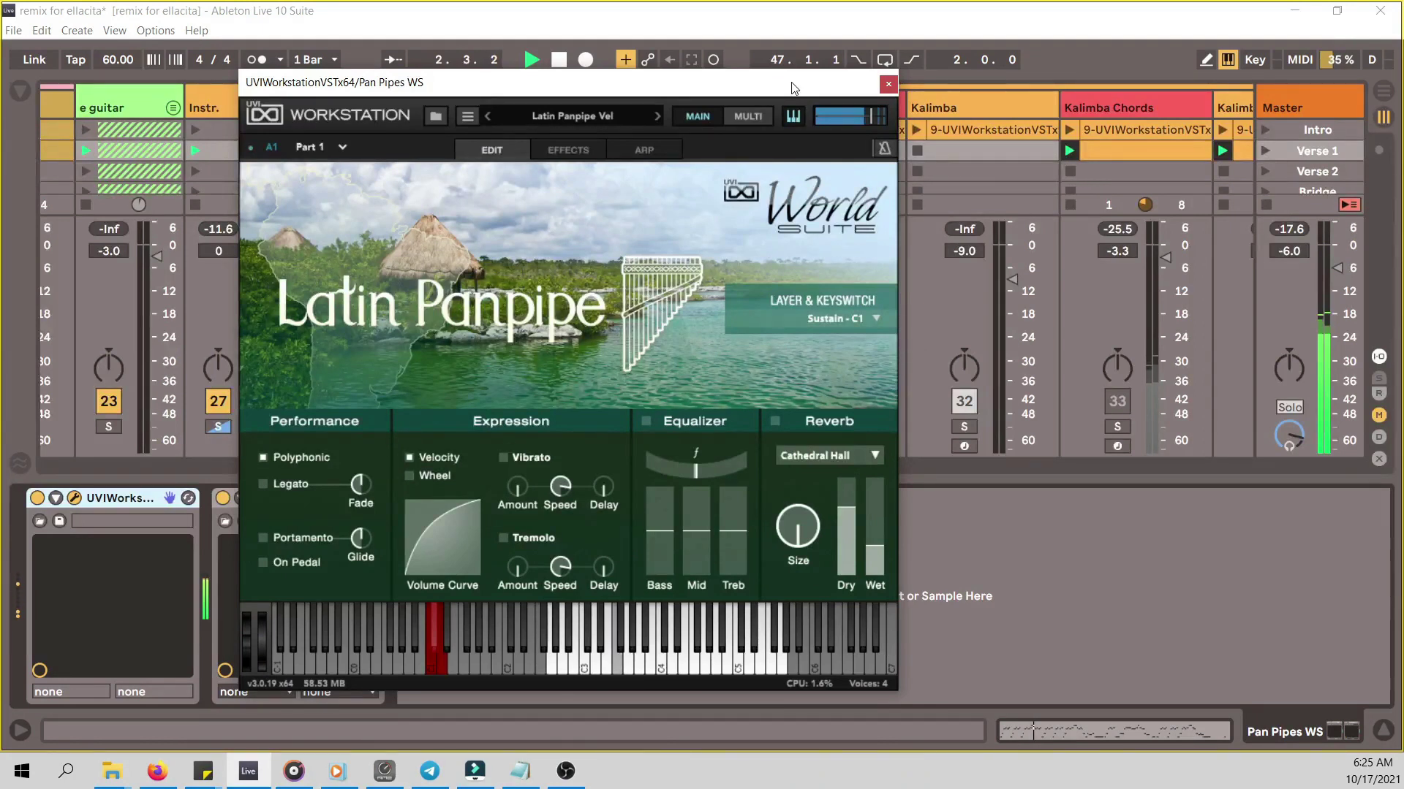
{"action": "key", "text": "space"}
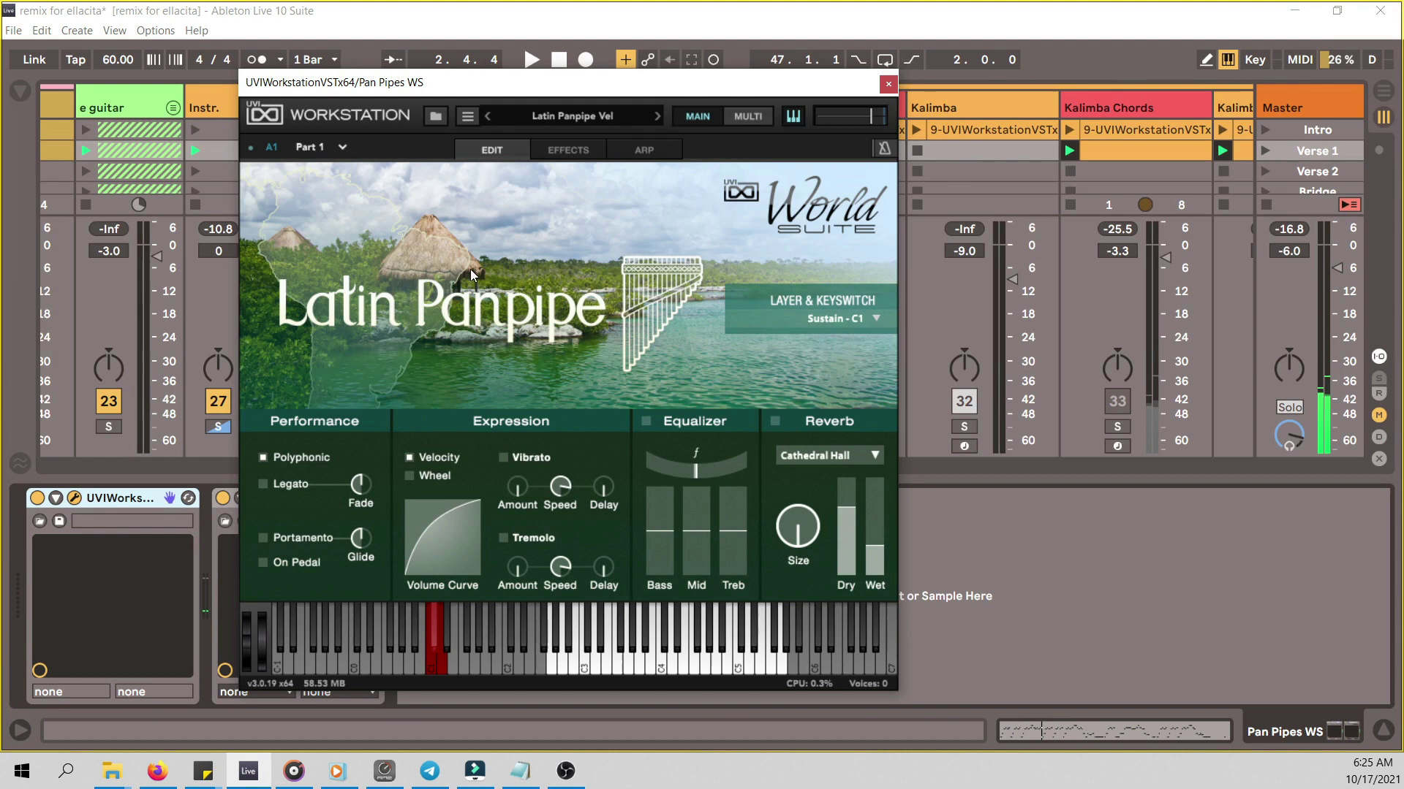
{"action": "left_click_drag", "start_coordinate": [679, 92], "coordinate": [732, 93]}
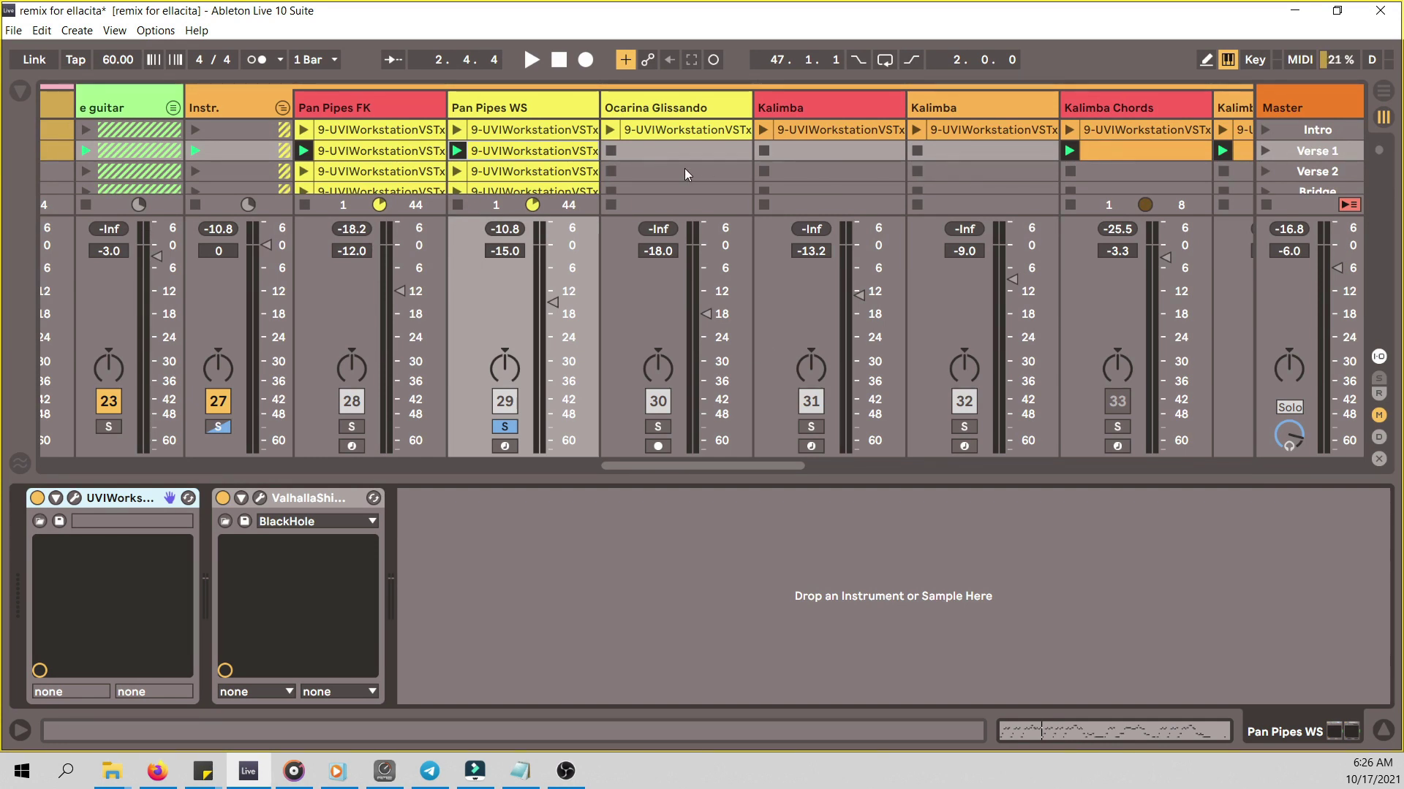
- Solo the Ocarina Glissando track, launch its Intro clip and inspect the clip's waveform, closing the clip details when done
{"action": "left_click", "coordinate": [658, 426]}
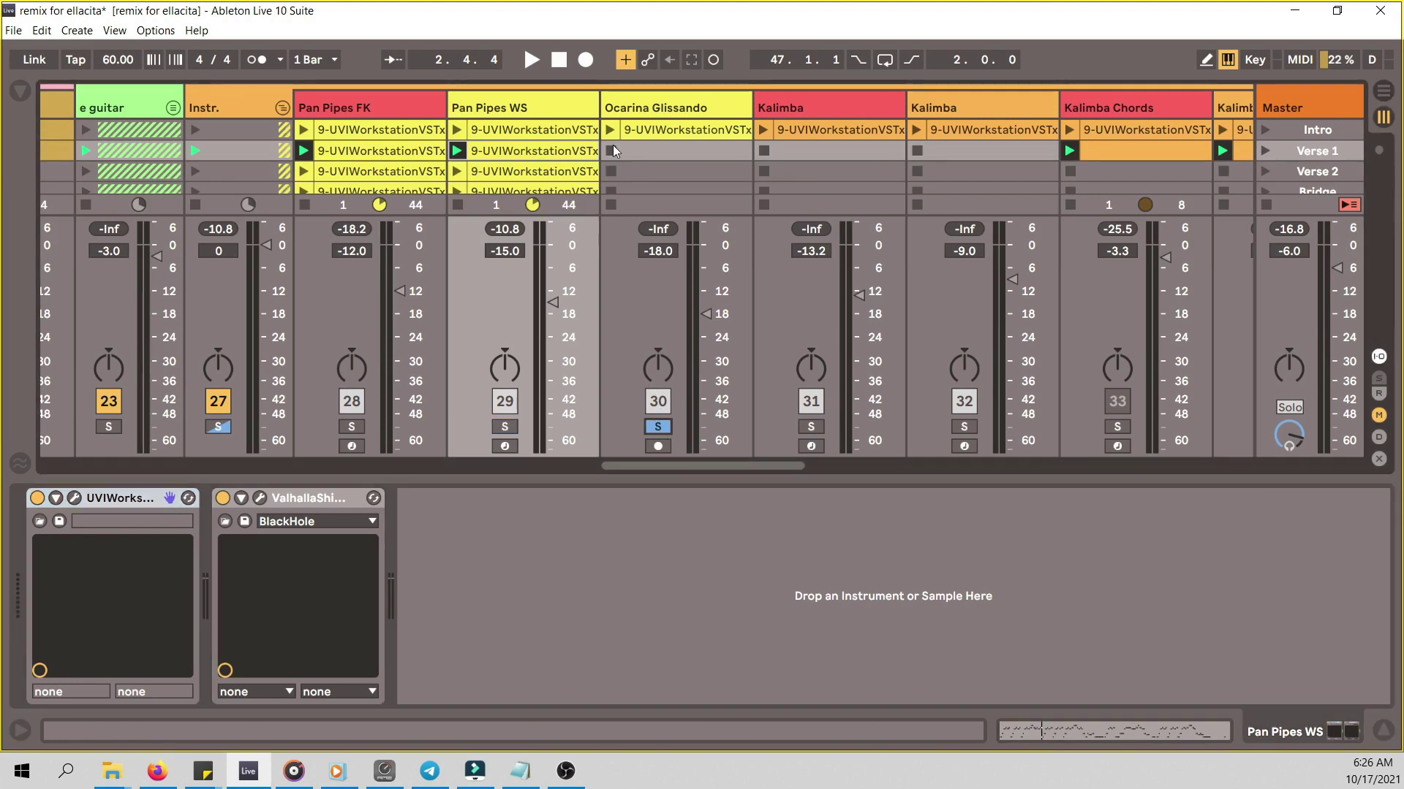
{"action": "left_click", "coordinate": [609, 130]}
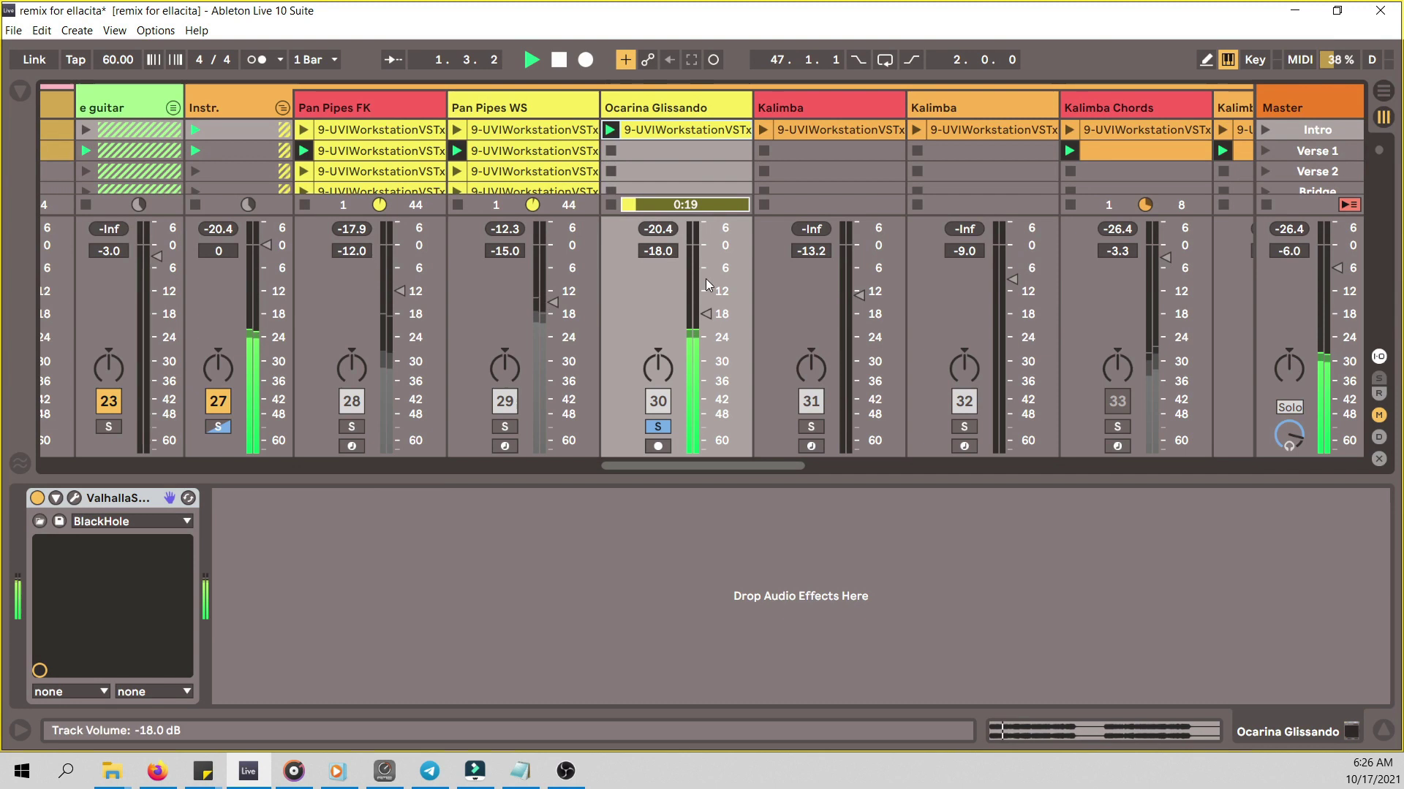
{"action": "double_click", "coordinate": [687, 130]}
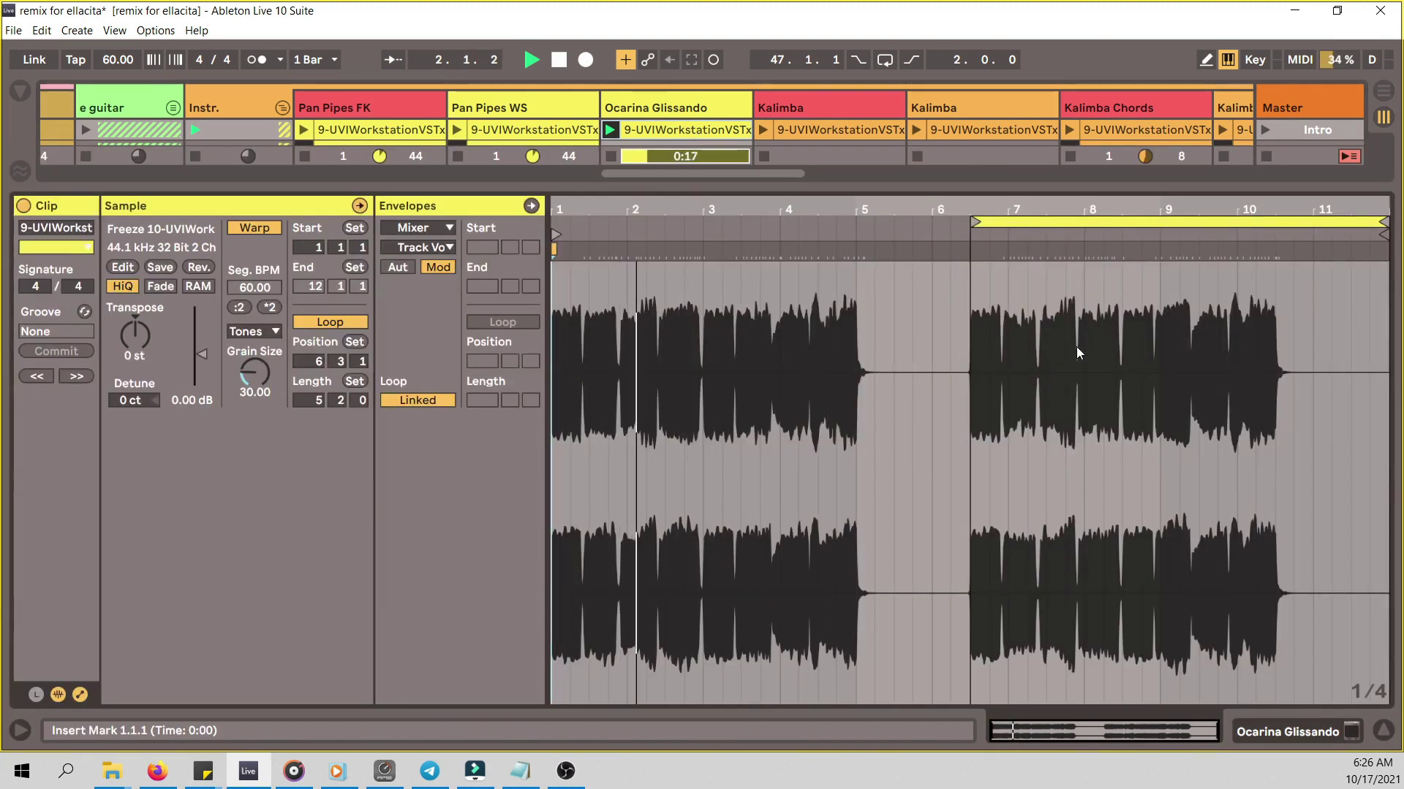
{"action": "left_click", "coordinate": [1383, 732]}
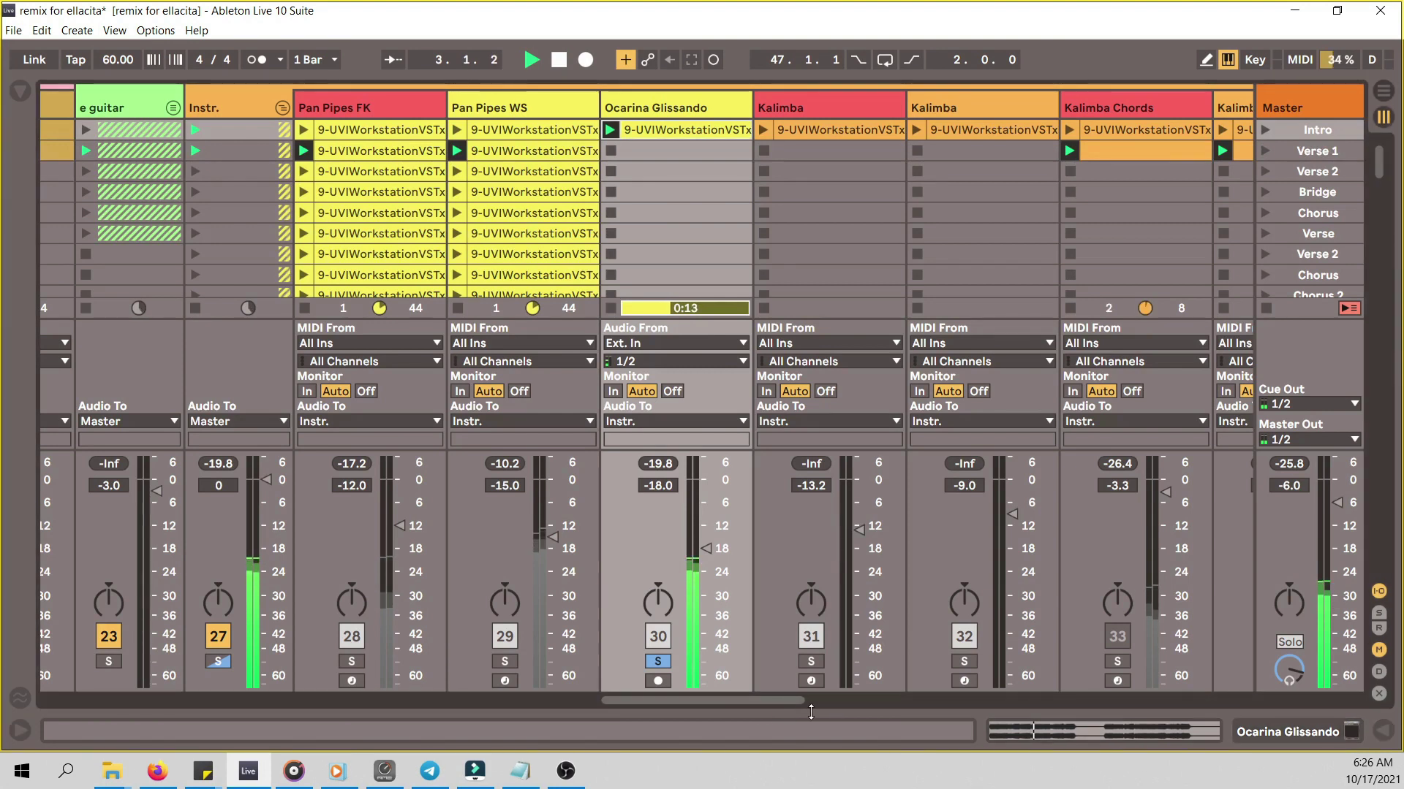
- Launch the Intro clip of Kalimba track 31, solo the track and inspect the clip's MIDI notes
{"action": "scroll", "coordinate": [802, 700], "scroll_direction": "right", "scroll_amount": 3}
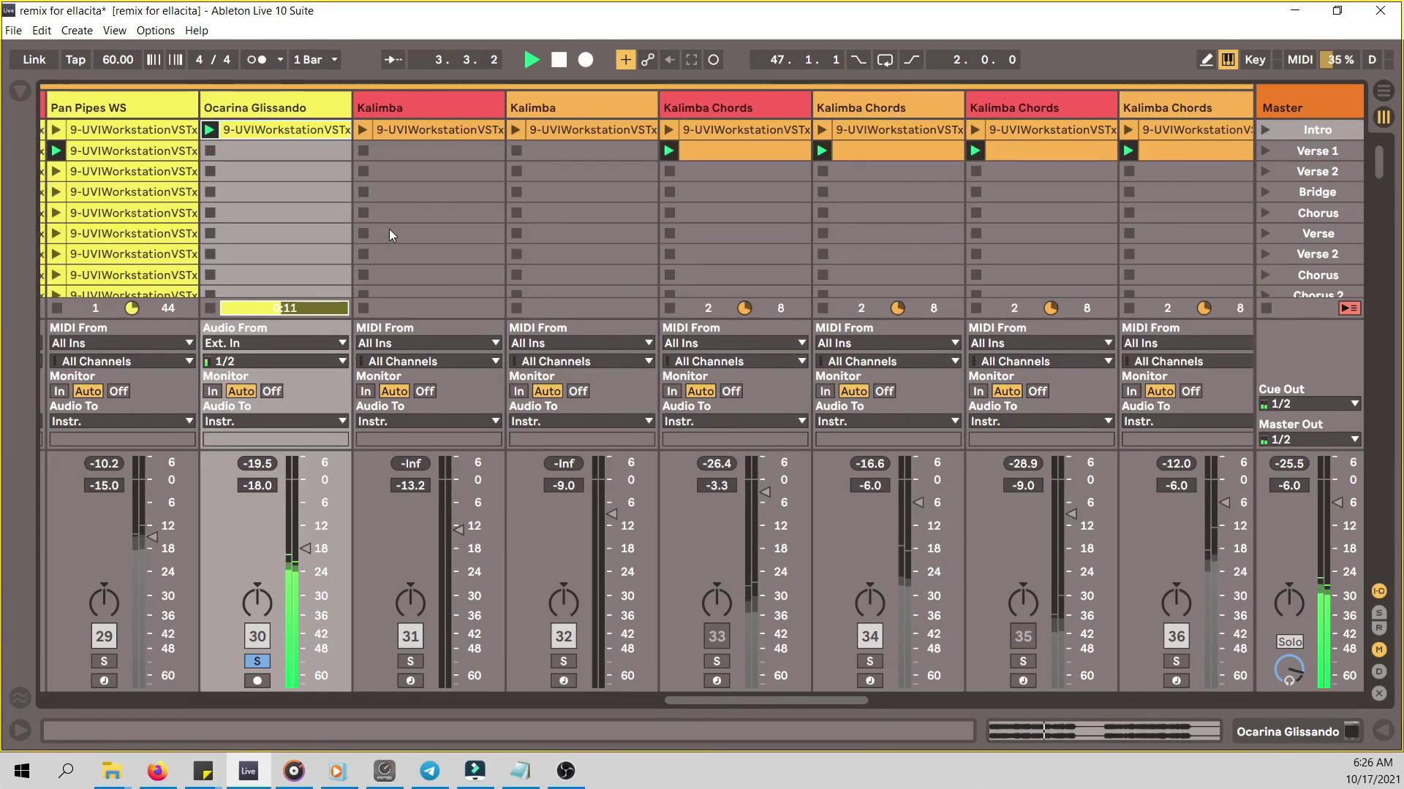
{"action": "left_click", "coordinate": [362, 131]}
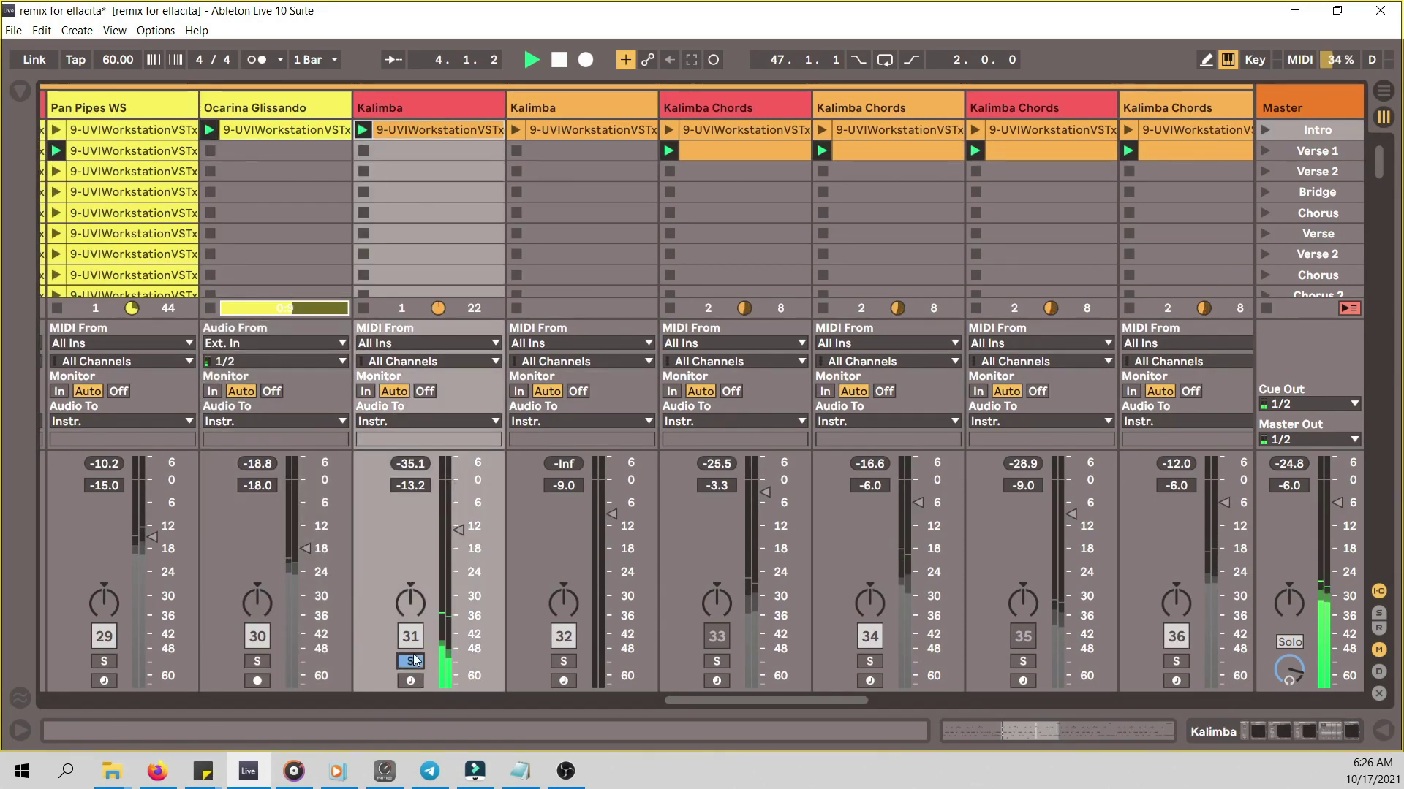
{"action": "double_click", "coordinate": [488, 135]}
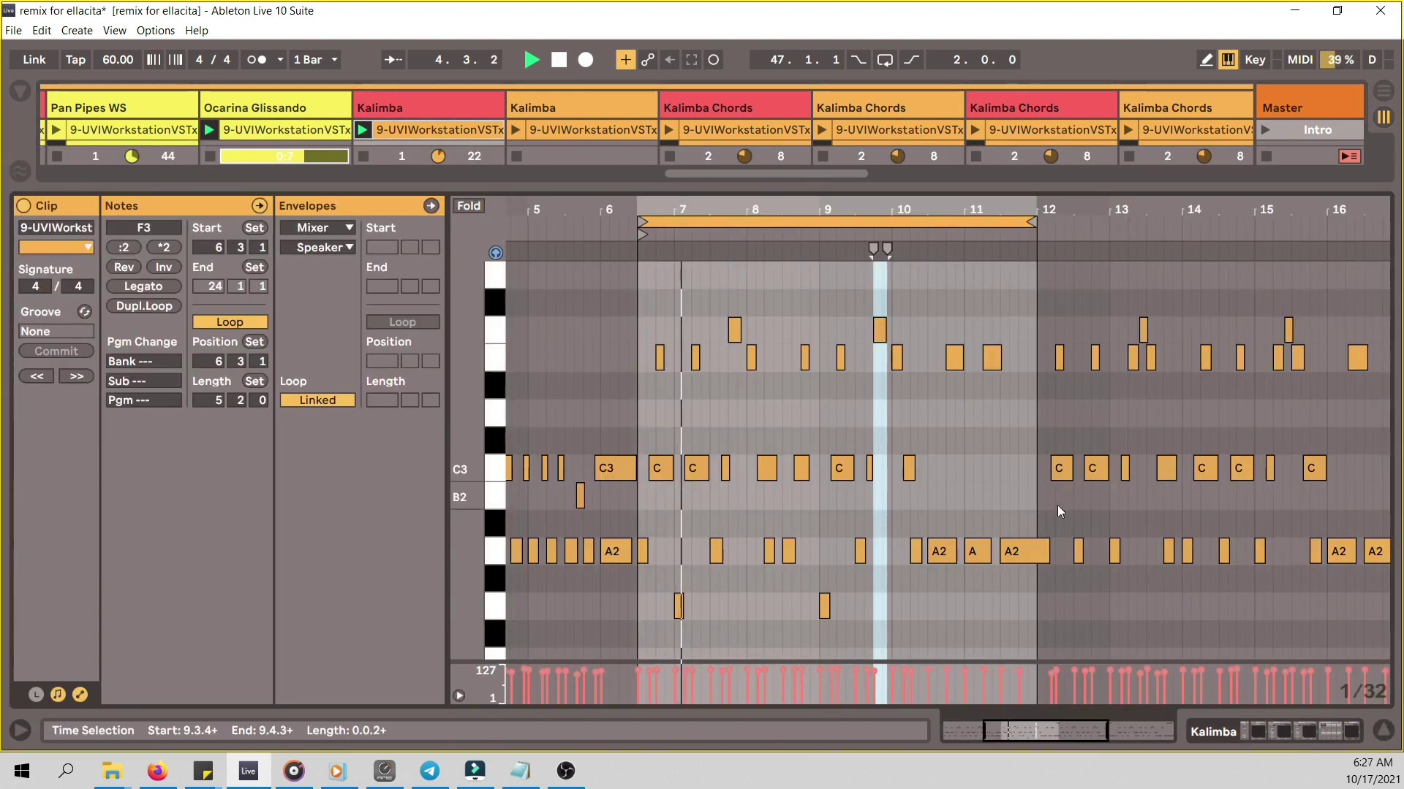
- Show the Kalimba track's device chain and check the Master Tune in its Kontakt Meditation instrument, then close the Kontakt window
{"action": "key", "text": "shift+Tab"}
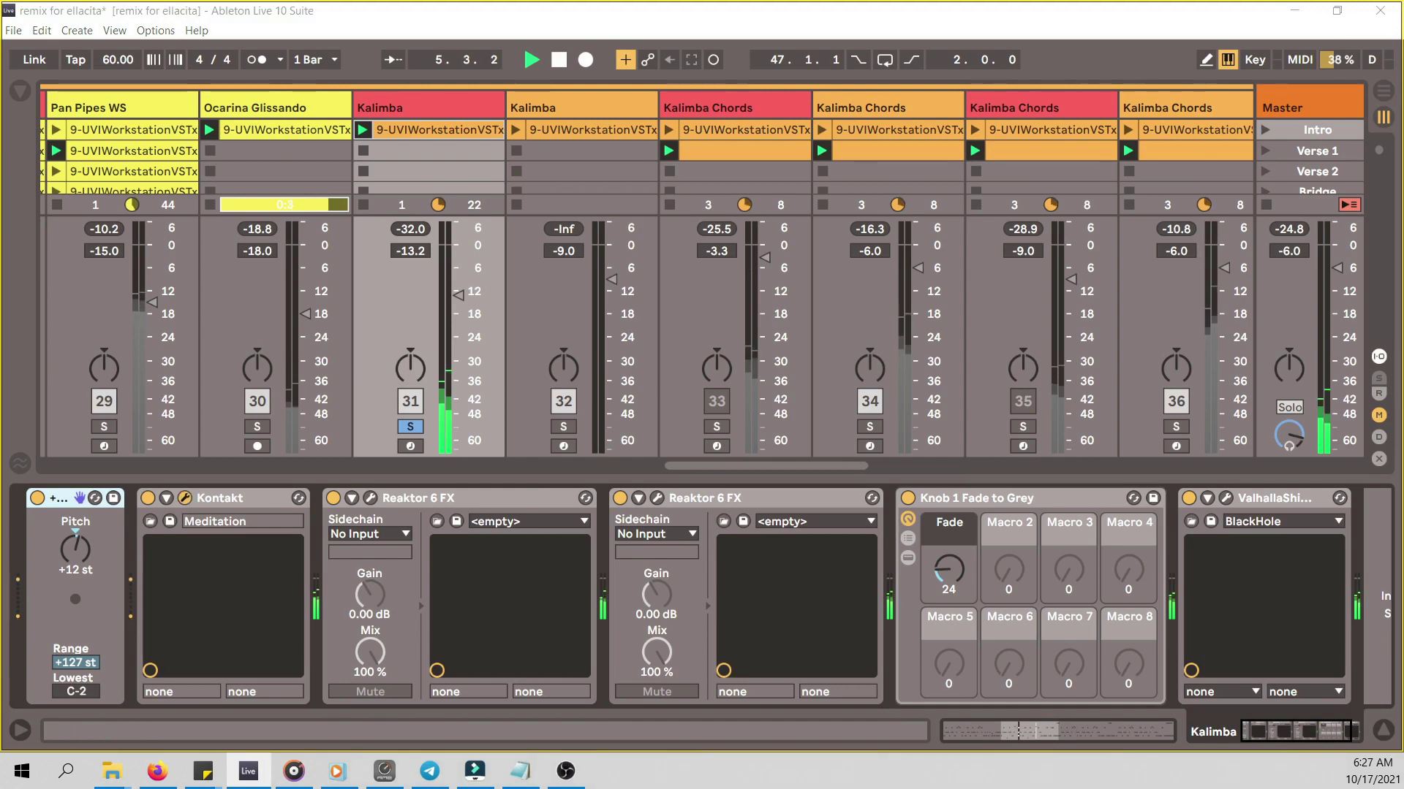
{"action": "left_click", "coordinate": [185, 502]}
{"action": "left_click_drag", "start_coordinate": [618, 88], "coordinate": [619, 61]}
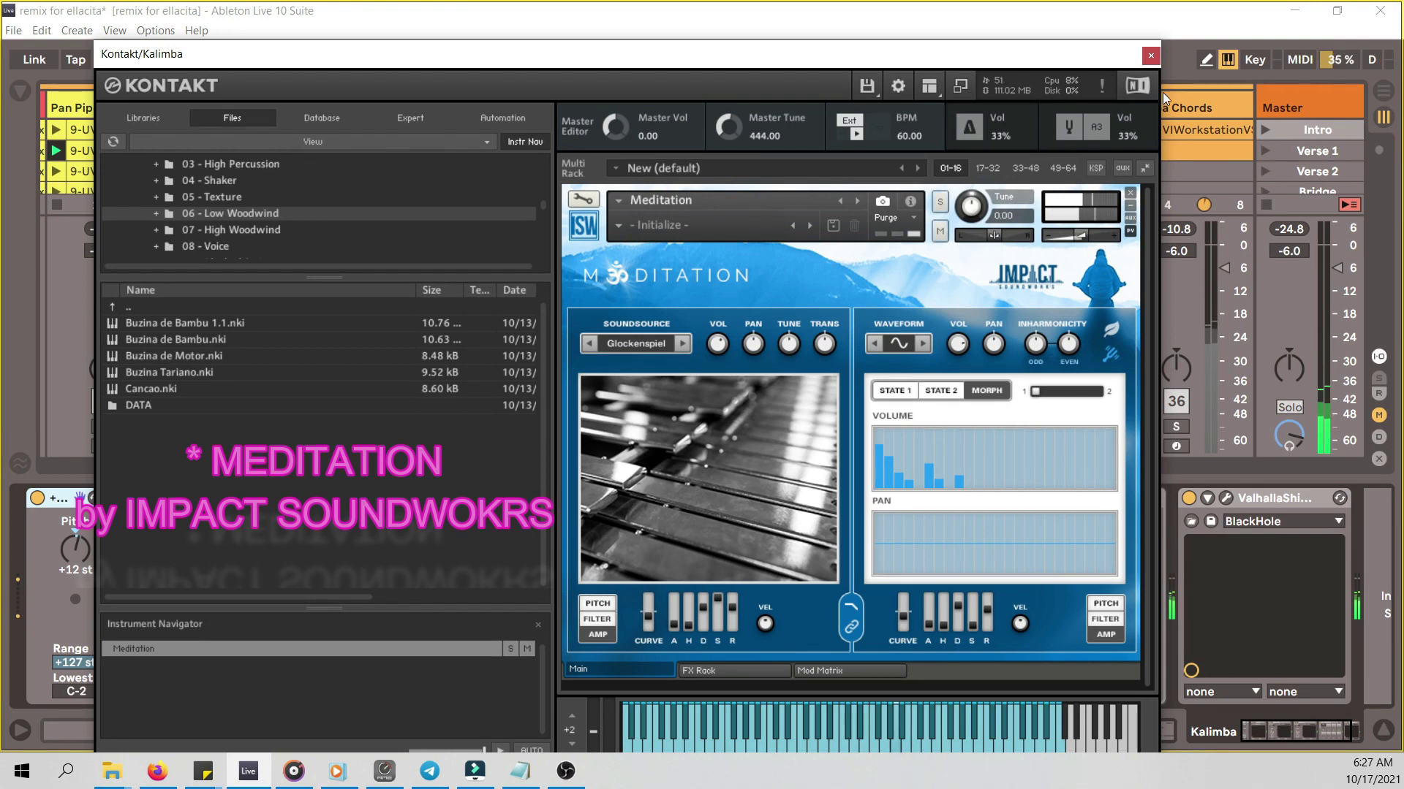
{"action": "left_click", "coordinate": [1151, 56]}
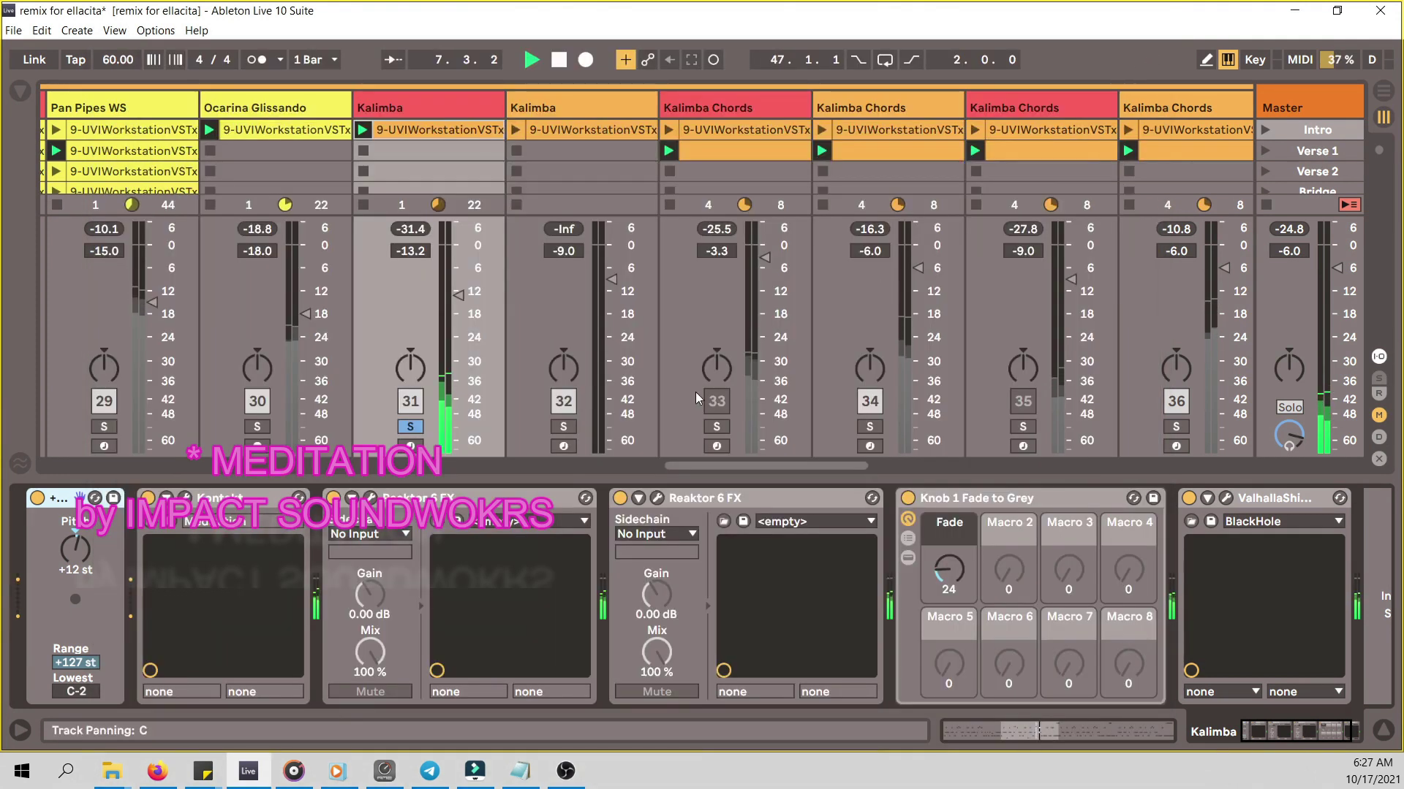
- Open the Stellar effect in the Kalimba track's first Reaktor 6 FX and compare the sound with the device bypassed and active
{"action": "left_click", "coordinate": [370, 499]}
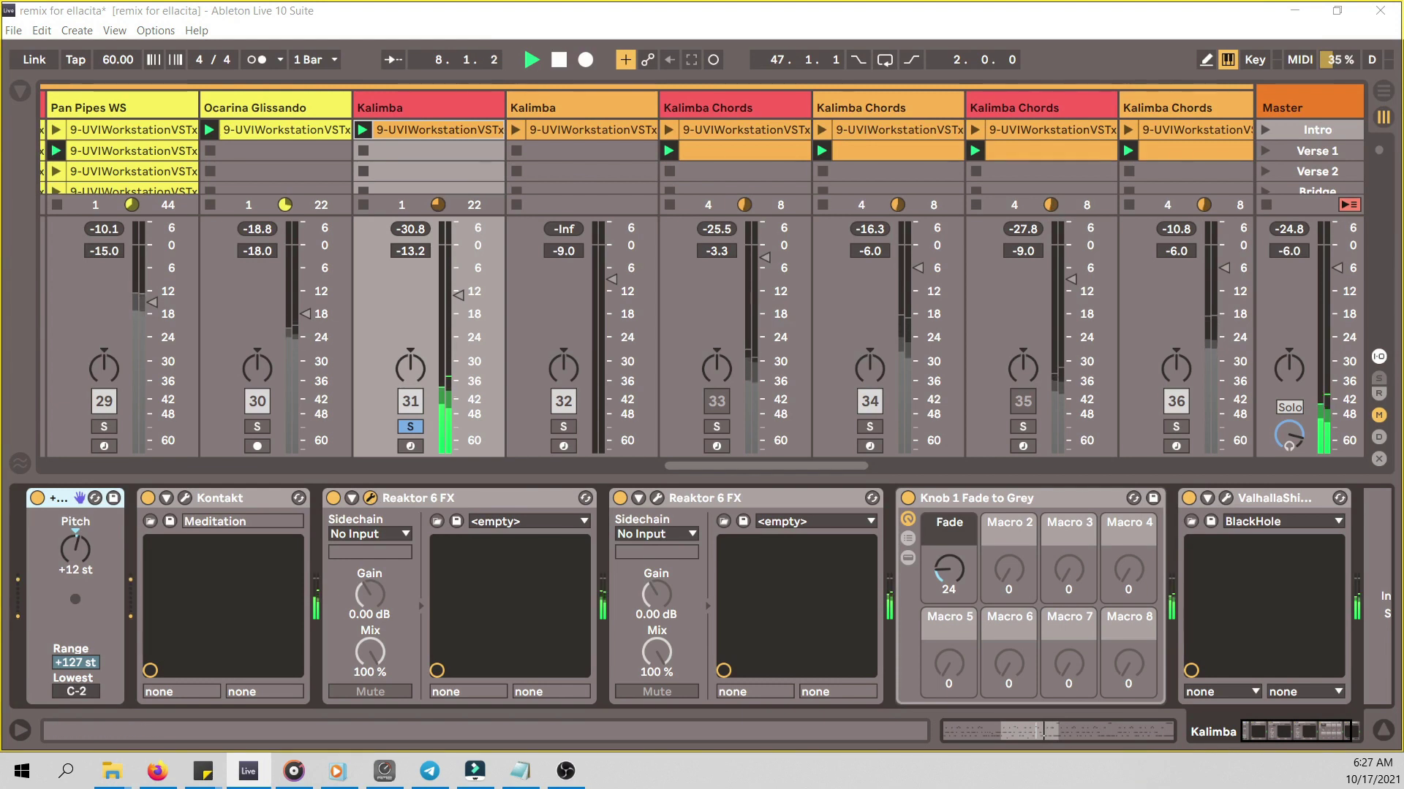
{"action": "left_click_drag", "start_coordinate": [739, 217], "coordinate": [727, 156]}
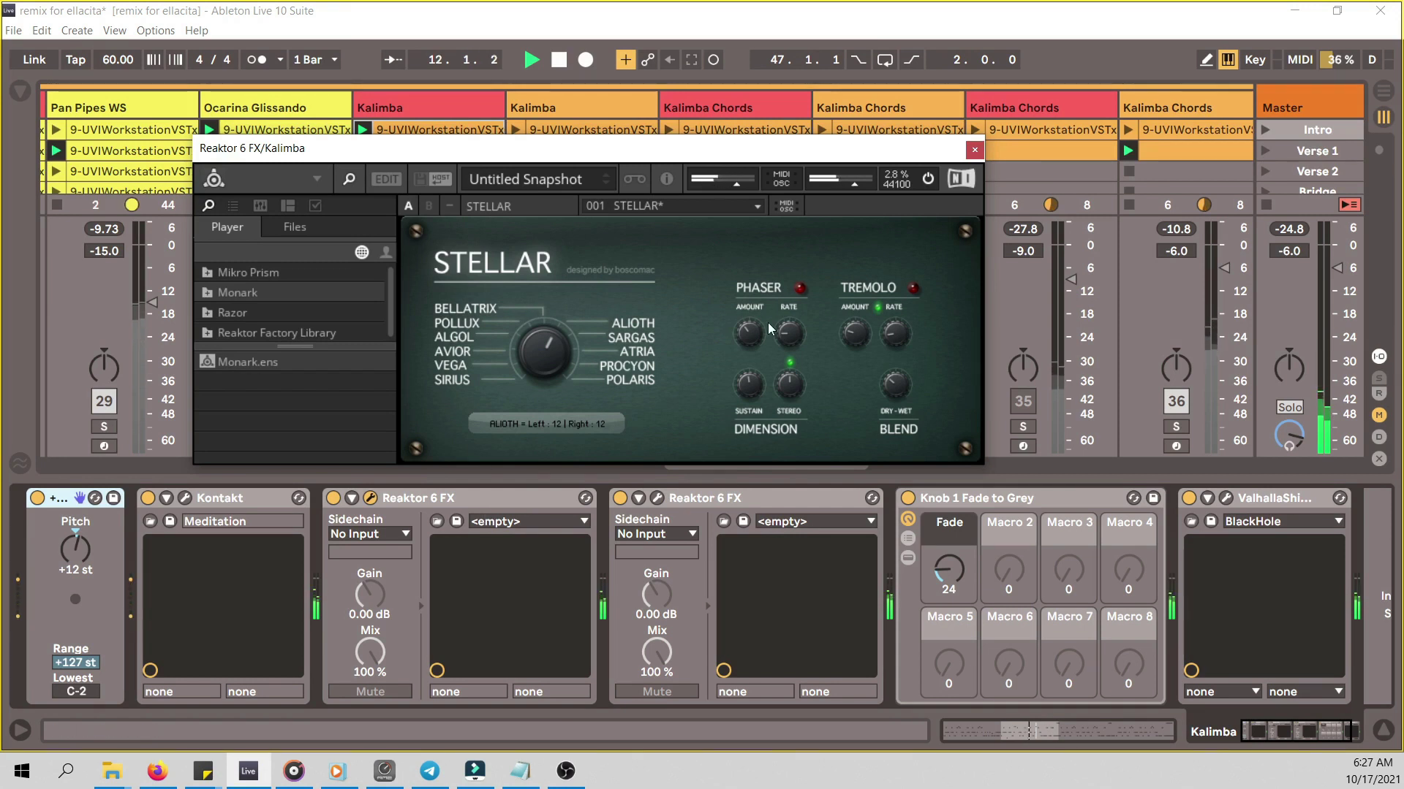
{"action": "left_click_drag", "start_coordinate": [753, 148], "coordinate": [758, 129]}
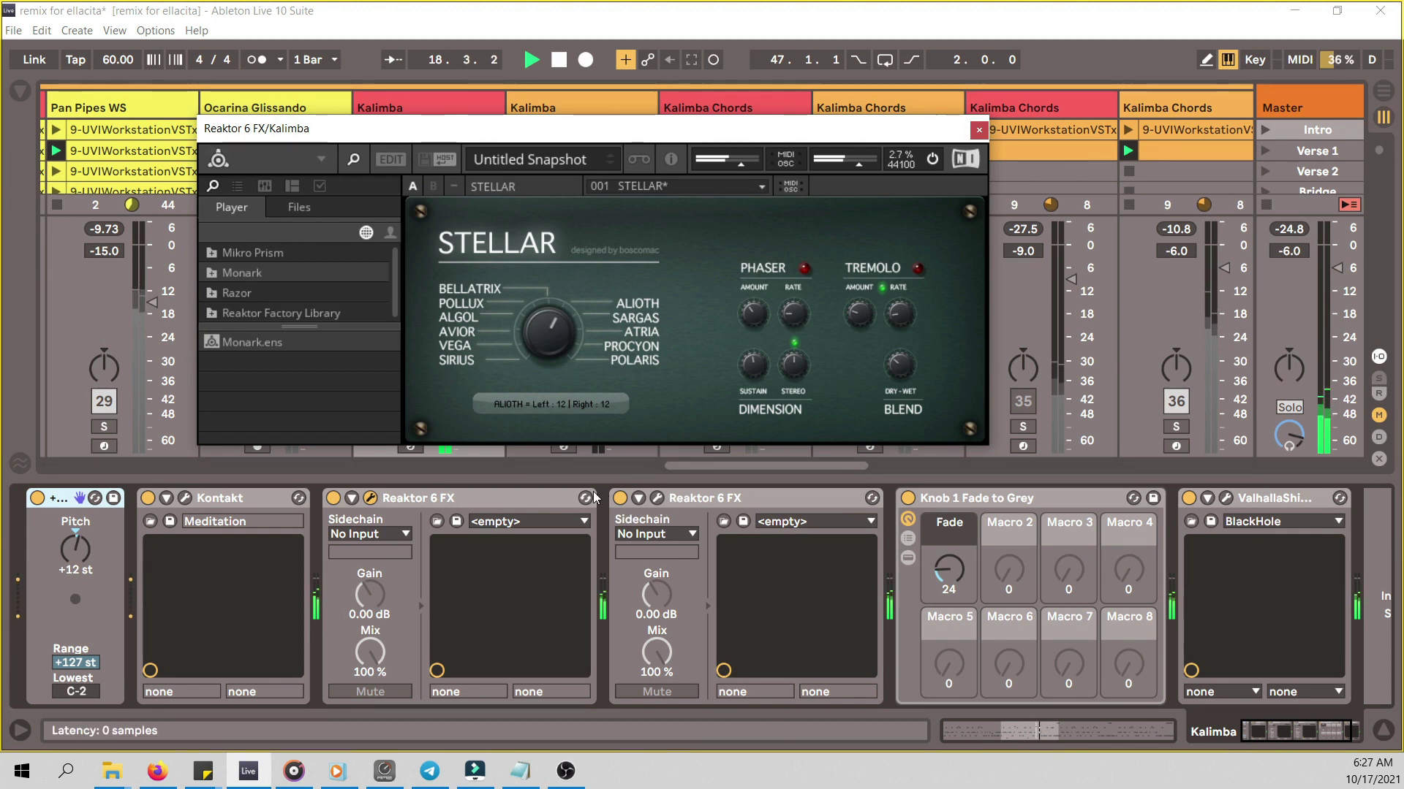
{"action": "left_click", "coordinate": [332, 499]}
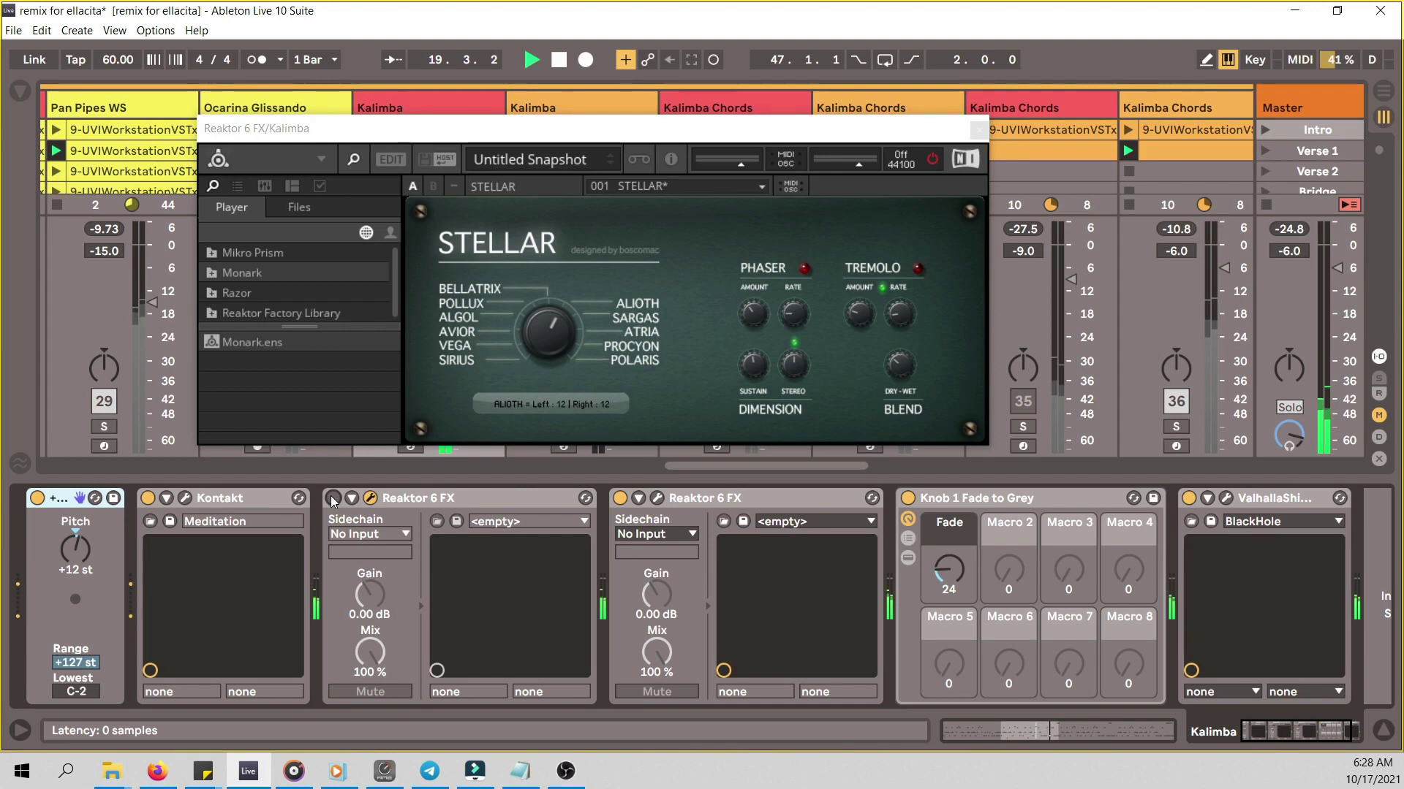
{"action": "left_click", "coordinate": [333, 500]}
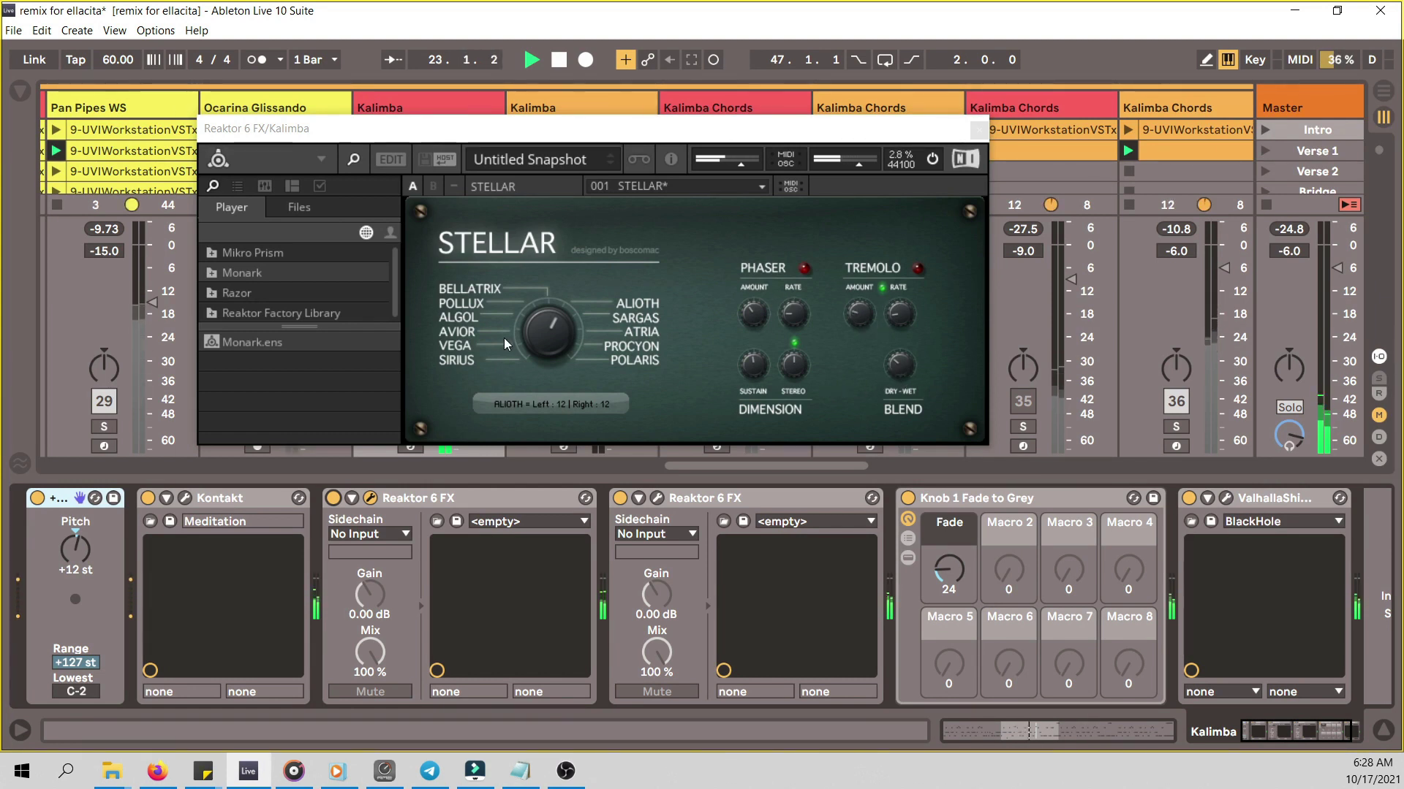
- Set the Stellar effect's main selector to ATRIA and stop playback
{"action": "left_click", "coordinate": [554, 336]}
{"action": "left_click_drag", "start_coordinate": [554, 331], "coordinate": [559, 315]}
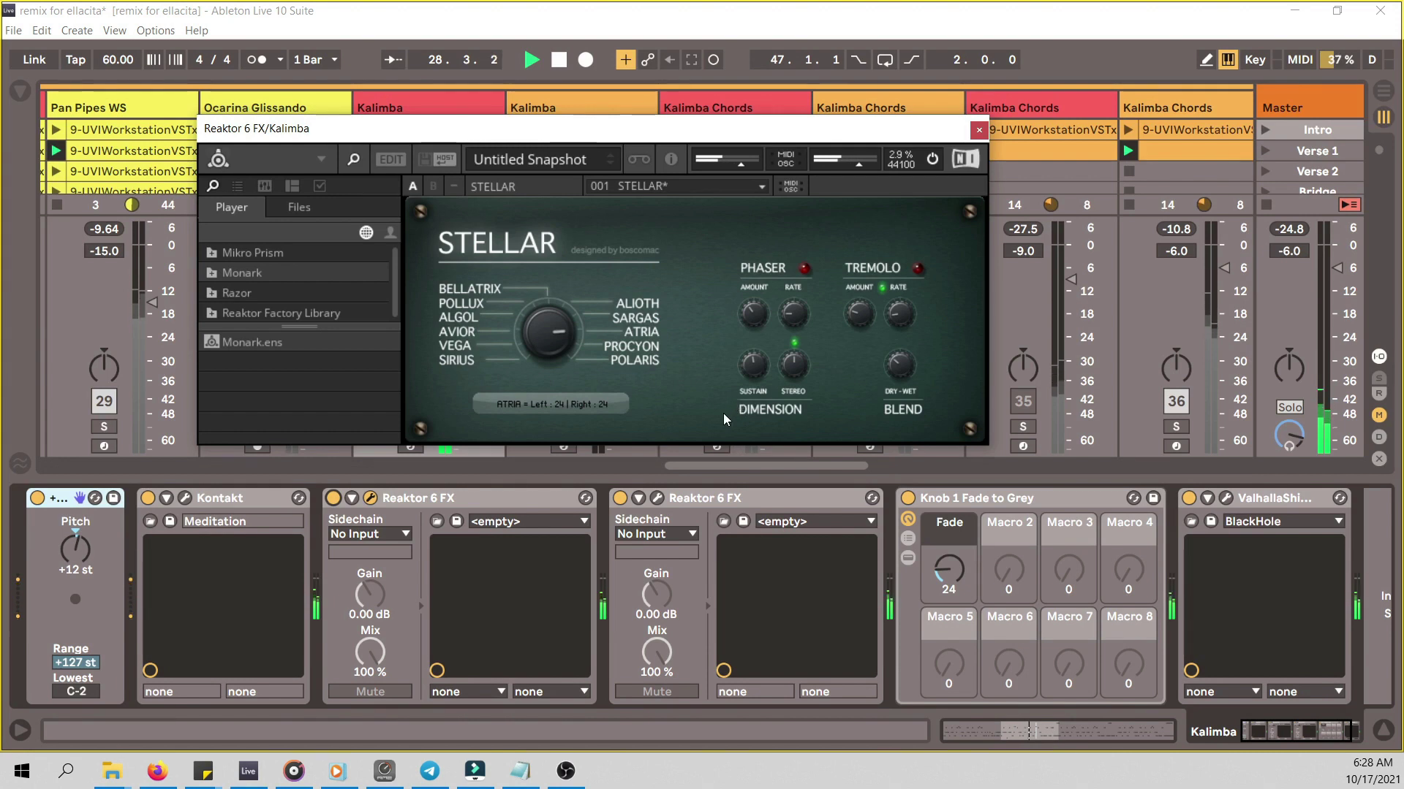
{"action": "key", "text": "space"}
- Inspect the Bouncing Ball effect in the second Reaktor 6 FX, then close both Reaktor windows
{"action": "left_click", "coordinate": [657, 498]}
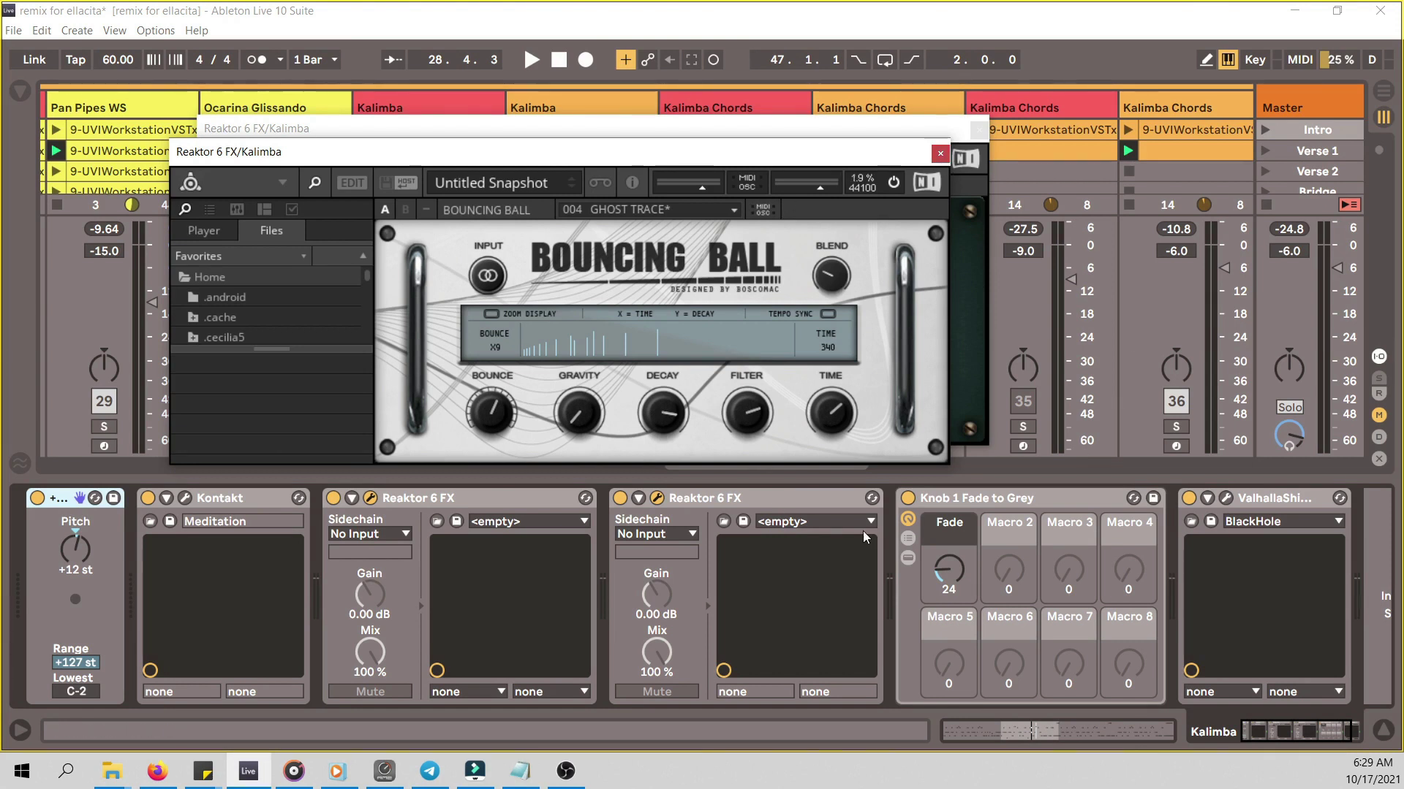
{"action": "left_click", "coordinate": [939, 155]}
{"action": "left_click", "coordinate": [979, 132]}
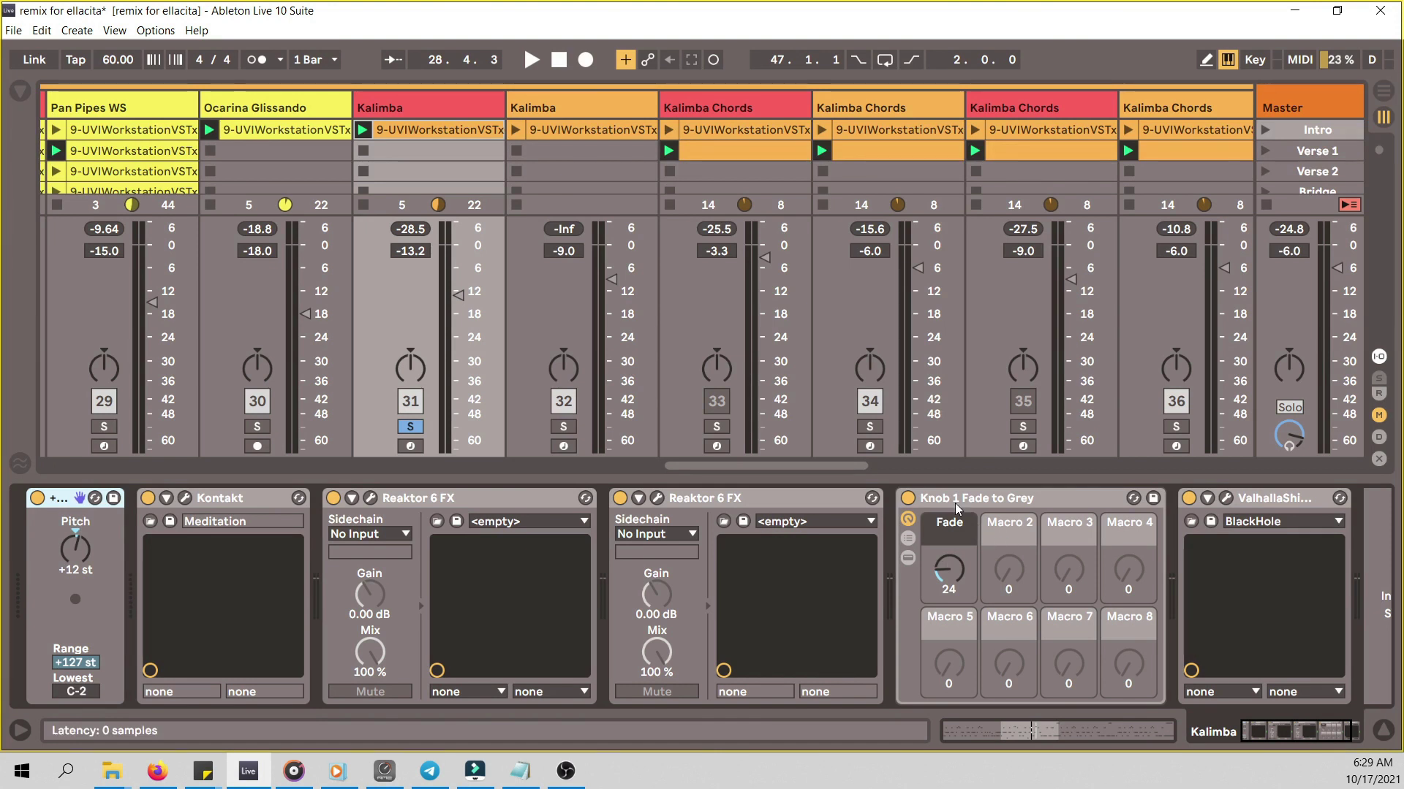
- Fold and unfold the Knob 1 Fade to Grey rack, restart playback, and compare the sound with the rack bypassed and active
{"action": "double_click", "coordinate": [1018, 502]}
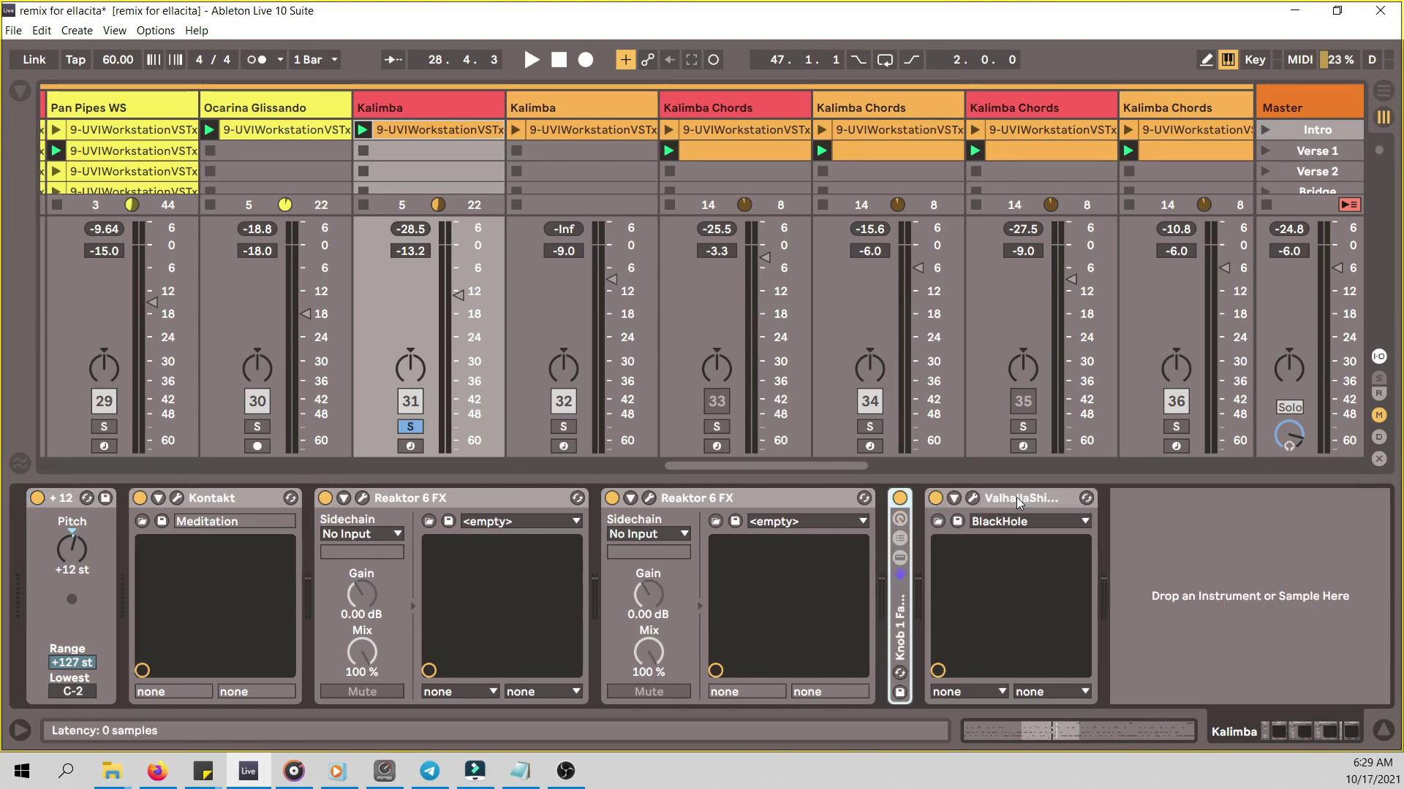
{"action": "double_click", "coordinate": [899, 653]}
{"action": "key", "text": "space"}
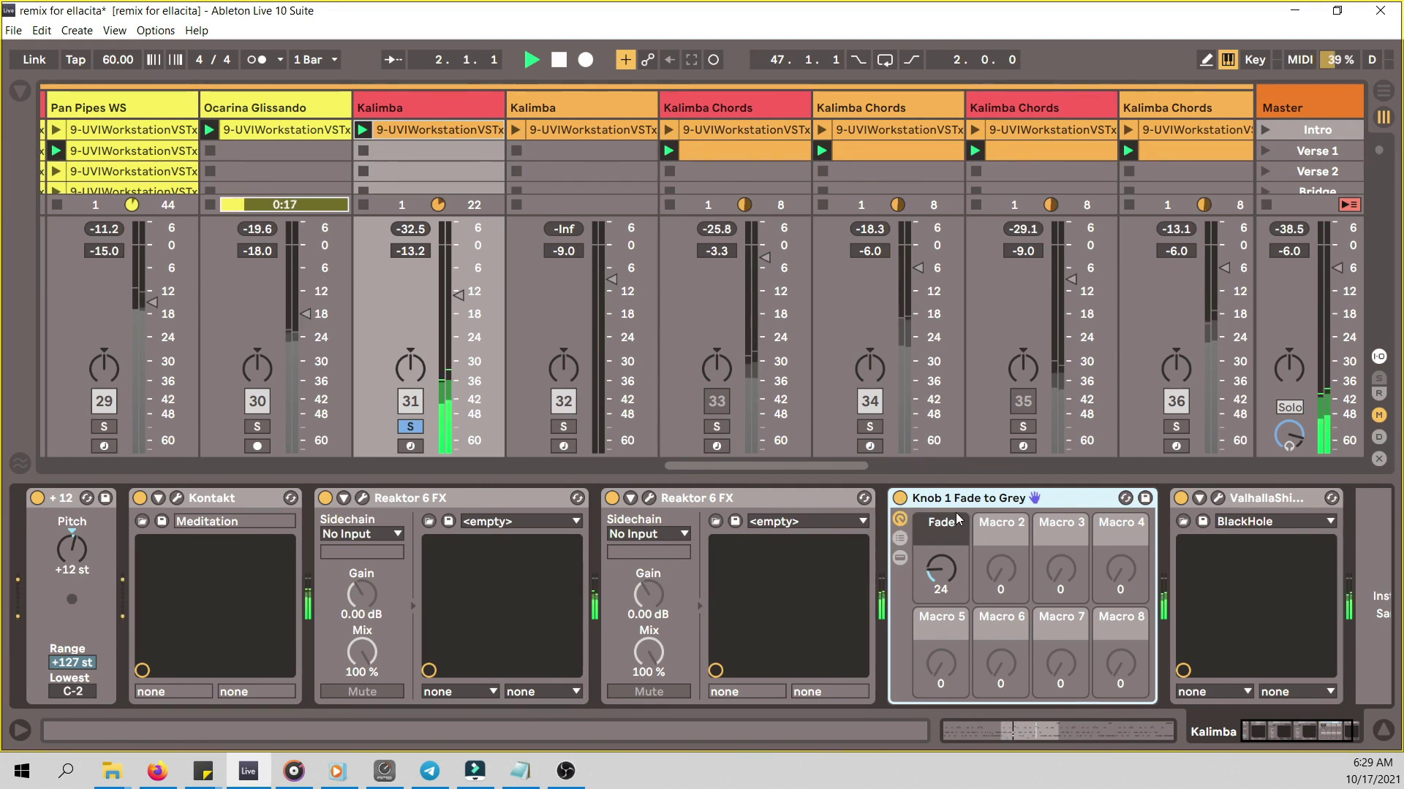
{"action": "left_click", "coordinate": [900, 499]}
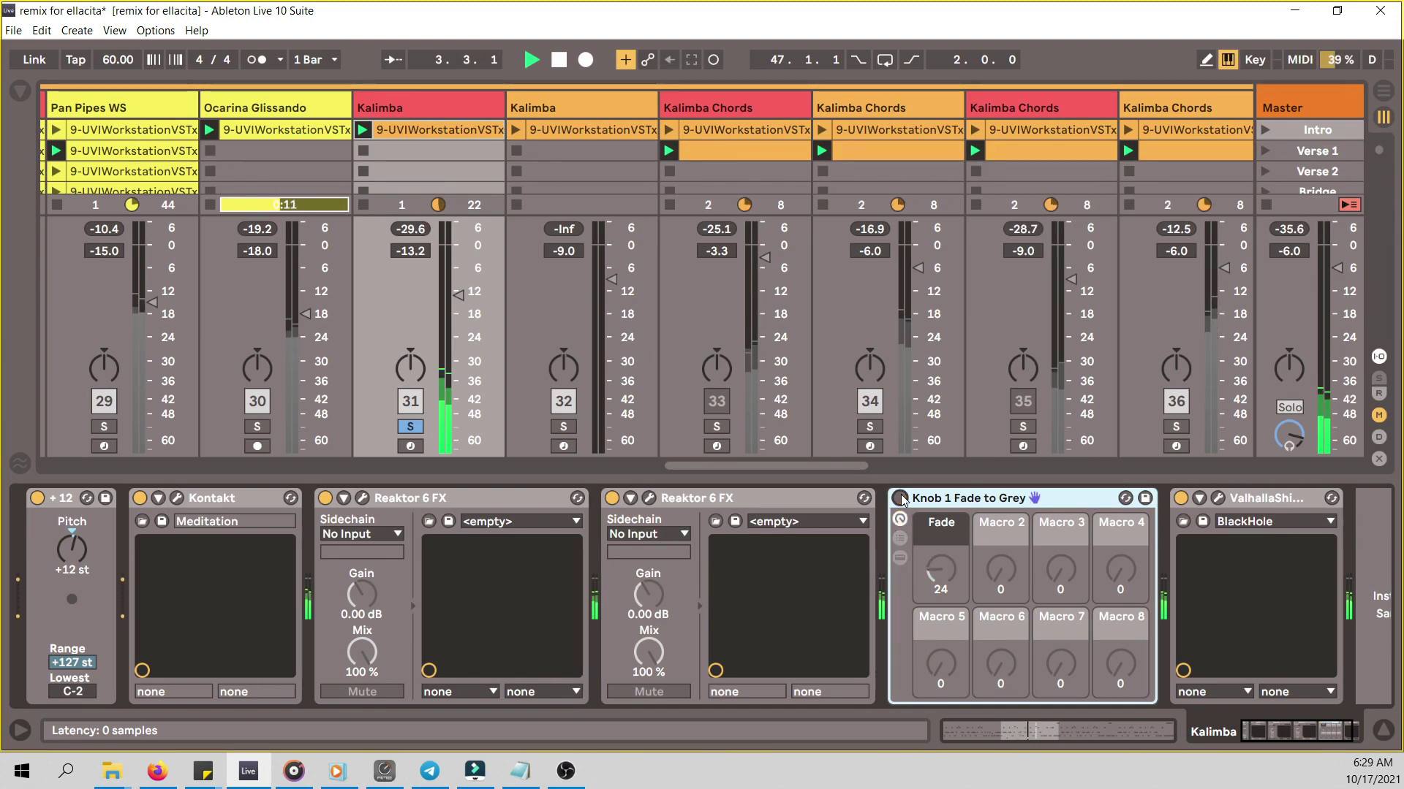
{"action": "left_click", "coordinate": [900, 499]}
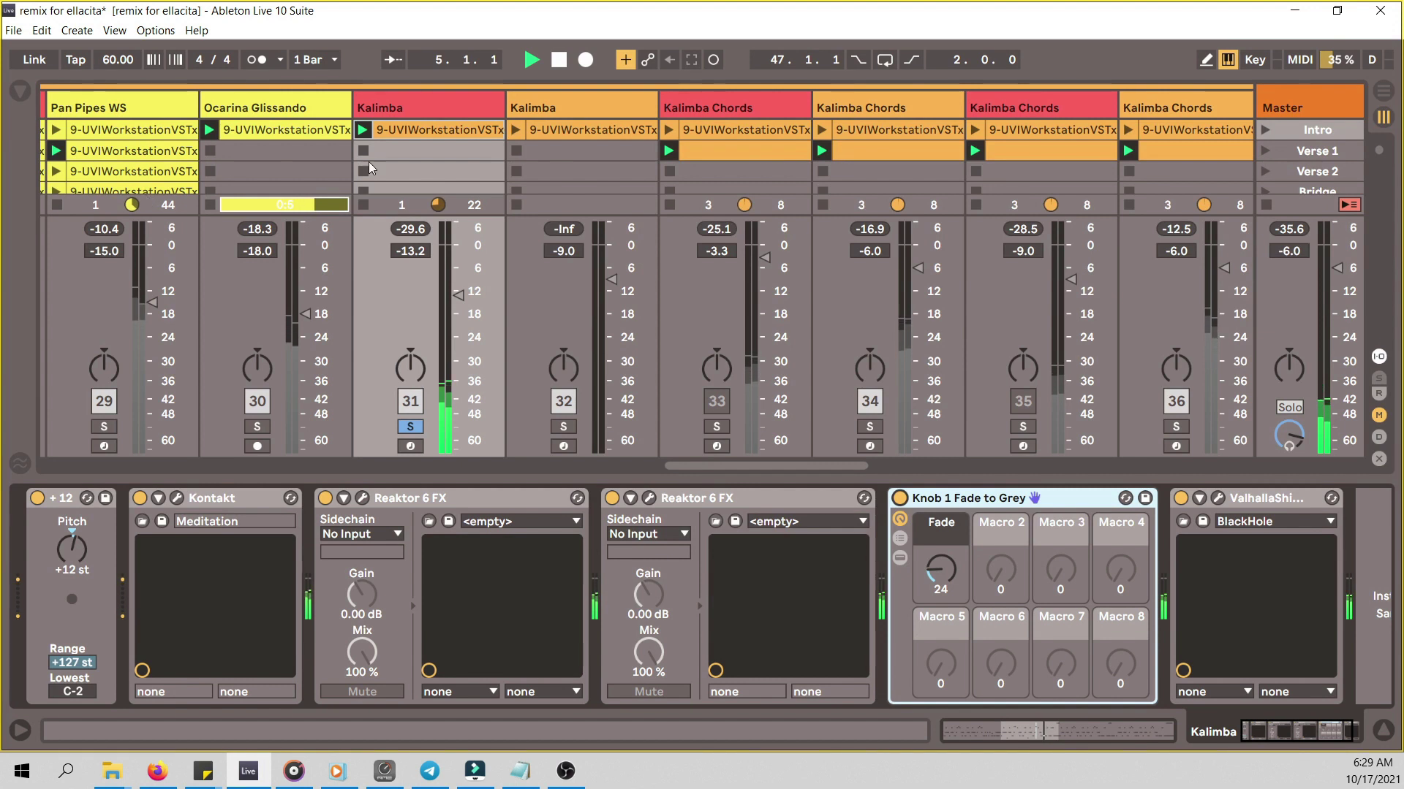
- Open ValhallaShimmer on the soloed Kalimba track, compare the sound with it bypassed and active, and close its window
{"action": "left_click", "coordinate": [1218, 498]}
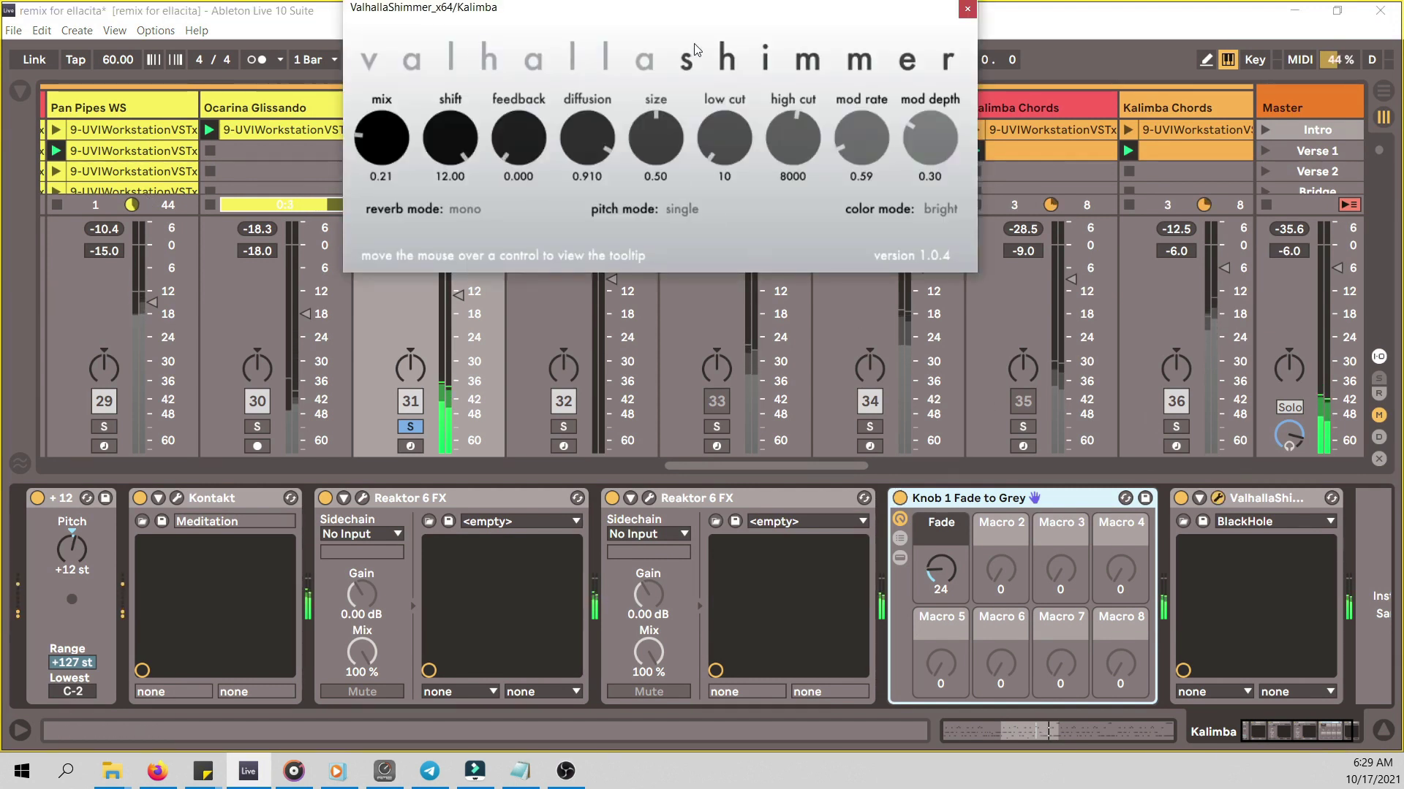
{"action": "left_click_drag", "start_coordinate": [701, 17], "coordinate": [737, 186]}
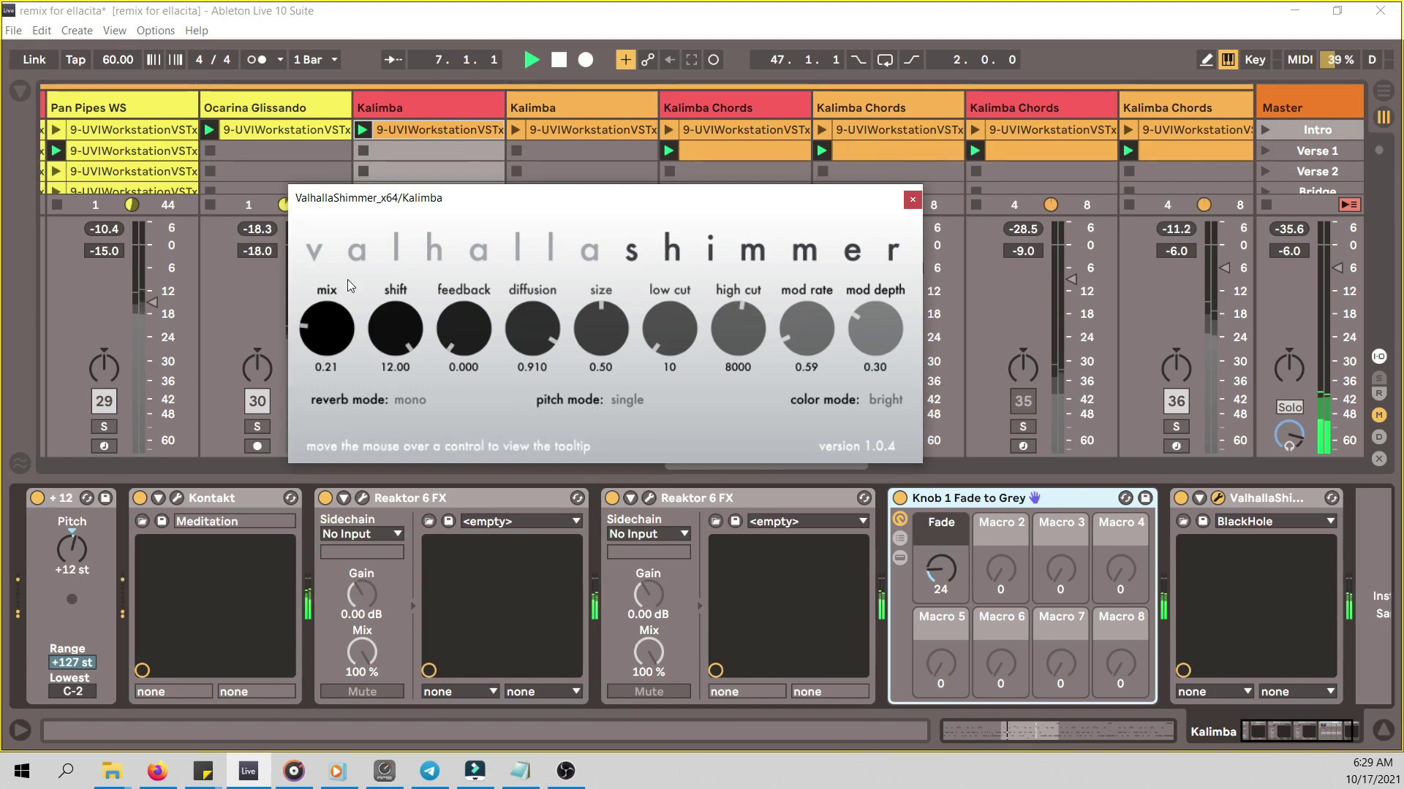
{"action": "left_click", "coordinate": [1182, 497]}
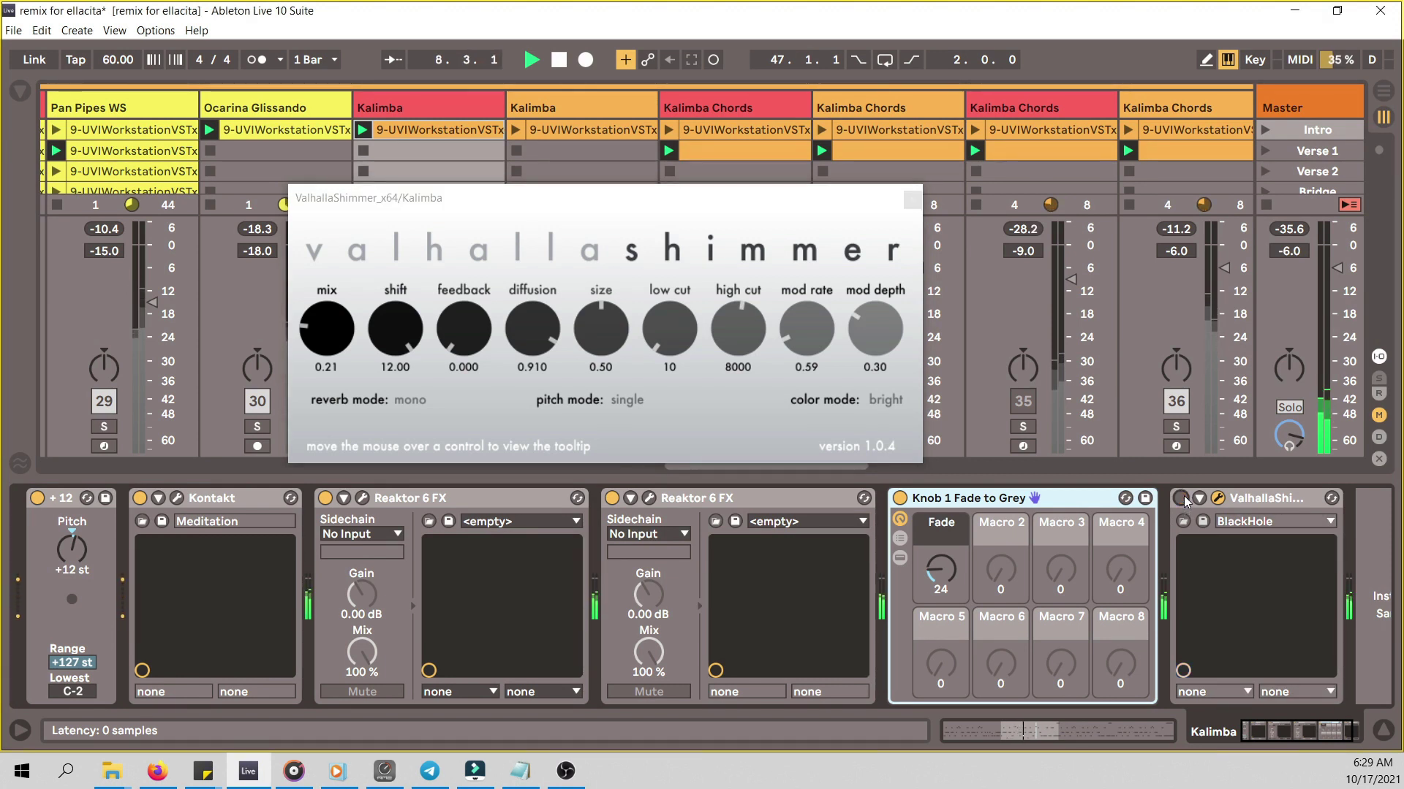
{"action": "left_click", "coordinate": [1182, 499]}
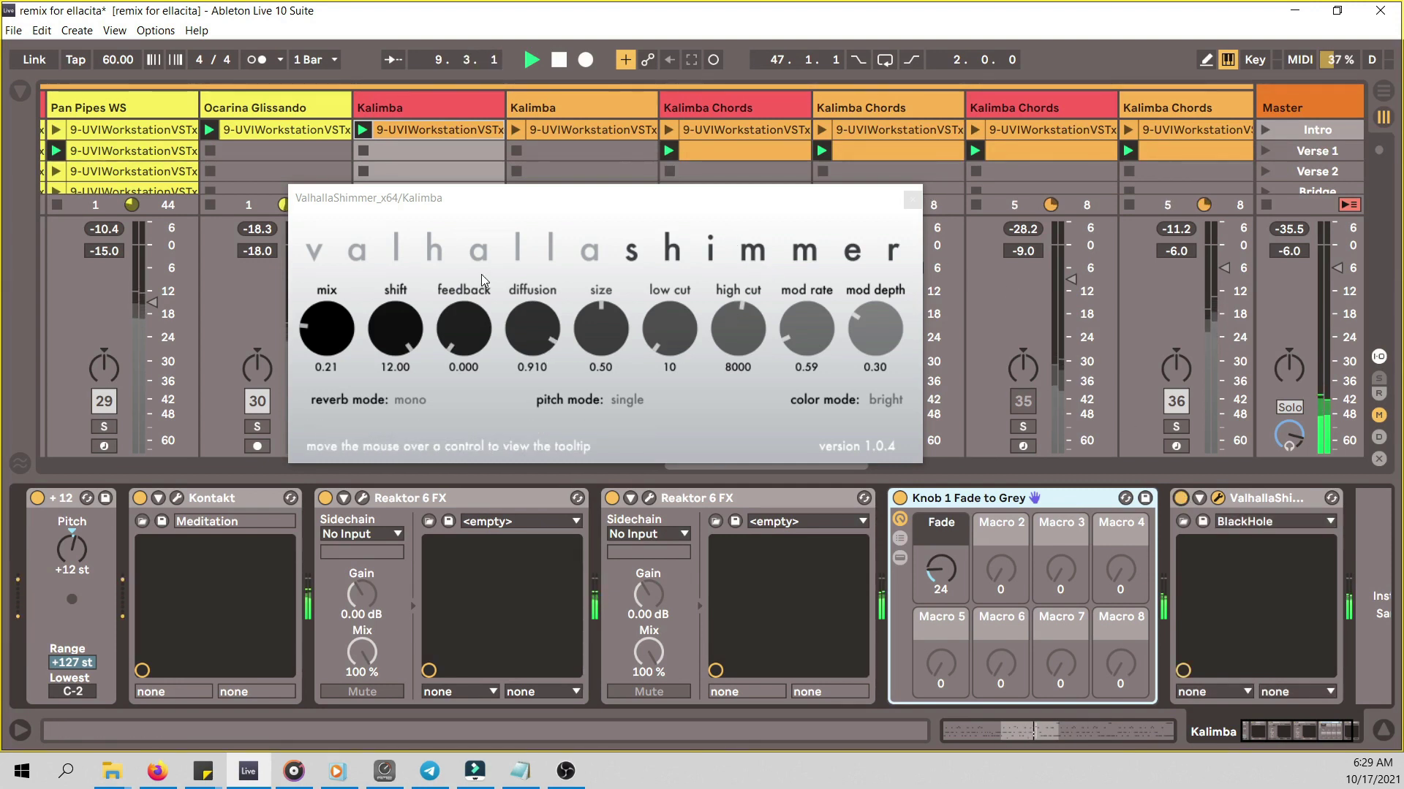
{"action": "left_click", "coordinate": [912, 199]}
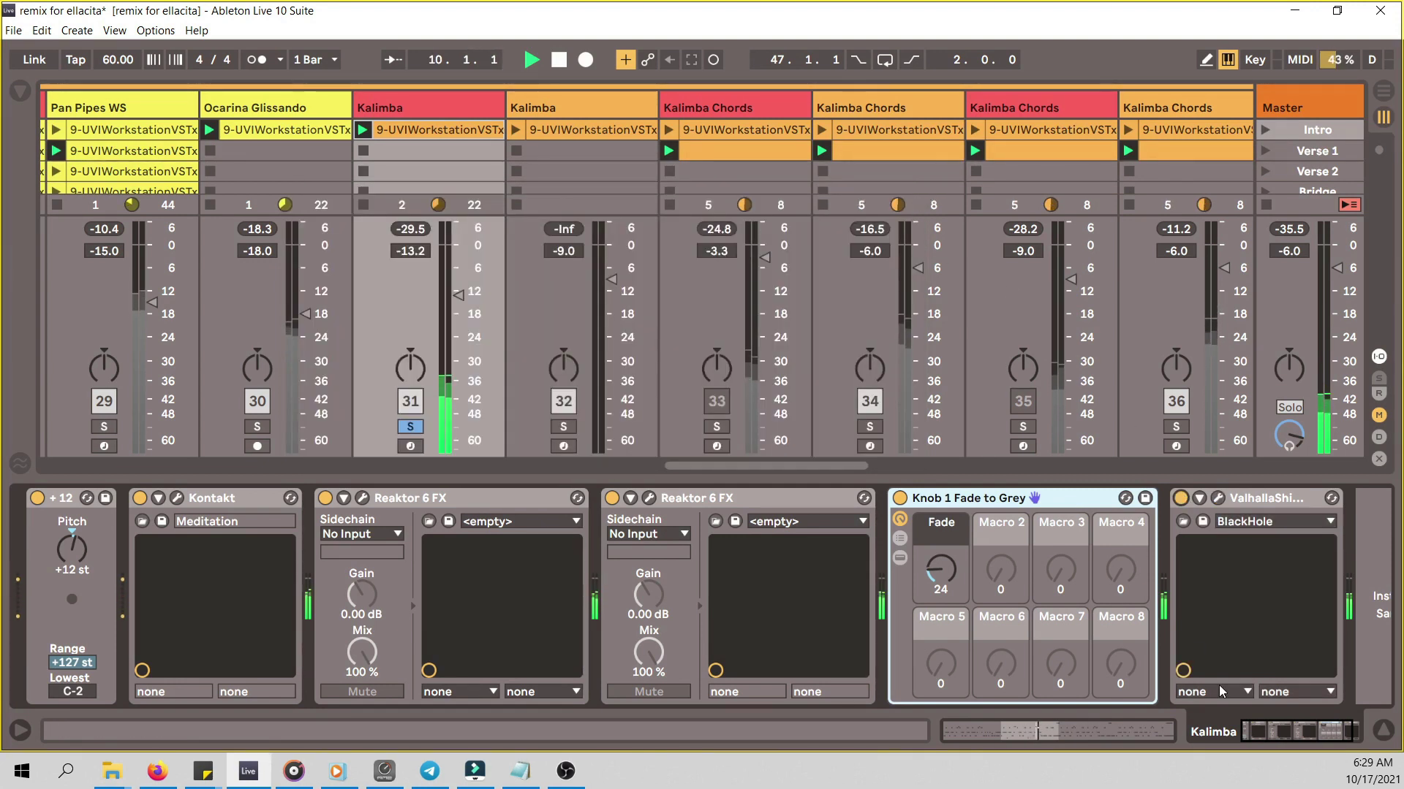
- Hide the device view, launch the Intro clip on the second Kalimba track (32), and solo that track
{"action": "left_click", "coordinate": [1383, 730]}
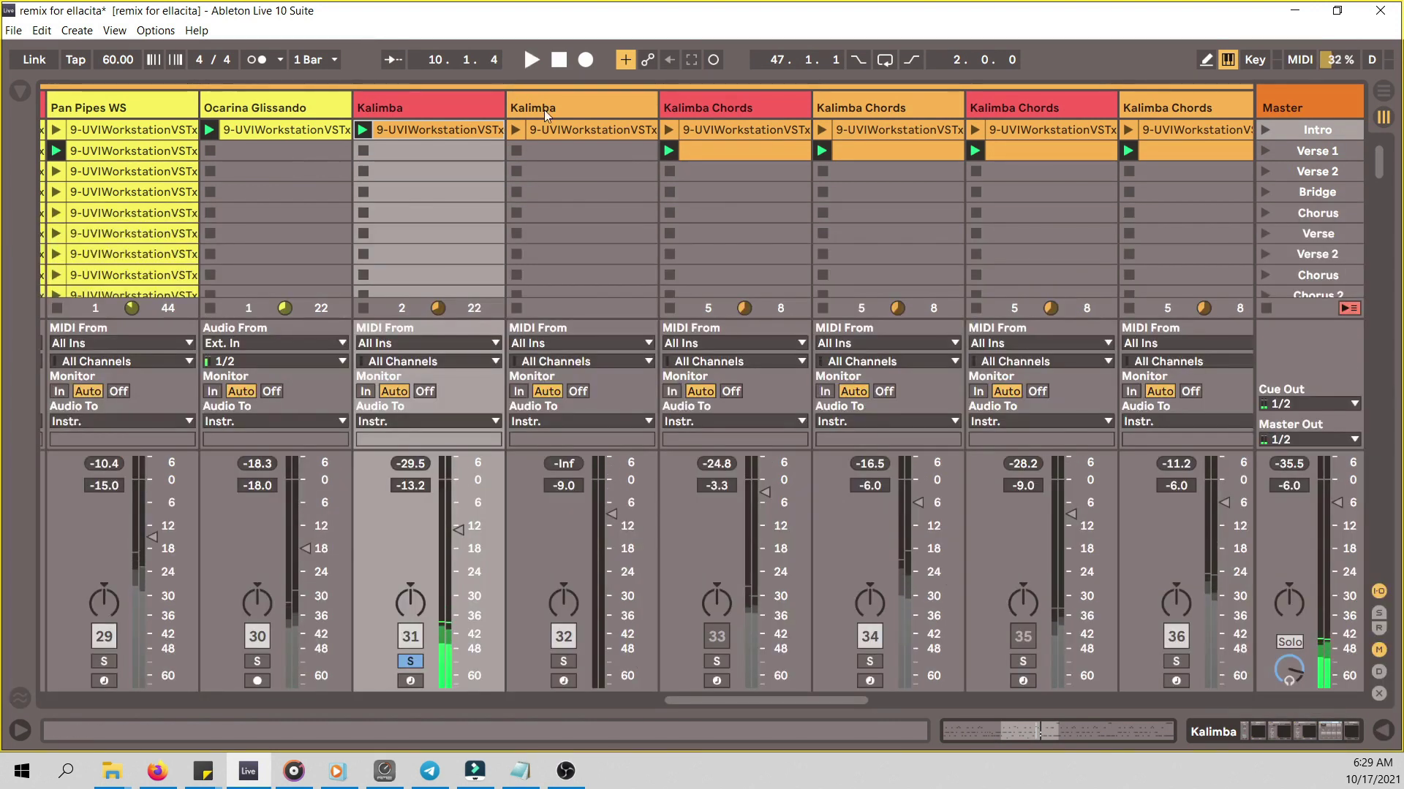
{"action": "left_click", "coordinate": [722, 110]}
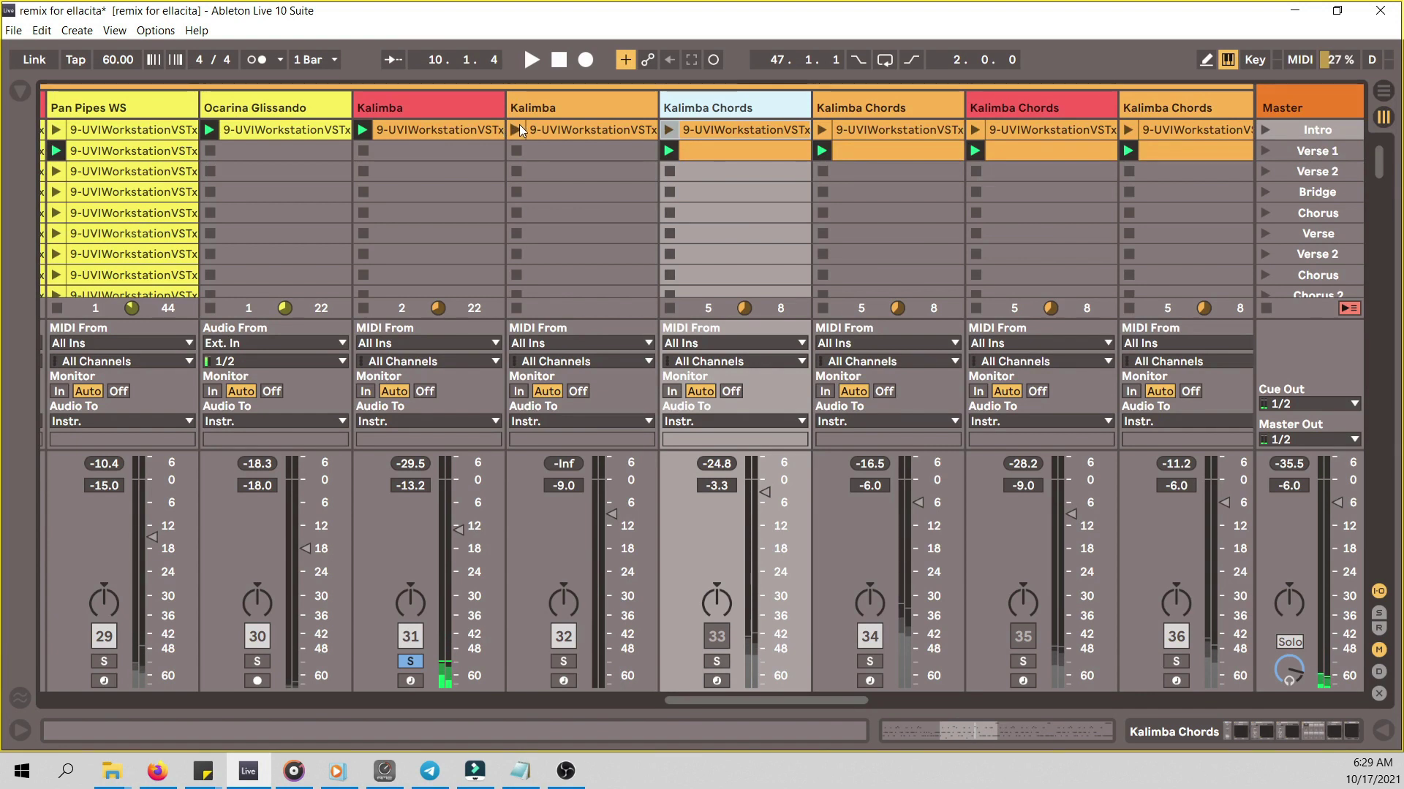
{"action": "left_click", "coordinate": [465, 129]}
{"action": "left_click", "coordinate": [516, 130]}
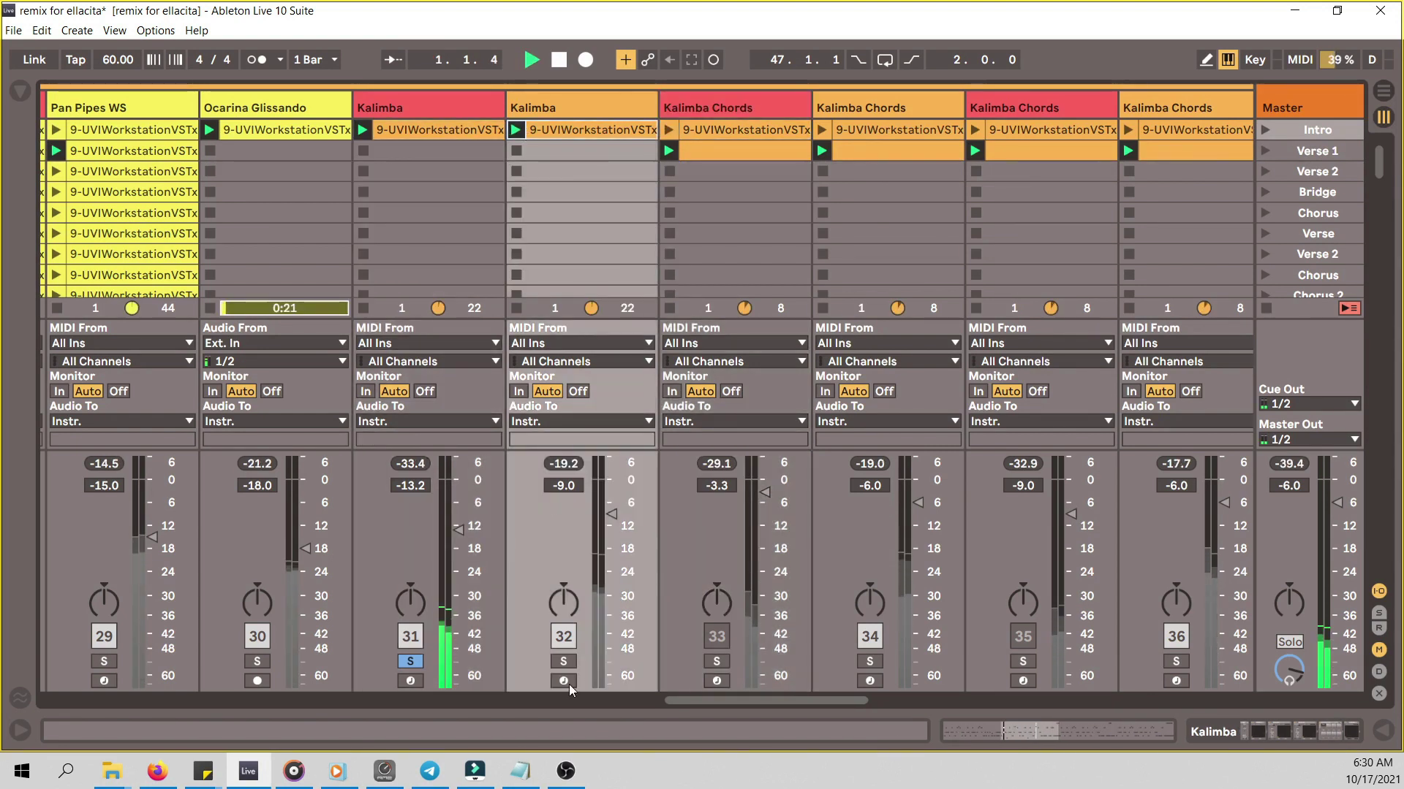
{"action": "left_click", "coordinate": [563, 661]}
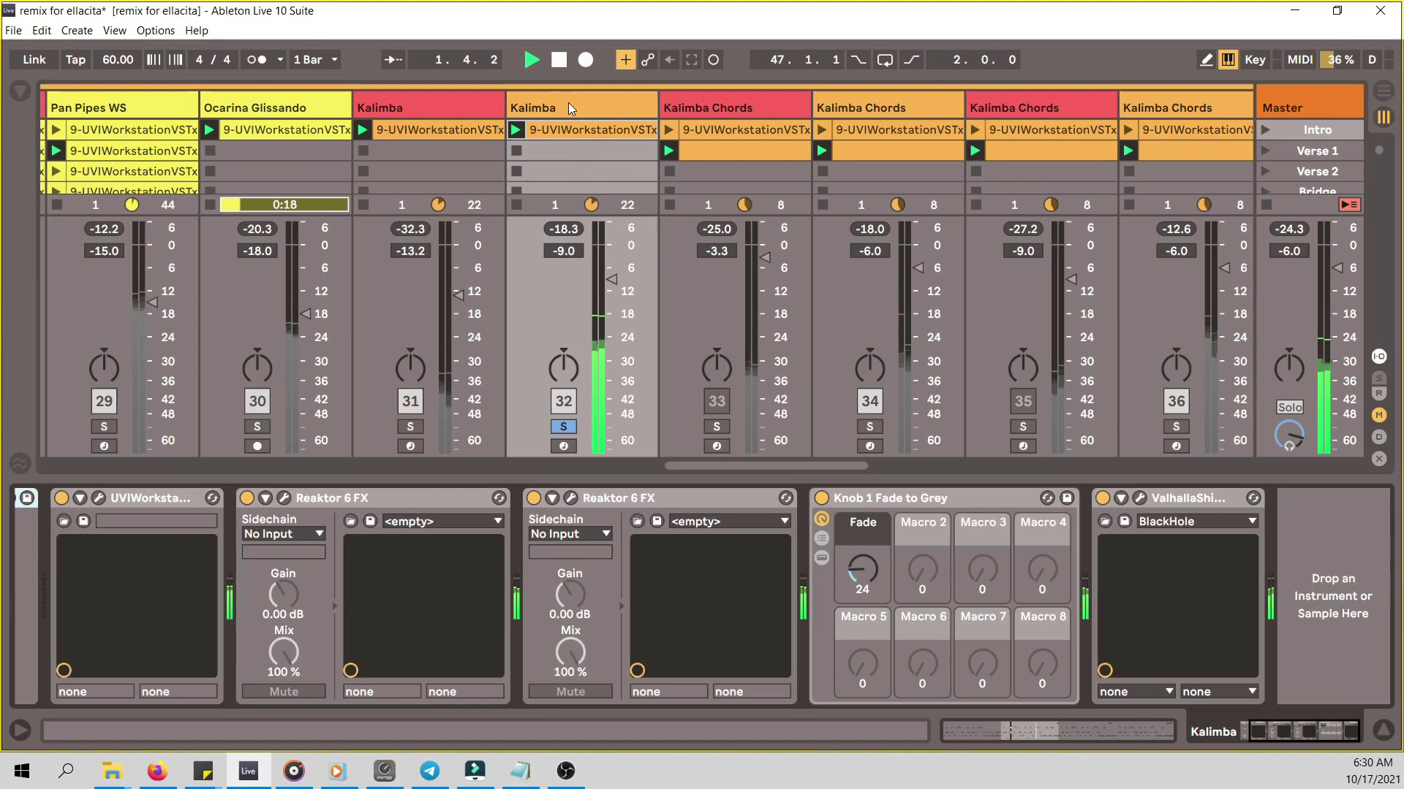
- Show the second Kalimba track's devices and inspect the BasiKalimba preset in its UVI Workstation instrument
{"action": "double_click", "coordinate": [568, 108]}
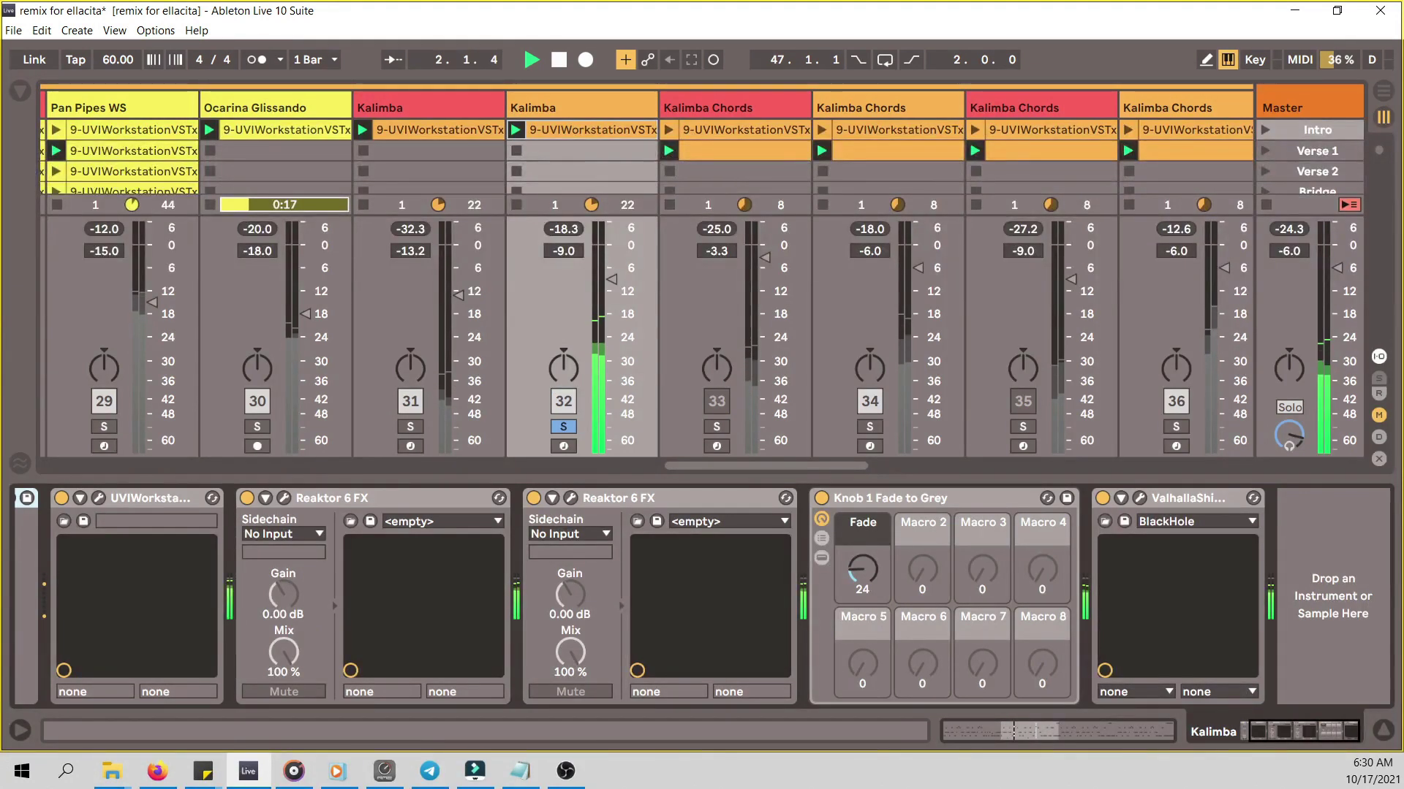
{"action": "left_click_drag", "start_coordinate": [1297, 734], "coordinate": [1133, 744]}
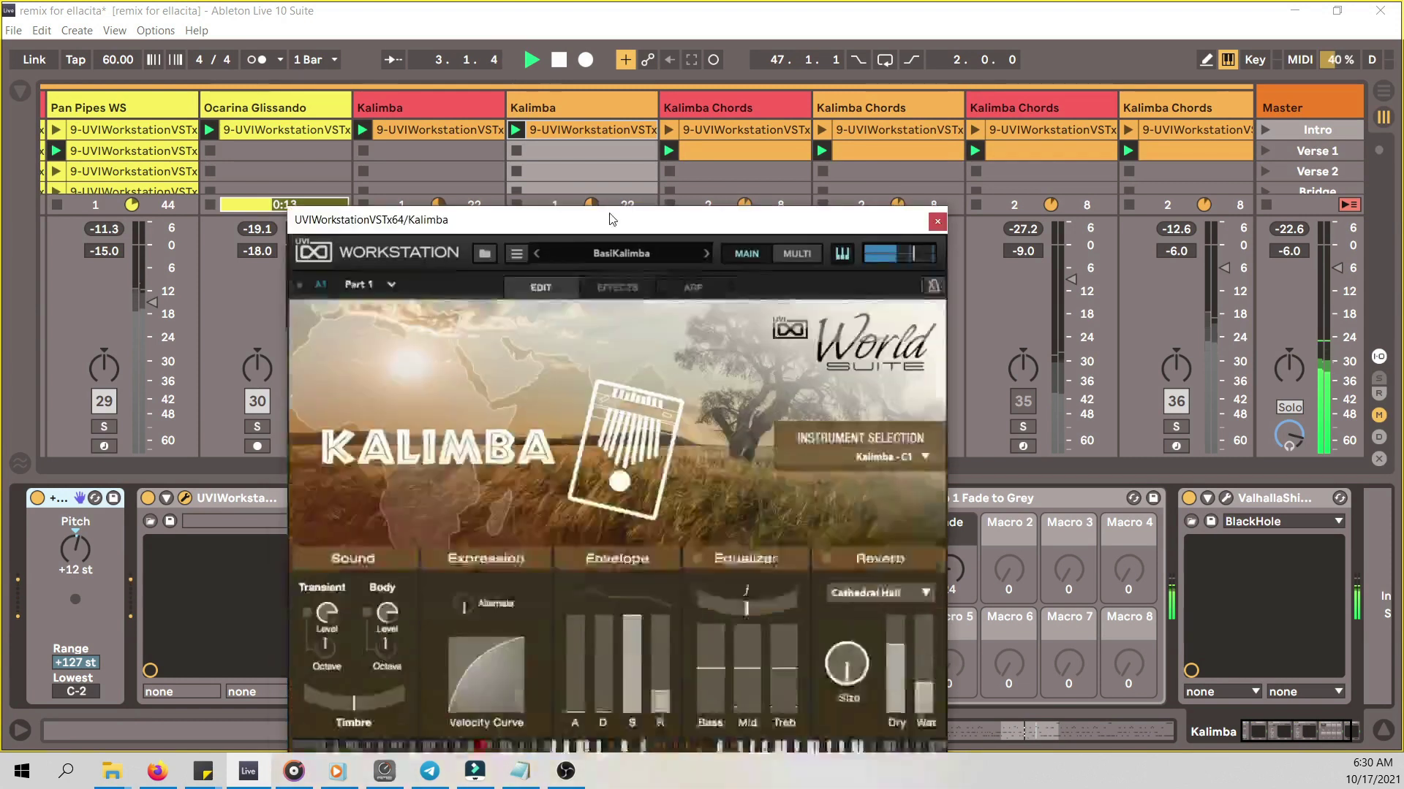
{"action": "key", "text": "ctrl+alt+p"}
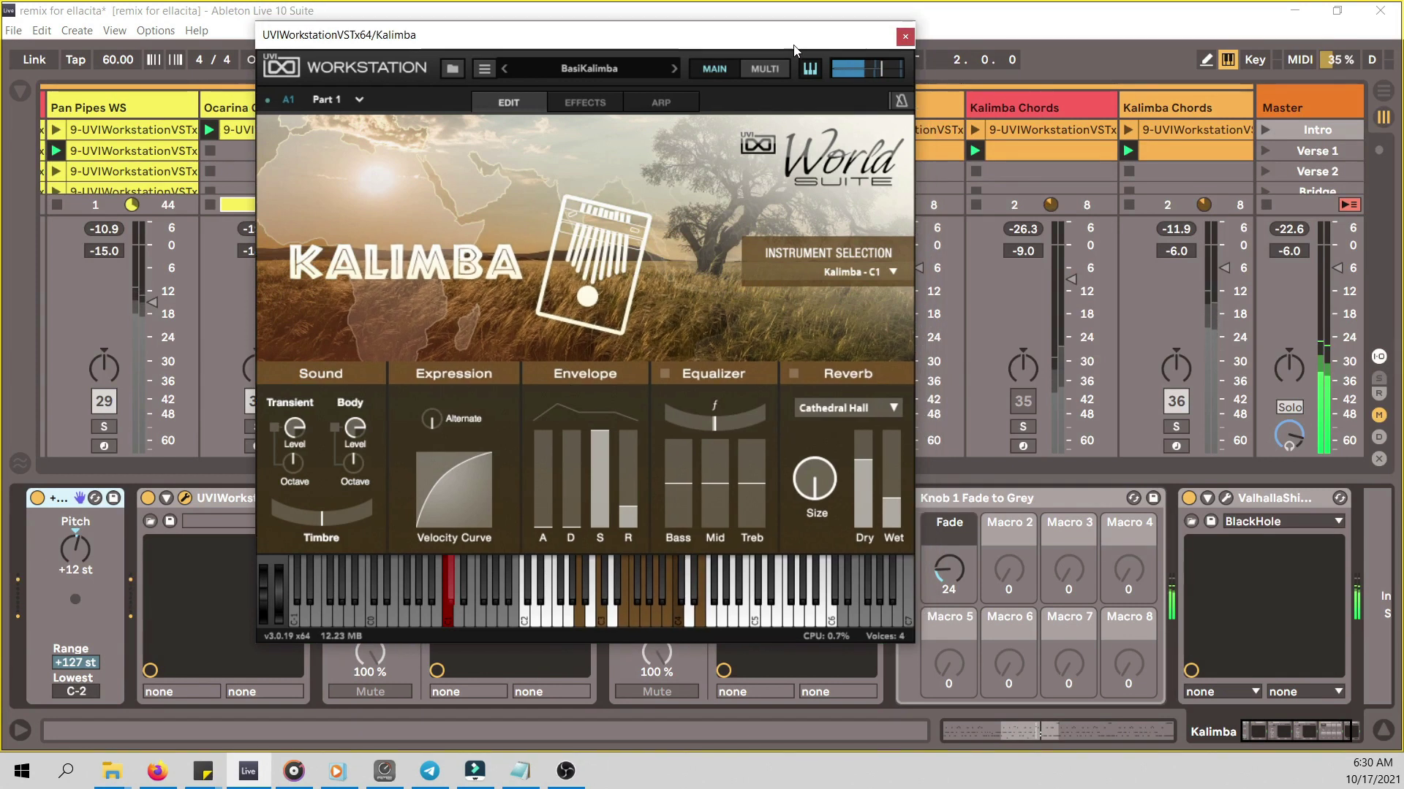
{"action": "key", "text": "ctrl+alt+p"}
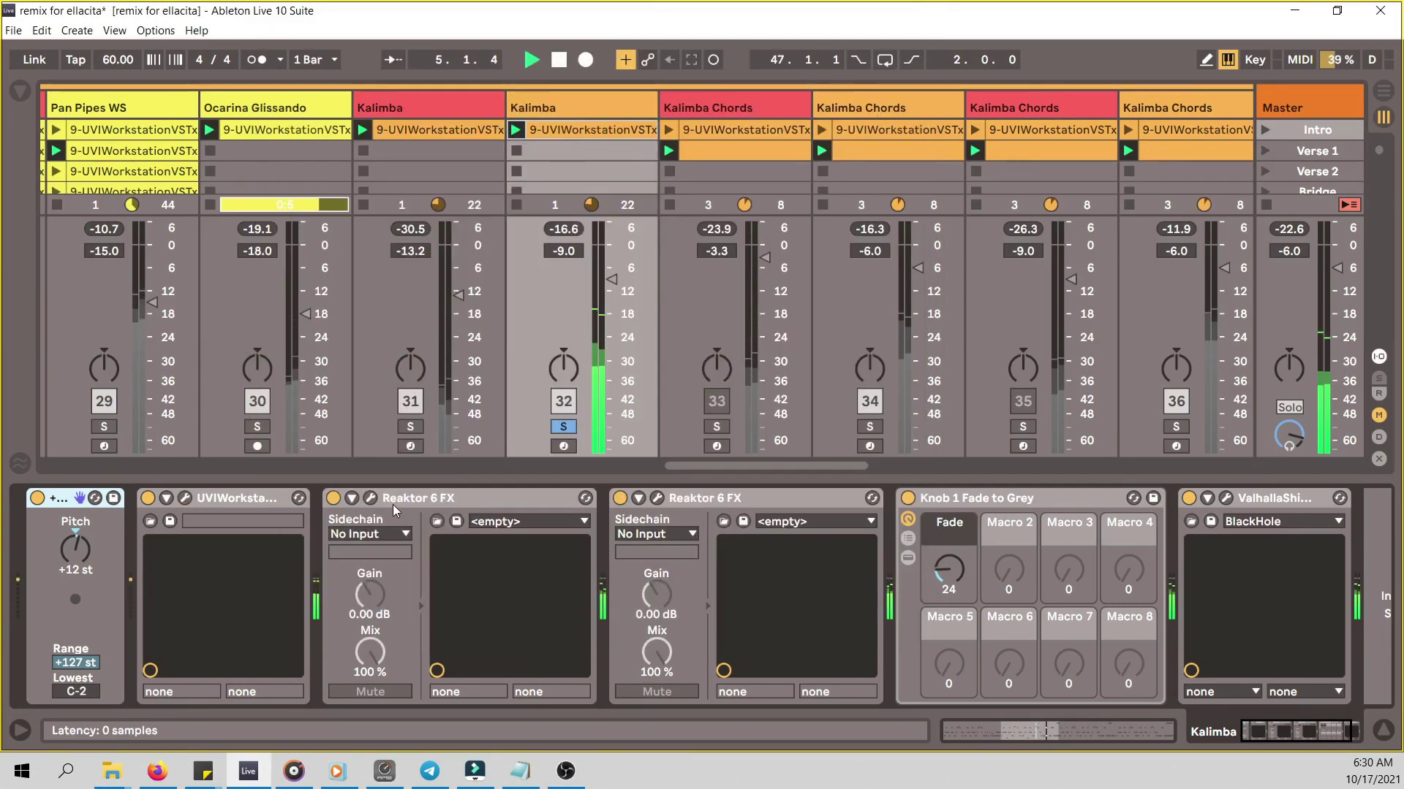
- Inspect the Stellar and Bouncing Ball effects in track 32's two Reaktor 6 FX, close both windows, and unsolo the track
{"action": "left_click", "coordinate": [370, 498]}
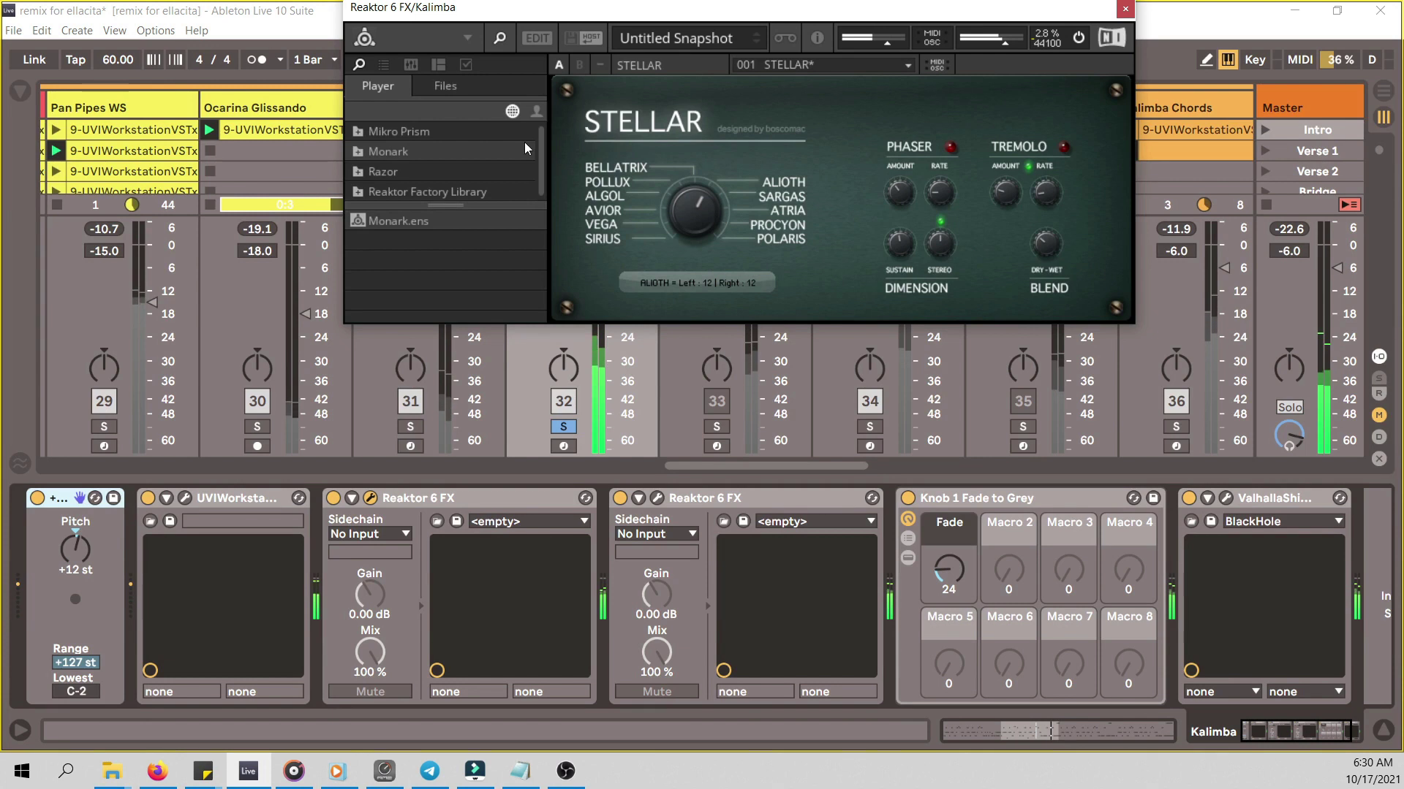
{"action": "left_click", "coordinate": [656, 498]}
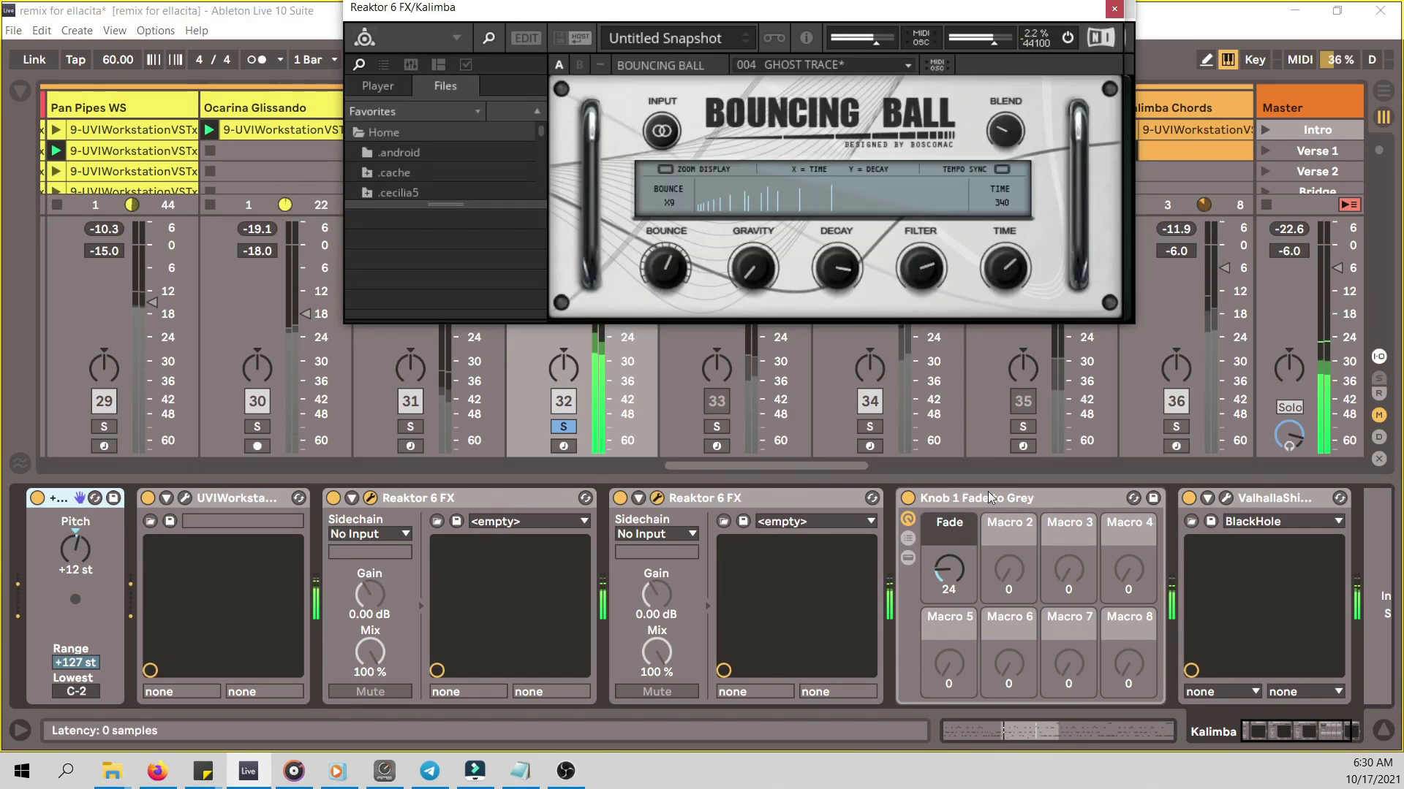
{"action": "left_click", "coordinate": [1114, 8]}
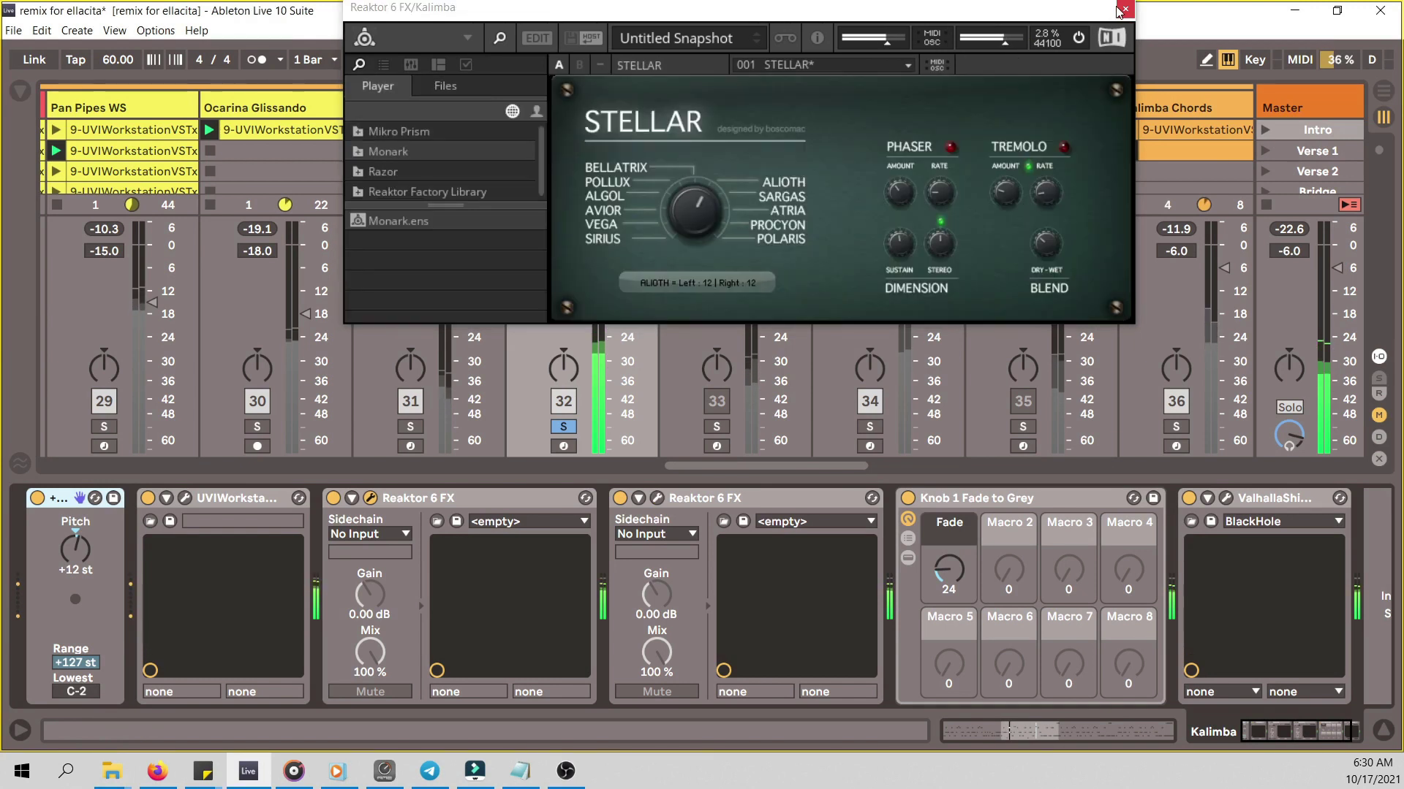
{"action": "left_click", "coordinate": [1114, 8]}
{"action": "left_click", "coordinate": [563, 426]}
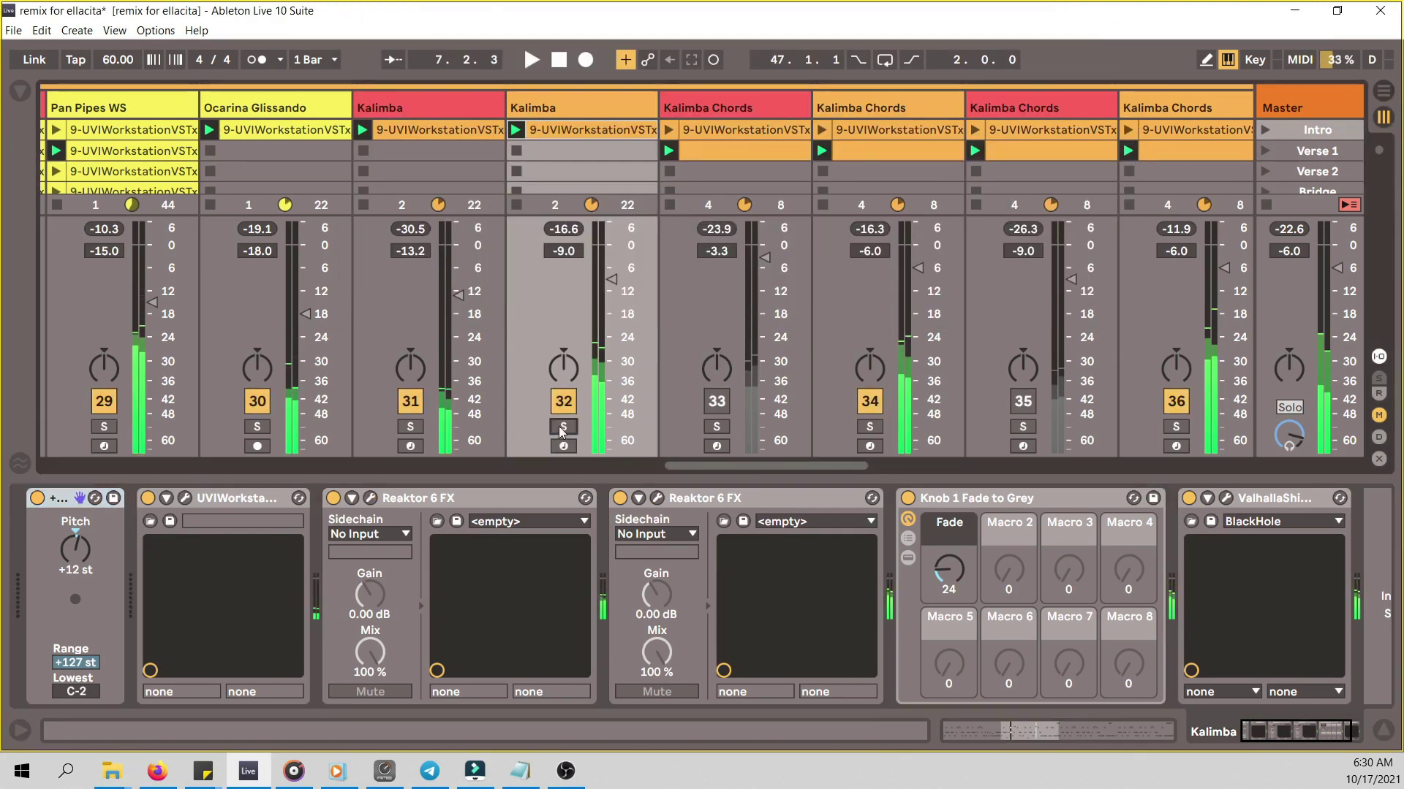
- Open the UVI Workstation instrument of the last Kalimba Chords track (36) and place its window clear of the track's mixer strip
{"action": "left_click_drag", "start_coordinate": [765, 465], "coordinate": [831, 462]}
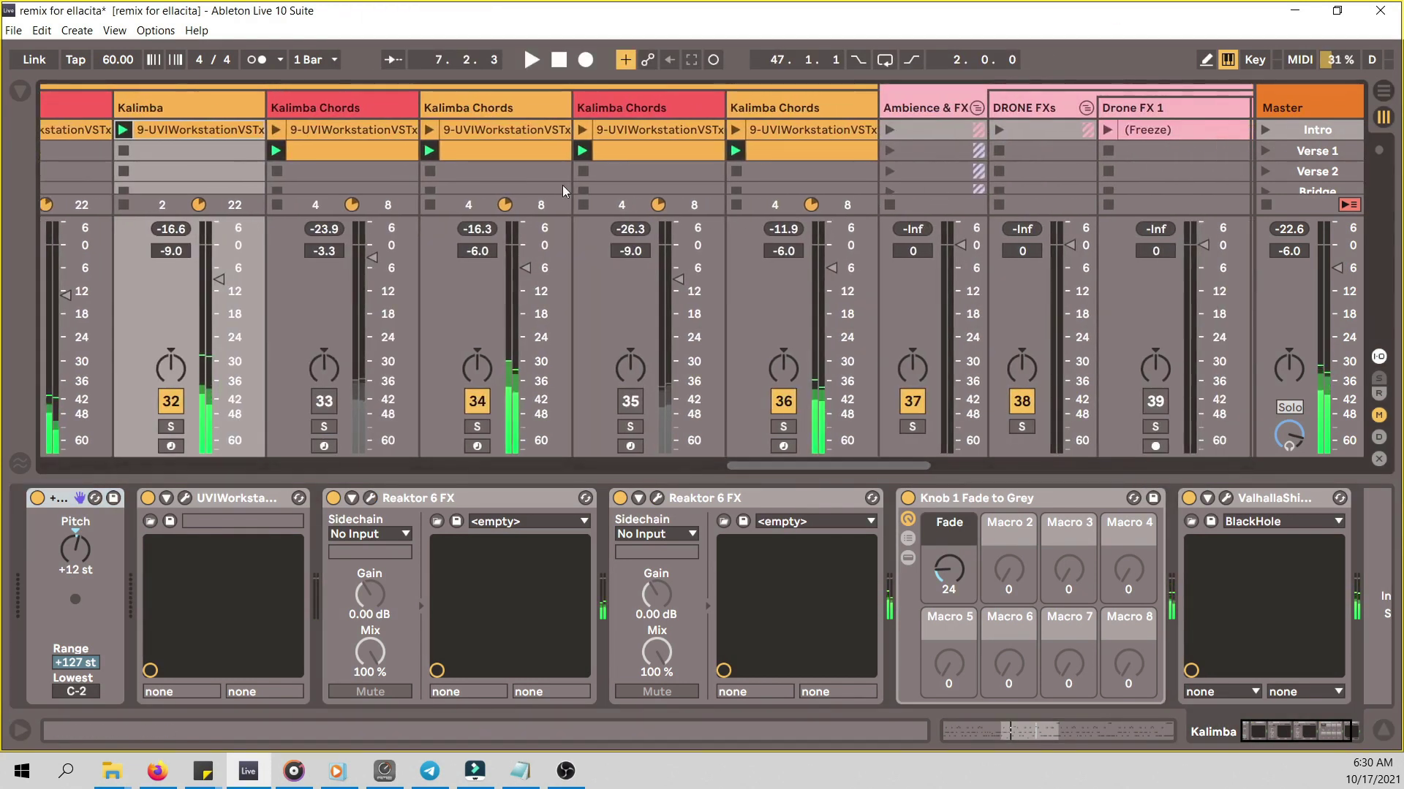
{"action": "left_click", "coordinate": [827, 109]}
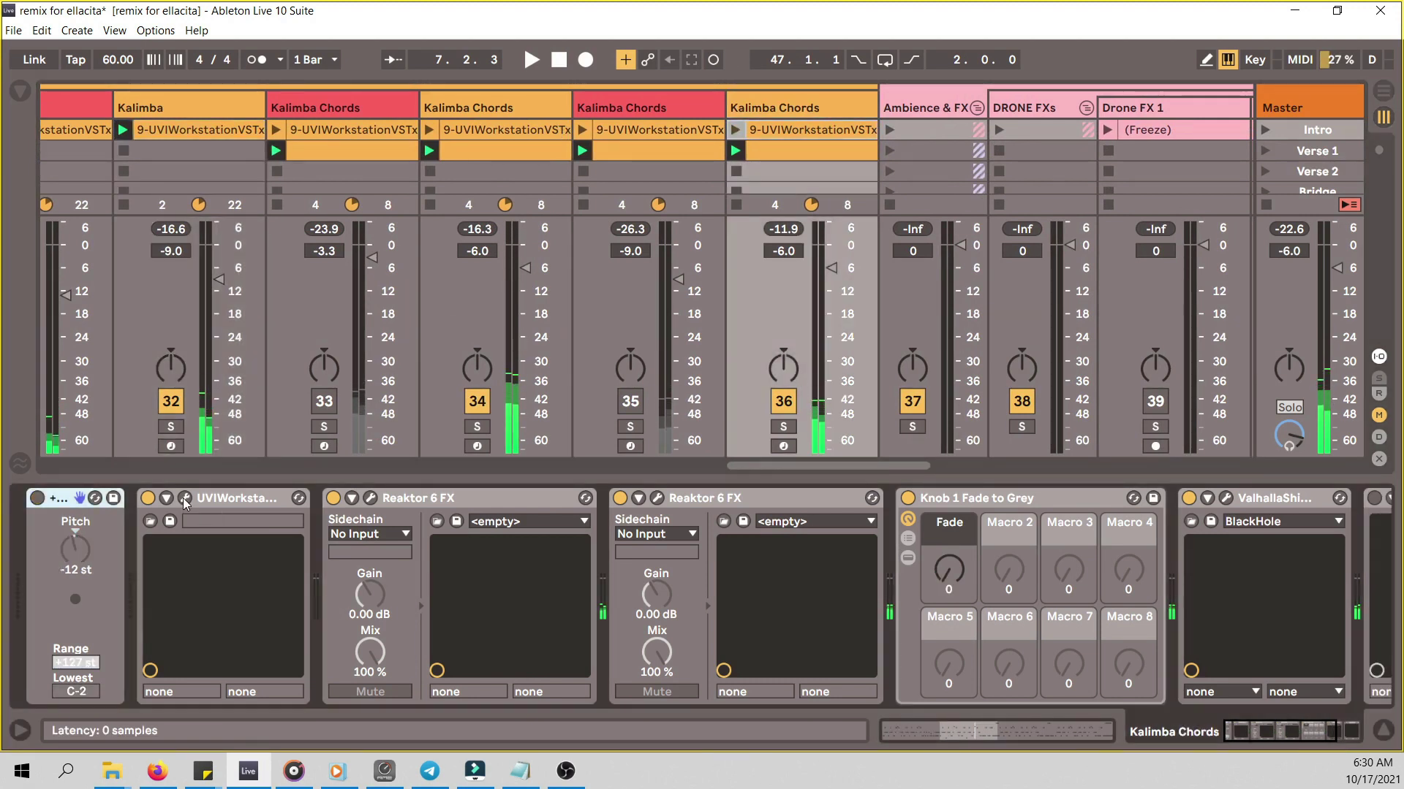
{"action": "mouse_move", "coordinate": [453, 777]}
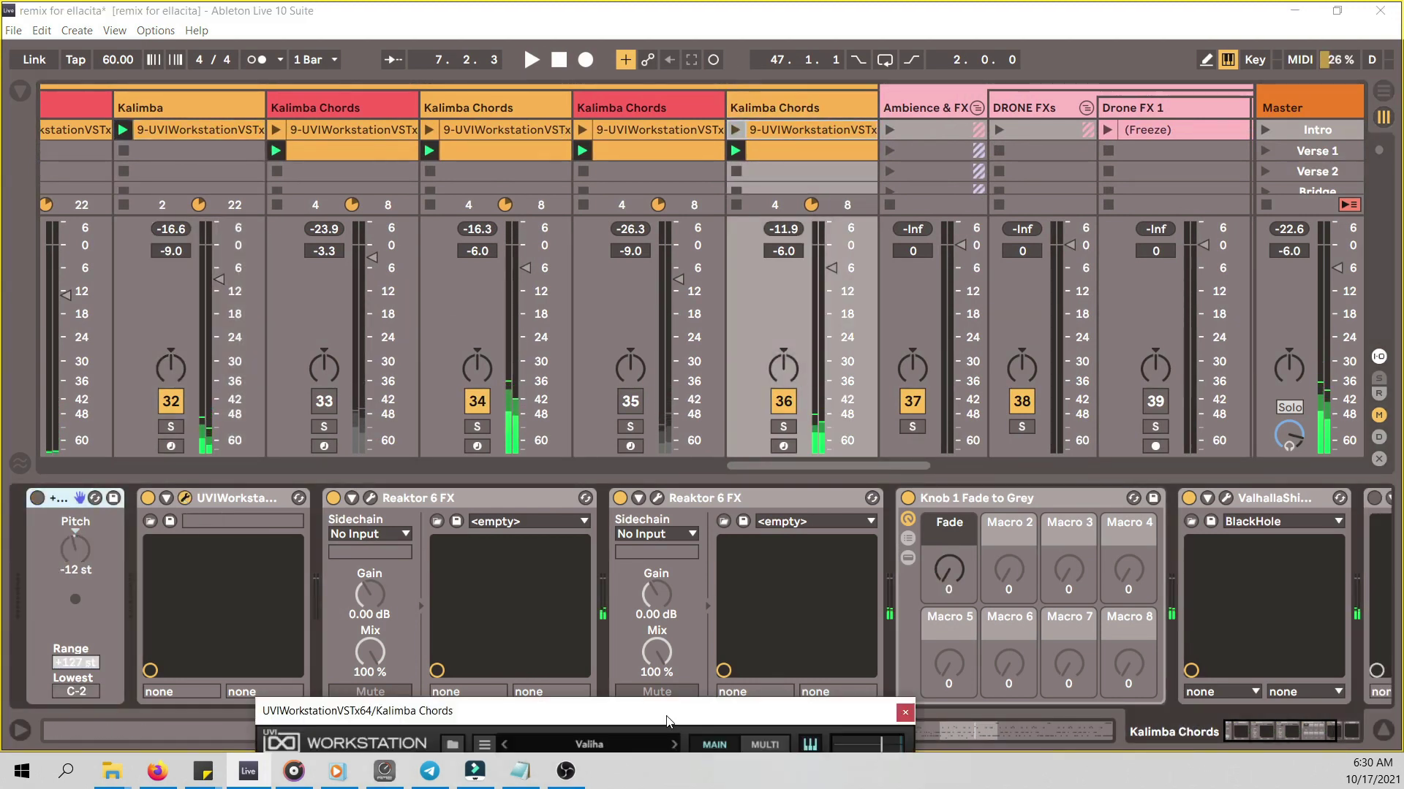
{"action": "left_click", "coordinate": [438, 704]}
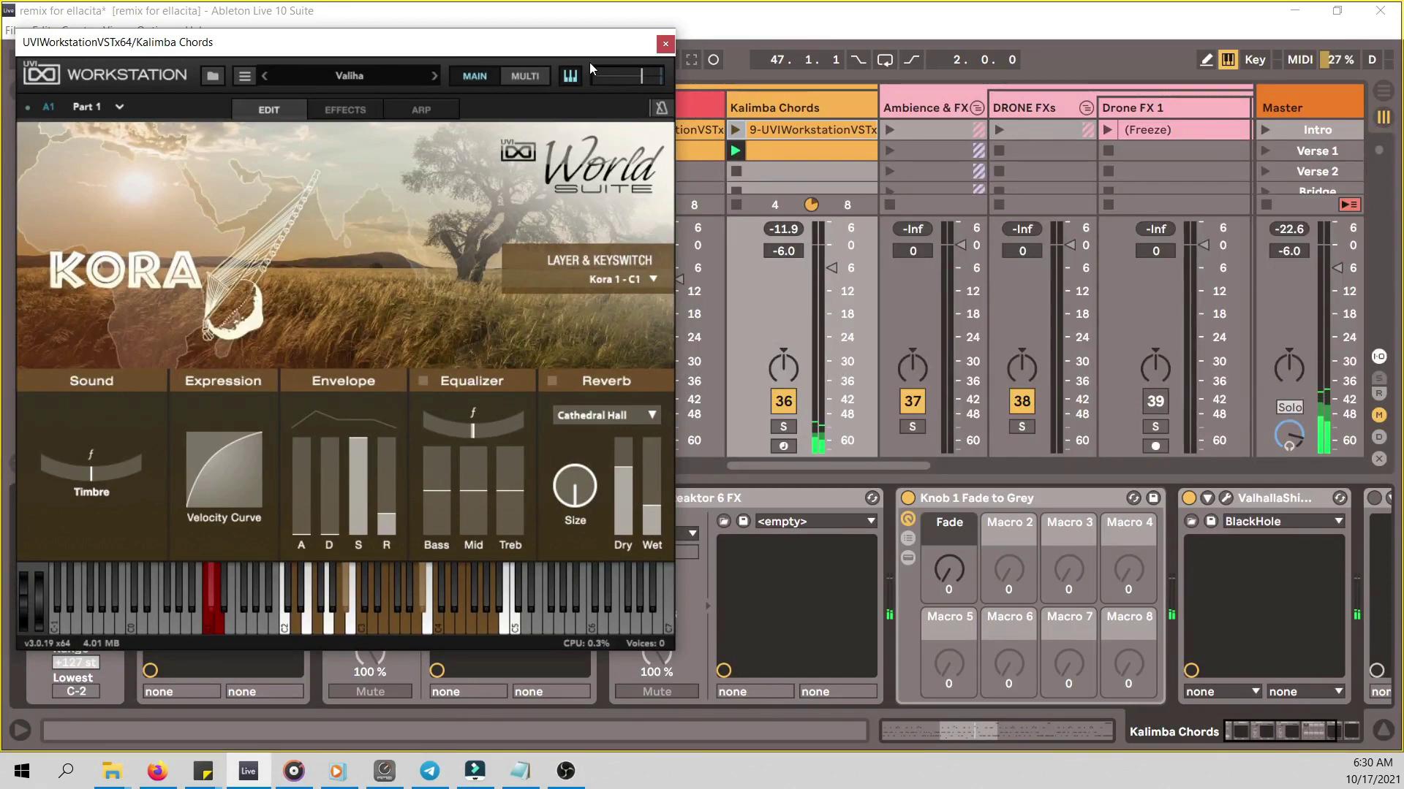
{"action": "left_click_drag", "start_coordinate": [587, 53], "coordinate": [622, 22]}
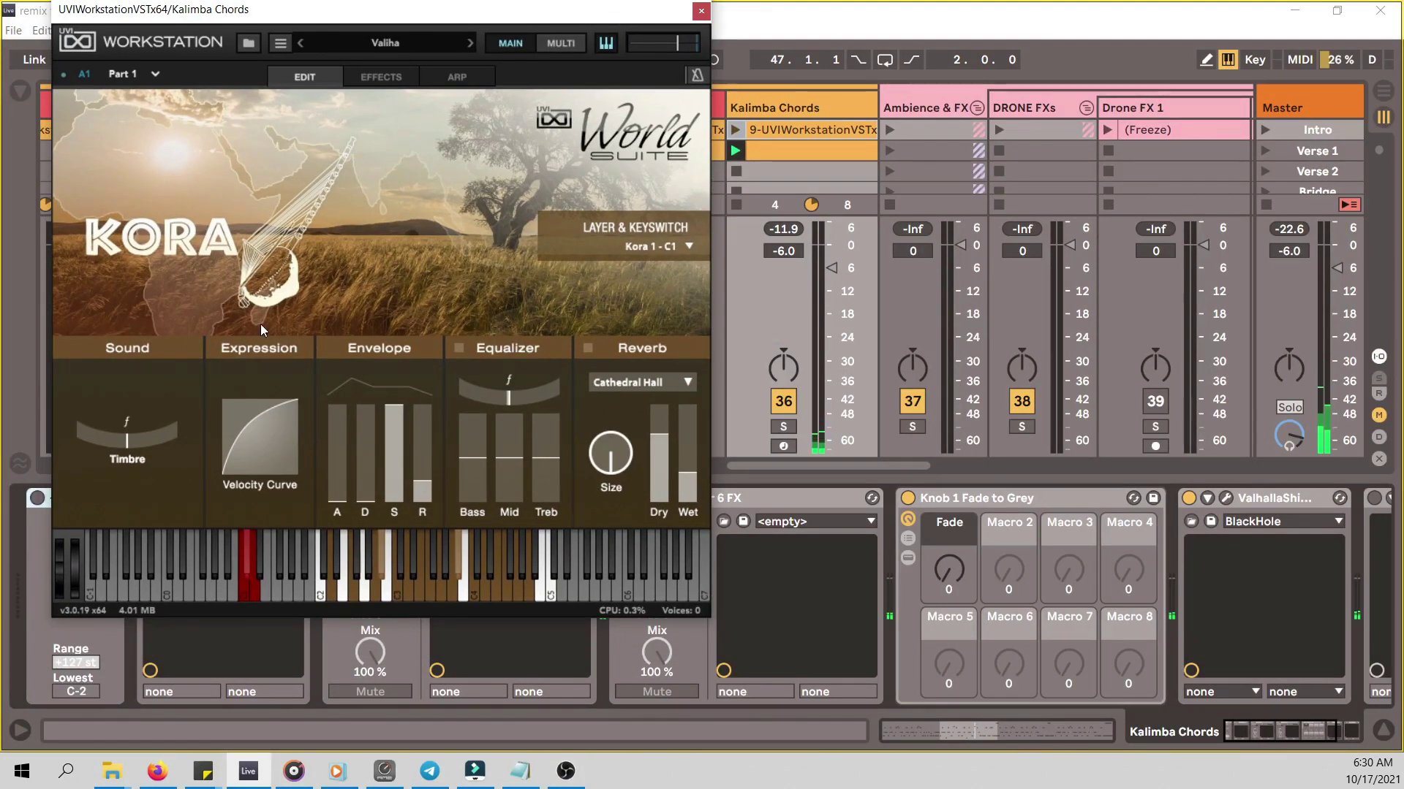
- Solo Kalimba Chords track 36, launch its Intro clip, and close the UVI Workstation window
{"action": "left_click", "coordinate": [786, 428]}
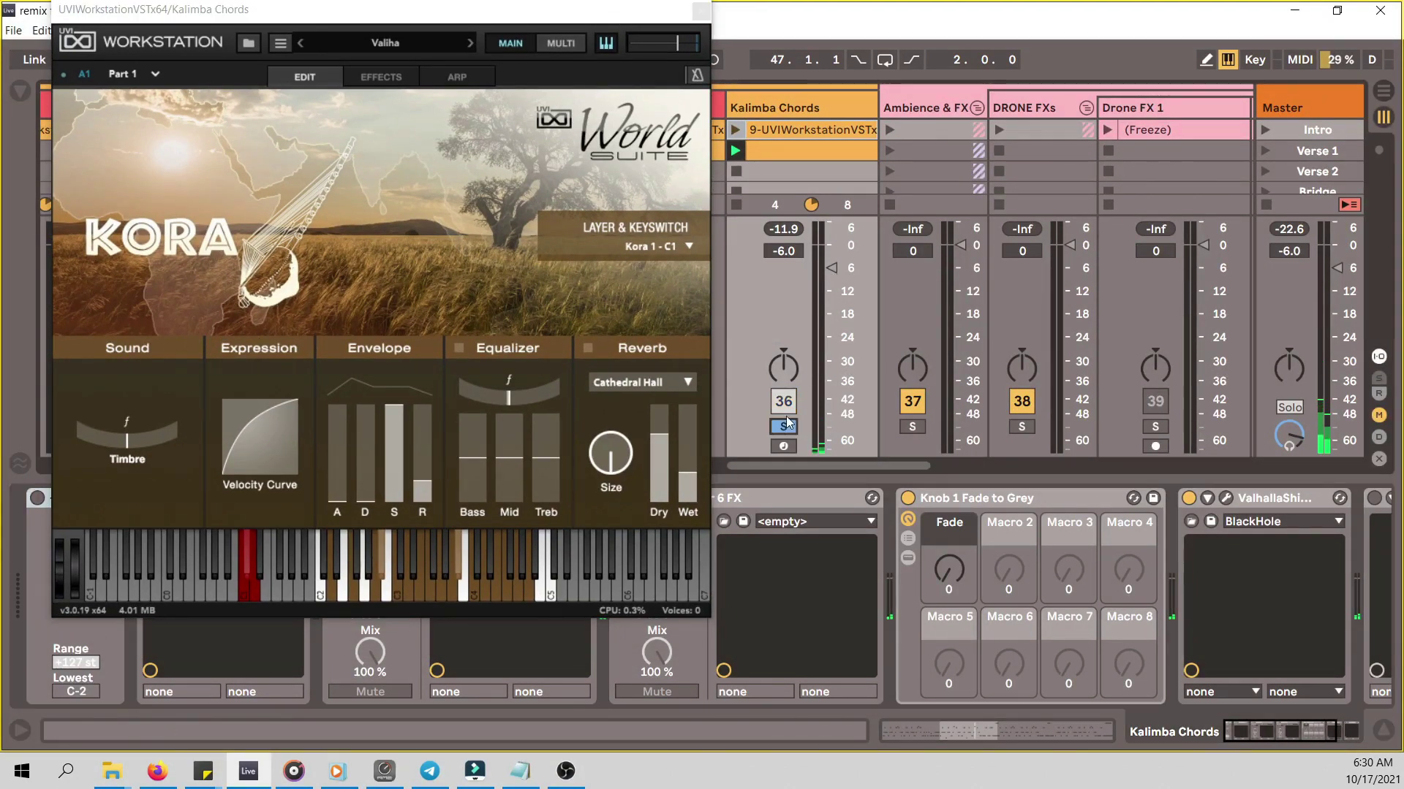
{"action": "left_click", "coordinate": [736, 129]}
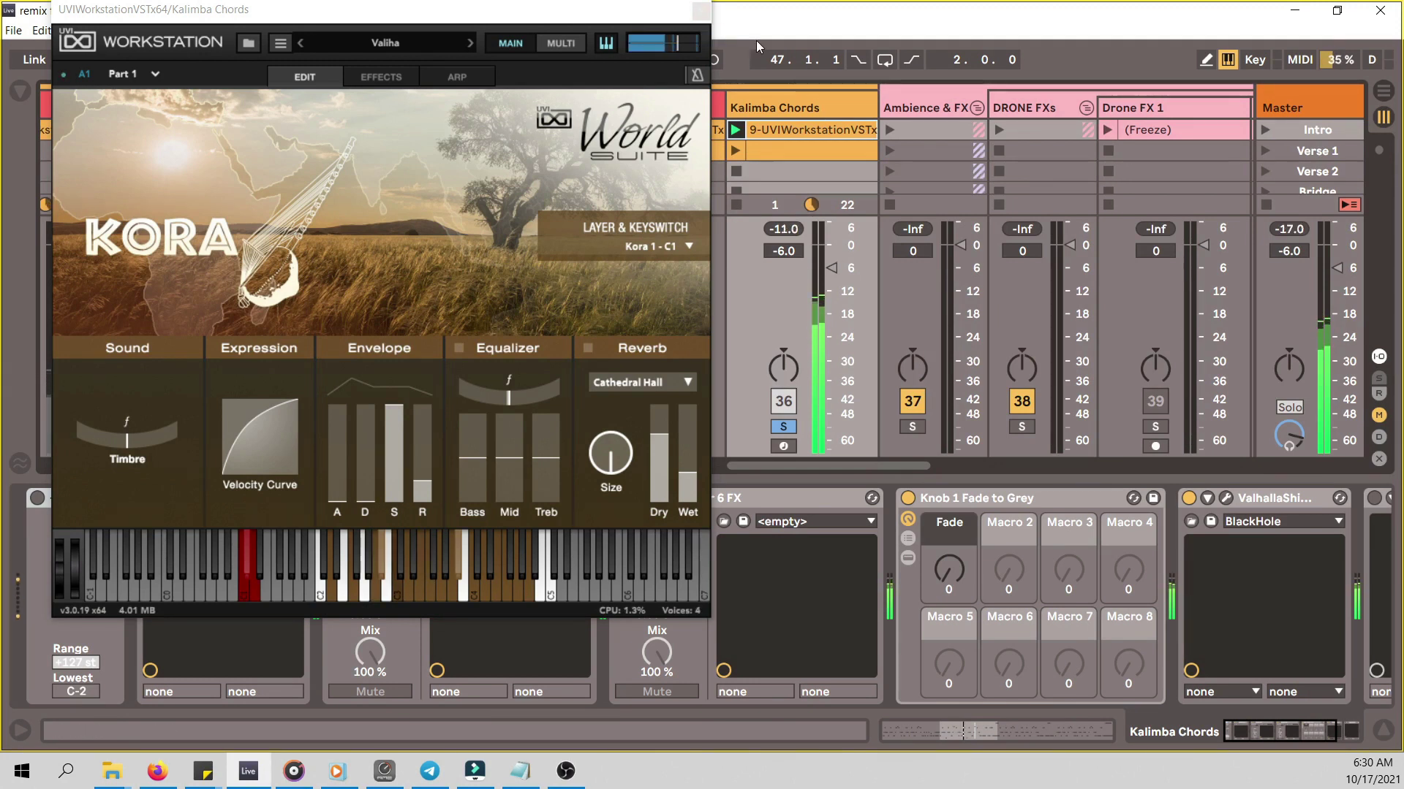
{"action": "left_click", "coordinate": [701, 12]}
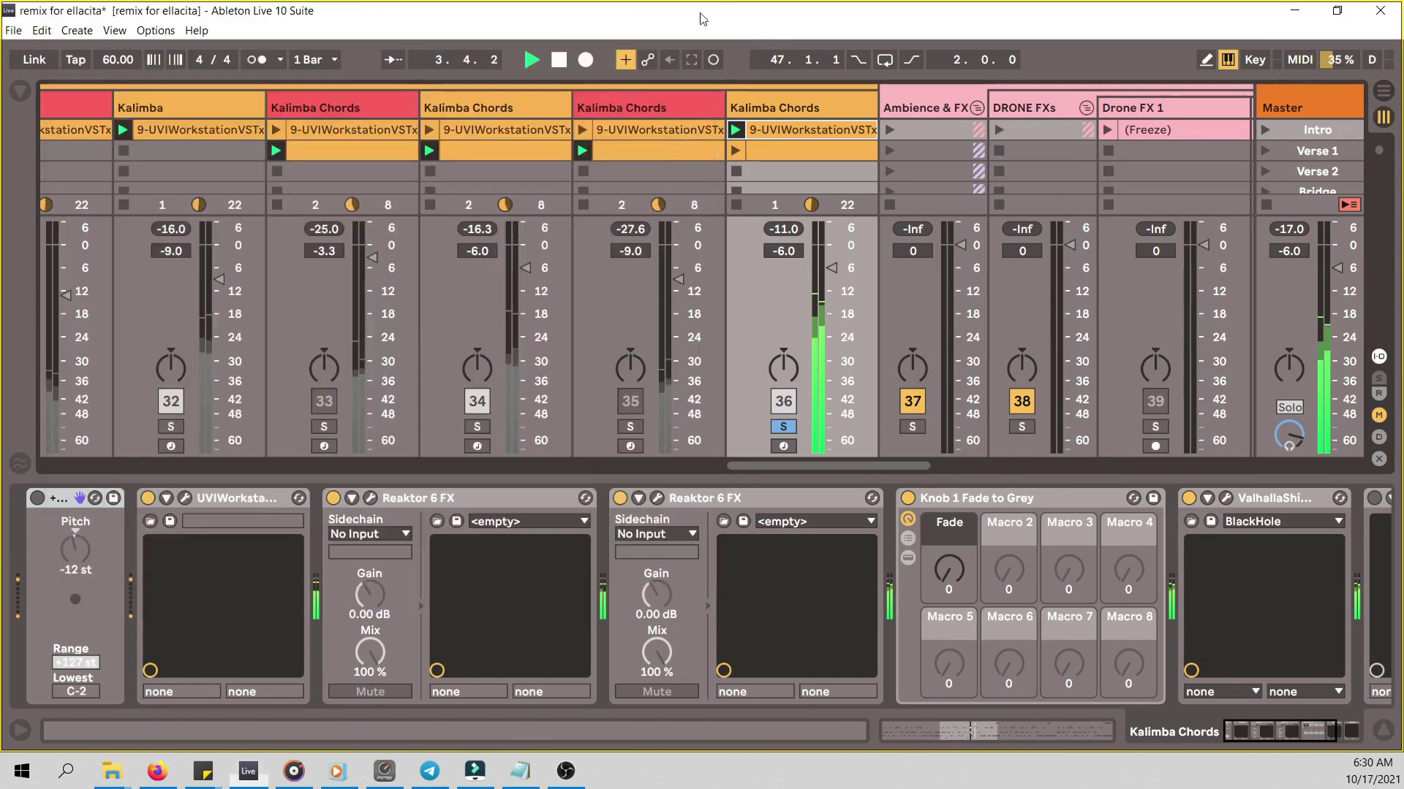
- Open Bouncing Ball in track 36's second Reaktor 6 FX, compare the sound with it bypassed and active, then close it and unsolo the track
{"action": "left_click", "coordinate": [656, 497]}
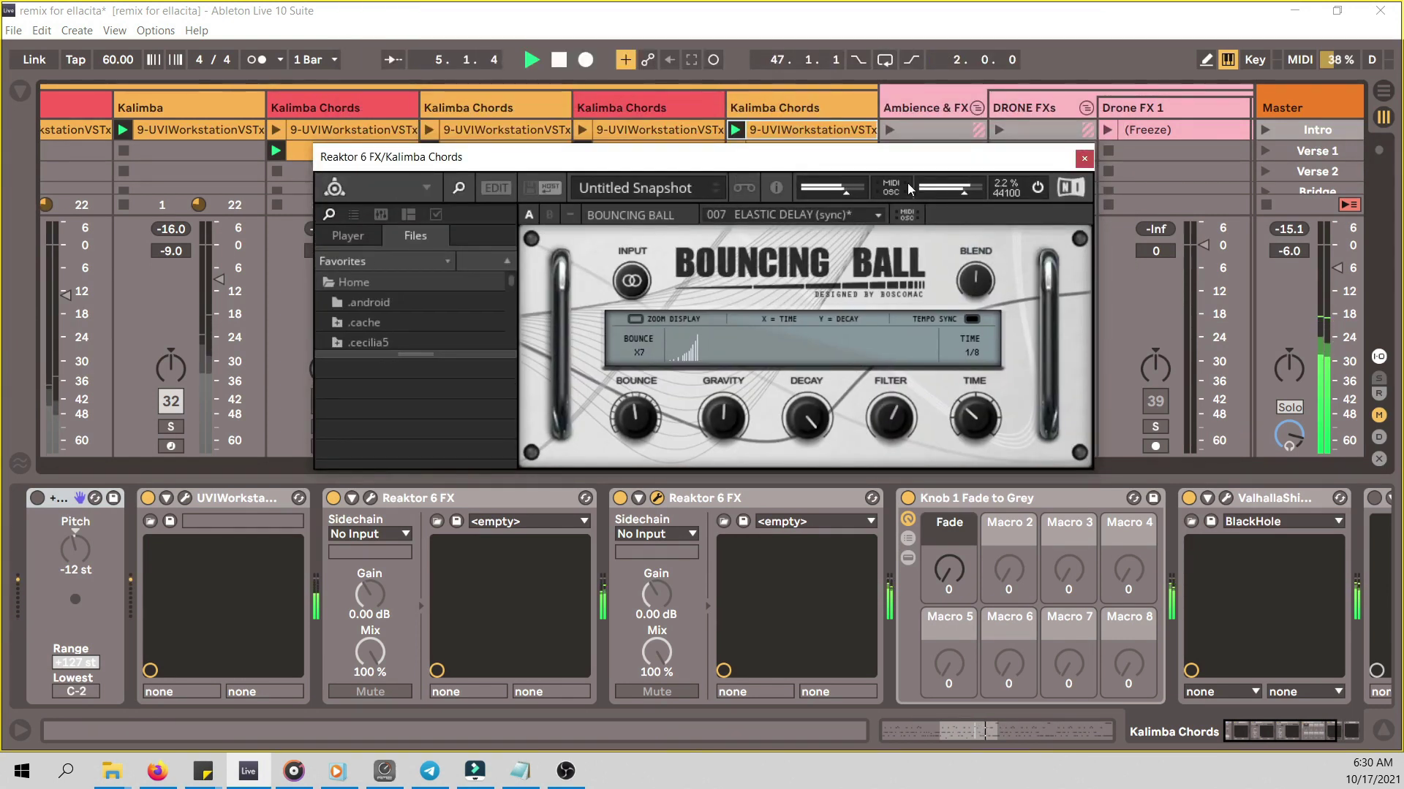
{"action": "left_click_drag", "start_coordinate": [854, 162], "coordinate": [837, 120]}
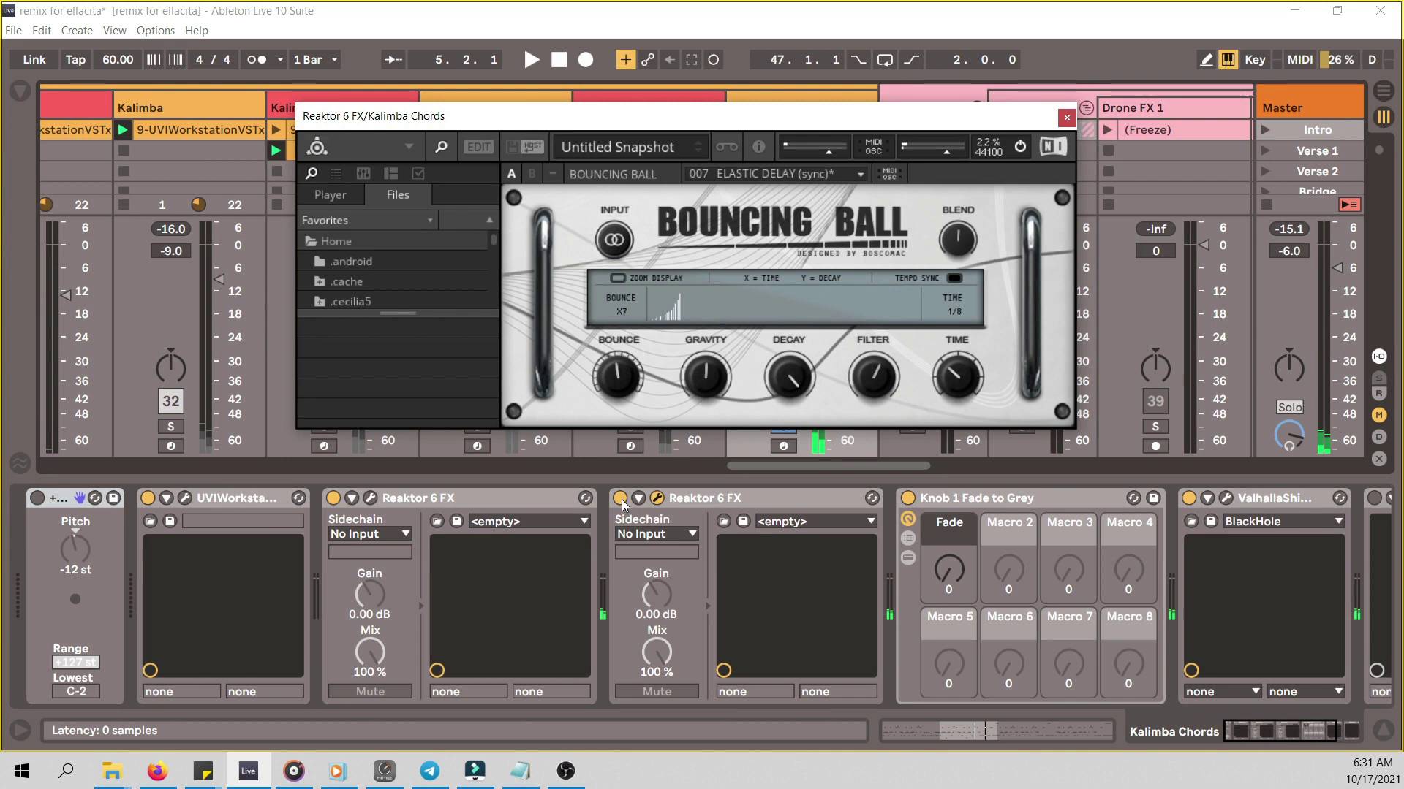
{"action": "key", "text": "space"}
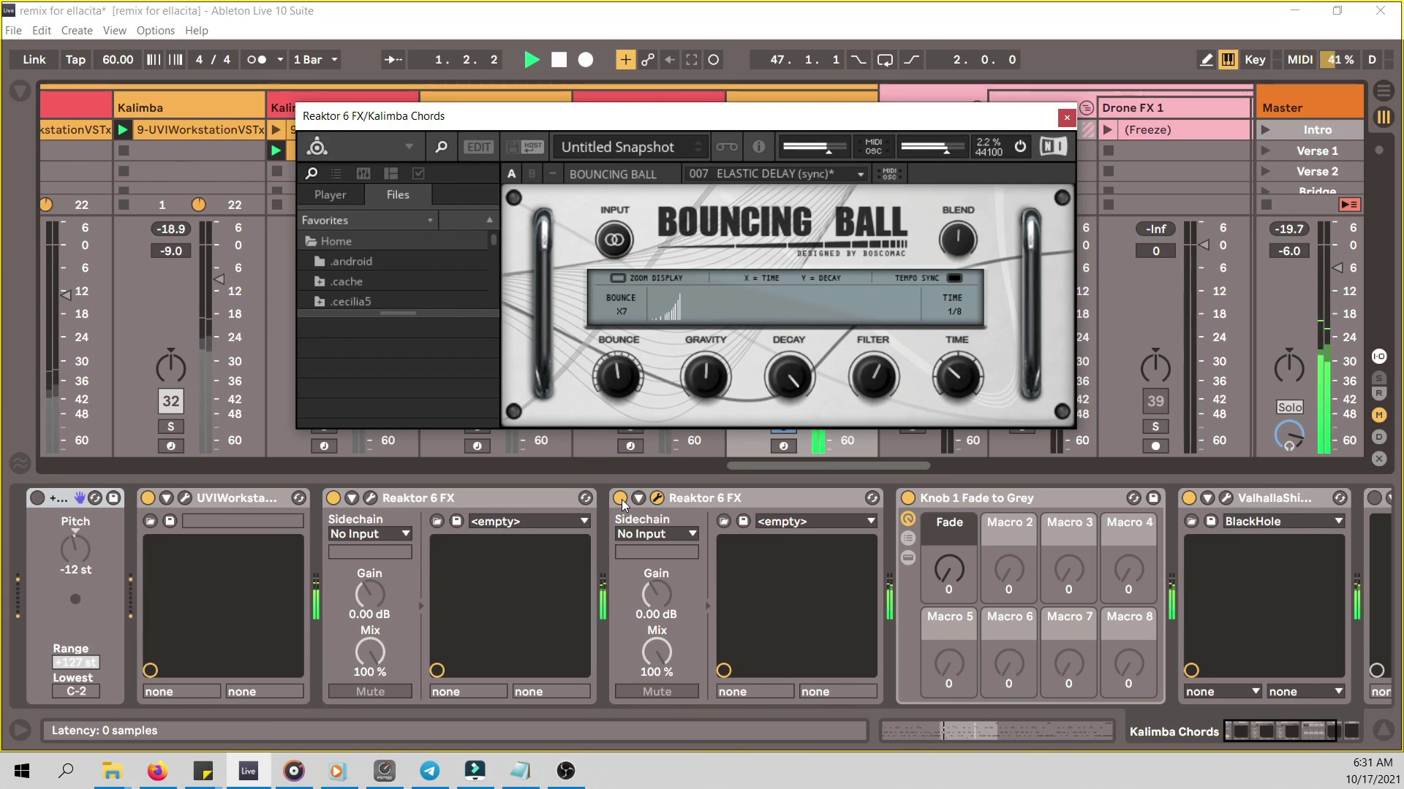
{"action": "left_click", "coordinate": [620, 498]}
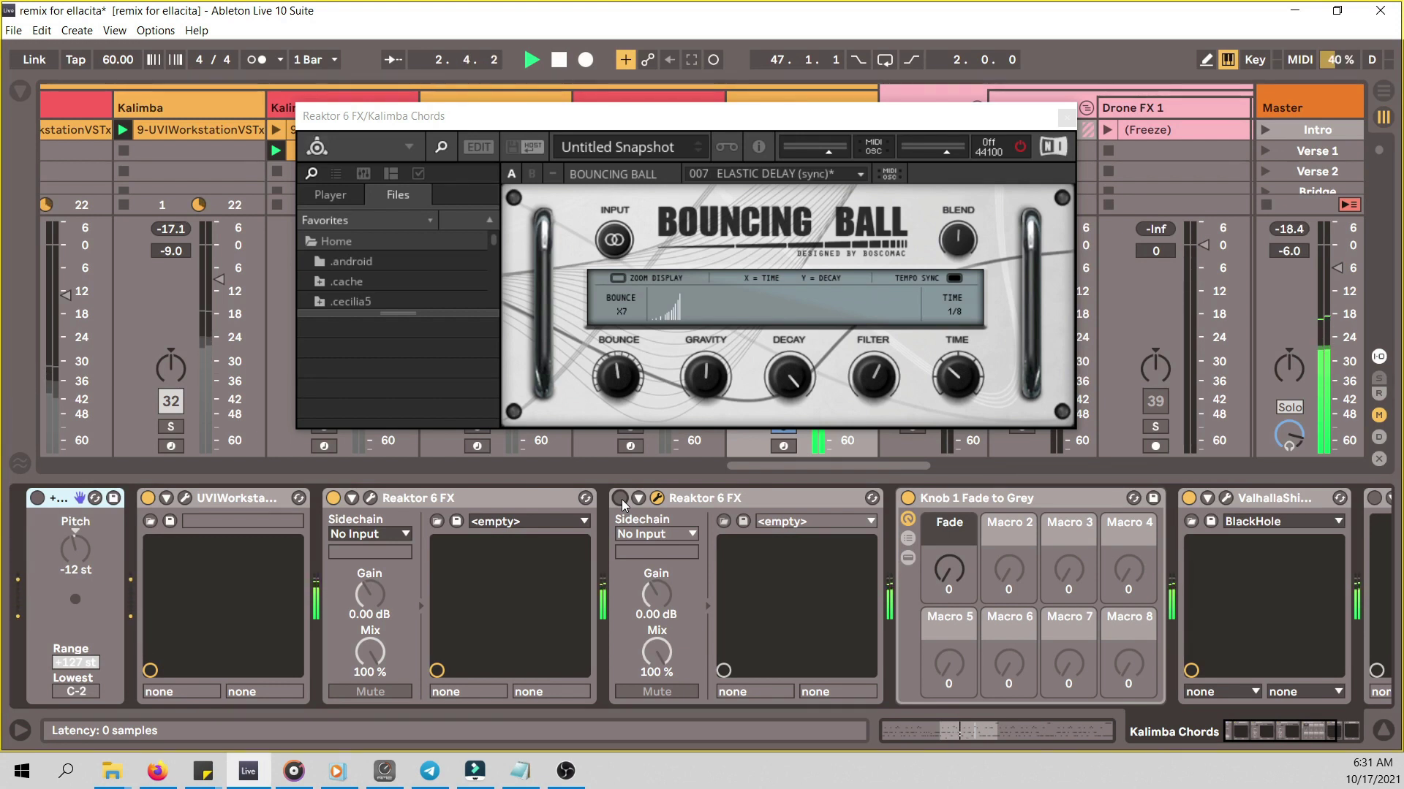
{"action": "left_click", "coordinate": [620, 499]}
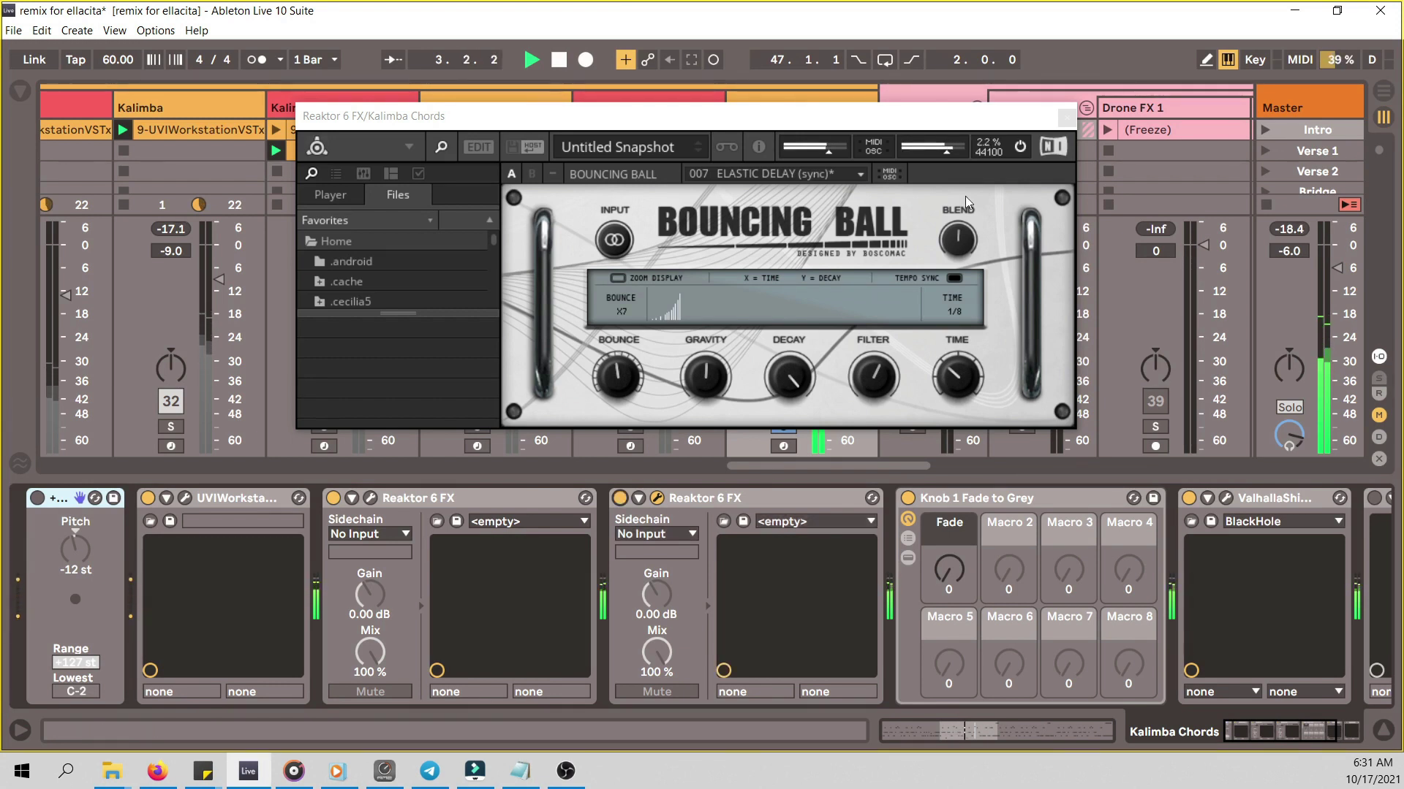
{"action": "left_click", "coordinate": [1066, 118]}
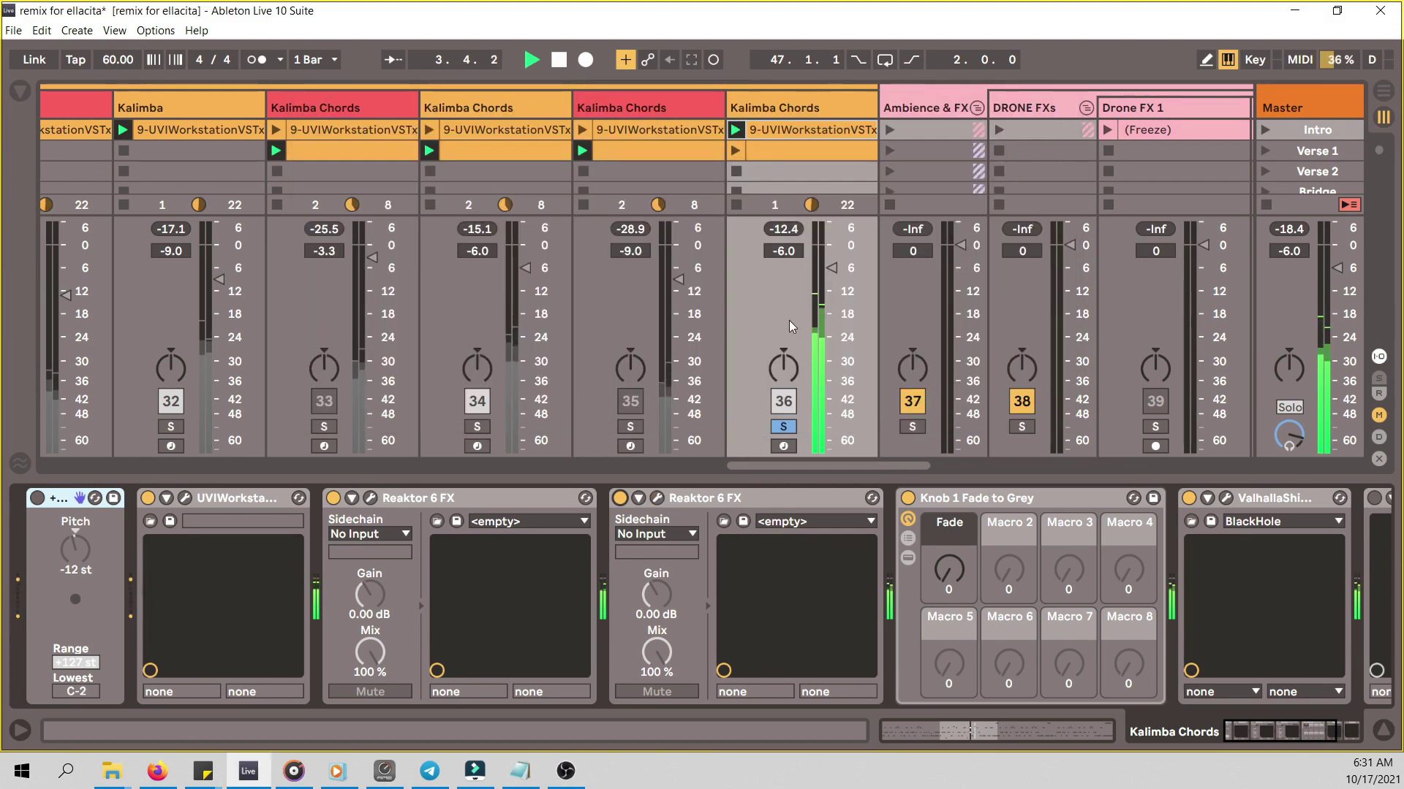
{"action": "left_click", "coordinate": [794, 427]}
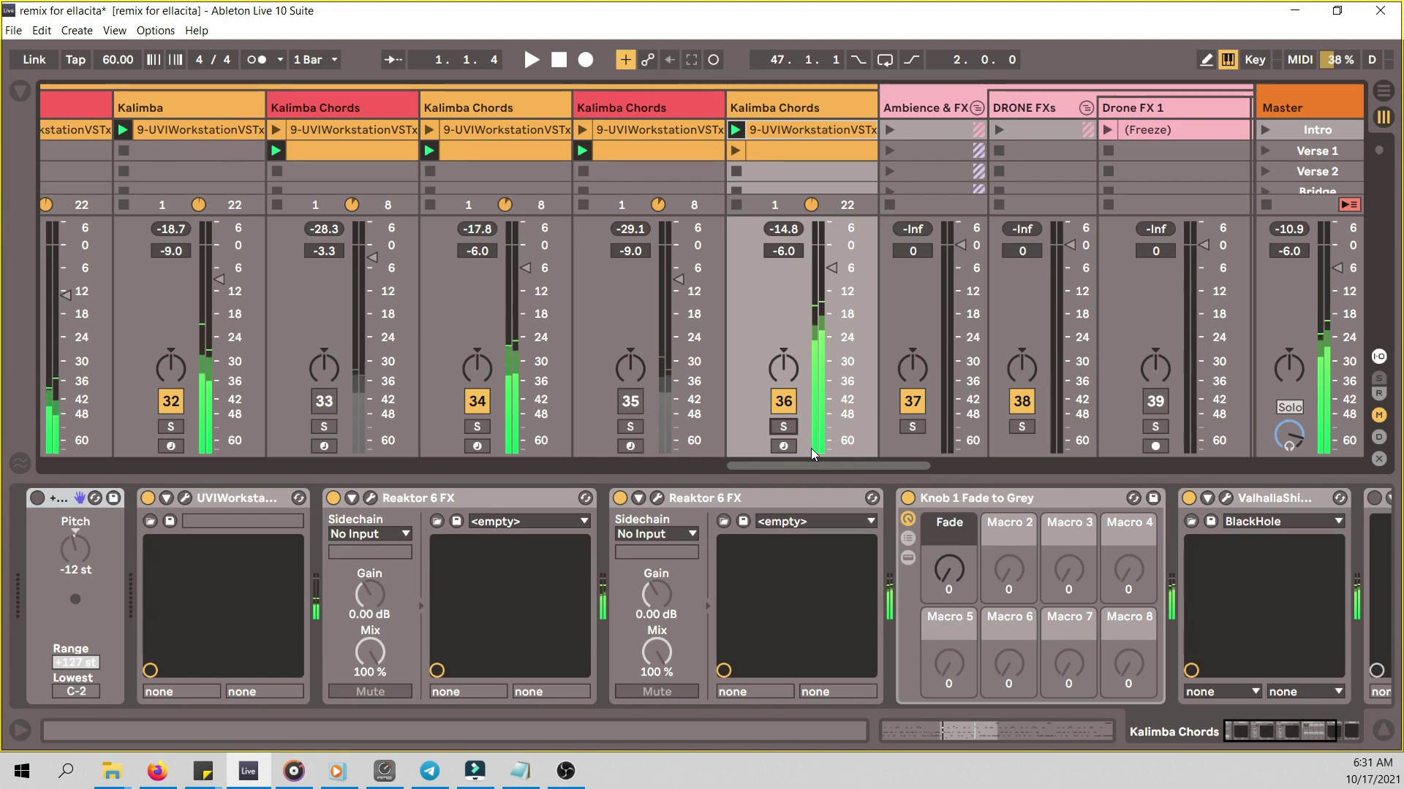
- Solo the DRONE FXs group and launch the frozen Intro clip on the Drone FX 1 track
{"action": "left_click_drag", "start_coordinate": [805, 463], "coordinate": [902, 470]}
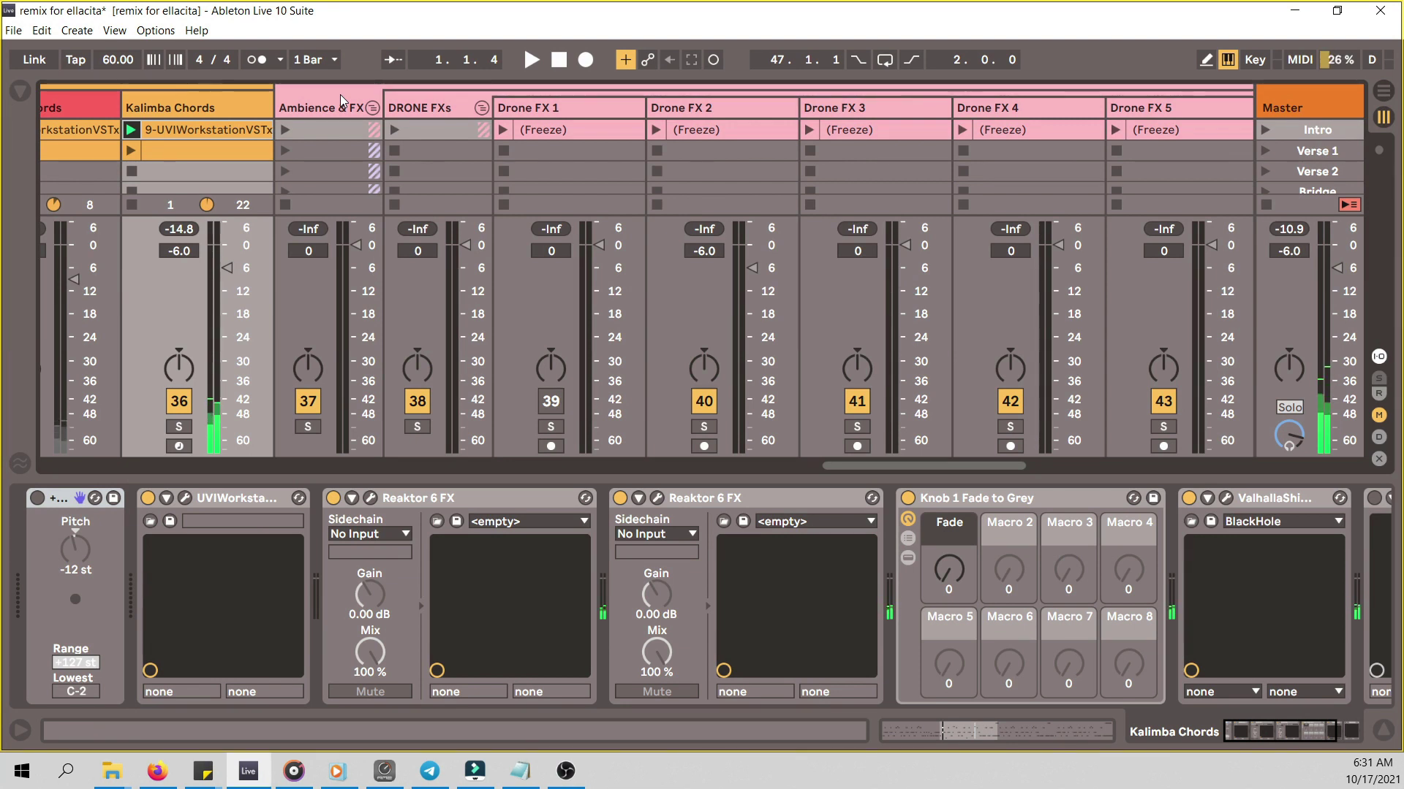
{"action": "left_click", "coordinate": [416, 429]}
{"action": "left_click", "coordinate": [559, 110]}
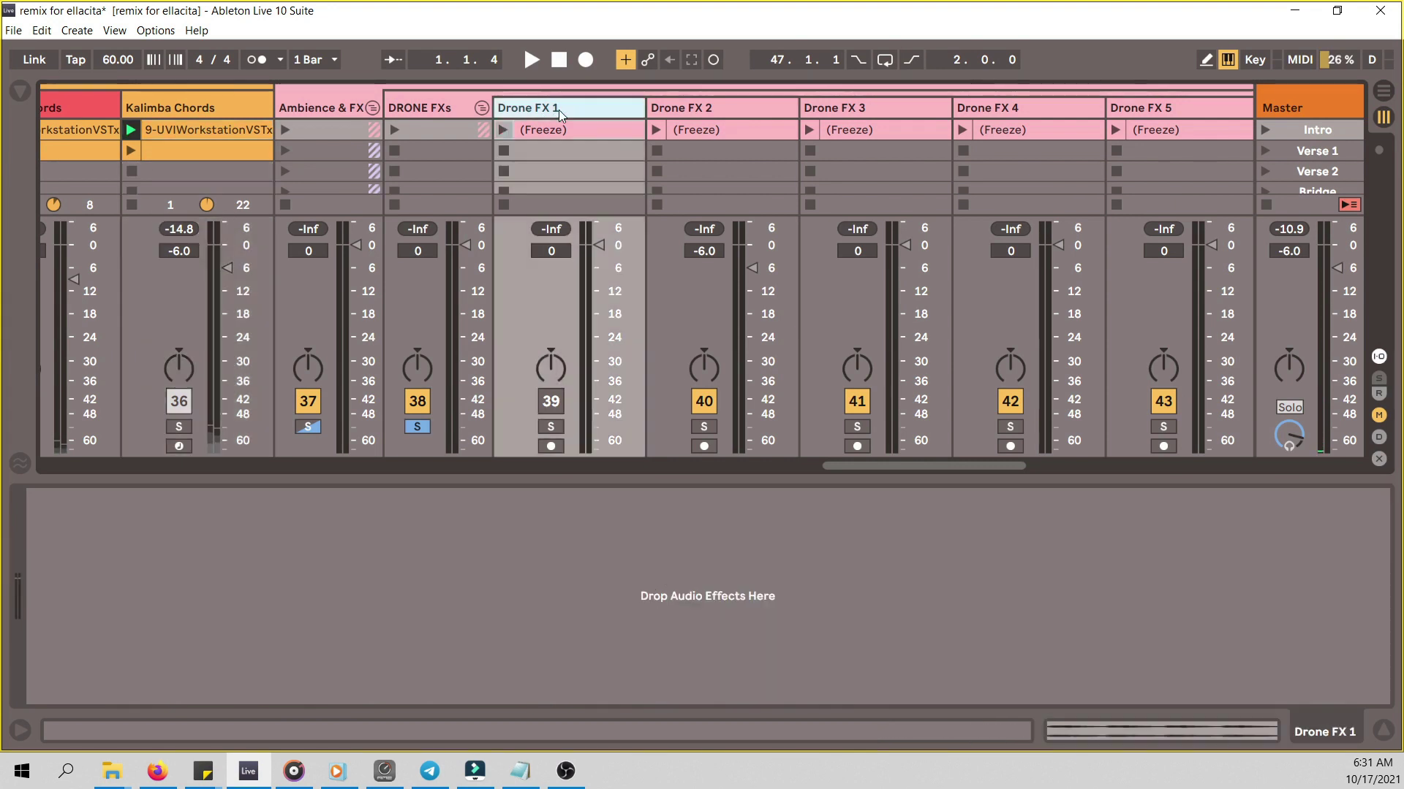
{"action": "left_click", "coordinate": [506, 129]}
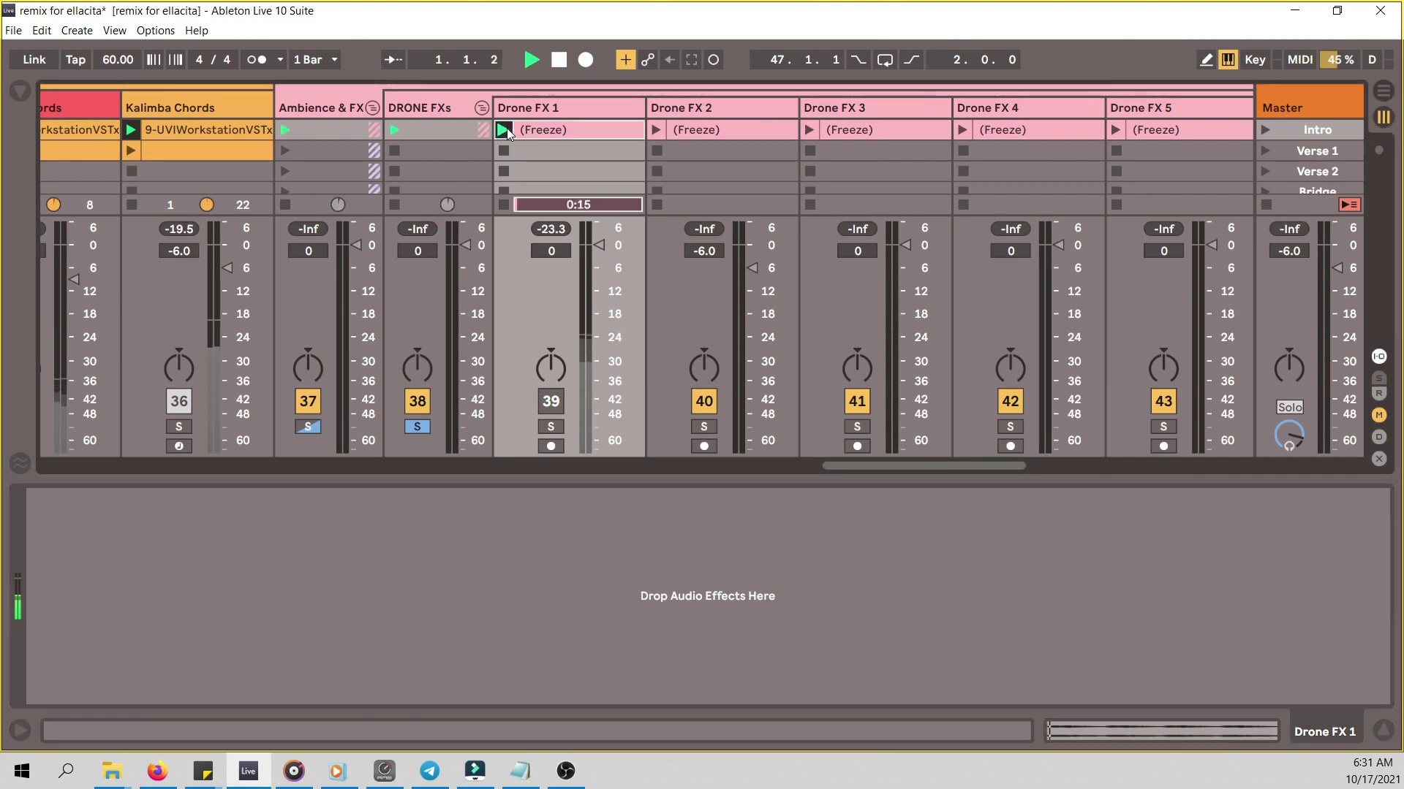
- Audition the frozen Intro clips of Drone FX 1 and Drone FX 2 in solo, ending with Drone FX 2 unsoloed
{"action": "left_click", "coordinate": [557, 427]}
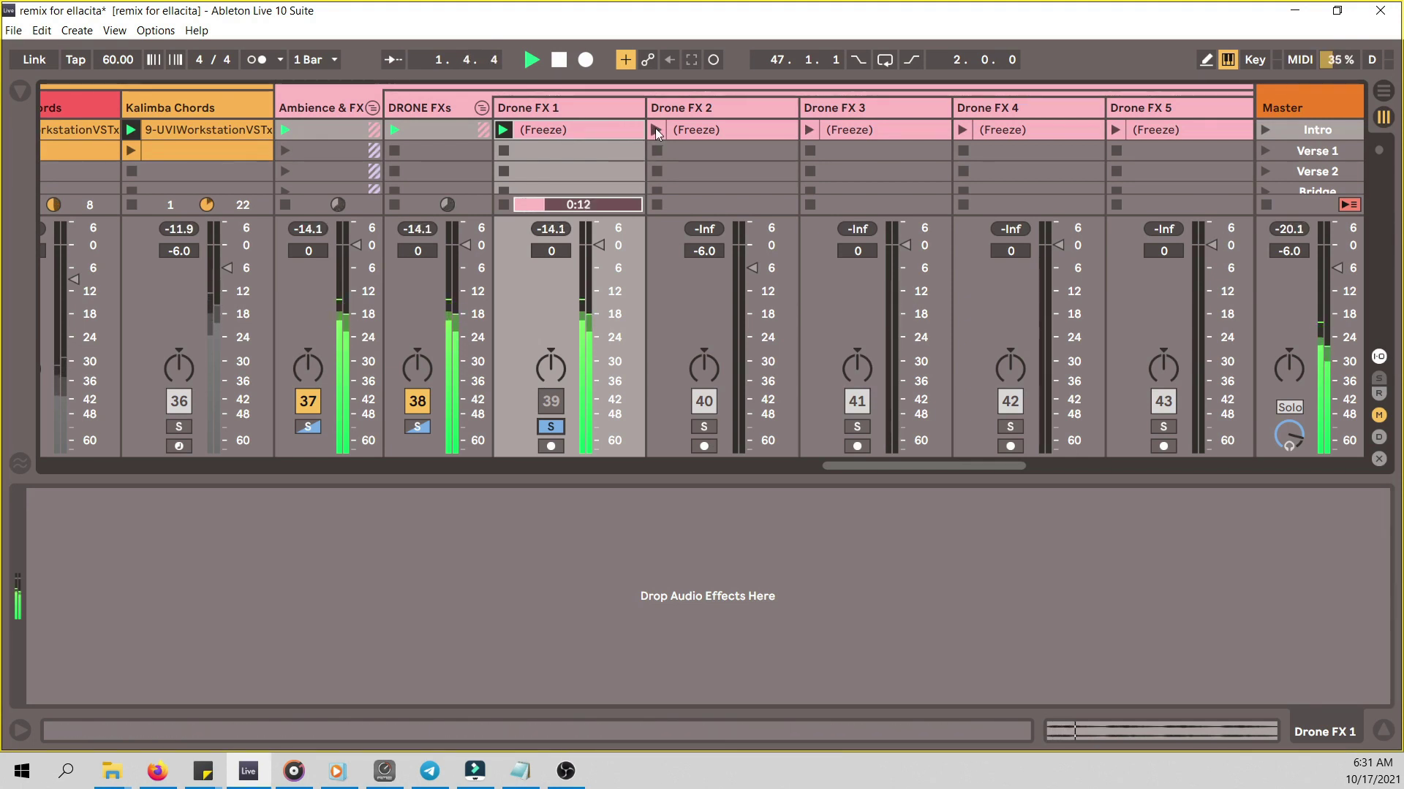
{"action": "key", "text": "space"}
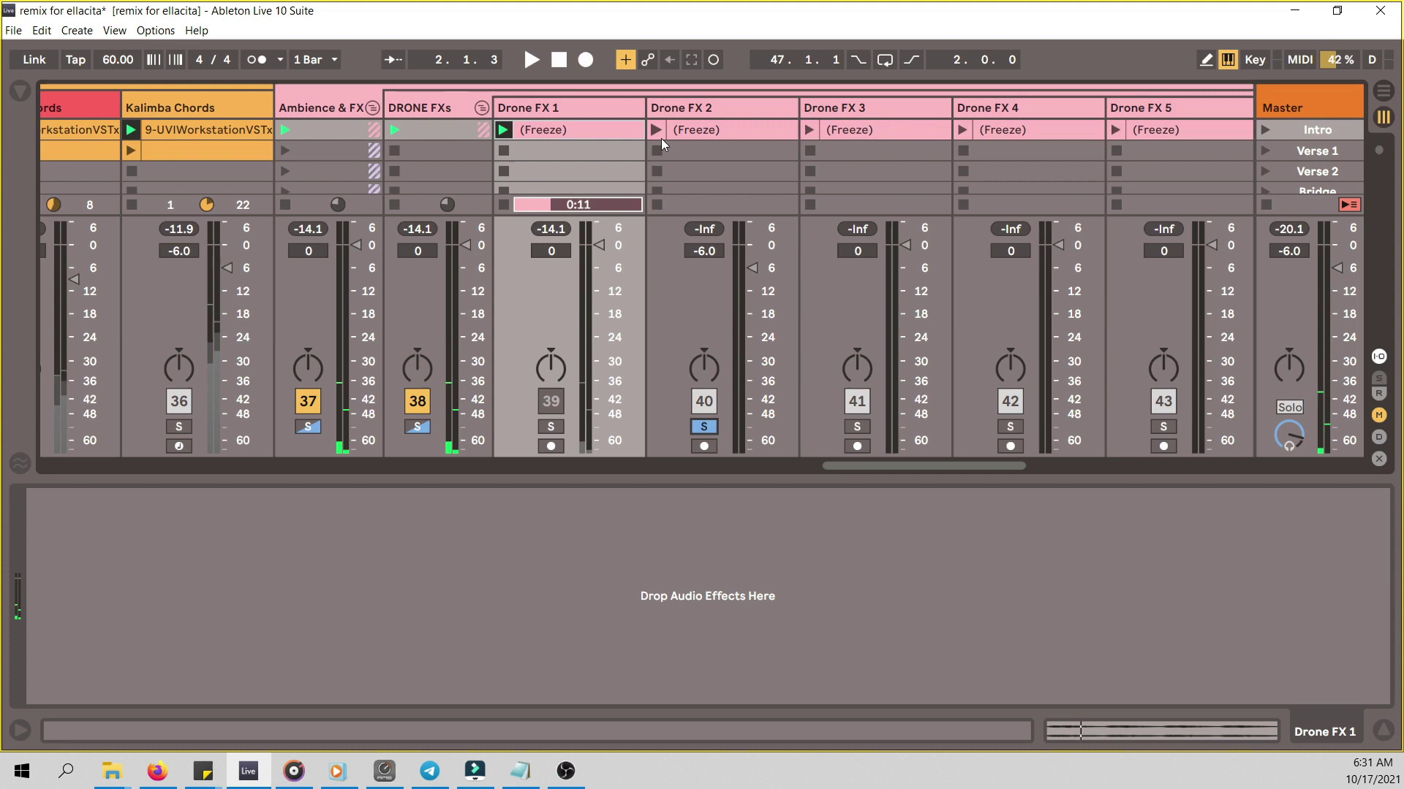
{"action": "left_click", "coordinate": [656, 130]}
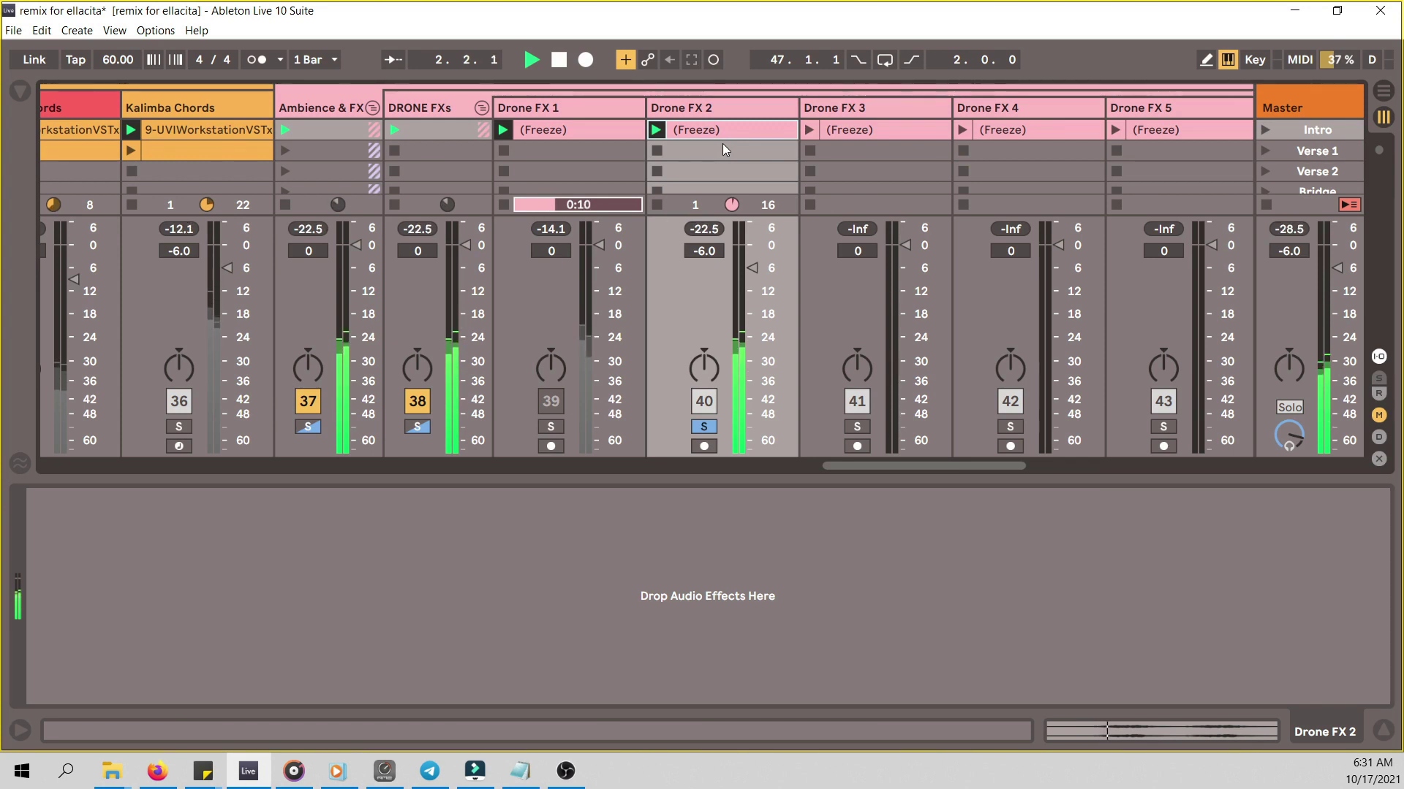
{"action": "left_click", "coordinate": [707, 428]}
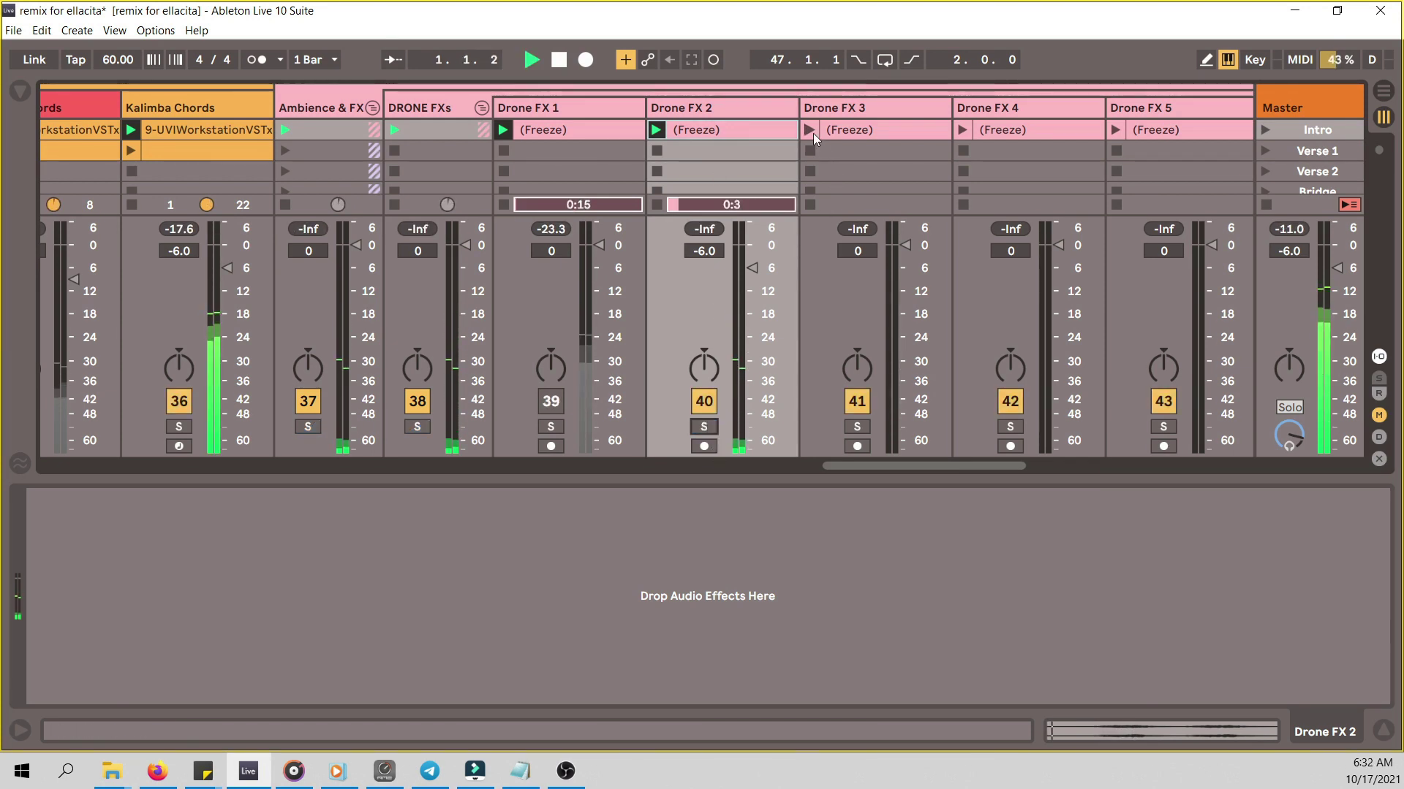
- Audition Drone FX 3 in solo, view its frozen clip's waveform, hide the clip view and unsolo the track
{"action": "left_click", "coordinate": [860, 435]}
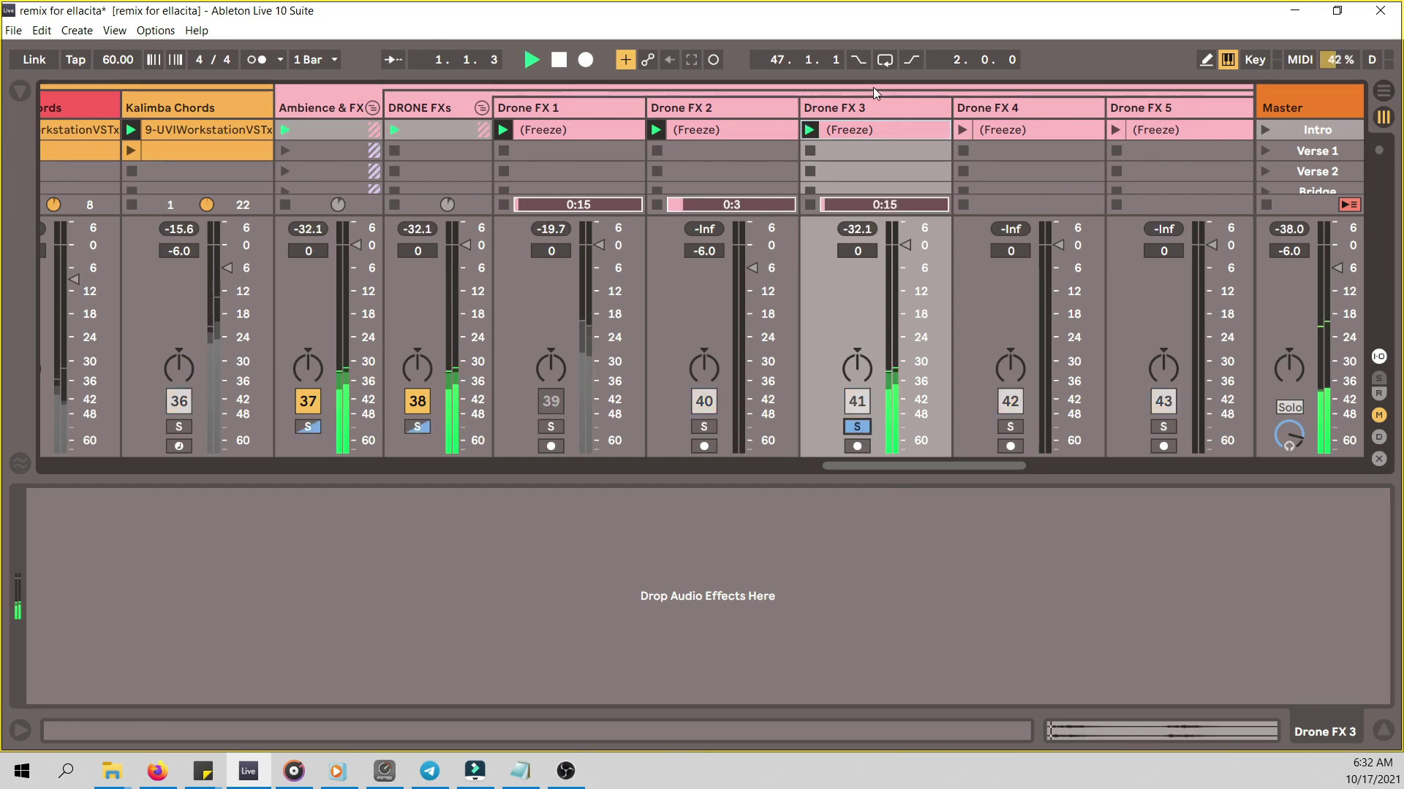
{"action": "left_click", "coordinate": [875, 129]}
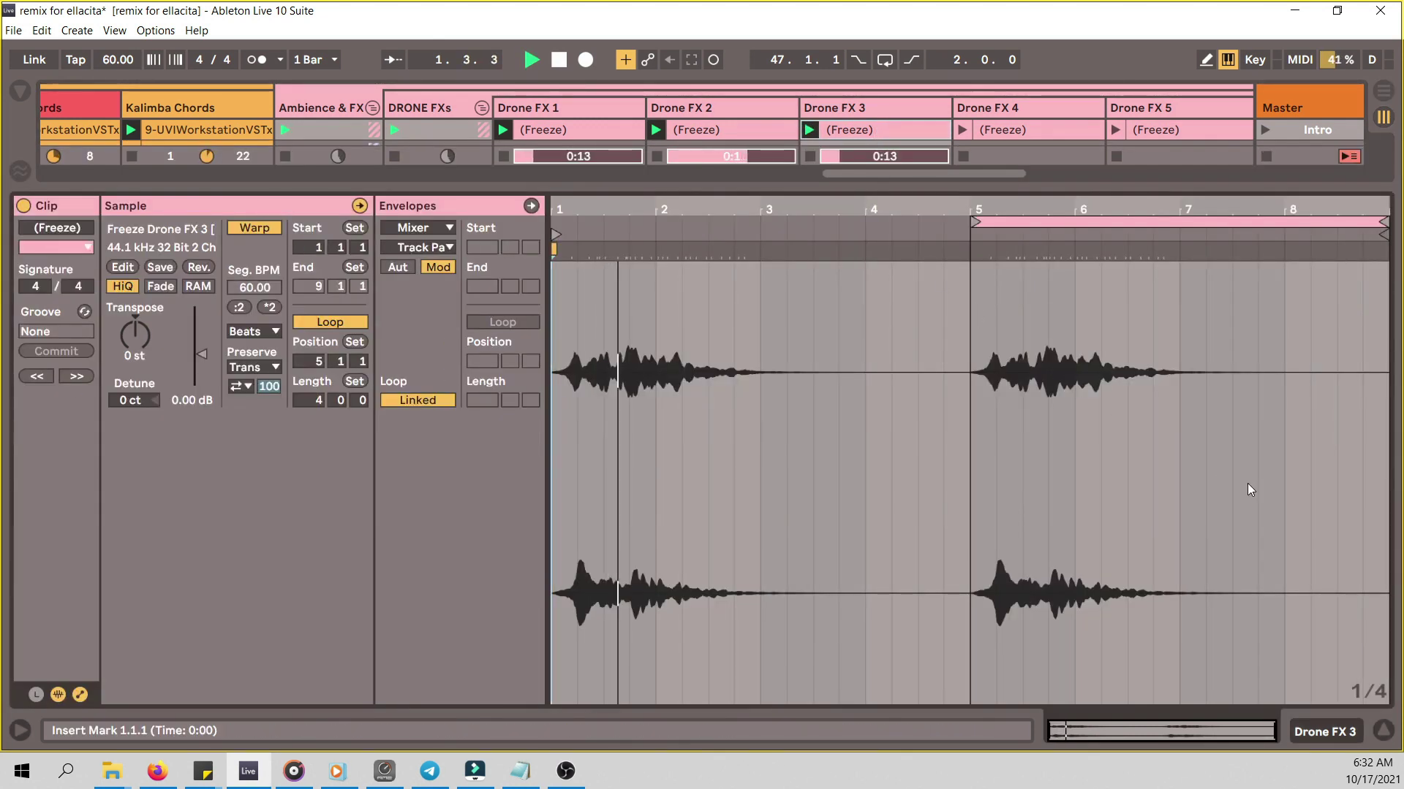
{"action": "left_click", "coordinate": [1382, 731]}
{"action": "left_click", "coordinate": [857, 661]}
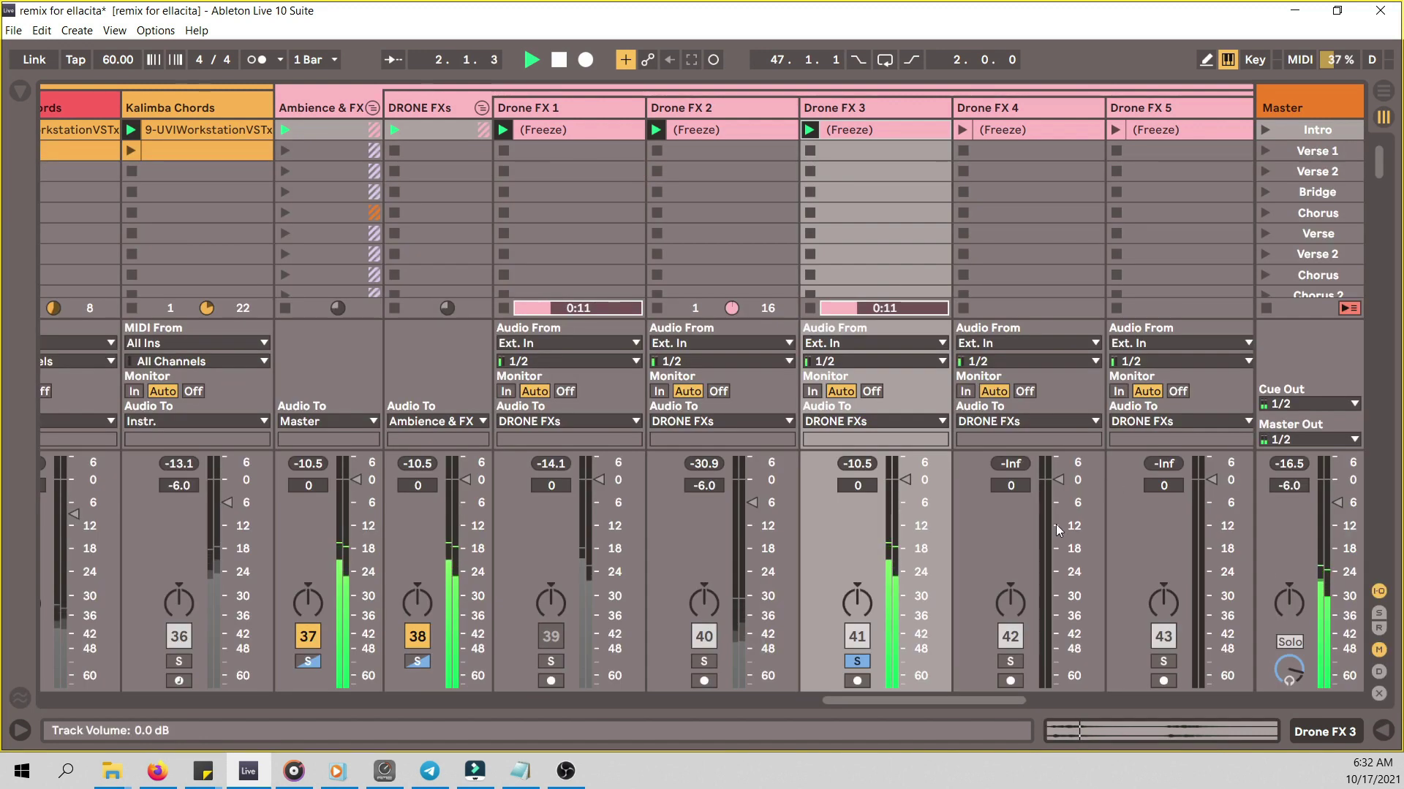
{"action": "left_click", "coordinate": [858, 661]}
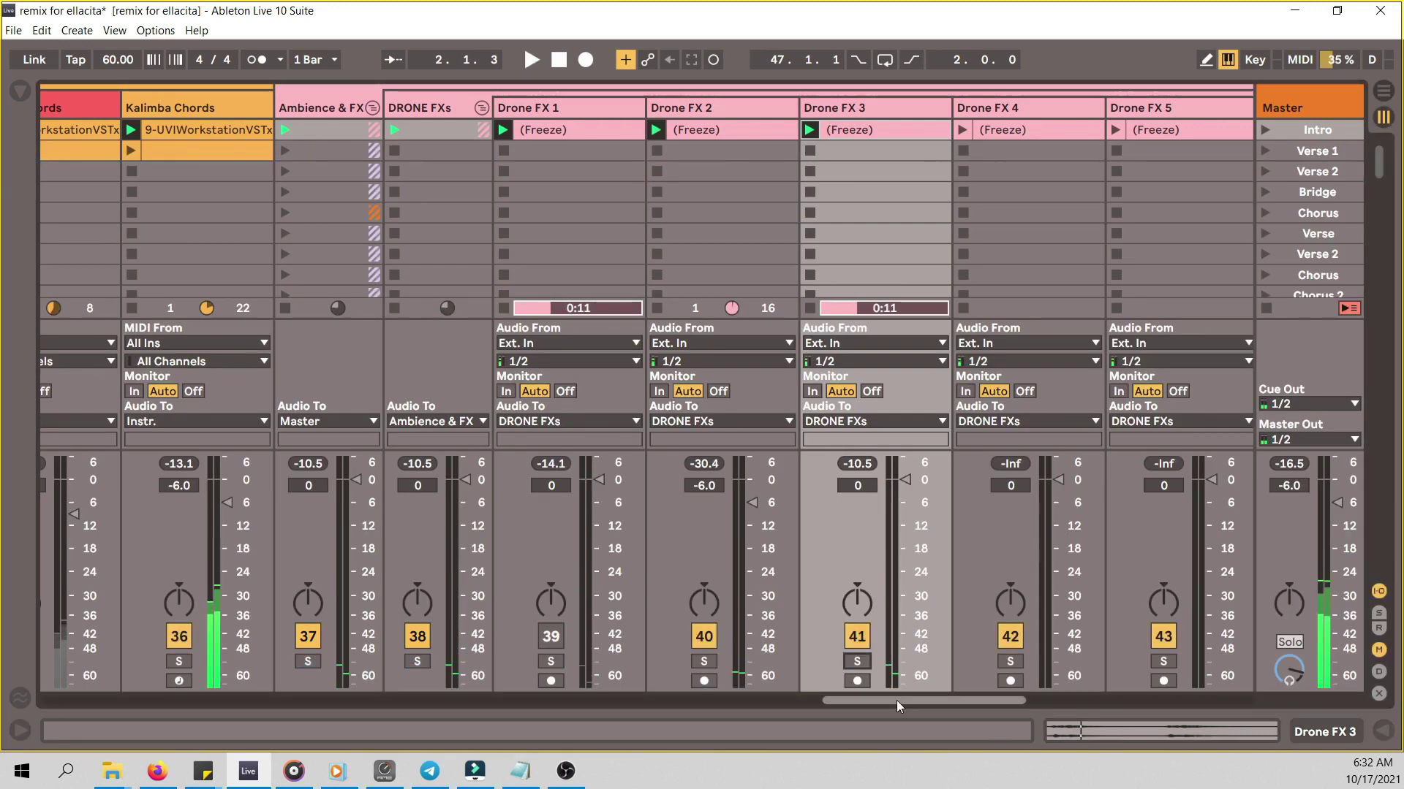
- Solo track 44, Birds singing Natura, launch its Intro clip and stop playback after listening
{"action": "left_click_drag", "start_coordinate": [897, 701], "coordinate": [1006, 701]}
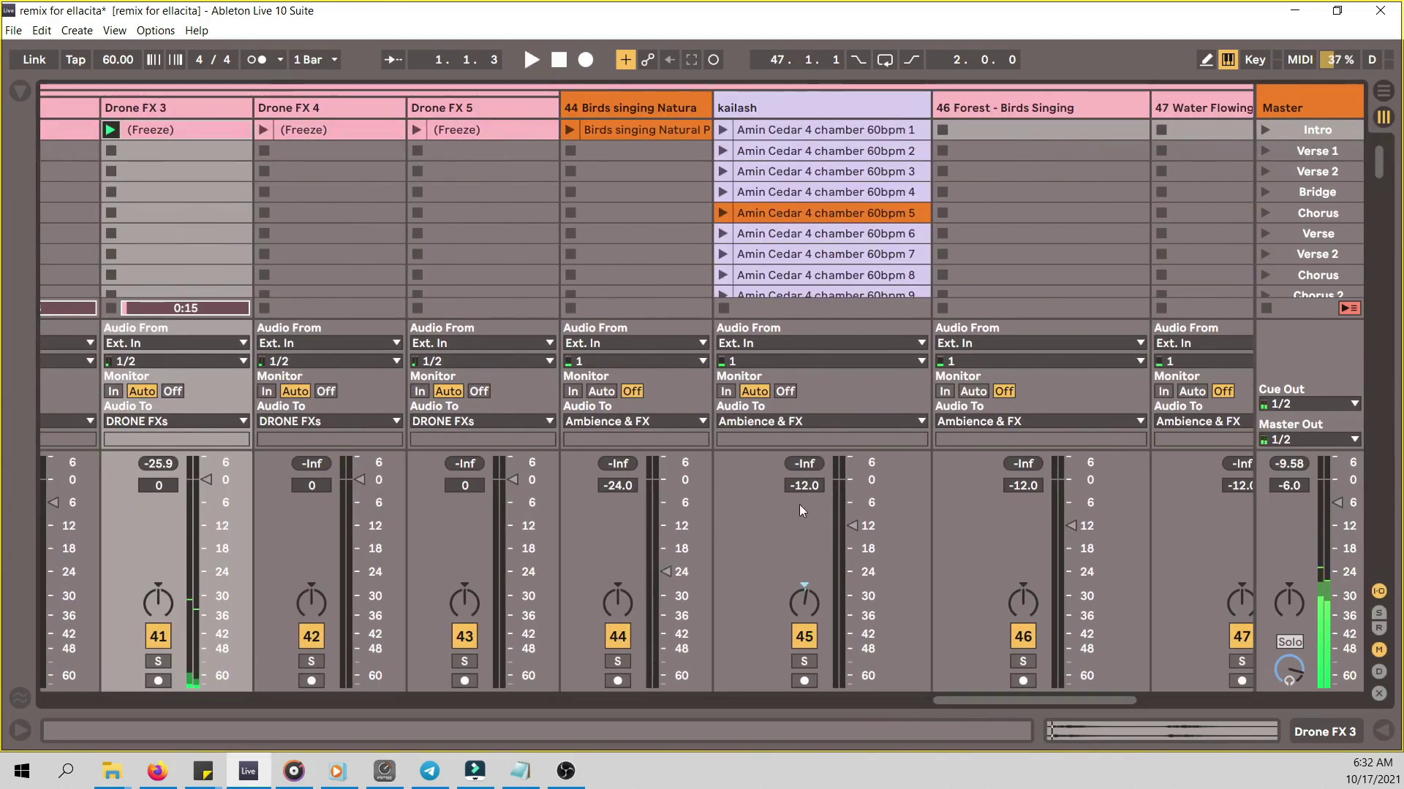
{"action": "left_click", "coordinate": [618, 663]}
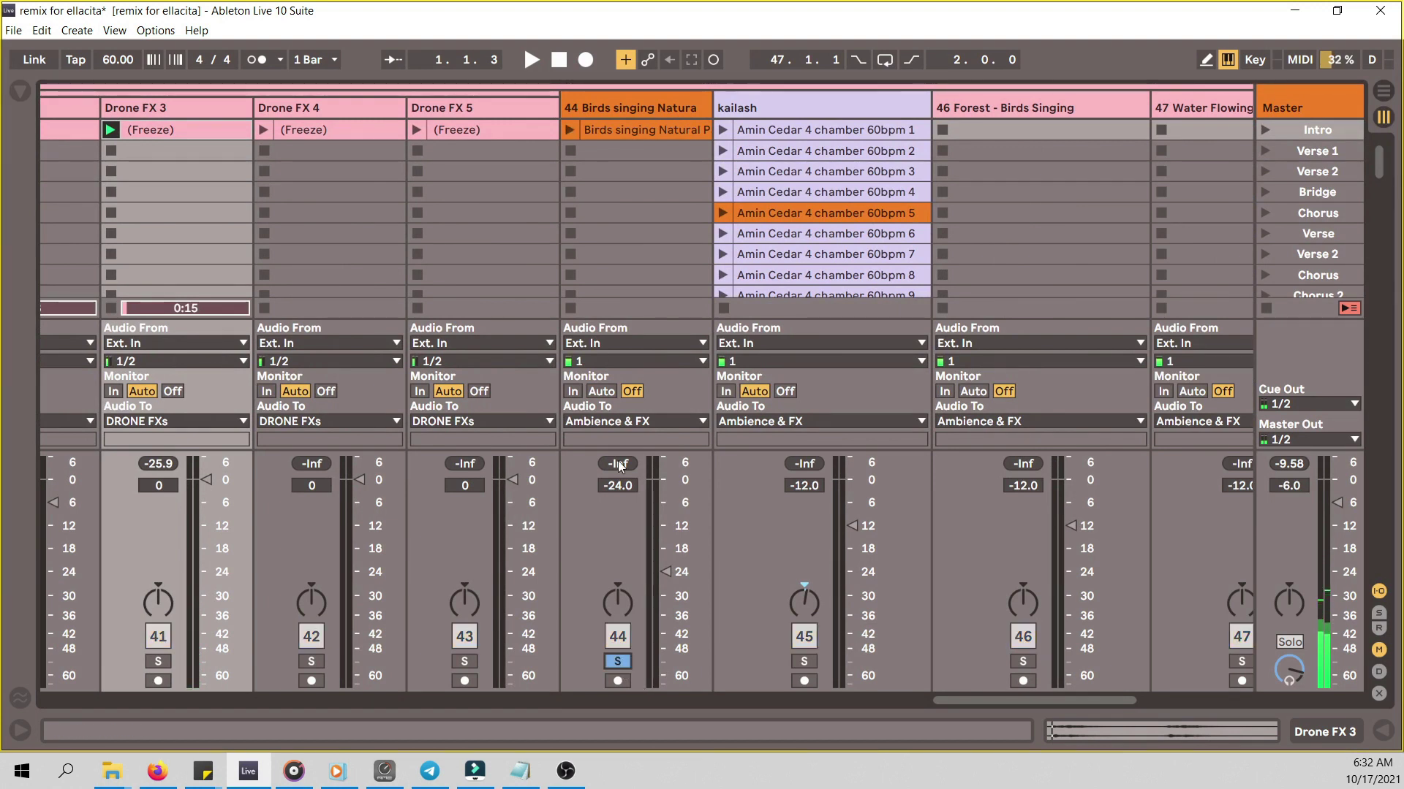
{"action": "left_click", "coordinate": [570, 129]}
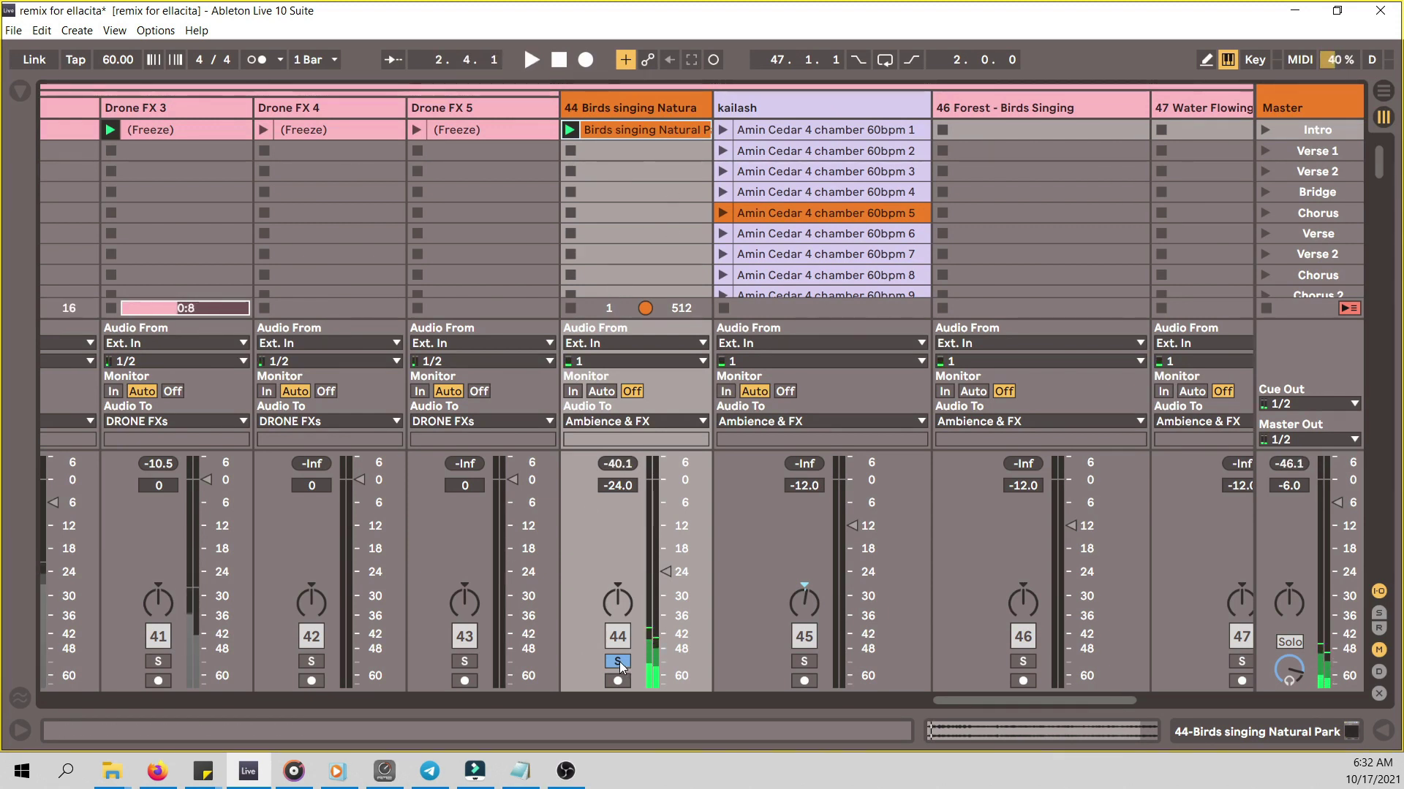
{"action": "key", "text": "space"}
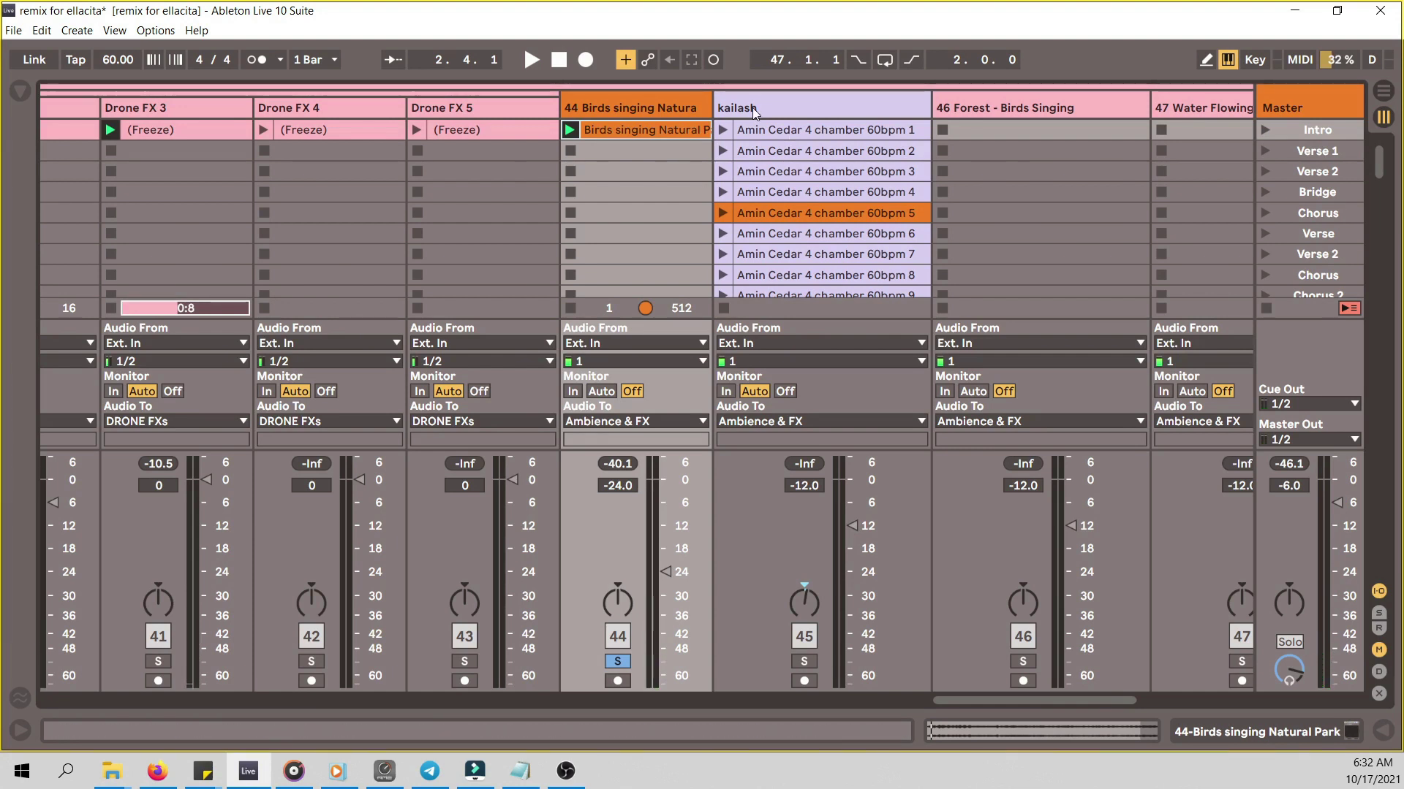
- Solo the kailash track, launch its Amin Cedar 4 chamber 60bpm 5 clip and show the track's device chain
{"action": "left_click", "coordinate": [811, 661]}
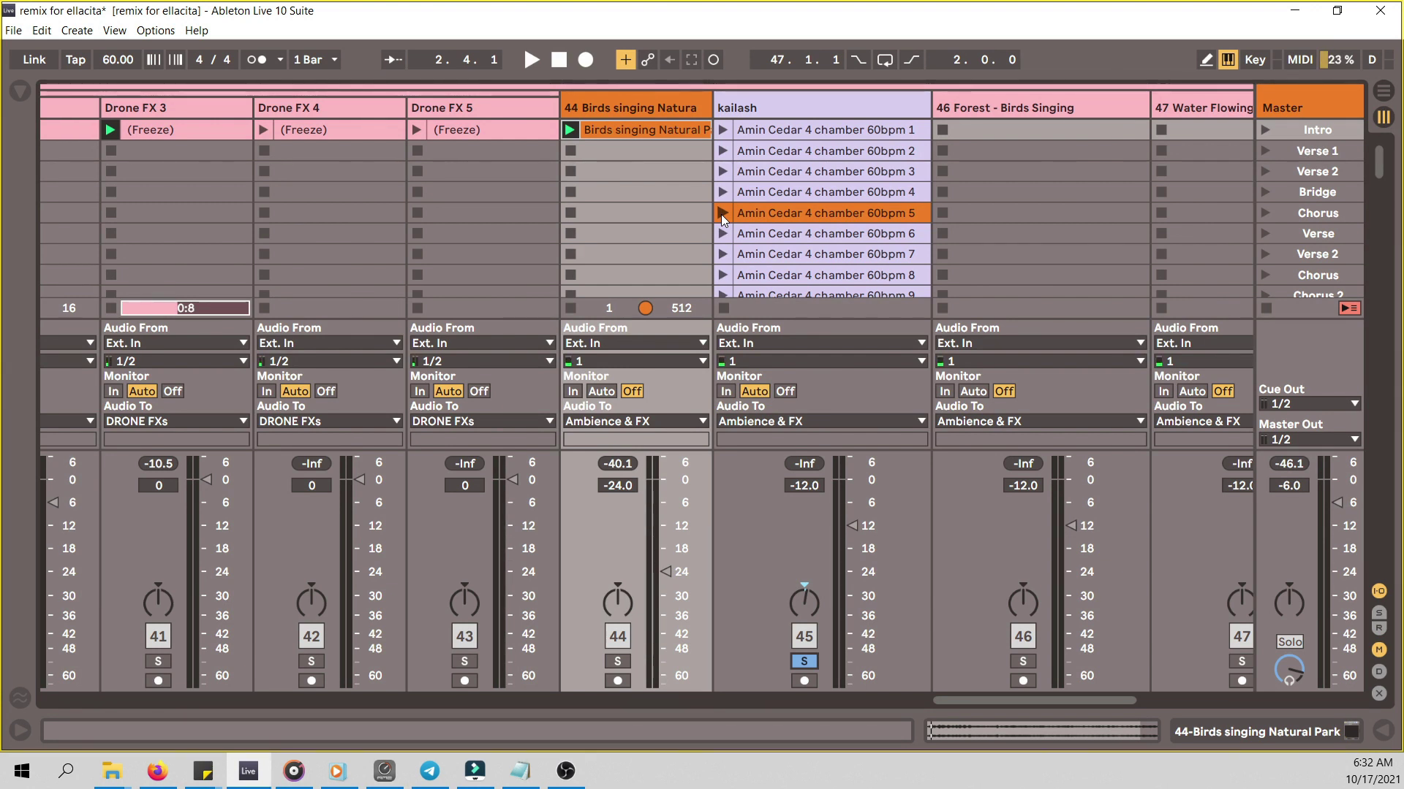
{"action": "left_click", "coordinate": [720, 213]}
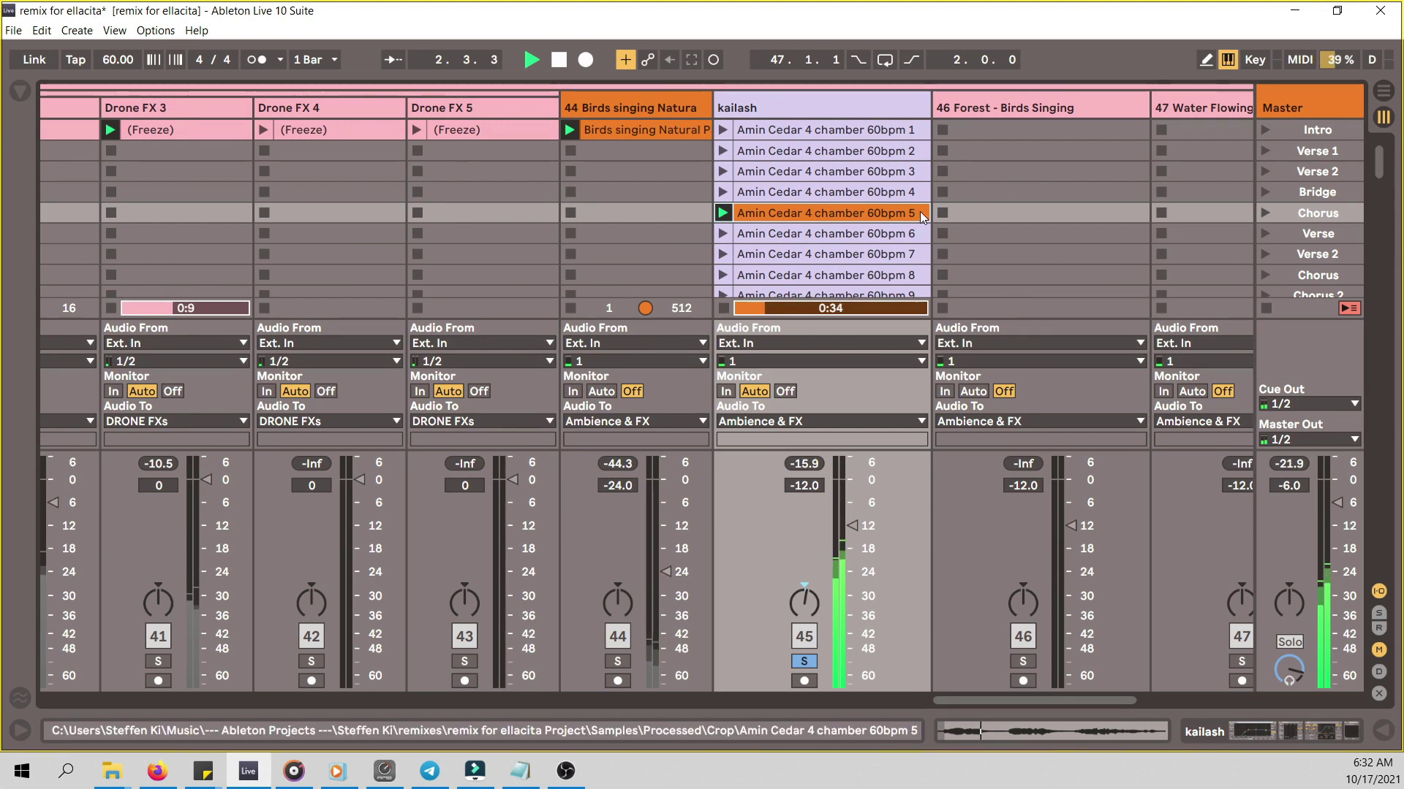
{"action": "double_click", "coordinate": [871, 97]}
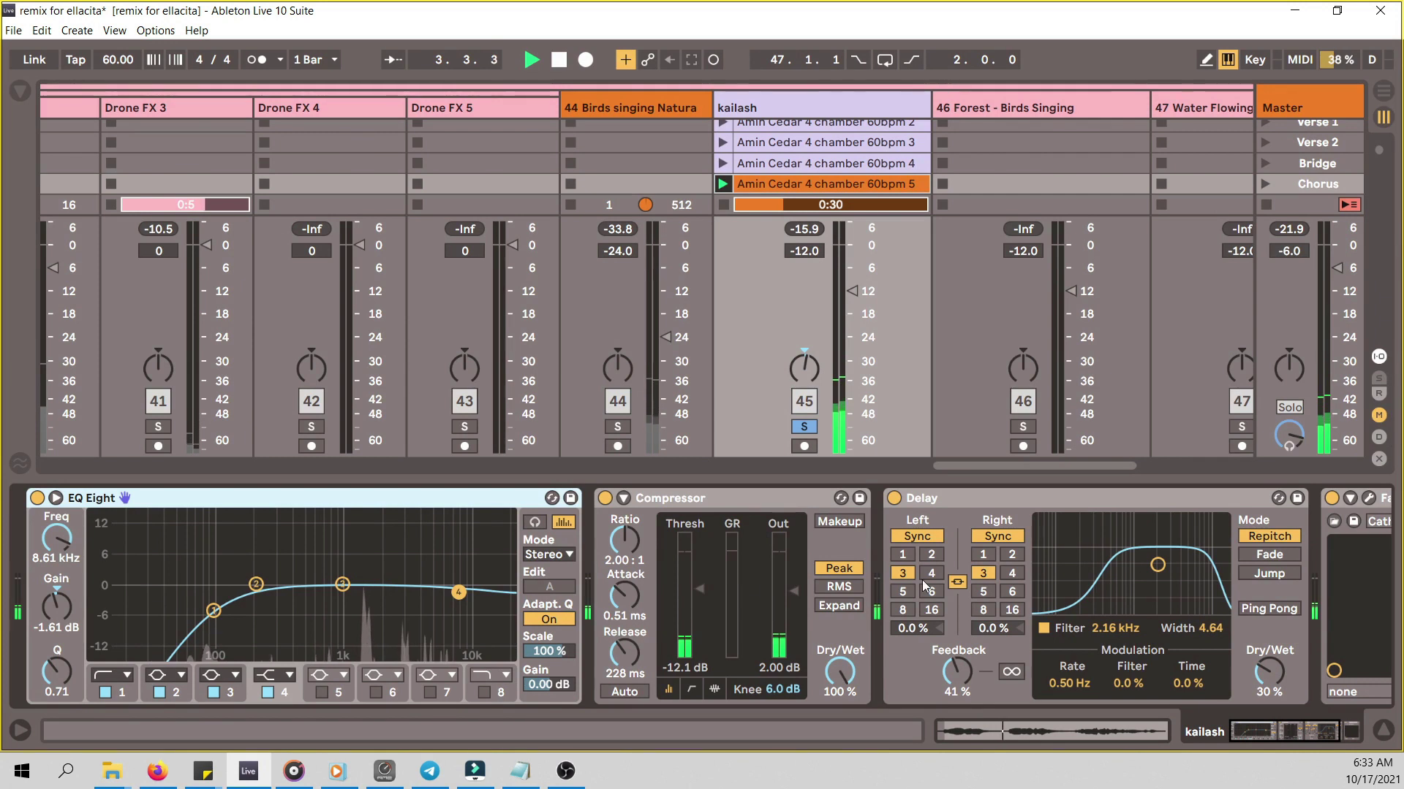
- Inspect the FabFilter Pro-R Cathedral 1 reverb on kailash, close its window and stop playback
{"action": "left_click_drag", "start_coordinate": [1266, 740], "coordinate": [1302, 738]}
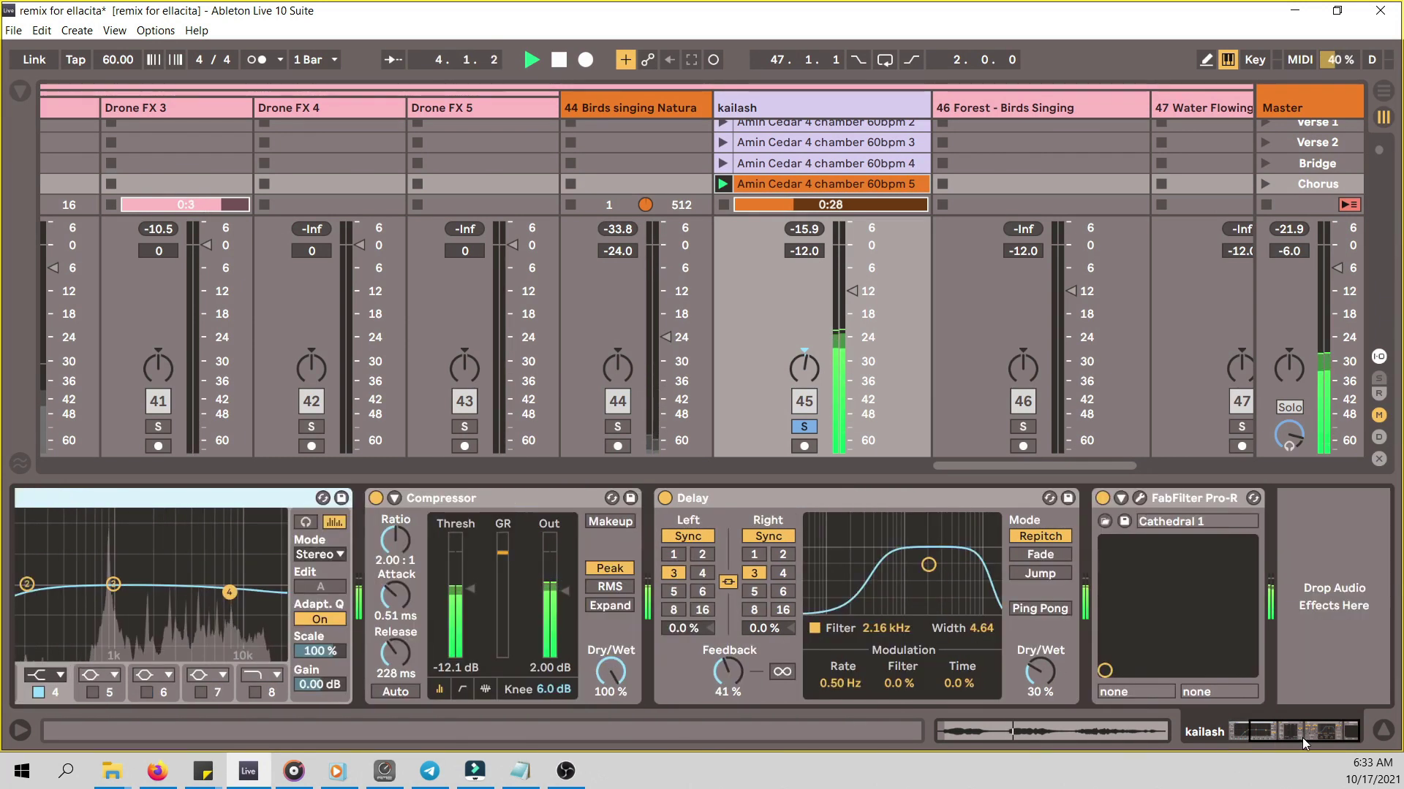
{"action": "left_click", "coordinate": [1139, 498]}
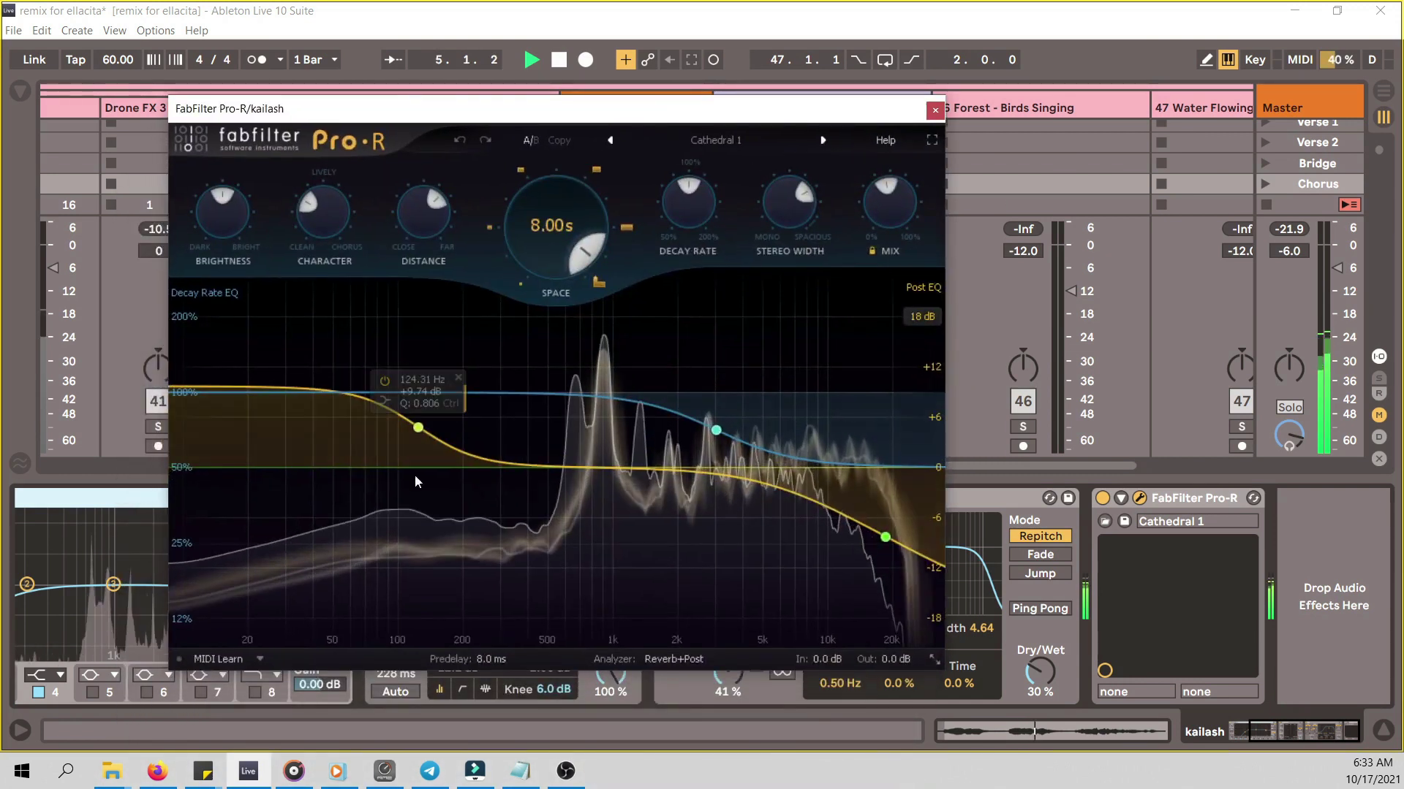
{"action": "left_click", "coordinate": [935, 111]}
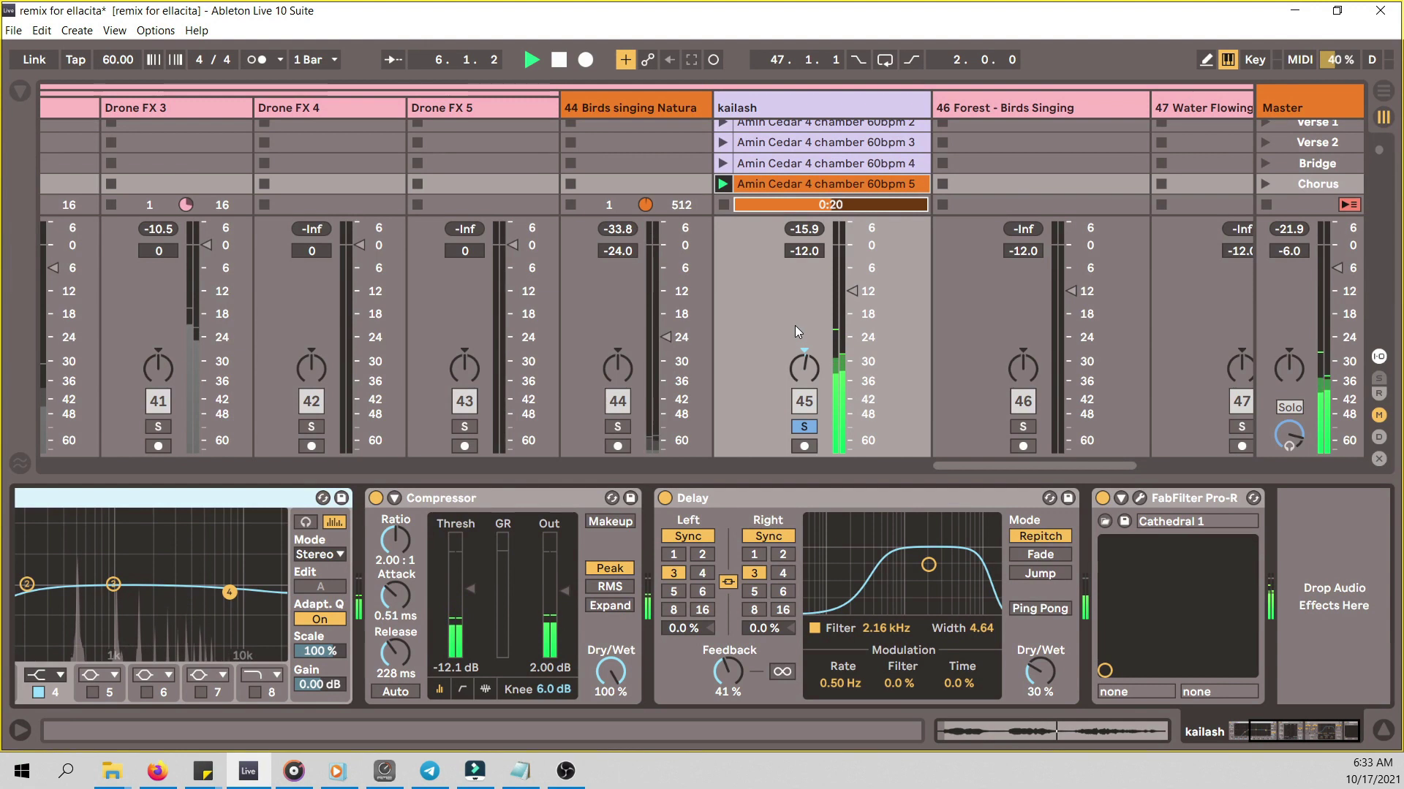
{"action": "key", "text": "space"}
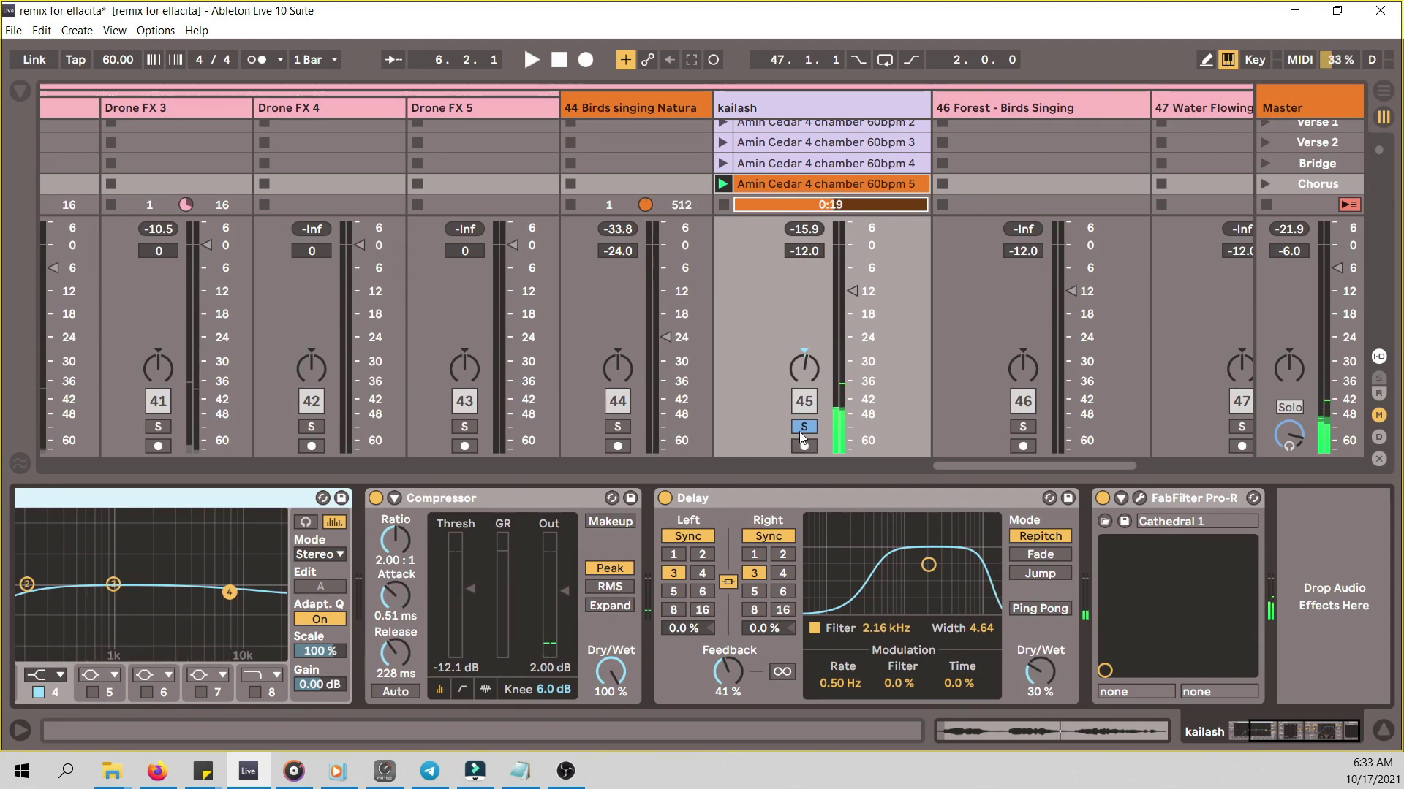
- Collapse the device view to enlarge the mixer and unsolo the kailash track
{"action": "left_click_drag", "start_coordinate": [800, 475], "coordinate": [802, 712]}
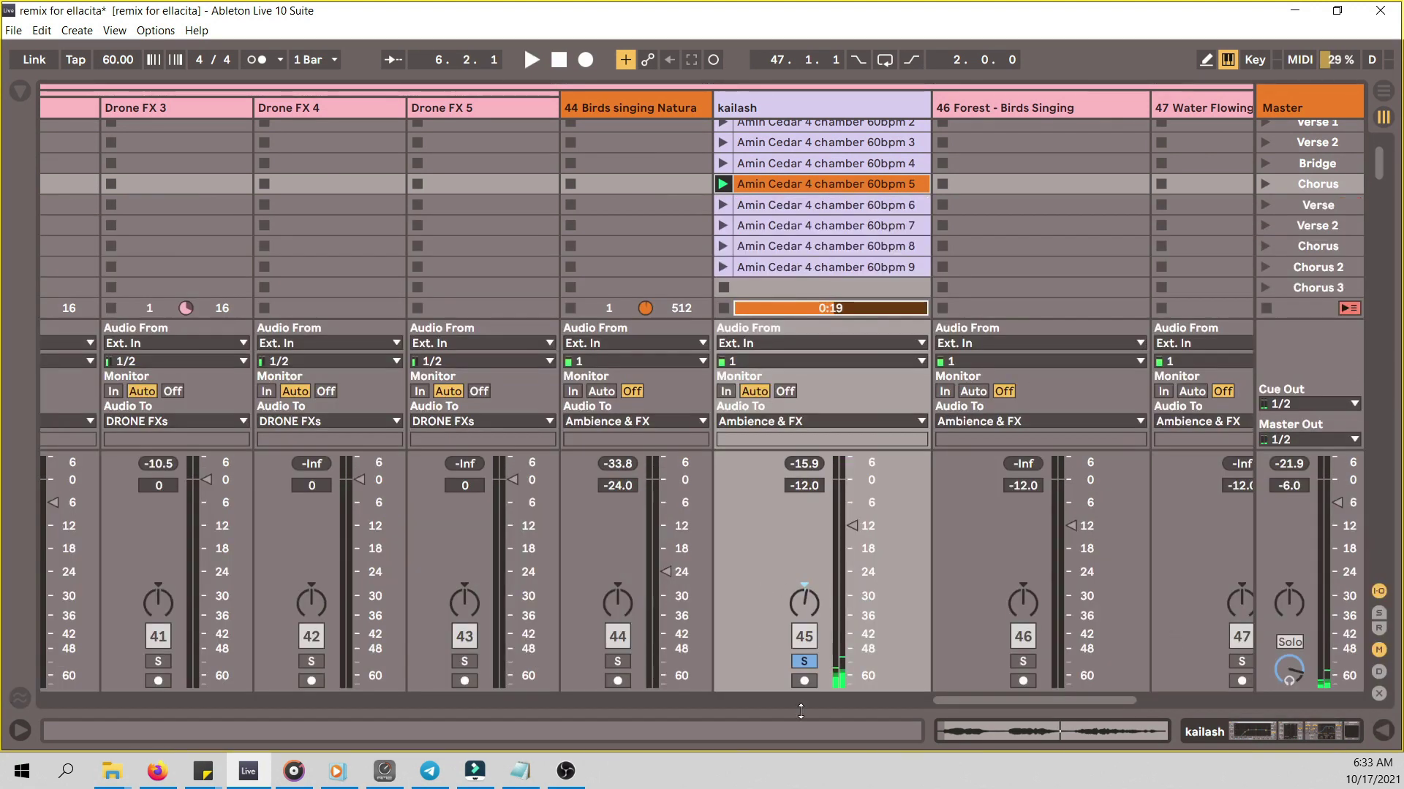
{"action": "left_click", "coordinate": [804, 662]}
{"action": "key", "text": "space"}
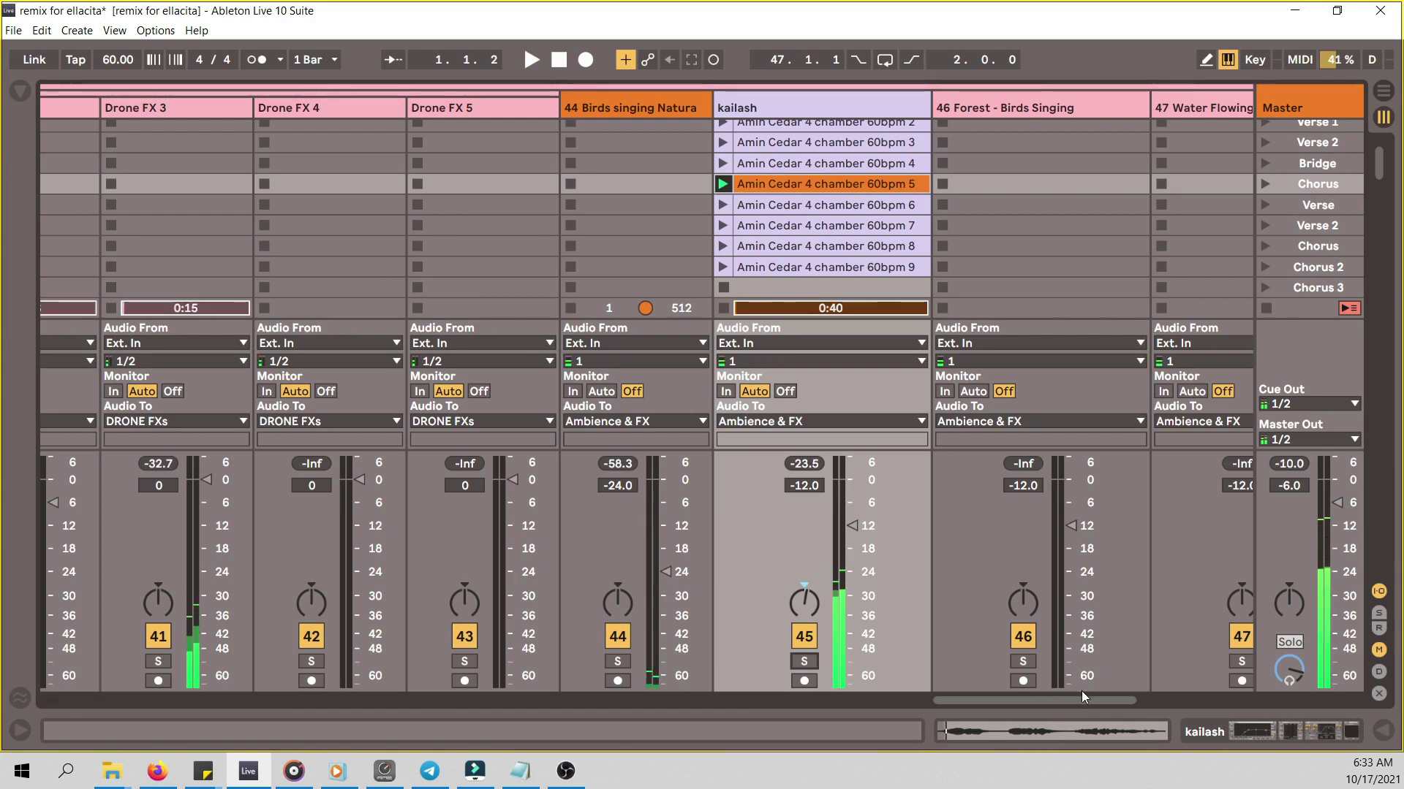
- Switch to the Arrangement View and return all tracks from session clips to arrangement playback
{"action": "scroll", "coordinate": [1105, 703], "scroll_direction": "right", "scroll_amount": 1}
{"action": "left_click_drag", "start_coordinate": [1106, 704], "coordinate": [165, 739]}
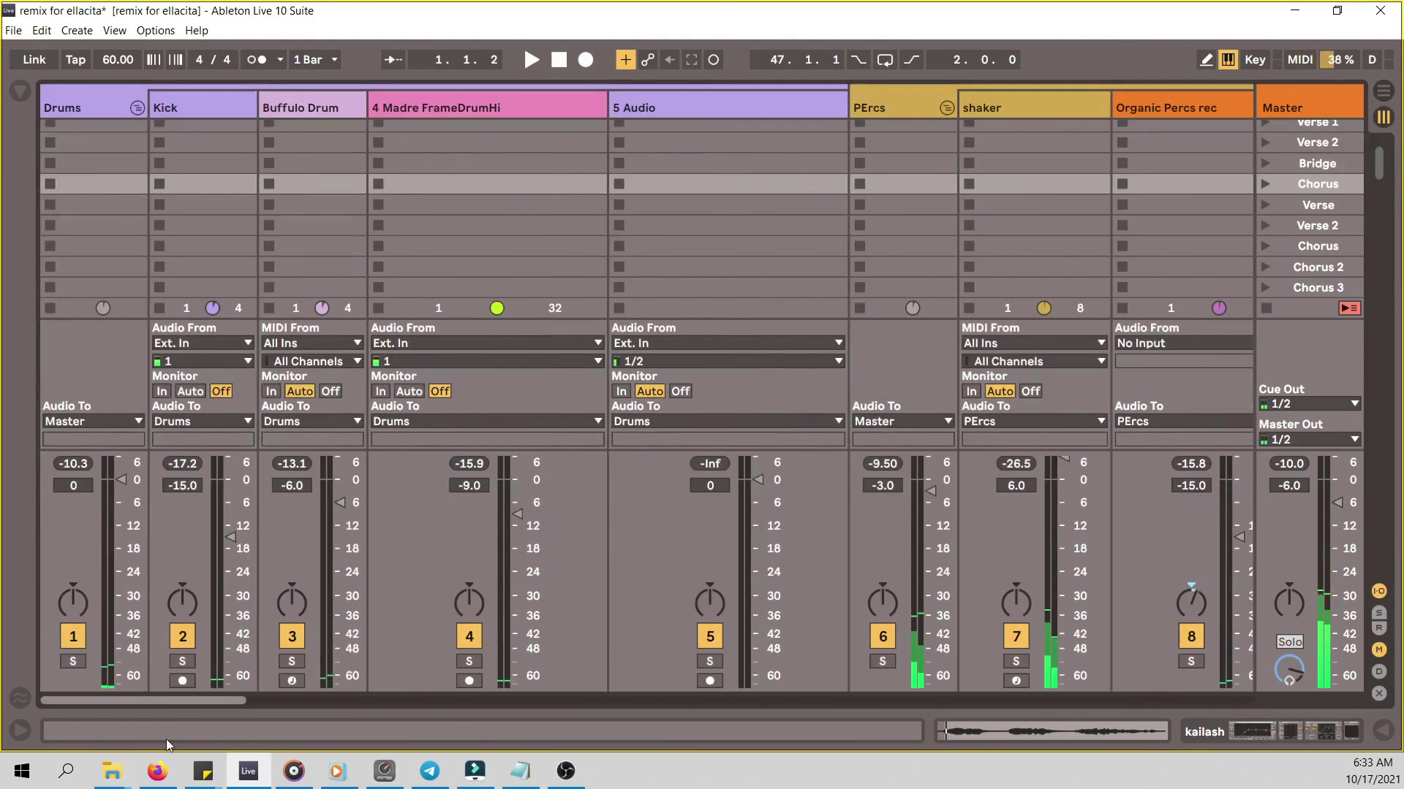
{"action": "key", "text": "Tab"}
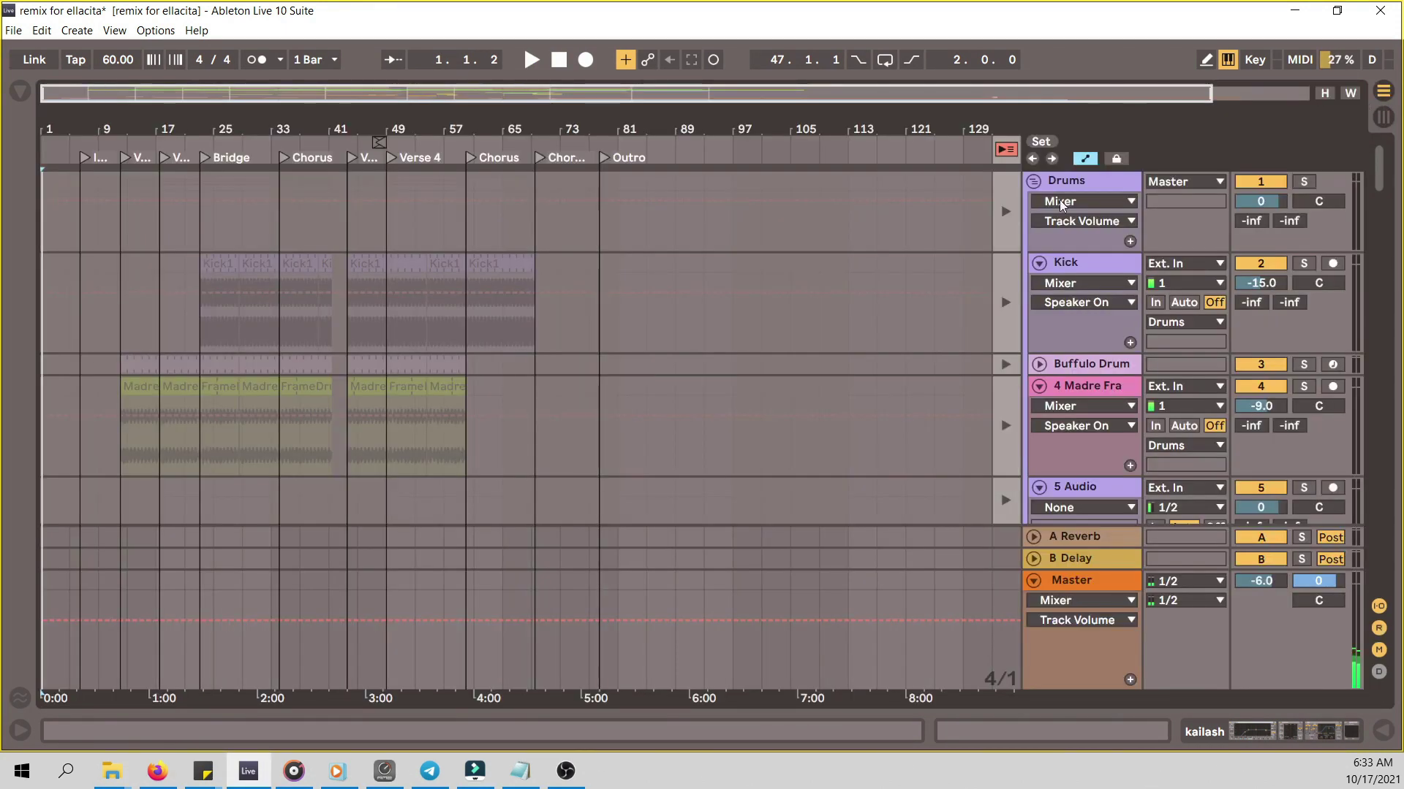
{"action": "left_click", "coordinate": [1008, 153]}
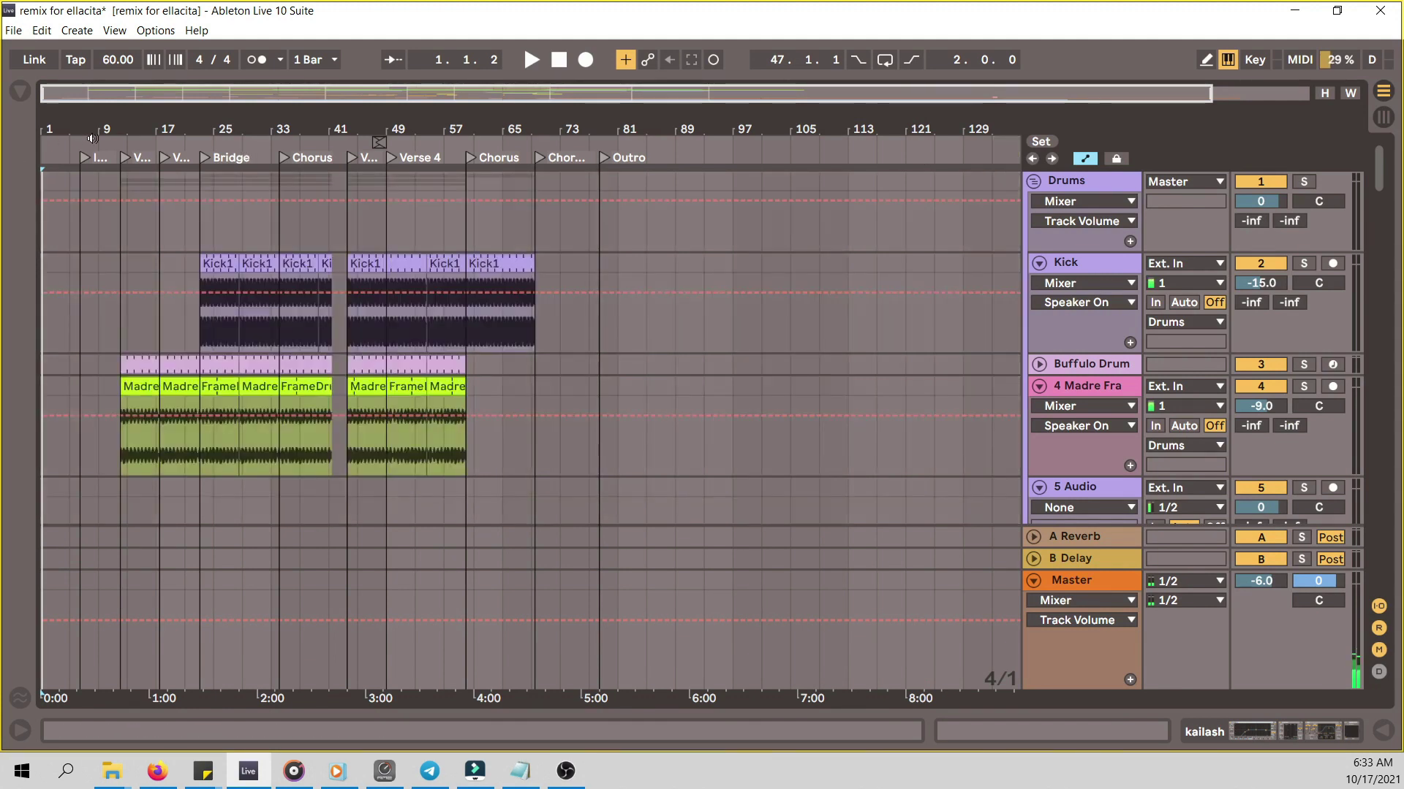
{"action": "mouse_move", "coordinate": [92, 138]}
{"action": "left_mouse_down"}
{"action": "mouse_move", "coordinate": [92, 190]}
{"action": "mouse_move", "coordinate": [93, 142]}
{"action": "left_mouse_up"}
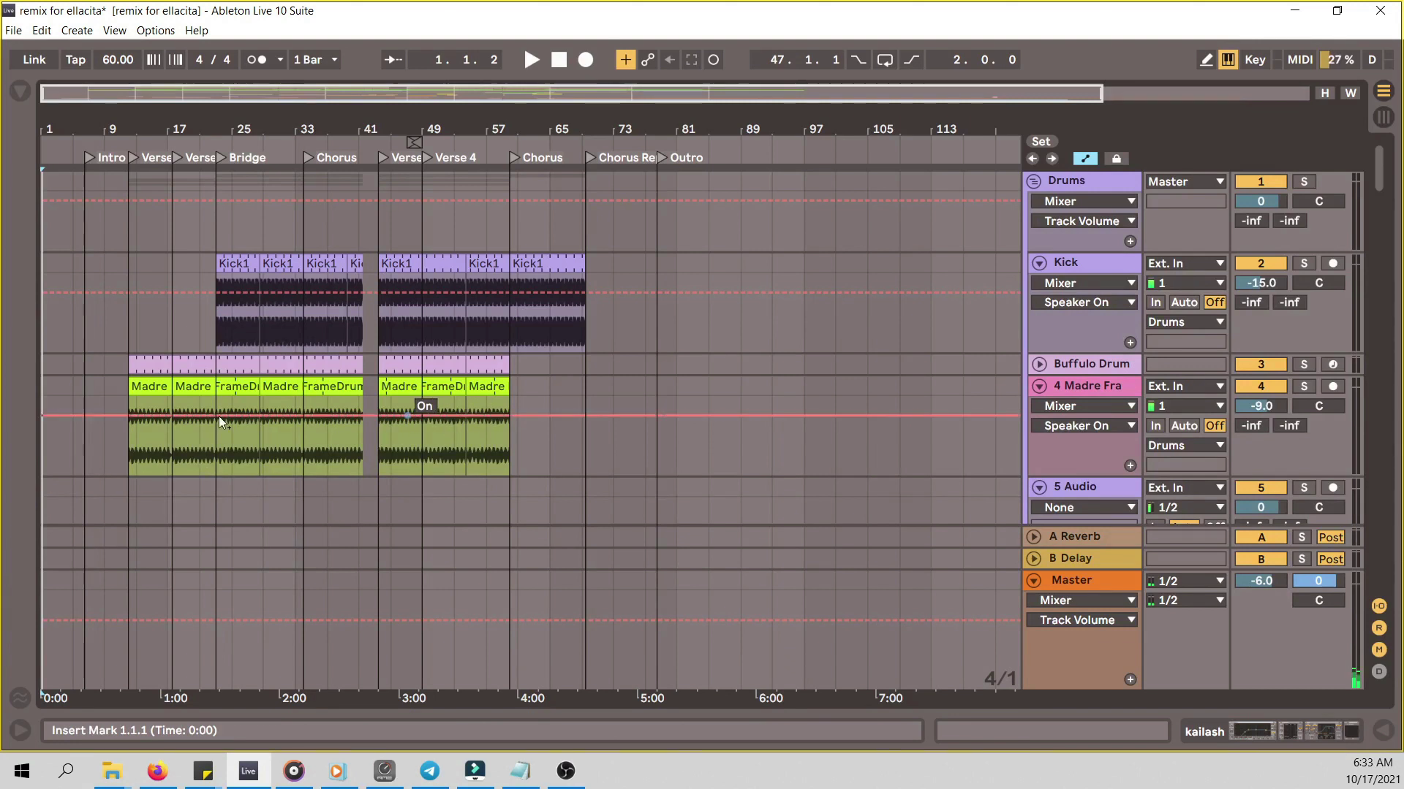
- Look over the arrangement from the percussion tracks to Main Voc and the guitars, ending back at the Drums group
{"action": "scroll", "coordinate": [234, 399], "scroll_direction": "down", "scroll_amount": 10}
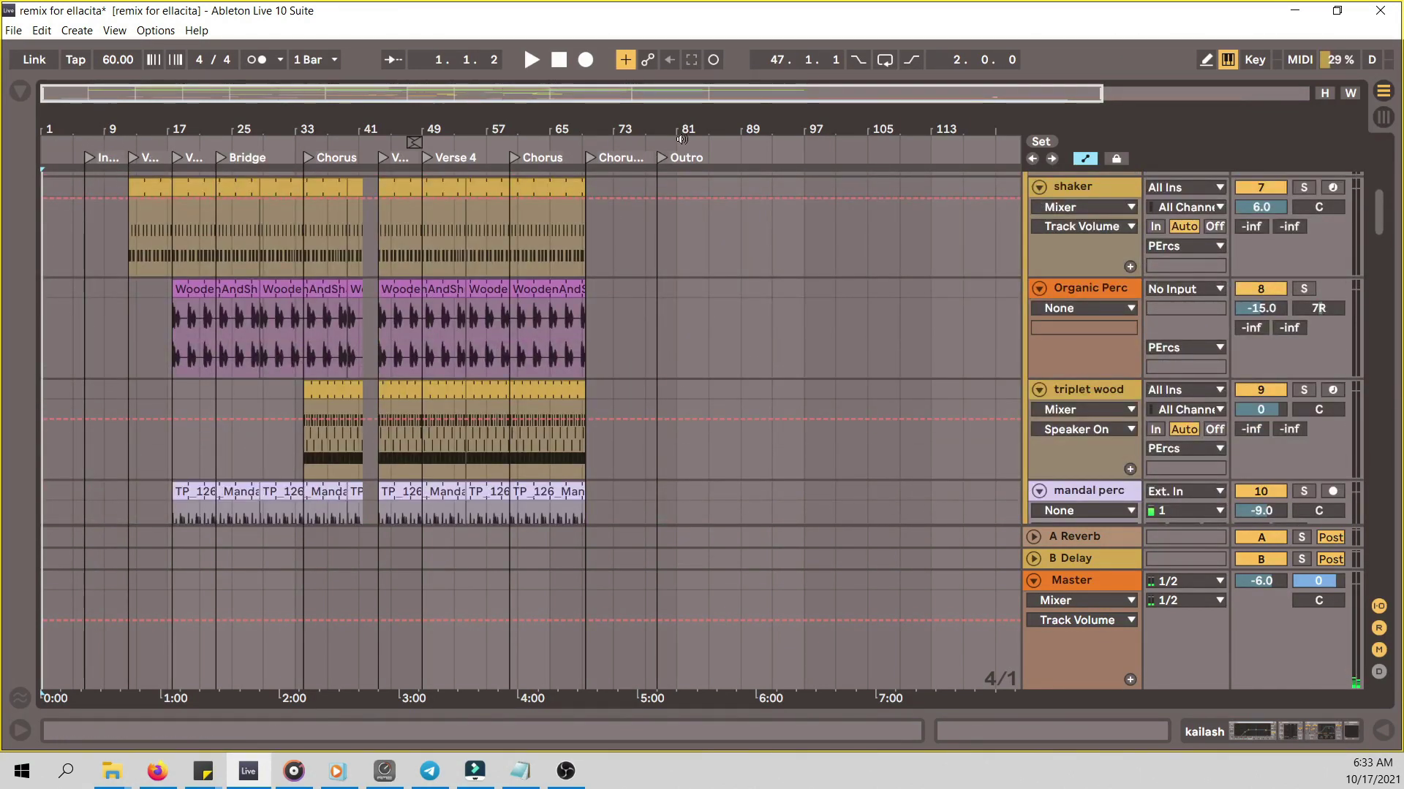
{"action": "scroll", "coordinate": [538, 331], "scroll_direction": "down", "scroll_amount": 12}
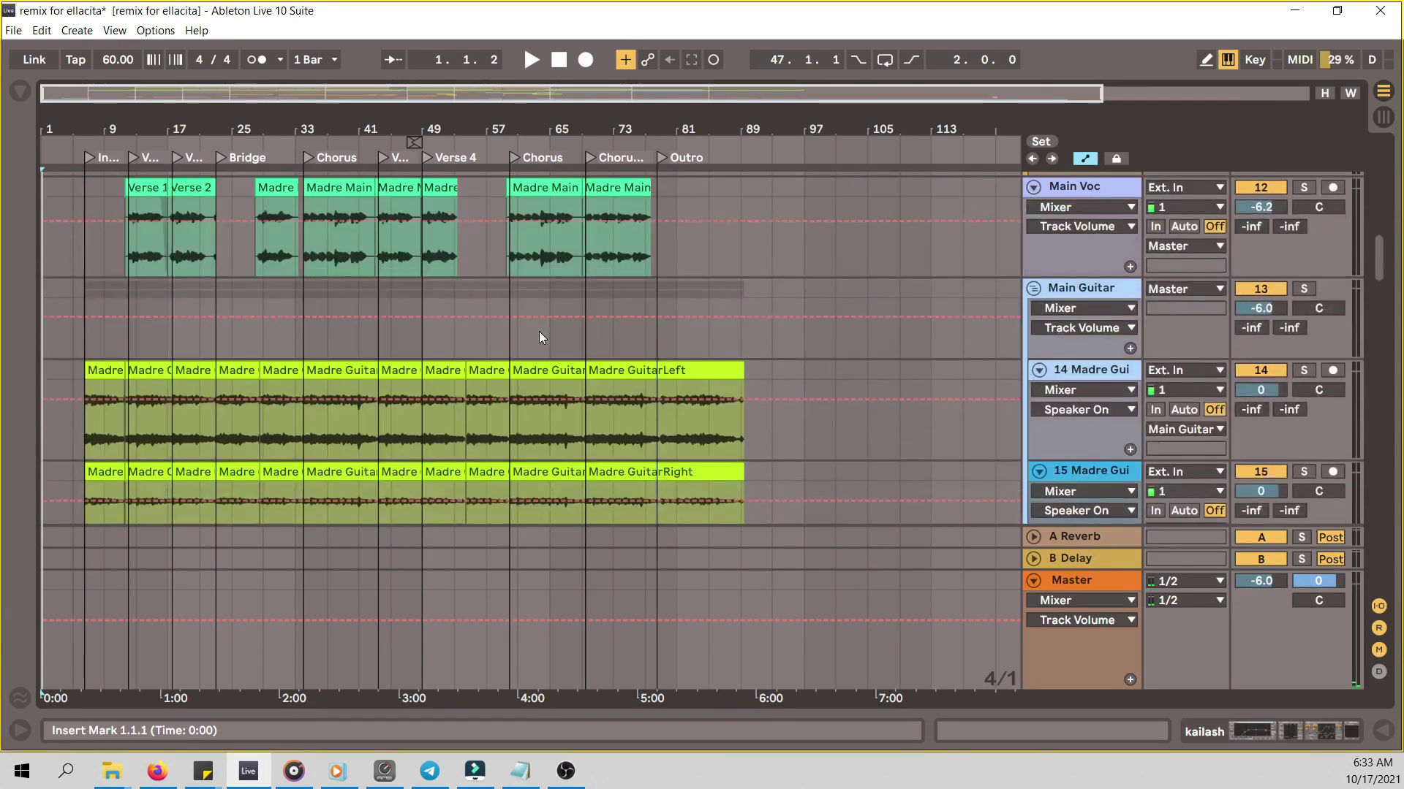
{"action": "scroll", "coordinate": [538, 331], "scroll_direction": "down", "scroll_amount": 8}
{"action": "scroll", "coordinate": [539, 334], "scroll_direction": "up", "scroll_amount": 12}
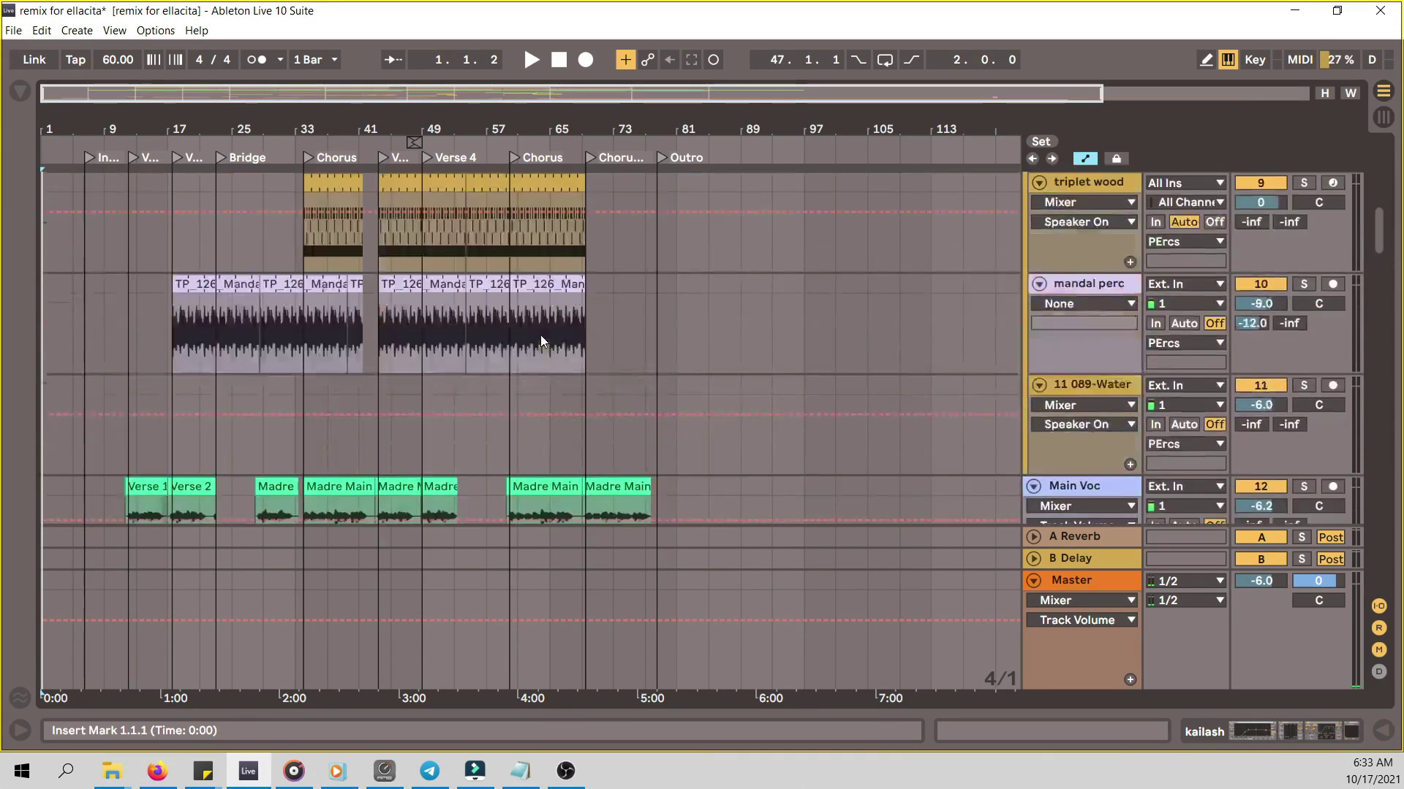
{"action": "scroll", "coordinate": [541, 335], "scroll_direction": "up", "scroll_amount": 15}
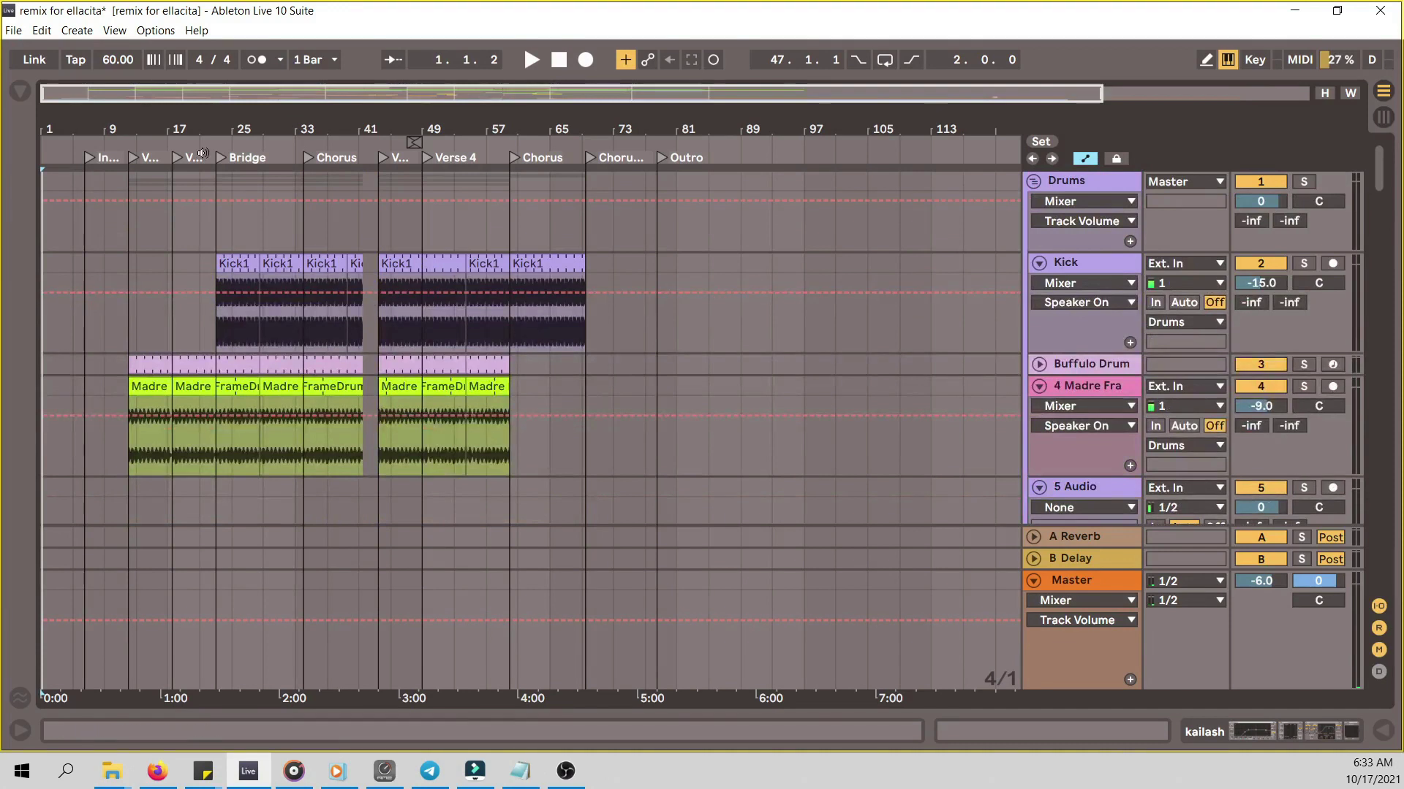
- Play the arrangement briefly, stop it and return the playhead to the start
{"action": "key", "text": "space"}
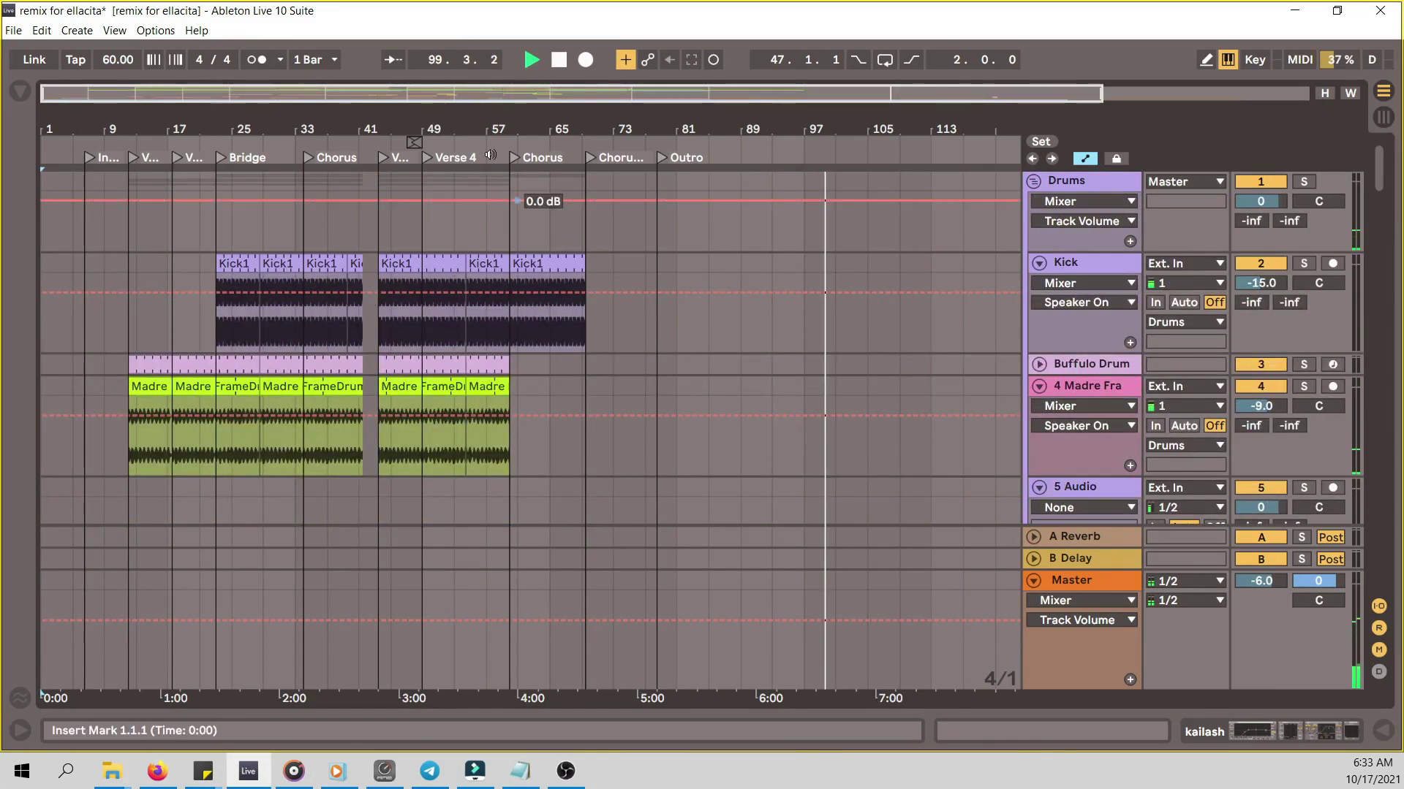
{"action": "left_click", "coordinate": [564, 60]}
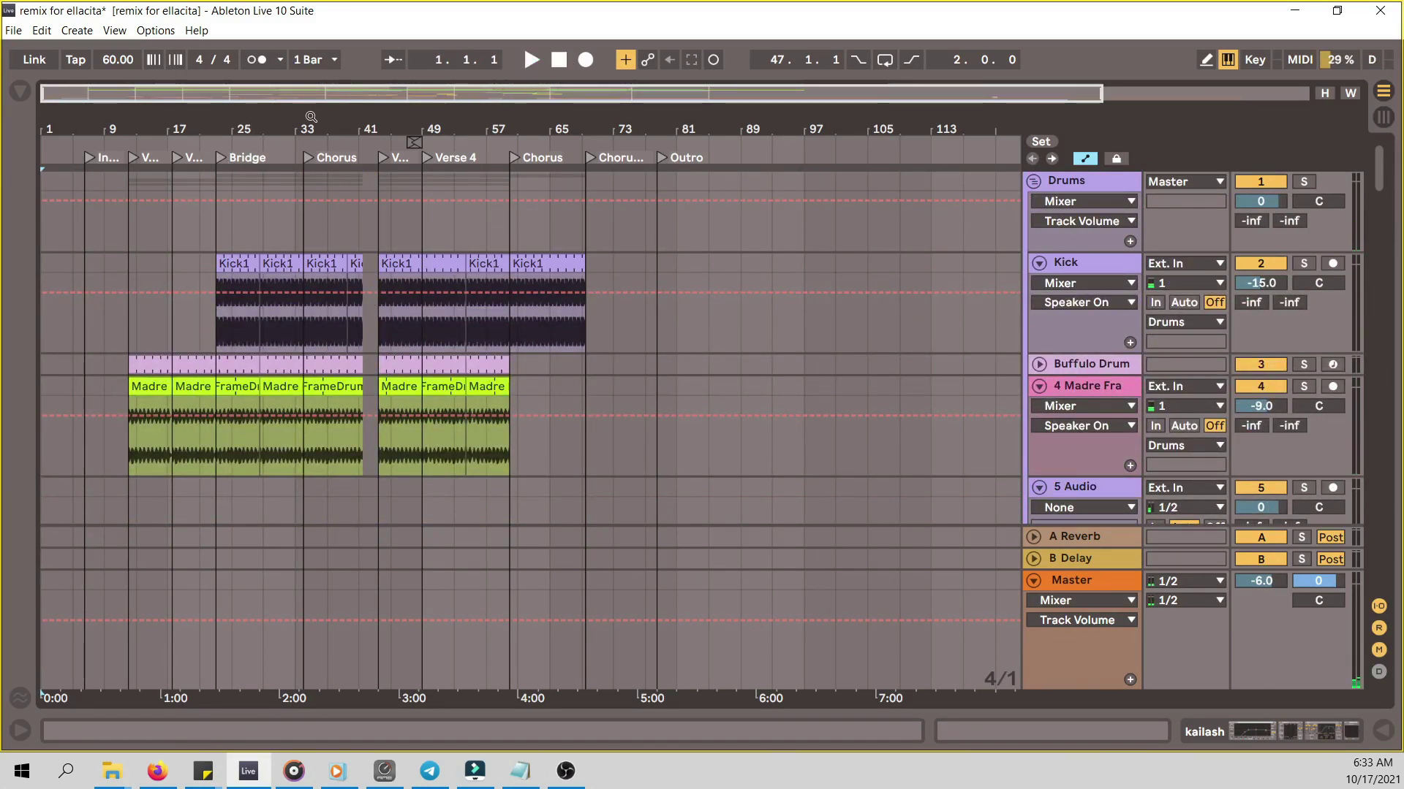
{"action": "key", "text": "Home"}
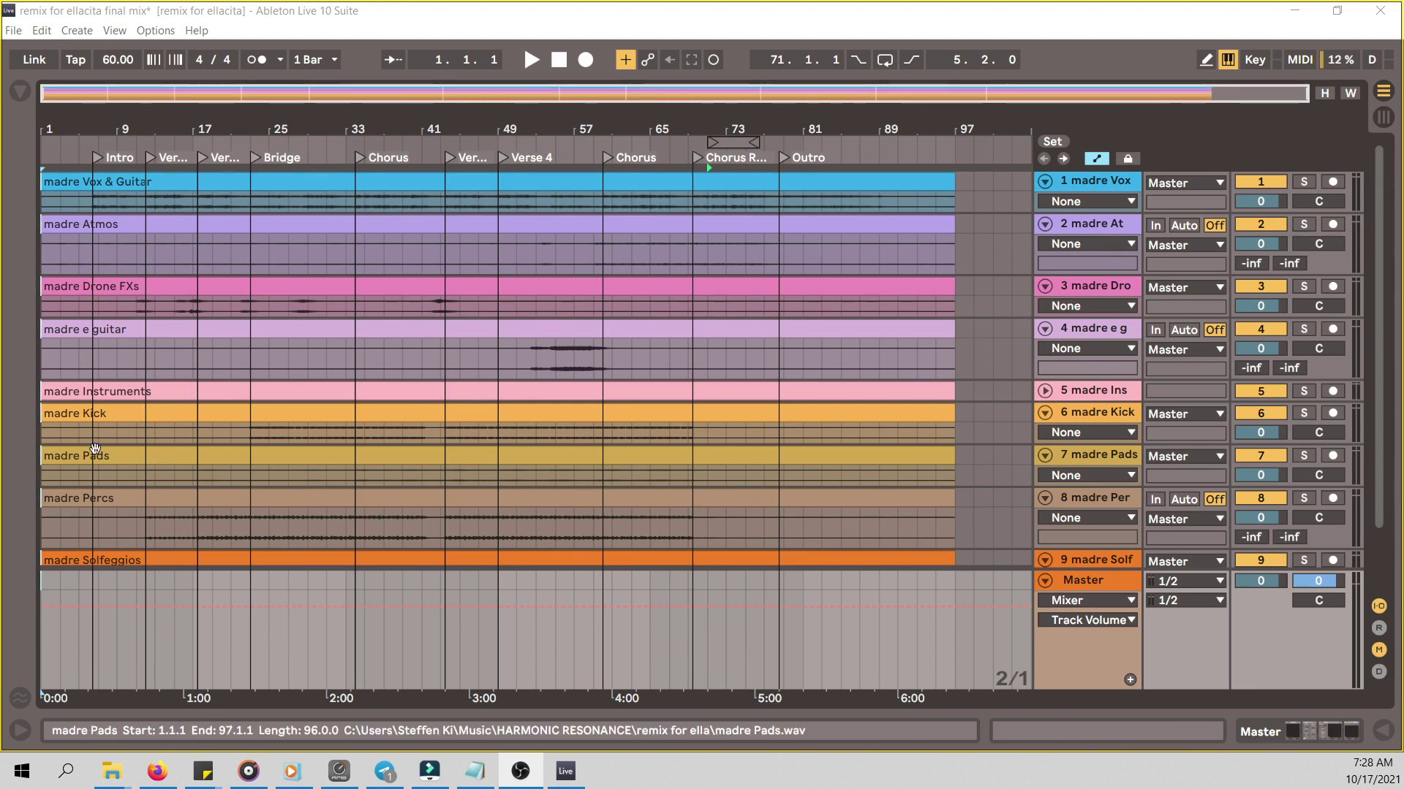
- Review the final mix's stem tracks down to madre Solfeggios and move the loop region's start to 1.1.1
{"action": "scroll", "coordinate": [120, 500], "scroll_direction": "down", "scroll_amount": 3}
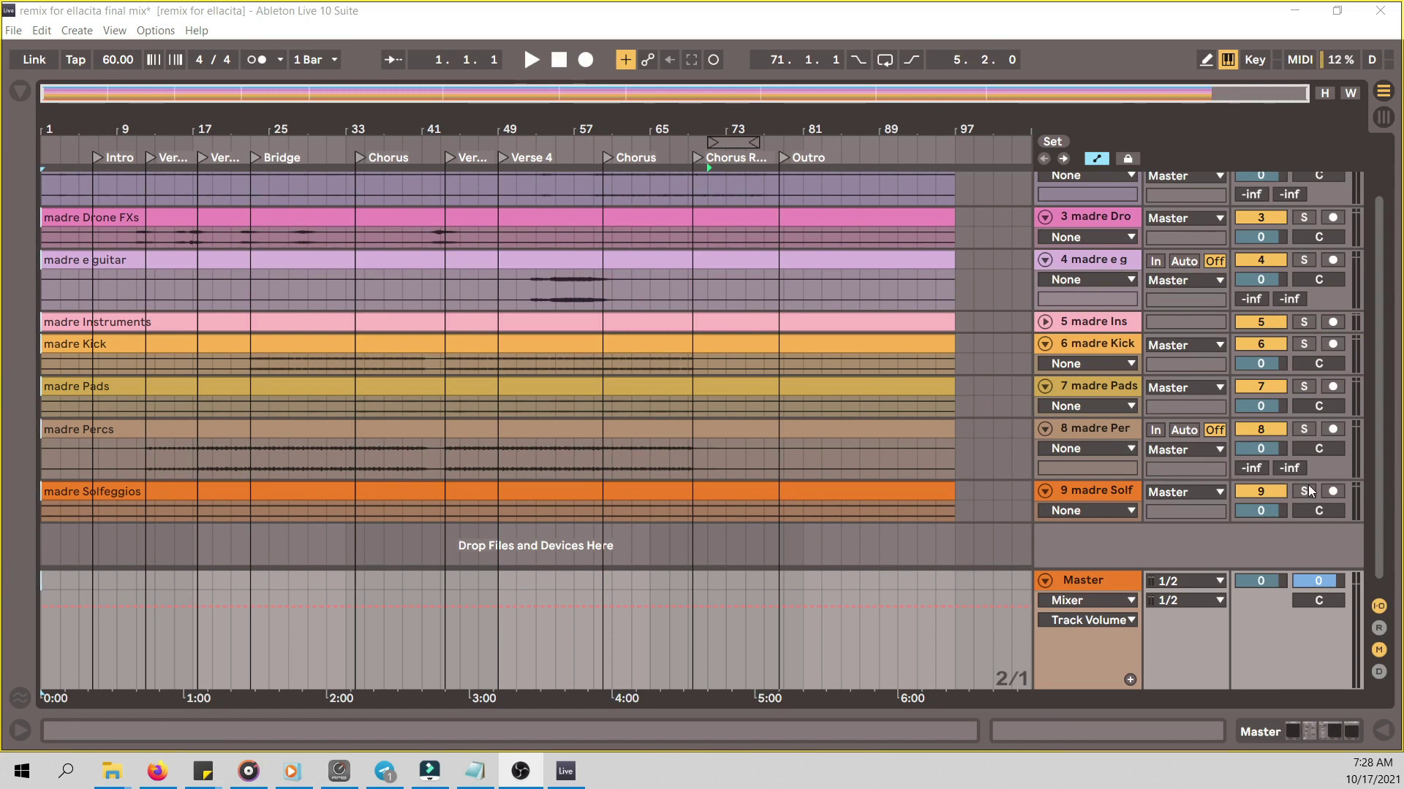
{"action": "scroll", "coordinate": [1262, 492], "scroll_direction": "up", "scroll_amount": 3}
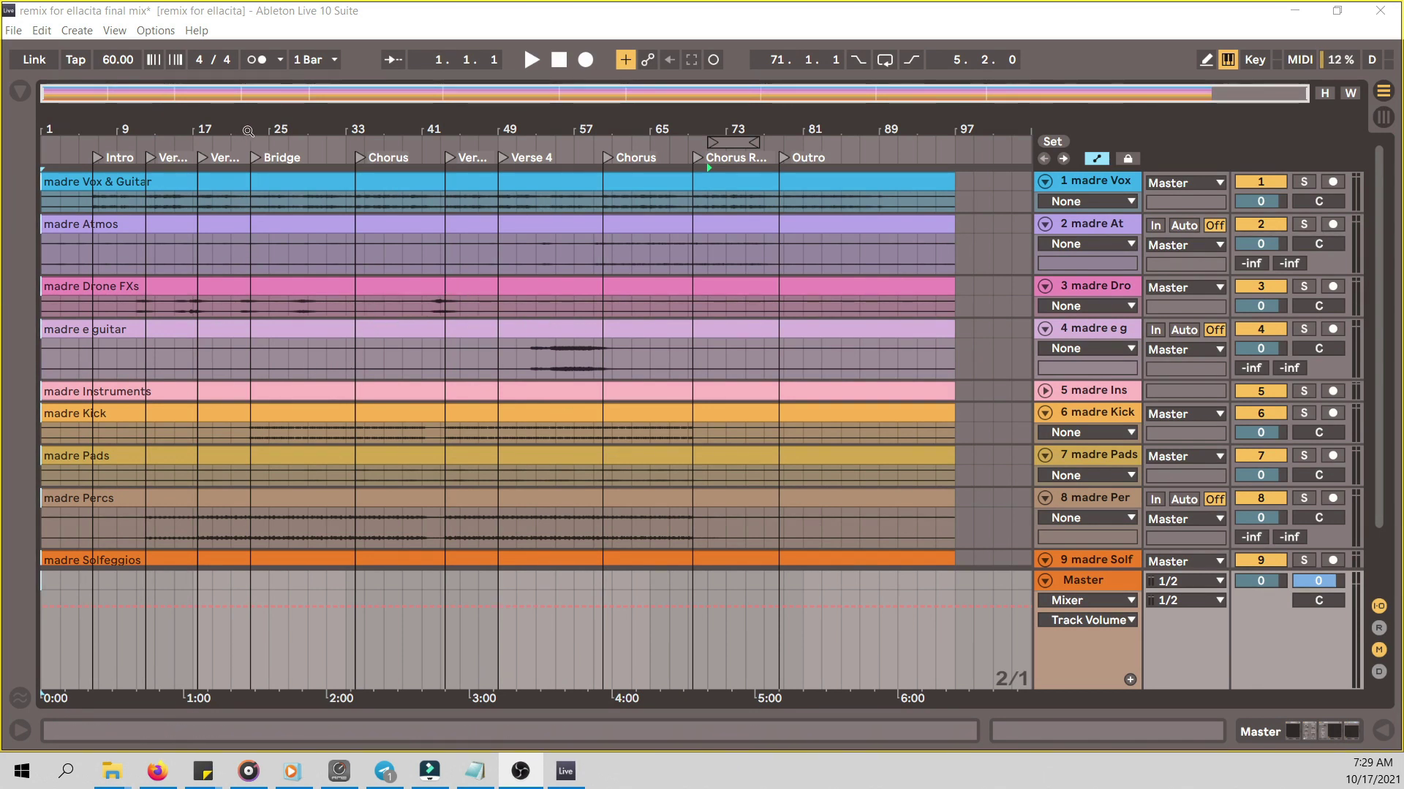
{"action": "left_click_drag", "start_coordinate": [716, 140], "coordinate": [51, 141]}
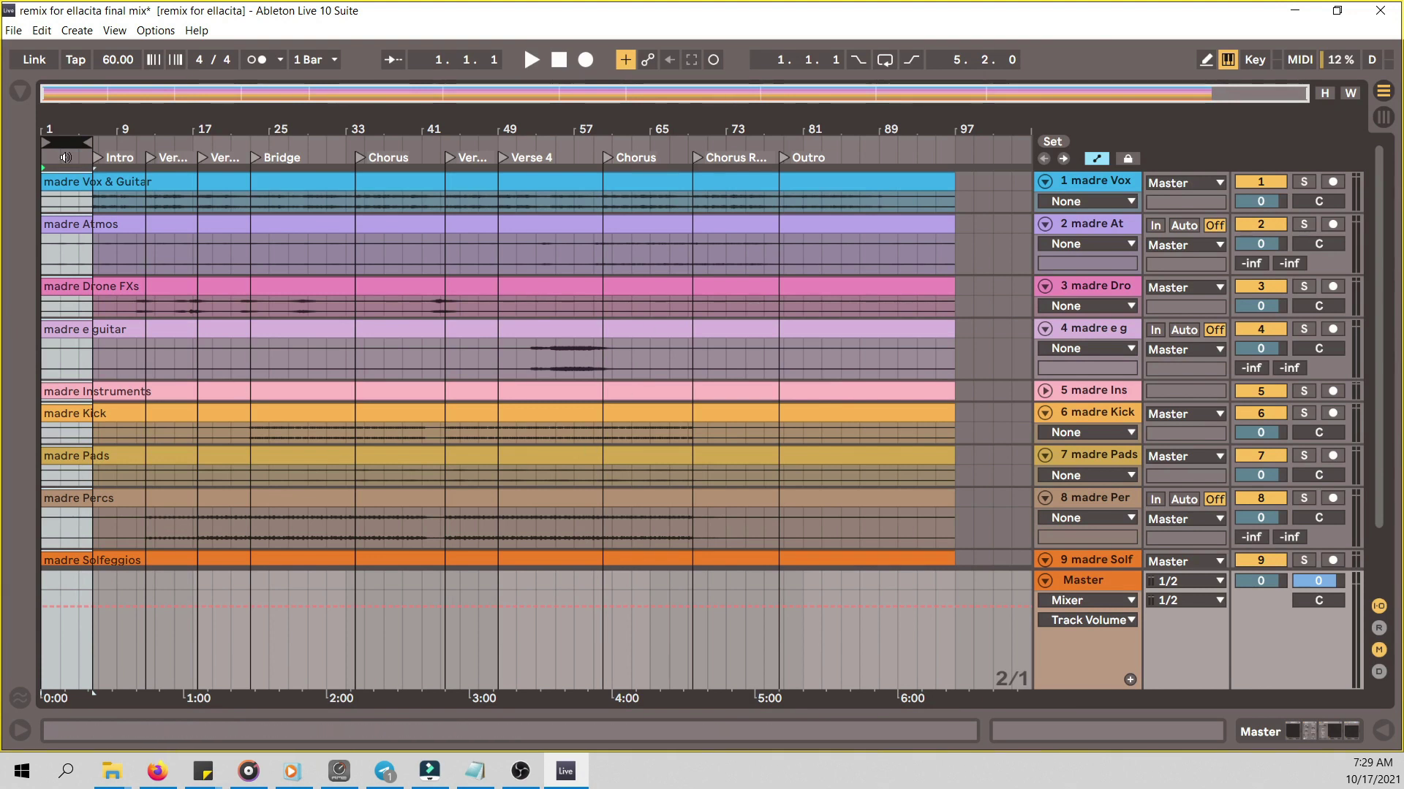
- Start playback of the final mix from the beginning of the arrangement
{"action": "left_click_drag", "start_coordinate": [123, 123], "coordinate": [123, 123]}
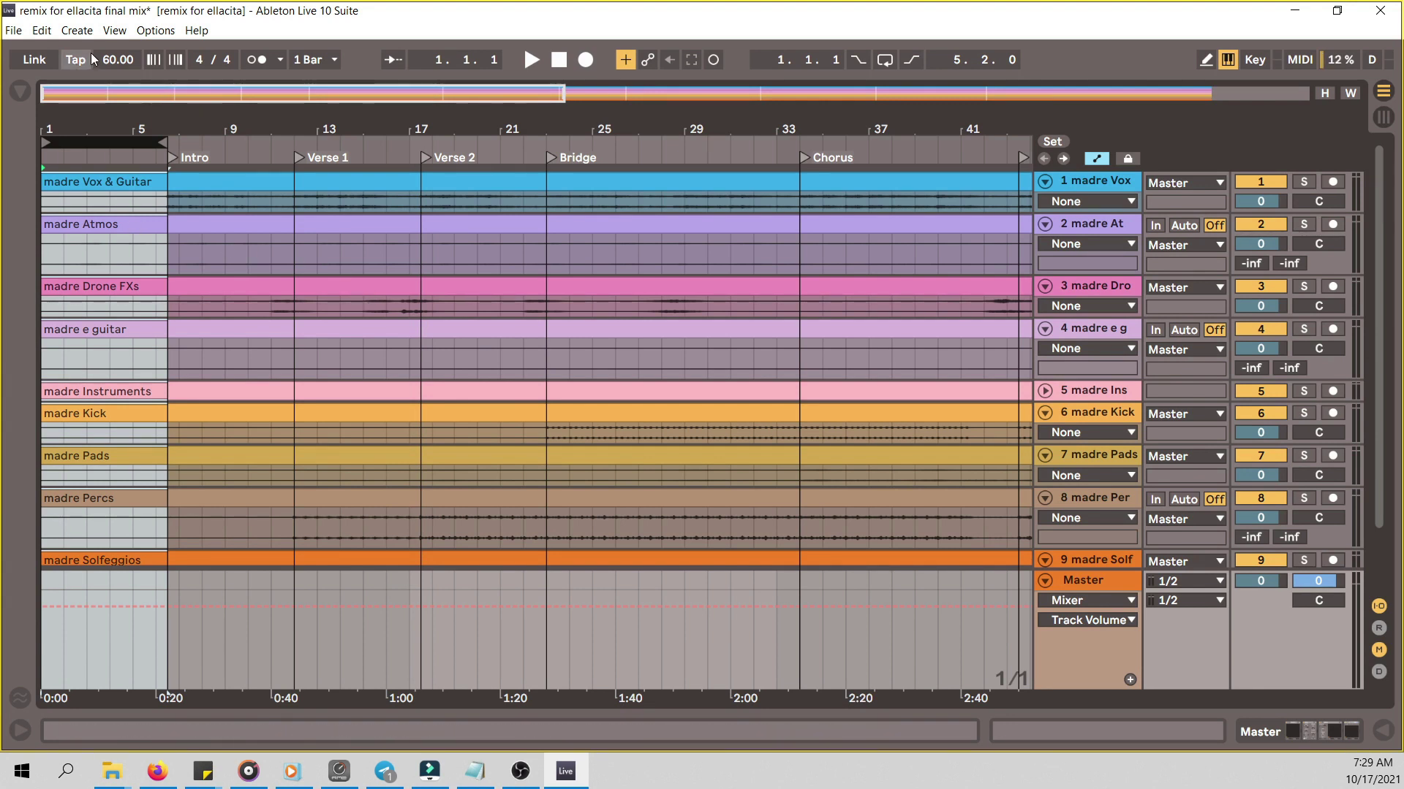
{"action": "left_click", "coordinate": [136, 126]}
{"action": "key", "text": "minus"}
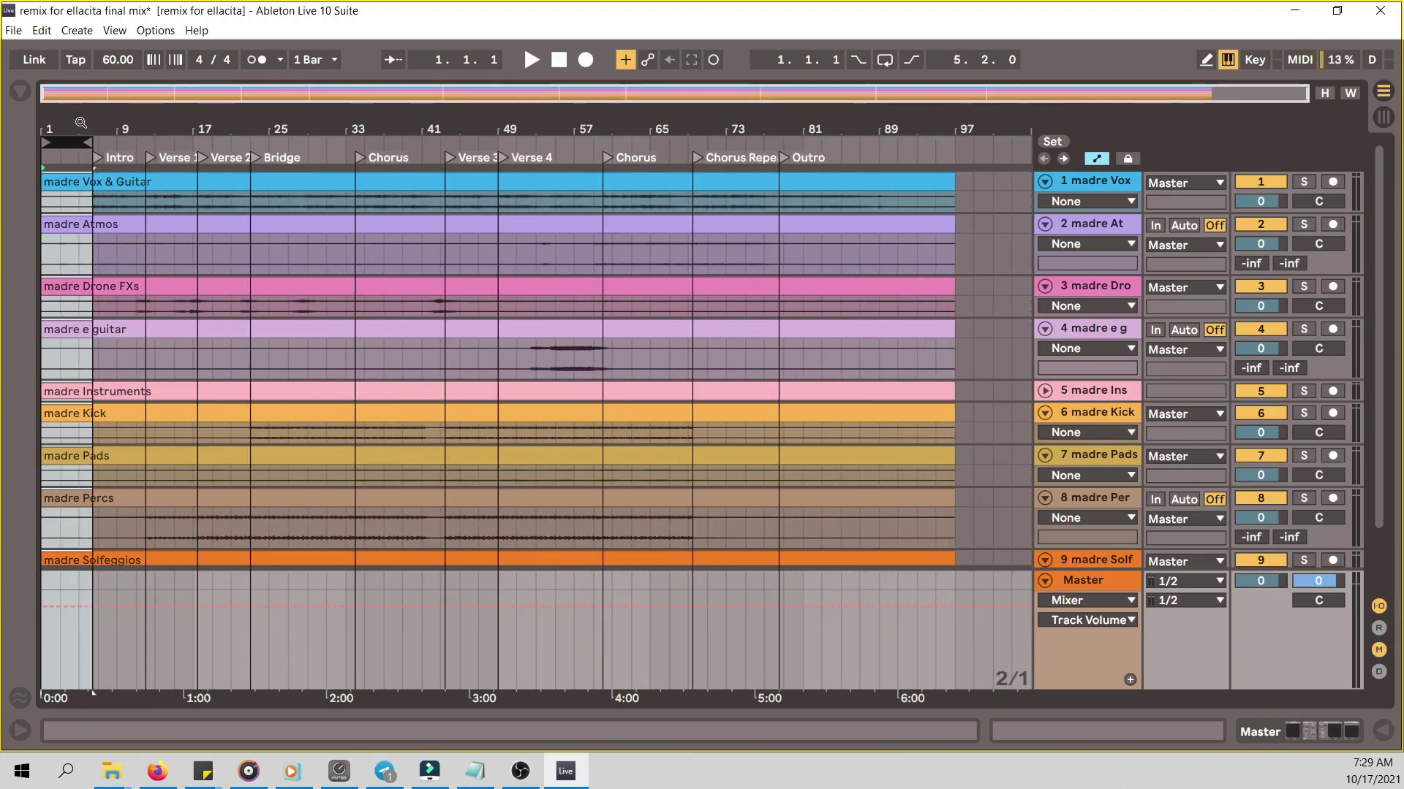
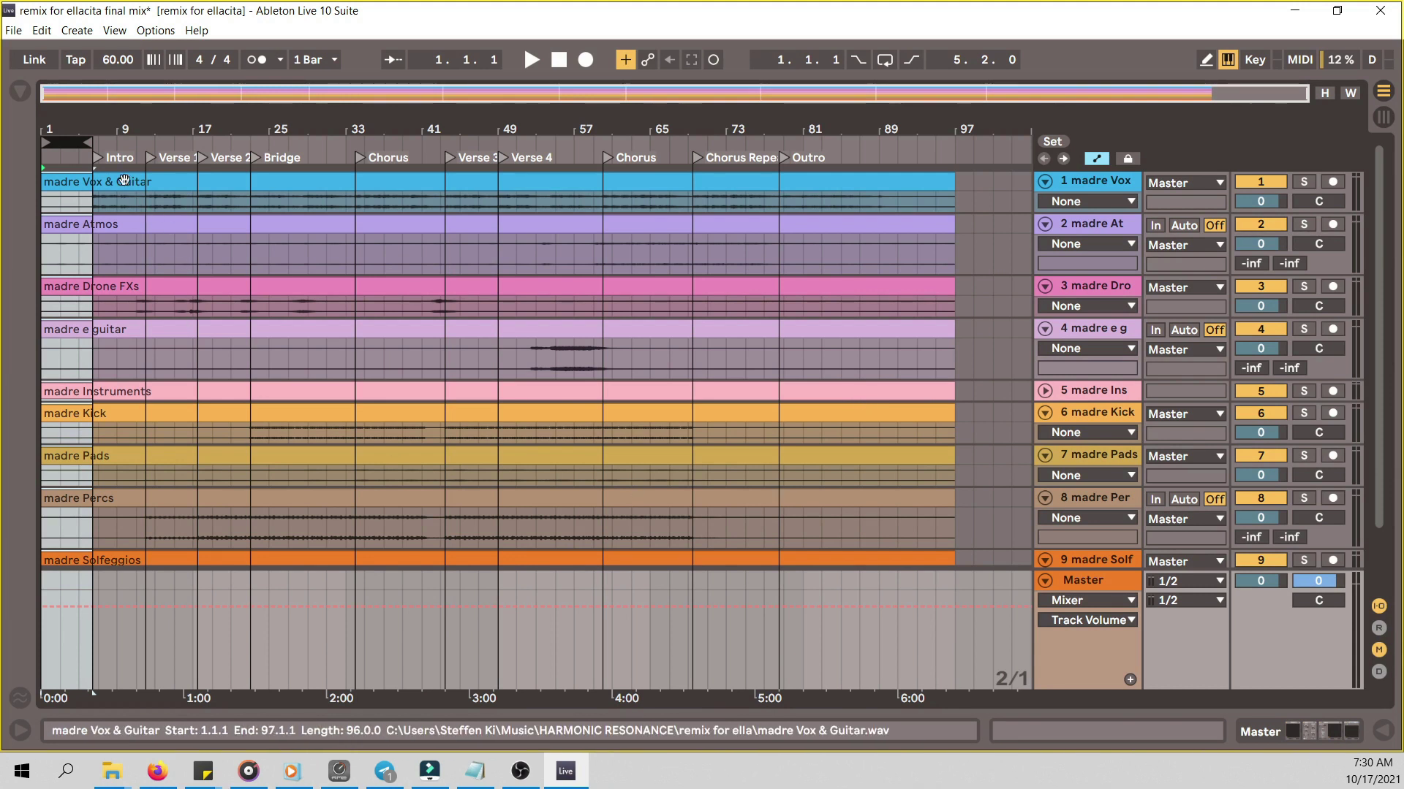
{"action": "left_click_drag", "start_coordinate": [78, 123], "coordinate": [79, 168]}
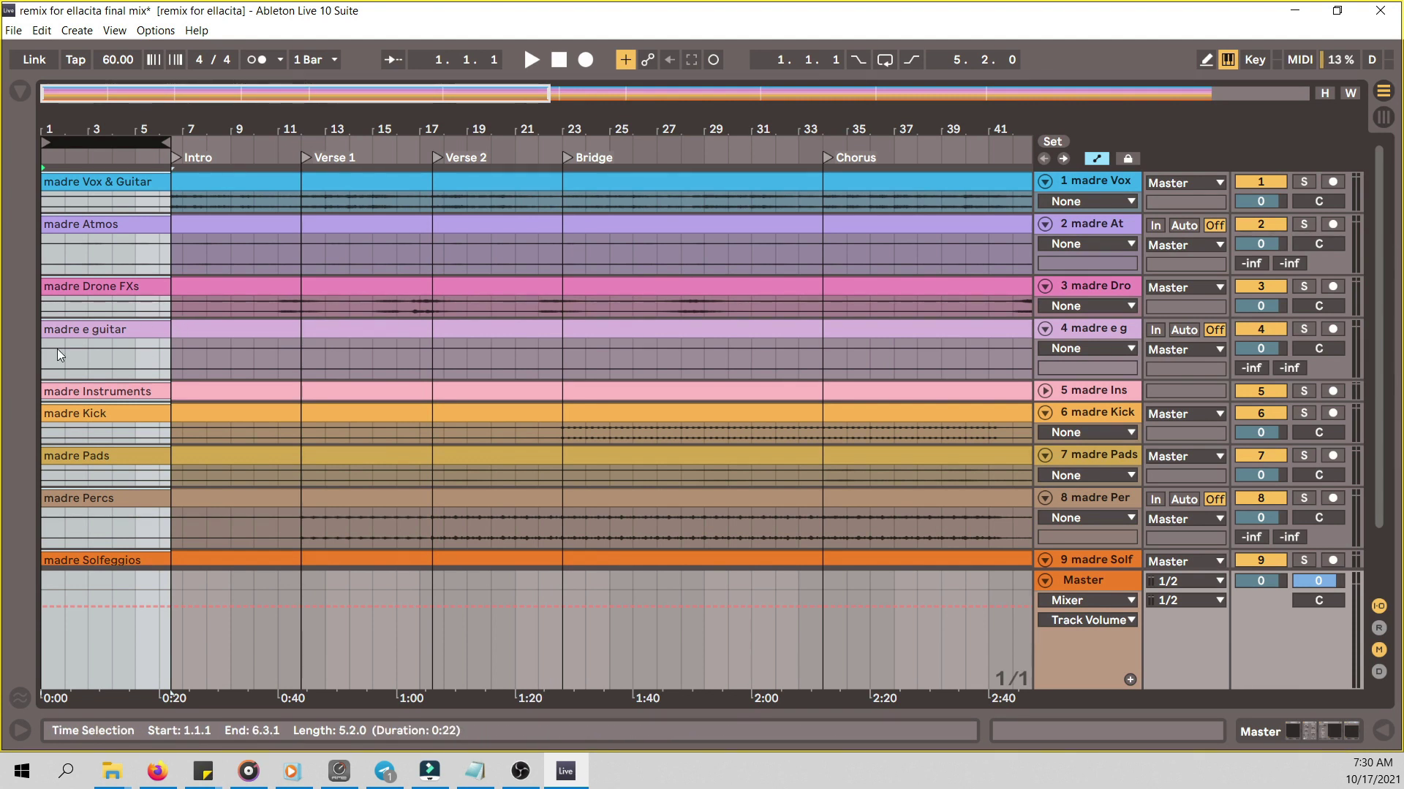
{"action": "key", "text": "space"}
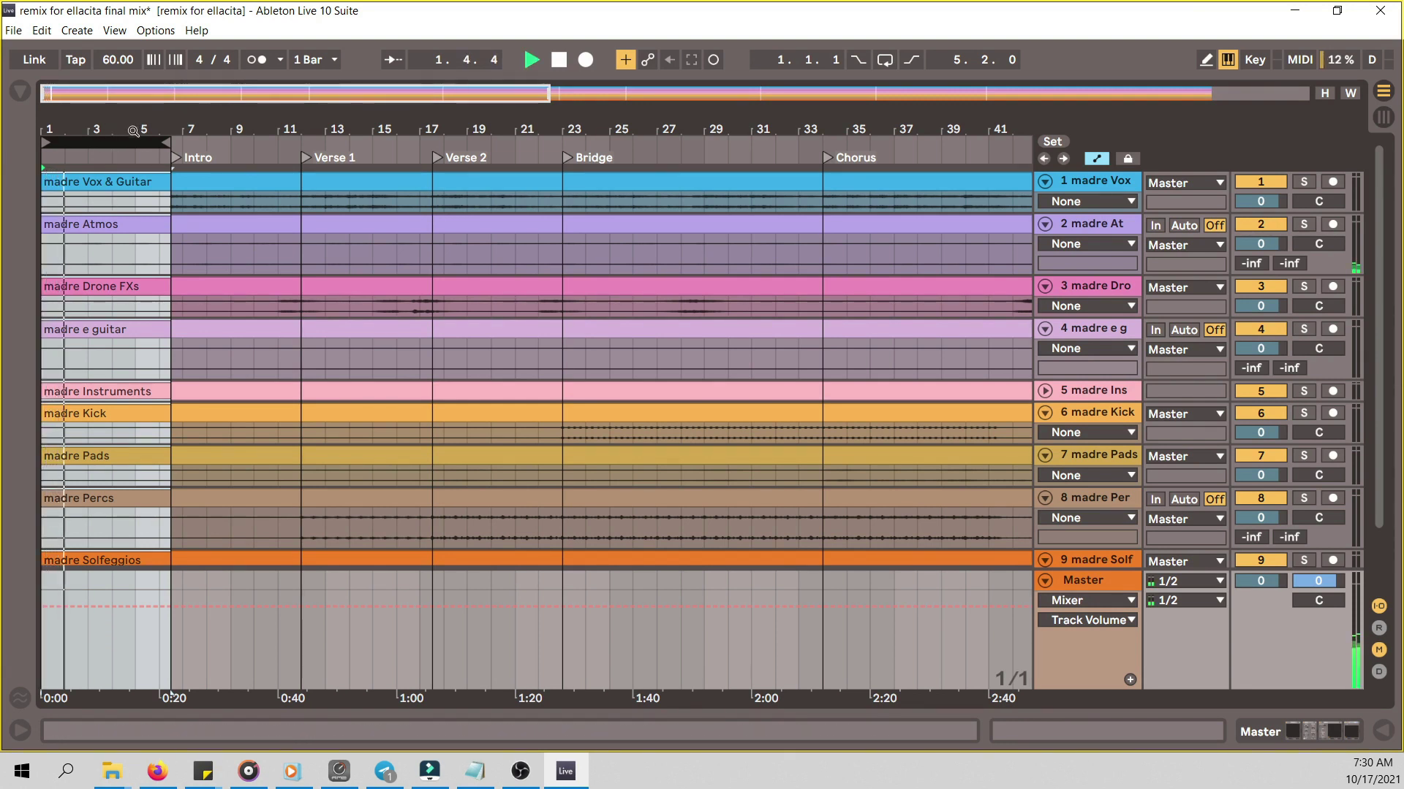
- Move the loop region onto the Intro section, starting at 6.3.1, while the mix plays
{"action": "left_click_drag", "start_coordinate": [133, 138], "coordinate": [298, 143]}
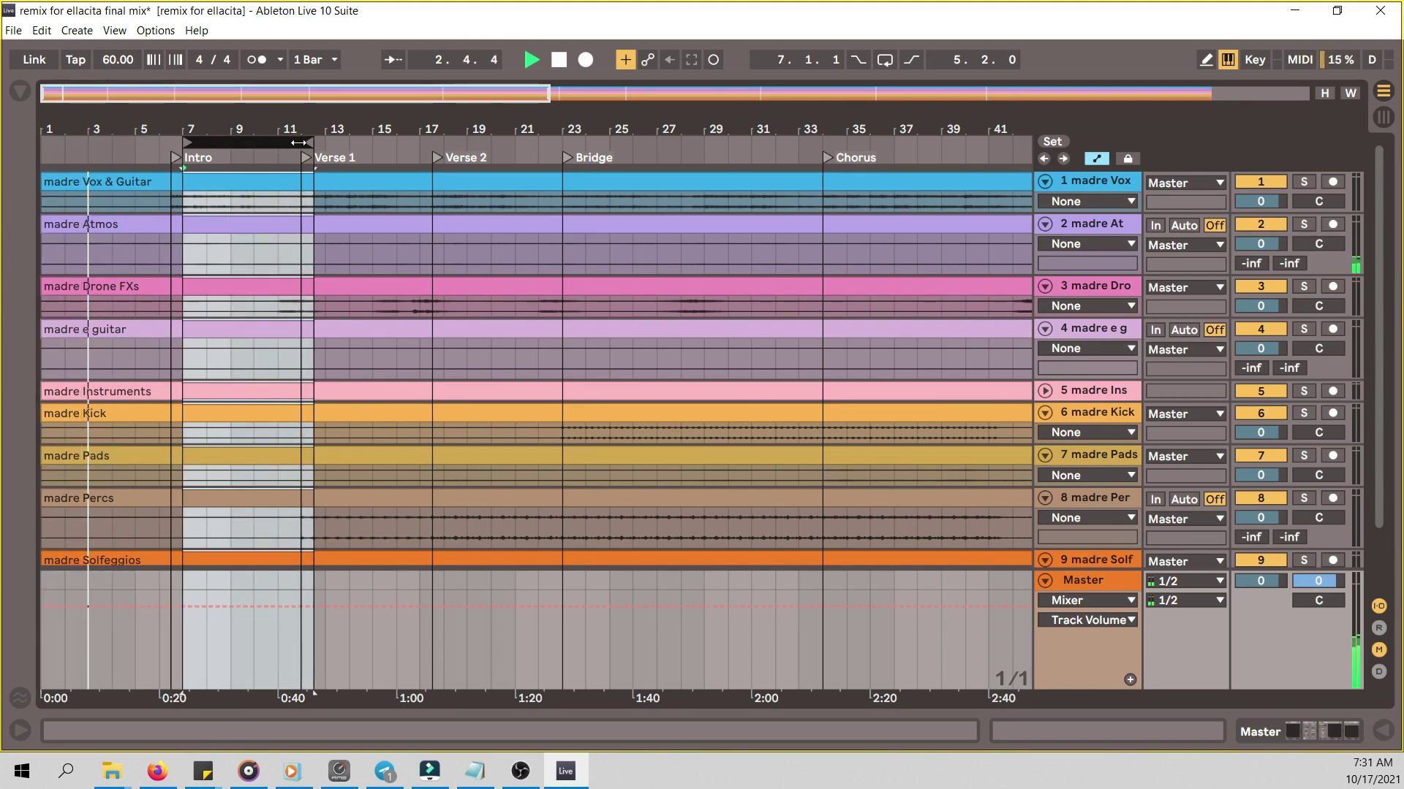
{"action": "key", "text": "plus"}
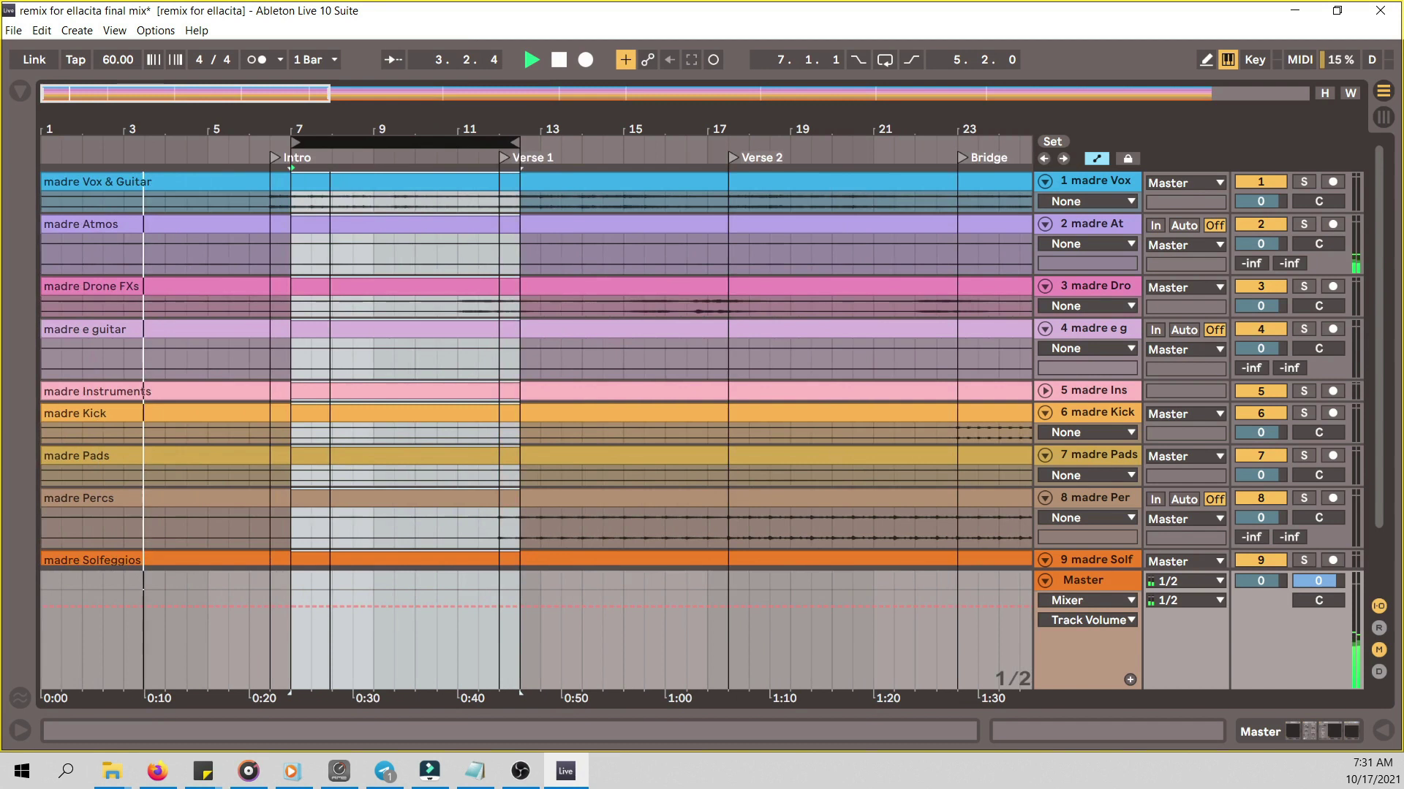
{"action": "mouse_move", "coordinate": [348, 143]}
{"action": "left_mouse_down"}
{"action": "mouse_move", "coordinate": [307, 141]}
{"action": "mouse_move", "coordinate": [345, 140]}
{"action": "left_mouse_up"}
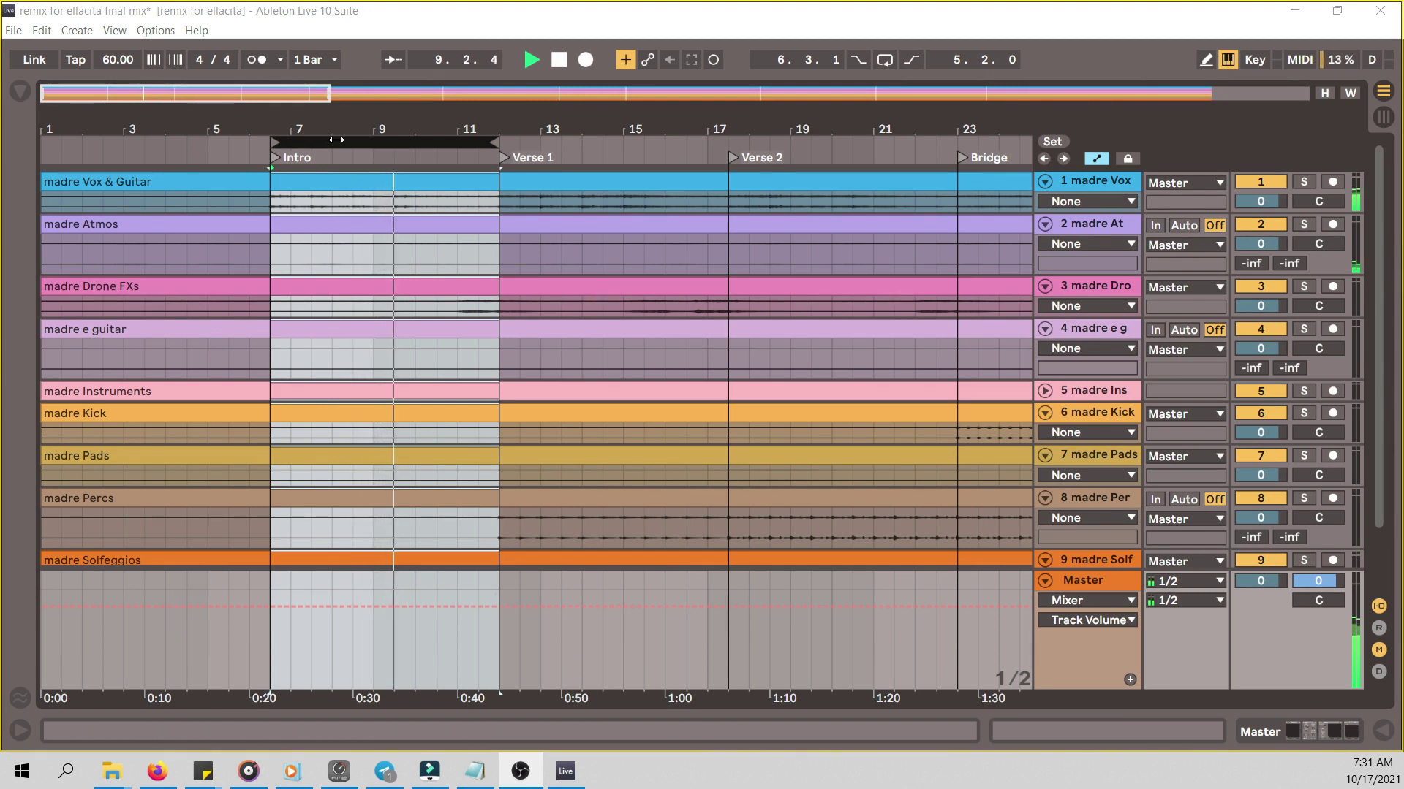
- Move the loop region onto Verse 1, starting at 12.1.1, and look over the stem tracks playing there
{"action": "left_click_drag", "start_coordinate": [363, 142], "coordinate": [600, 149]}
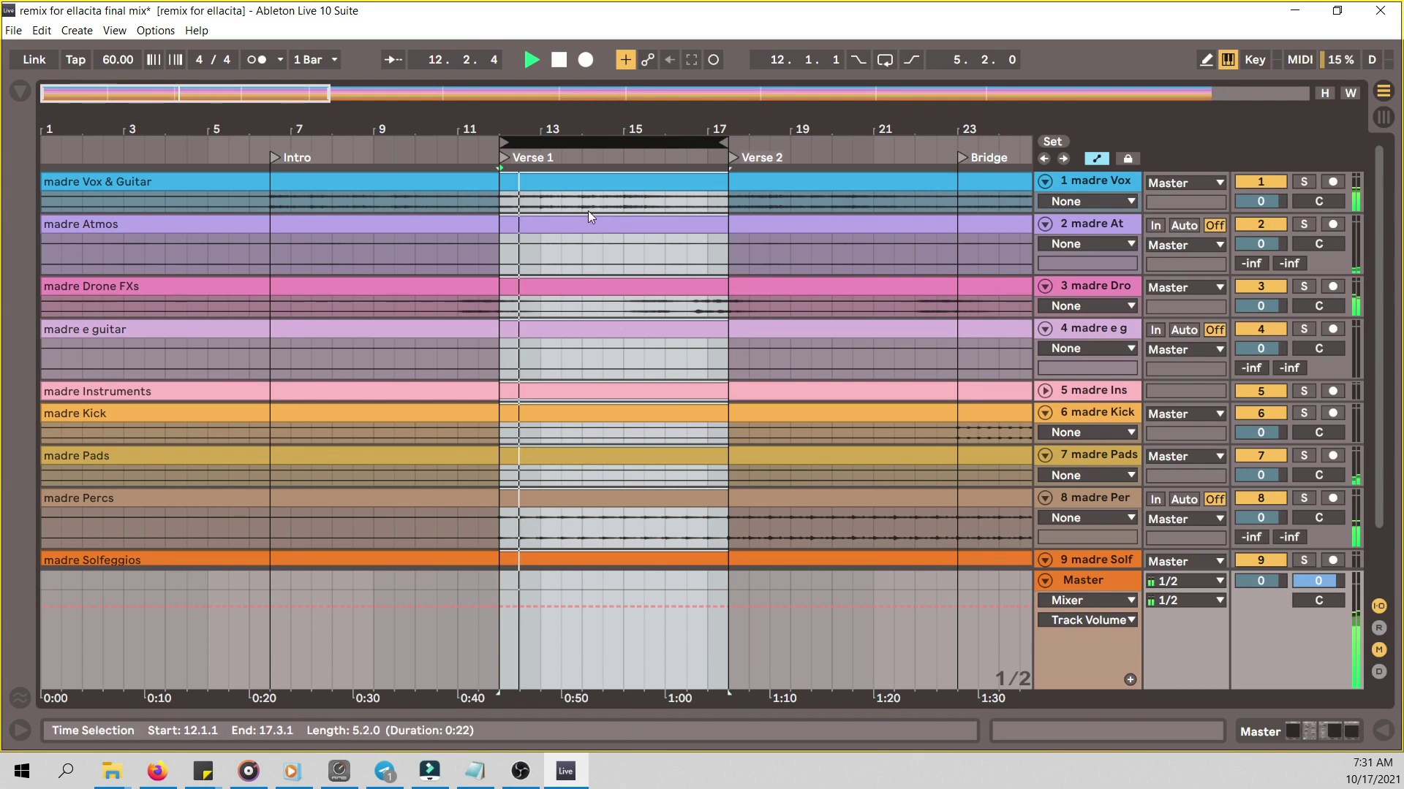
{"action": "scroll", "coordinate": [569, 266], "scroll_direction": "down", "scroll_amount": 3}
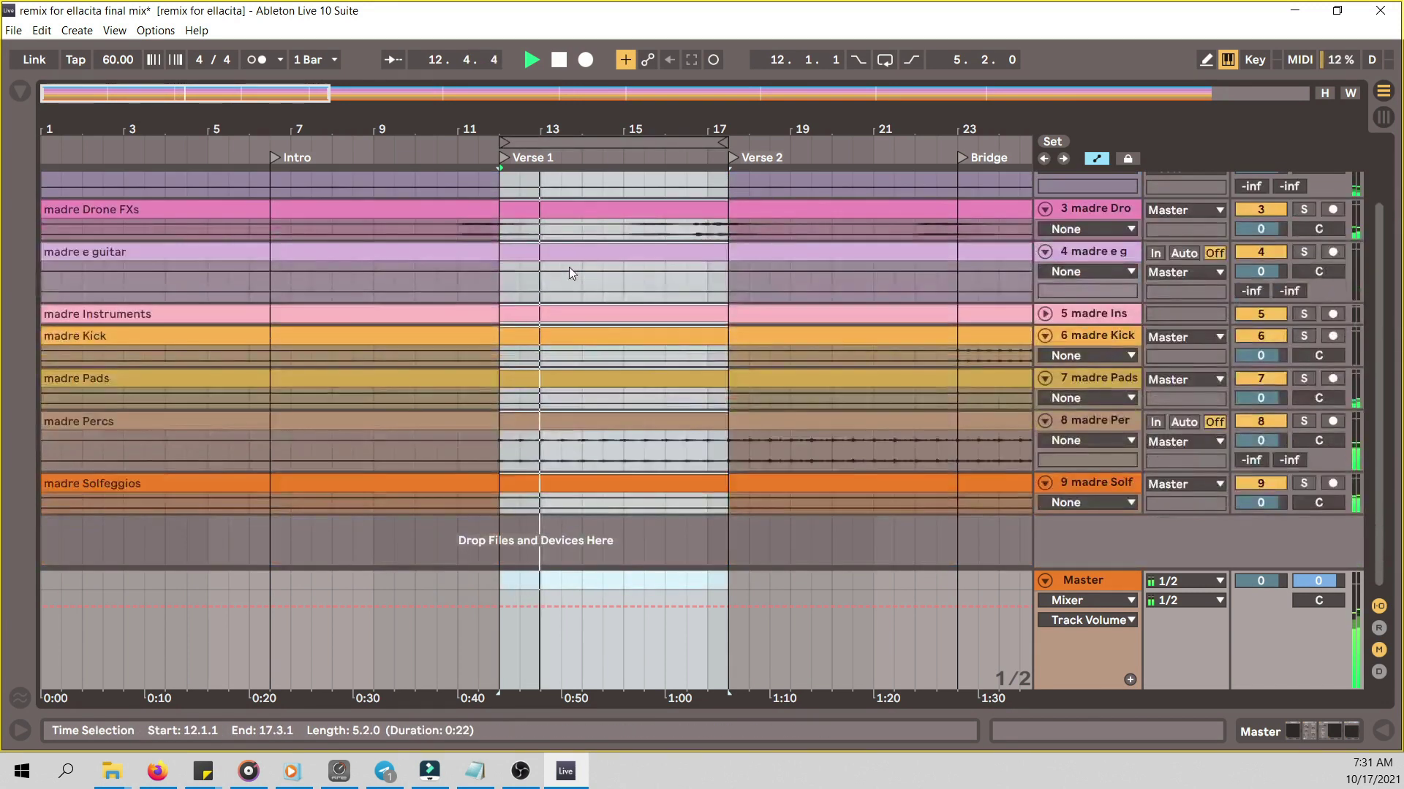
{"action": "scroll", "coordinate": [569, 272], "scroll_direction": "up", "scroll_amount": 3}
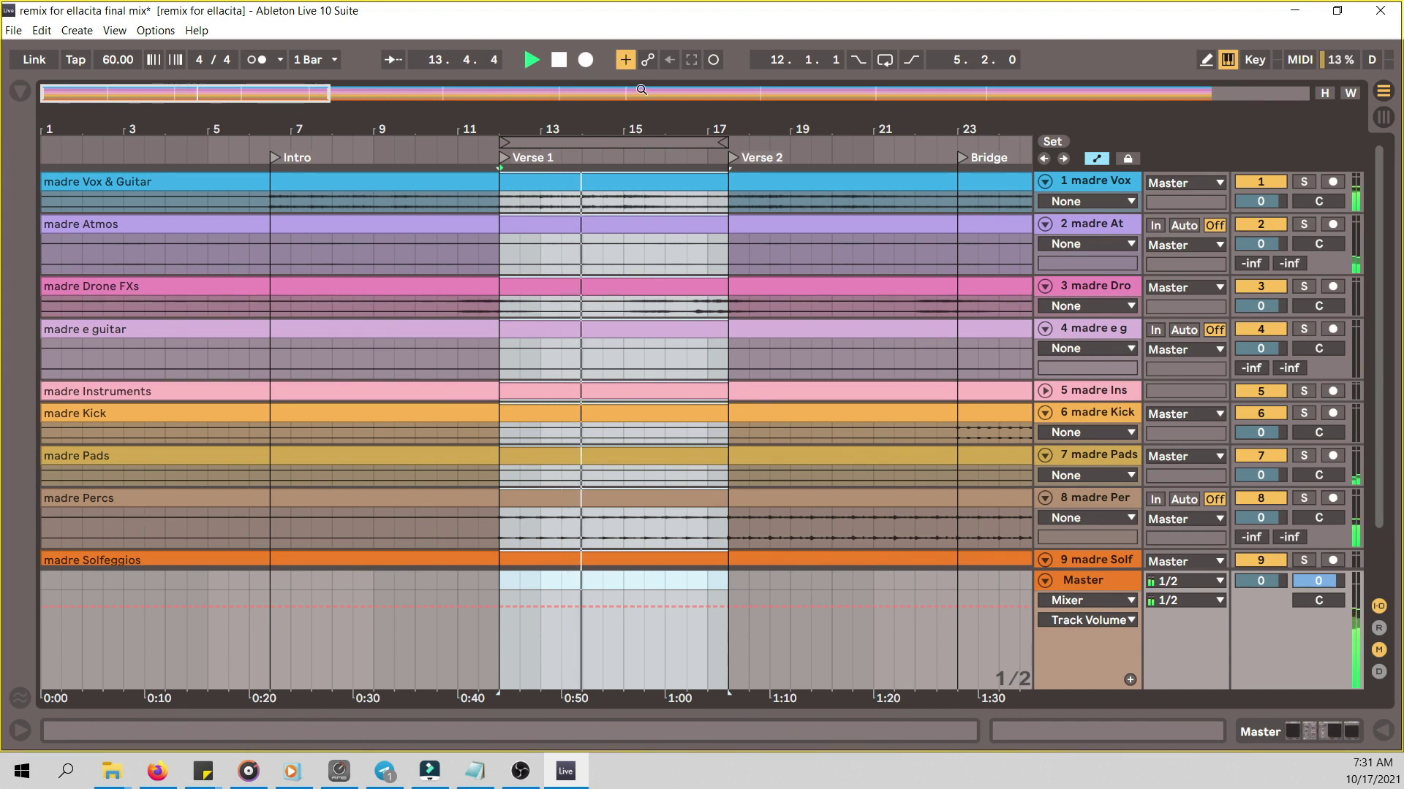
- Move the loop region onto Verse 2 so it starts at 17.3.1
{"action": "key", "text": "minus"}
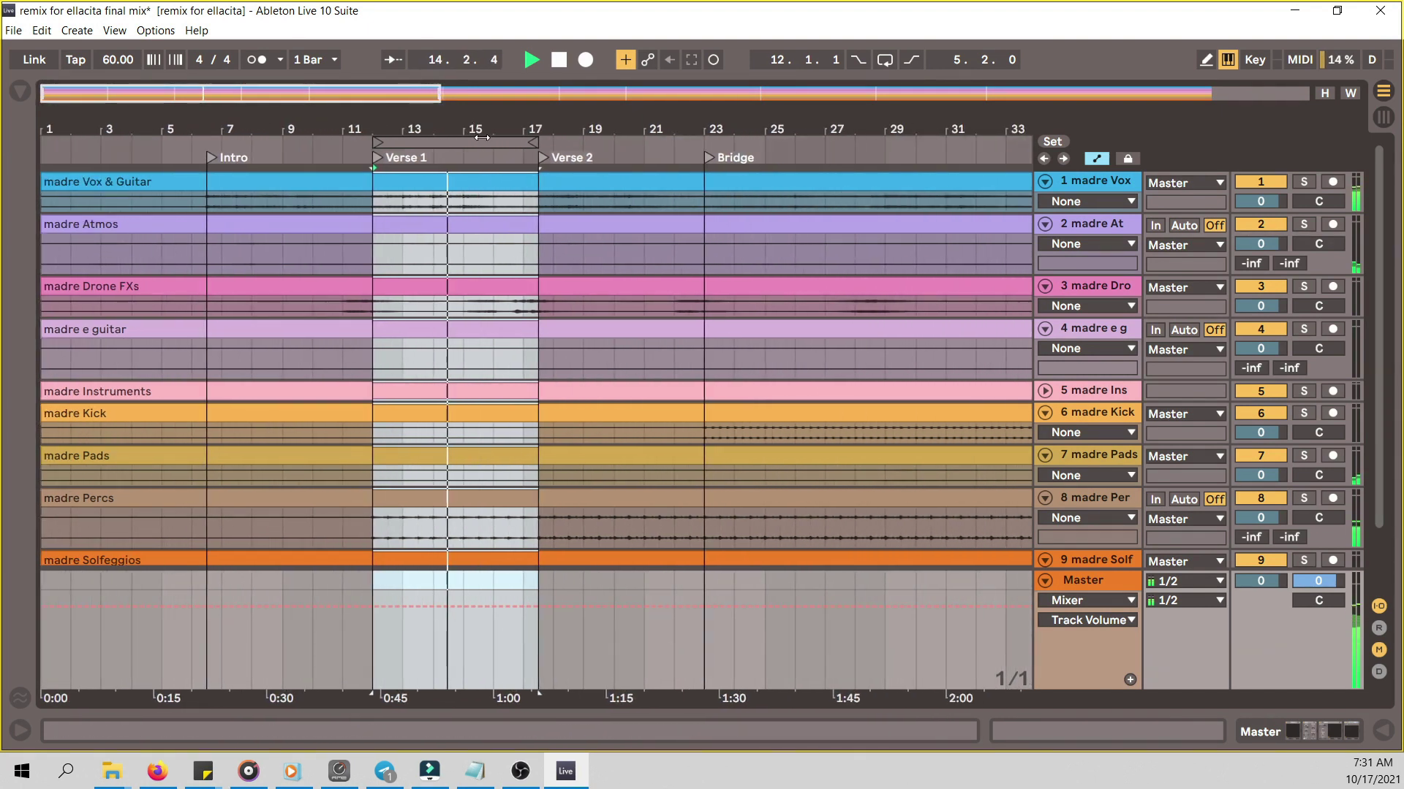
{"action": "left_click_drag", "start_coordinate": [482, 137], "coordinate": [660, 145]}
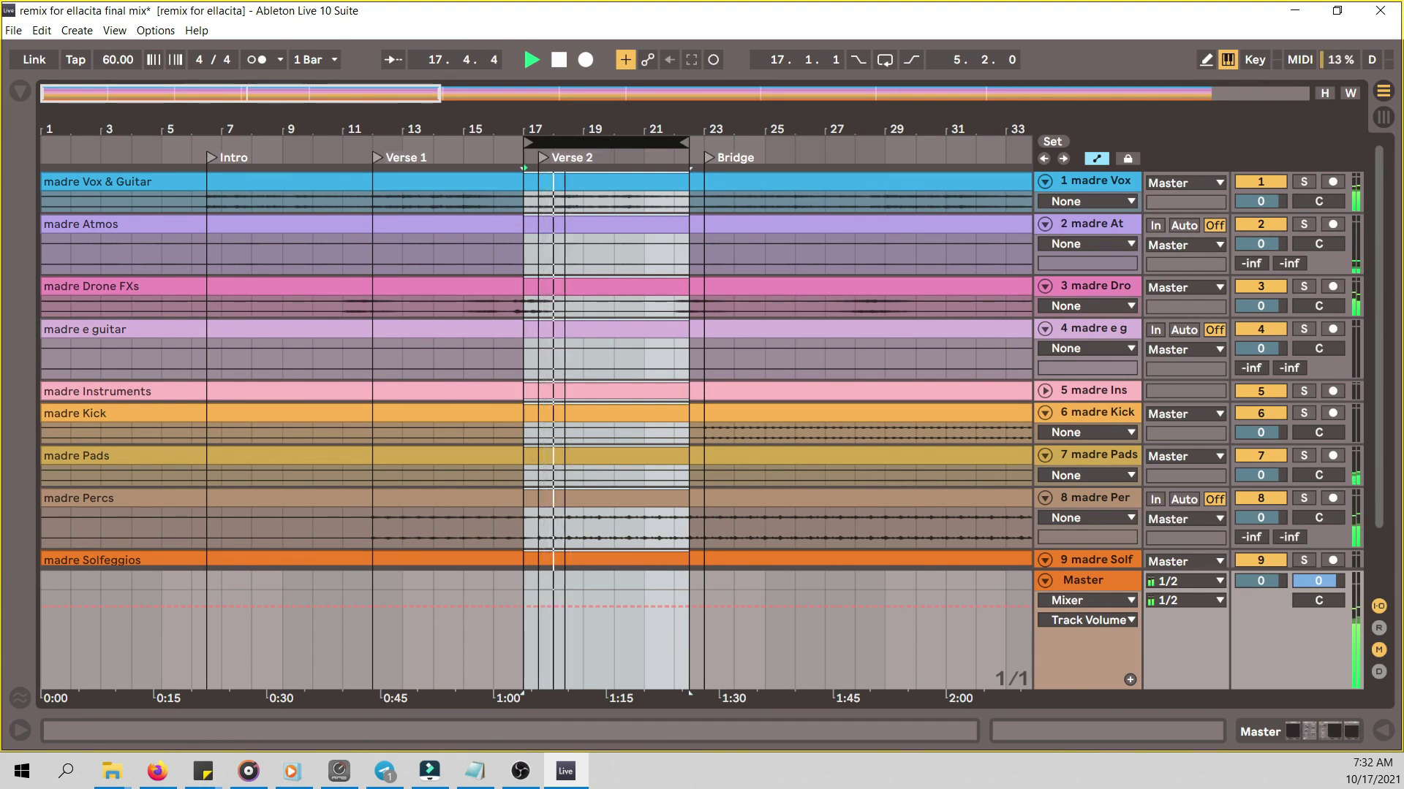
{"action": "key", "text": "plus"}
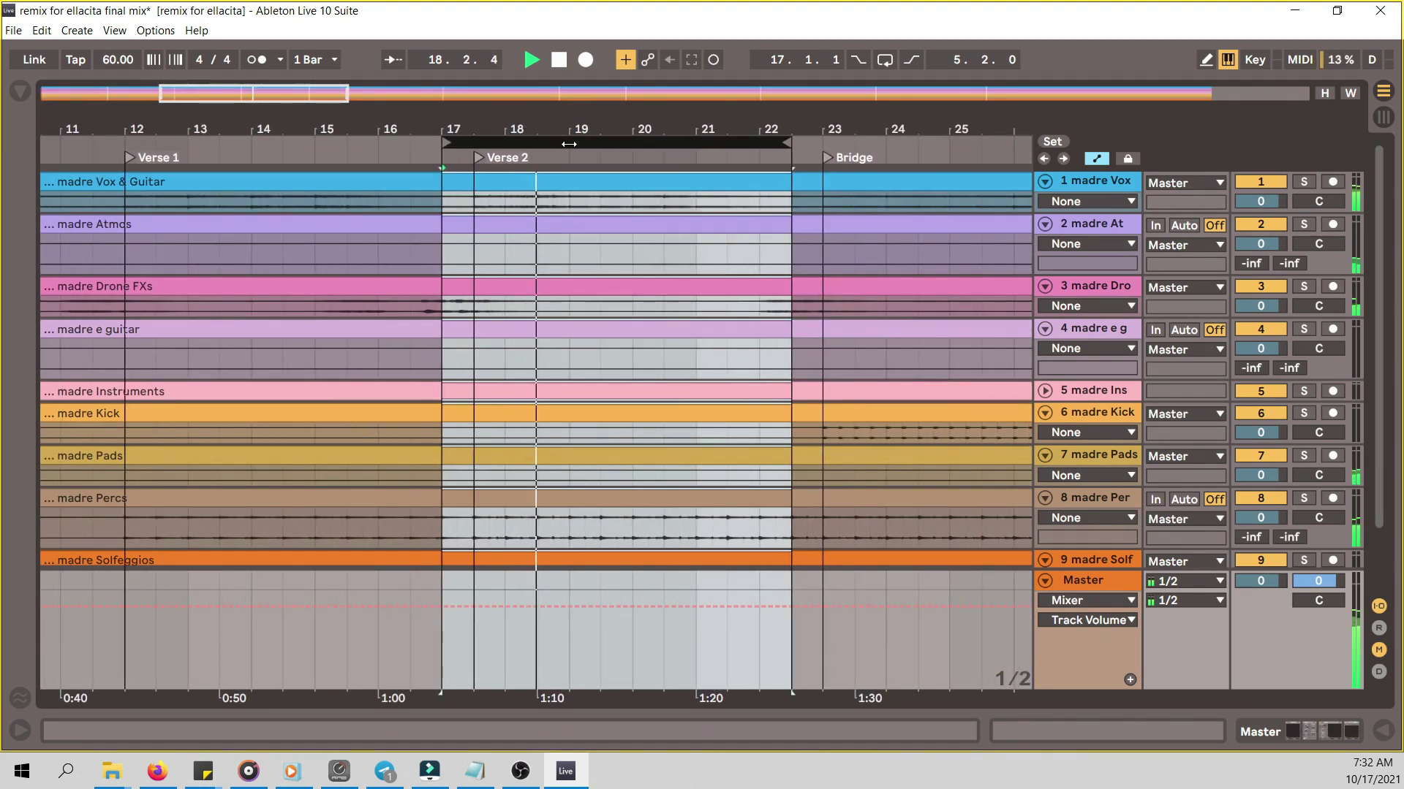
{"action": "left_click_drag", "start_coordinate": [569, 144], "coordinate": [601, 144]}
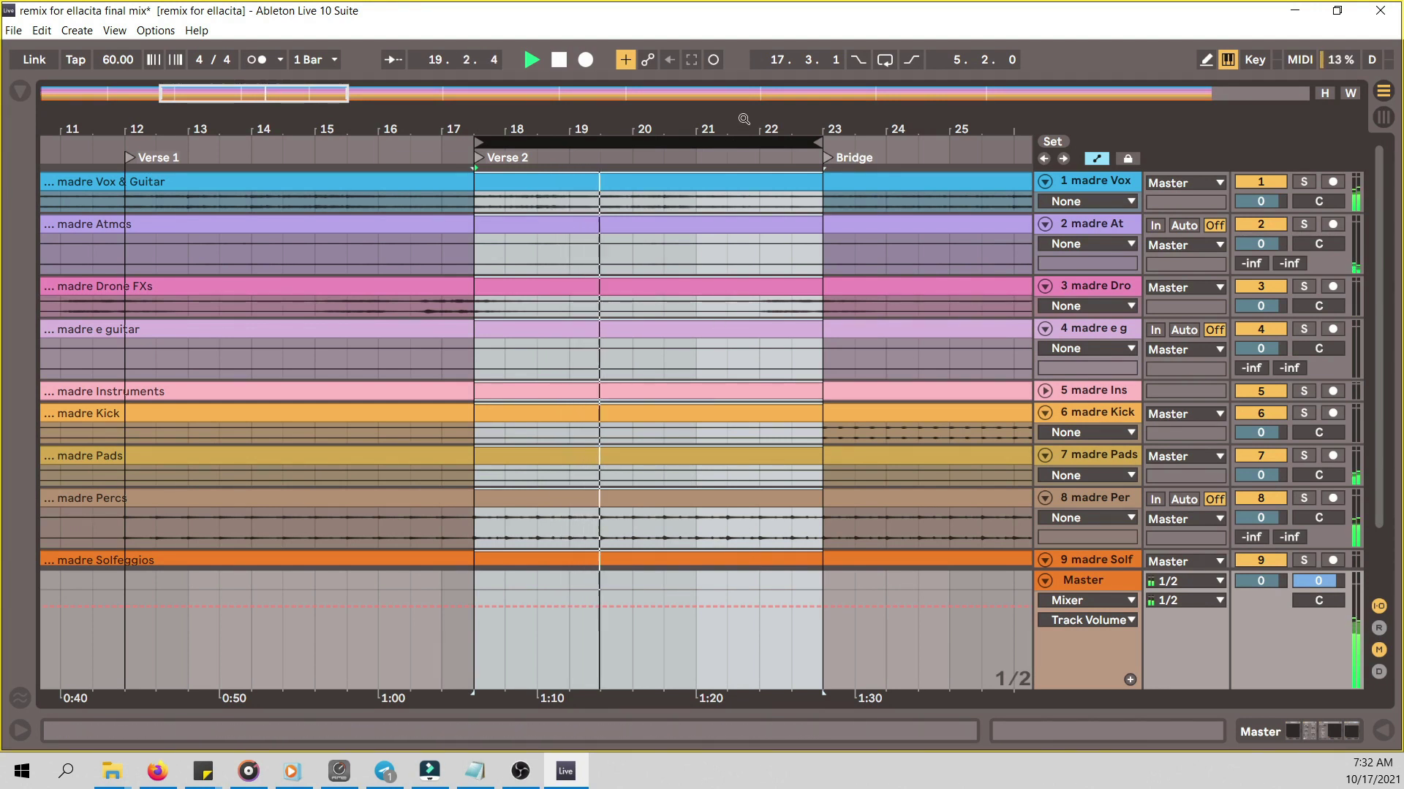
- Move the loop region to the start of the Bridge at 23.1.1 and on to 28.1.1 as playback advances
{"action": "key", "text": "minus"}
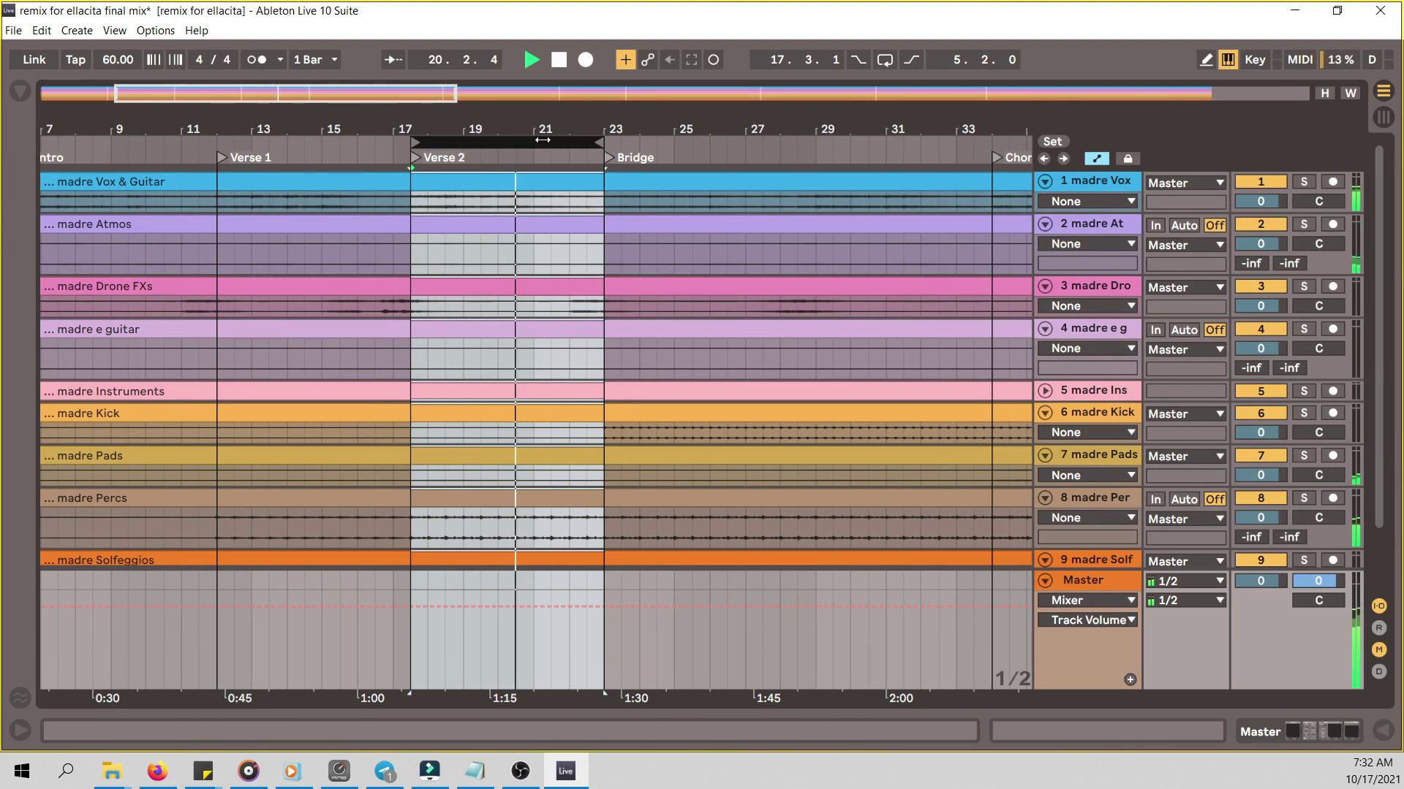
{"action": "left_click_drag", "start_coordinate": [546, 139], "coordinate": [745, 139]}
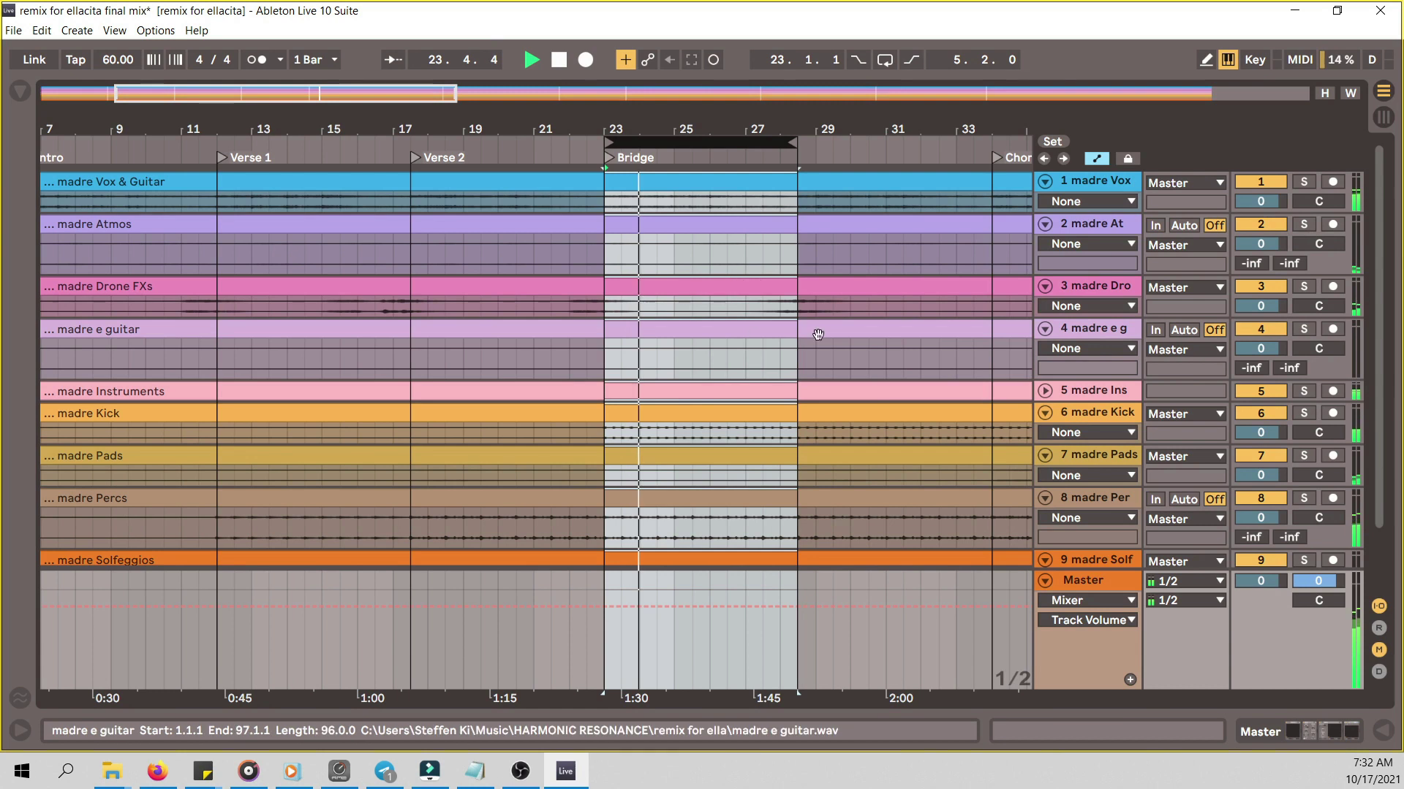
{"action": "left_click_drag", "start_coordinate": [752, 129], "coordinate": [617, 126]}
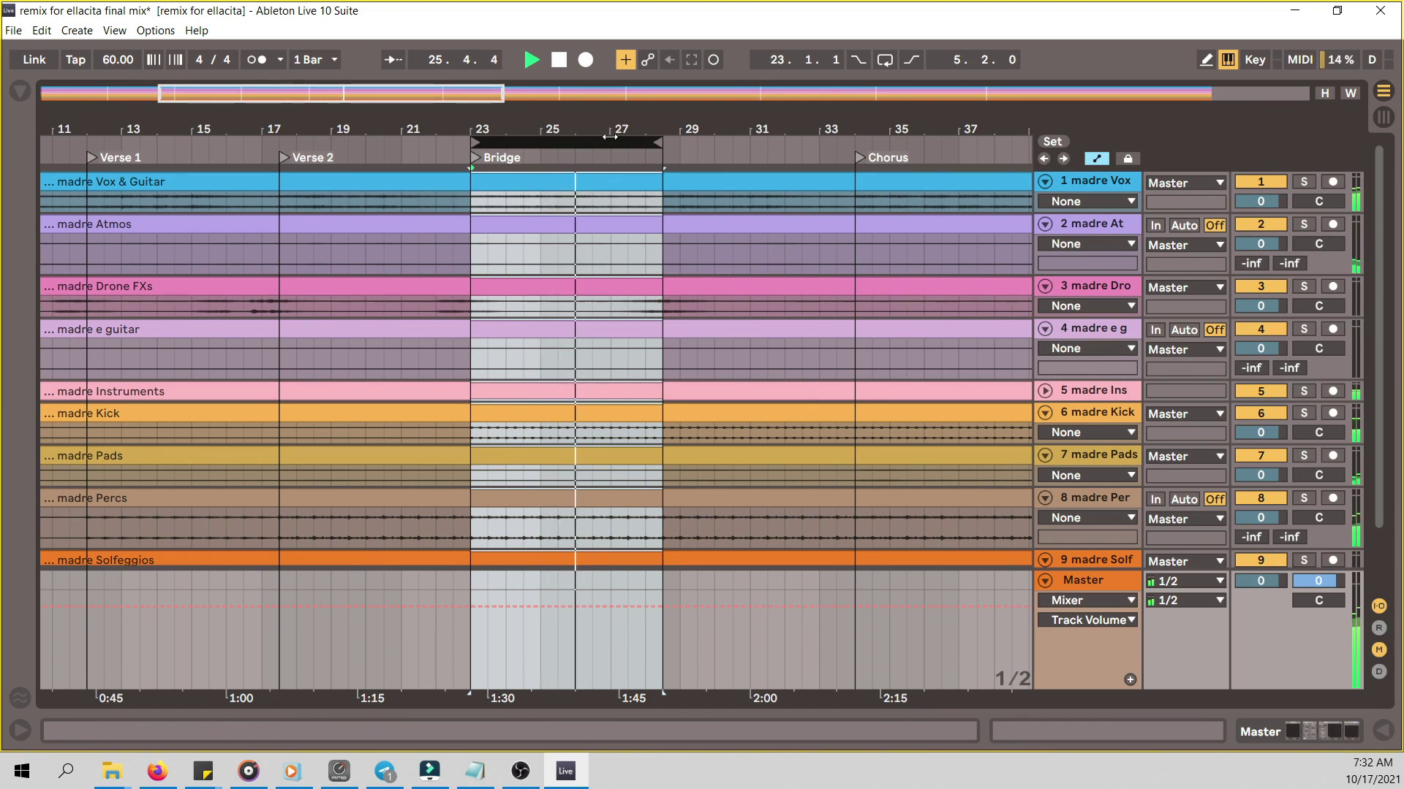
{"action": "left_click_drag", "start_coordinate": [617, 139], "coordinate": [788, 132]}
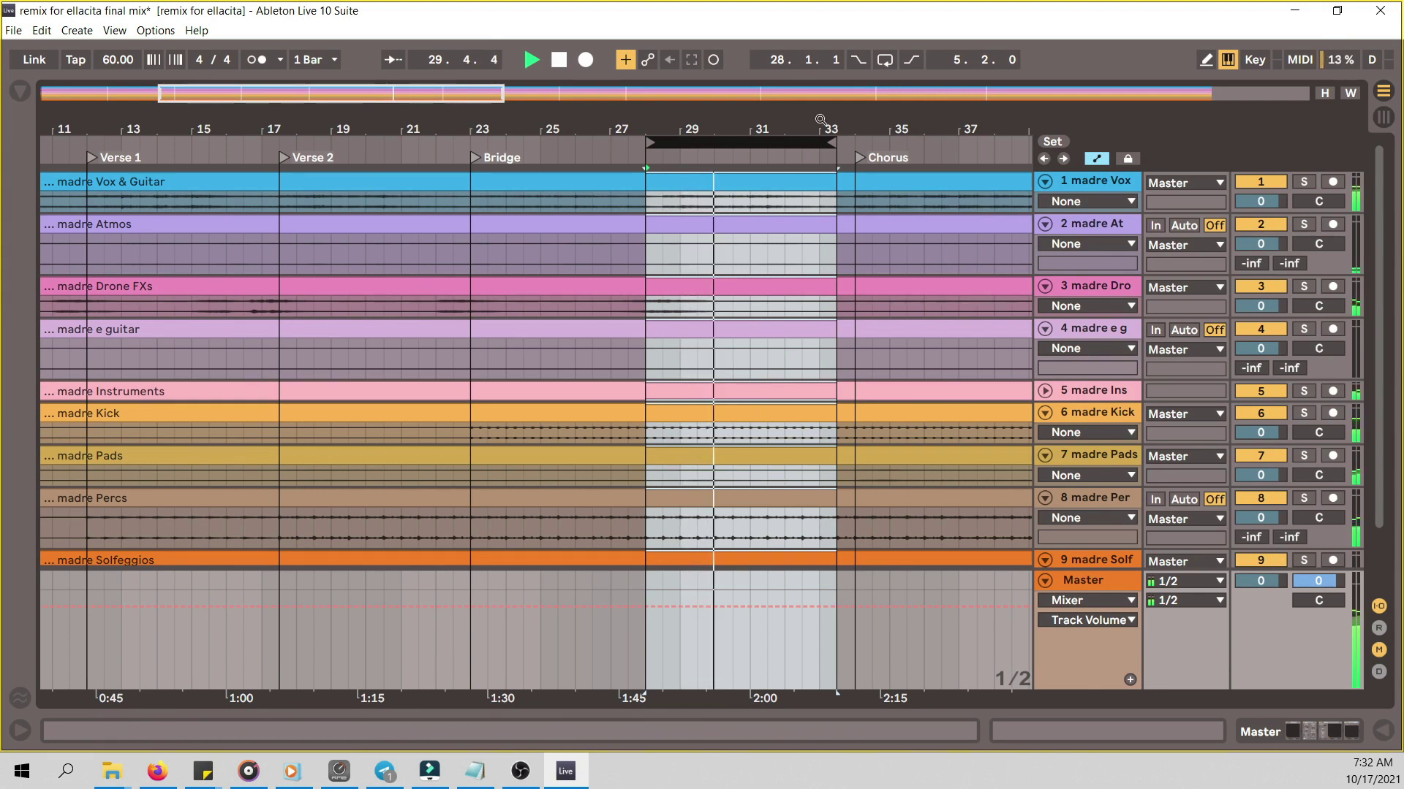
- Move the loop region onto the first Chorus, starting at 34.1.1, and look over the stems down to madre Solfeggios
{"action": "left_click_drag", "start_coordinate": [815, 122], "coordinate": [766, 138]}
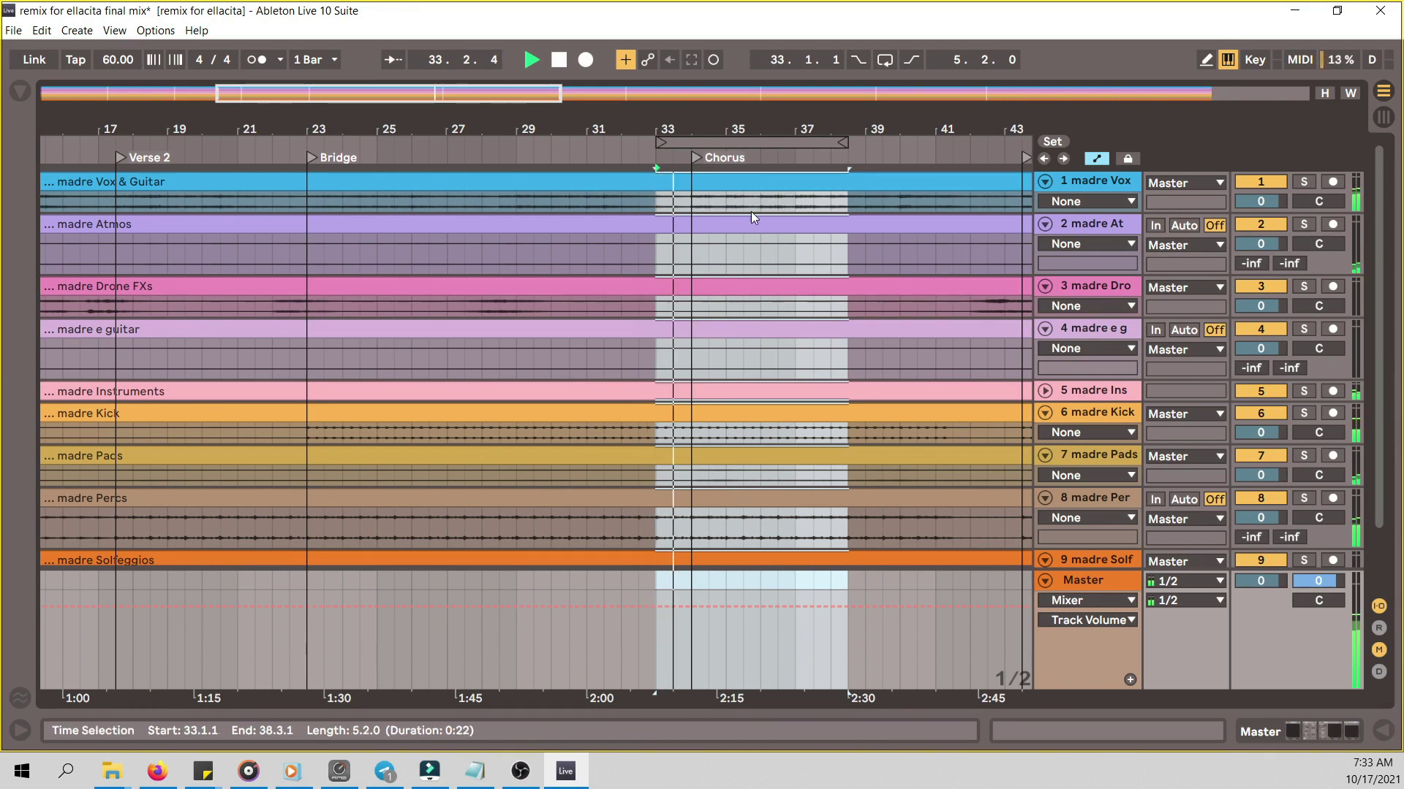
{"action": "left_click_drag", "start_coordinate": [739, 144], "coordinate": [773, 144]}
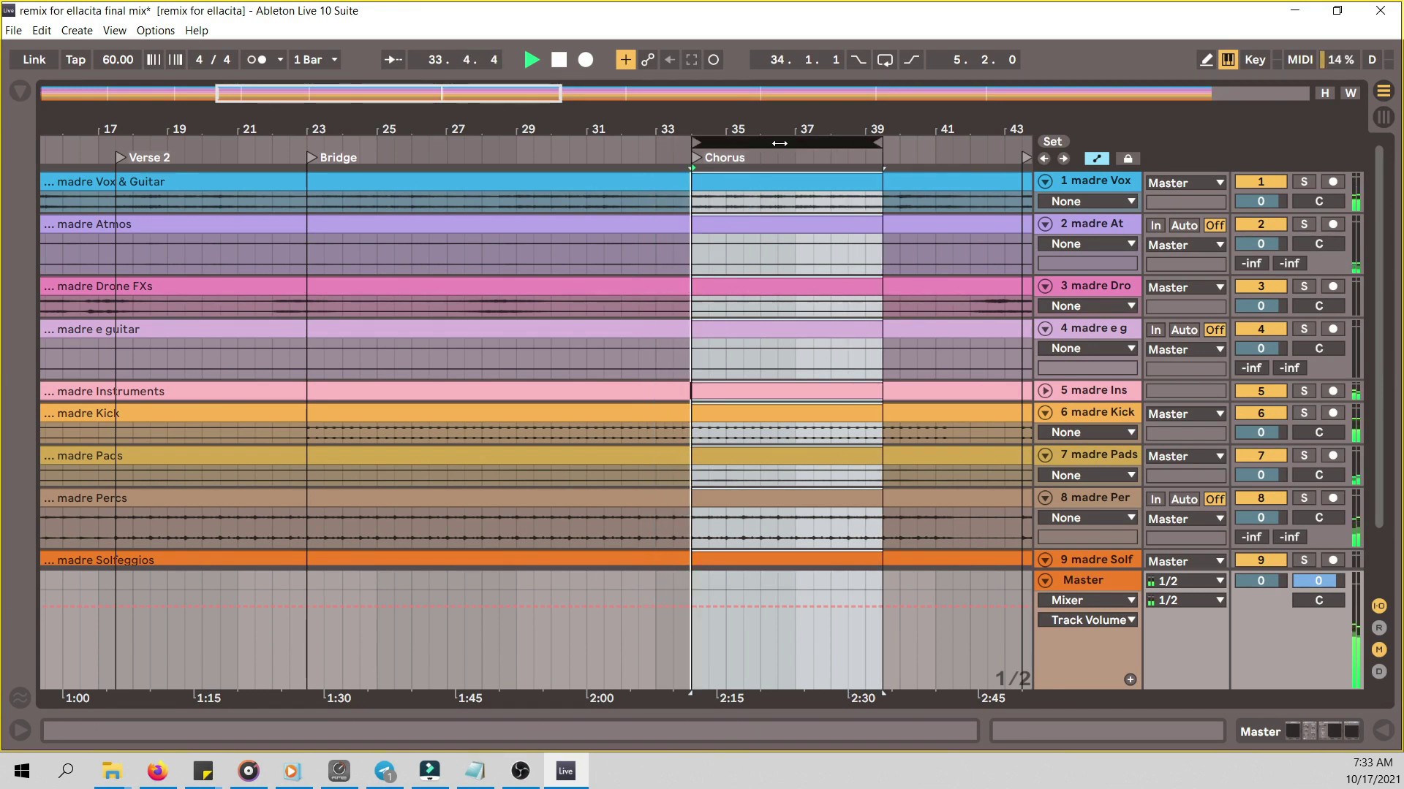
{"action": "scroll", "coordinate": [880, 488], "scroll_direction": "down", "scroll_amount": 2}
{"action": "key", "text": "Delete"}
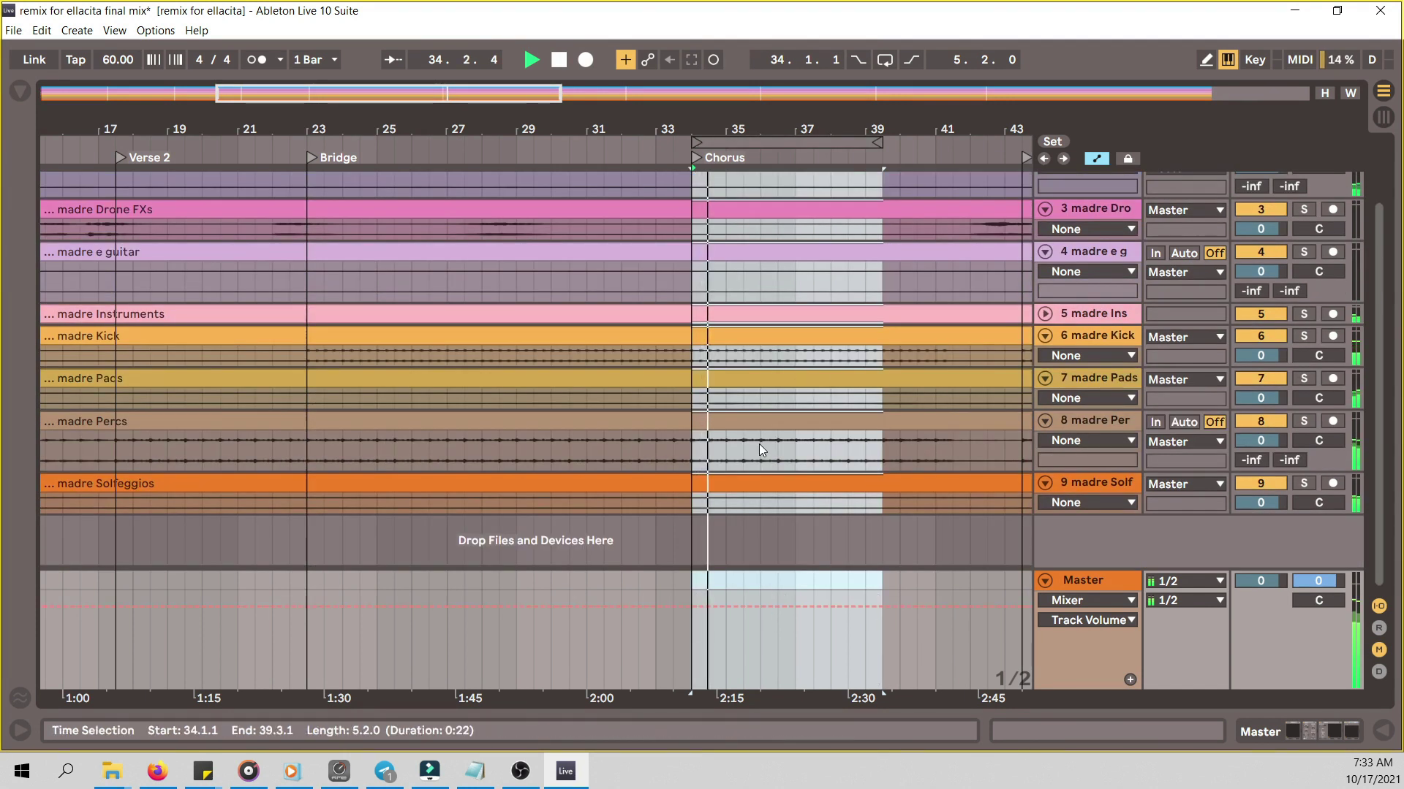
{"action": "key", "text": "minus"}
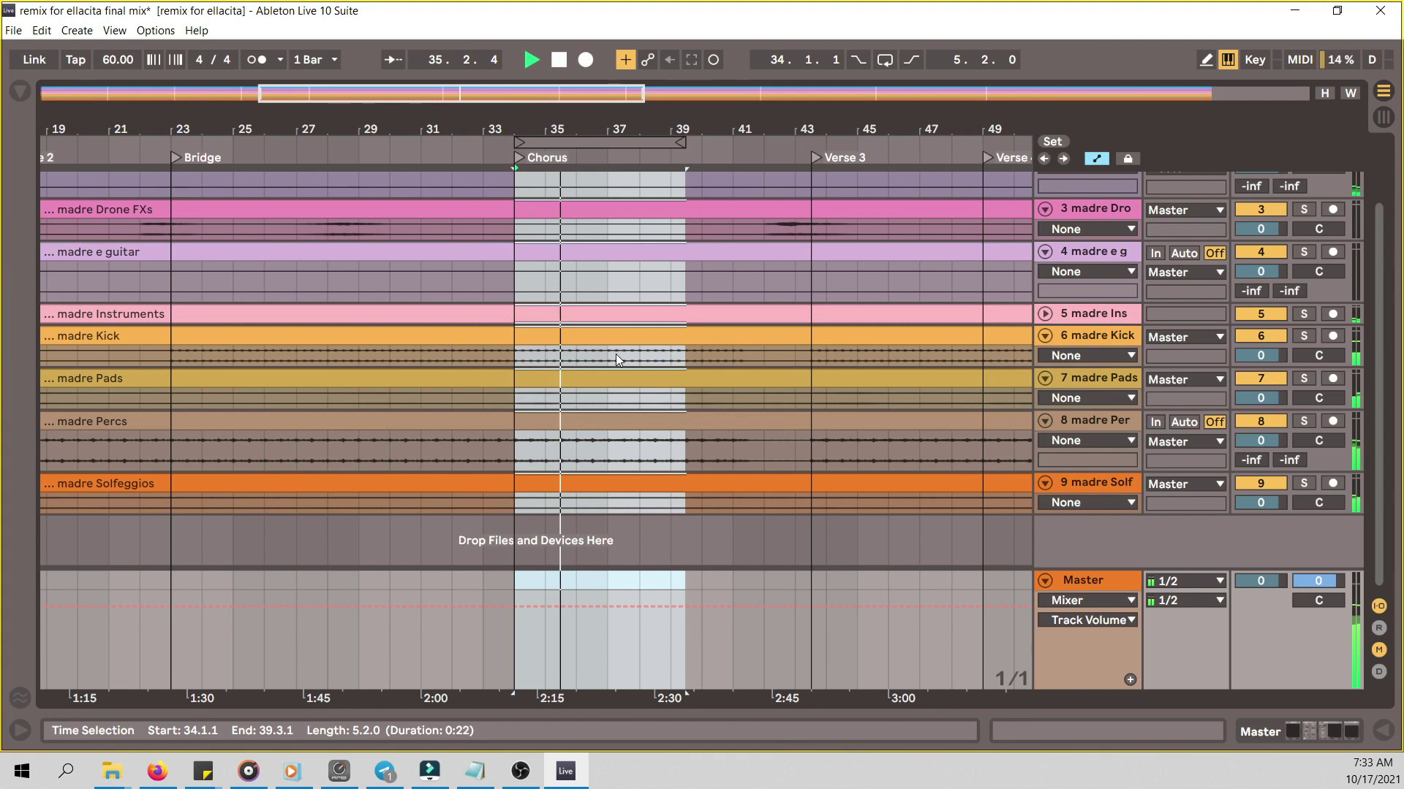
{"action": "scroll", "coordinate": [615, 354], "scroll_direction": "up", "scroll_amount": 2}
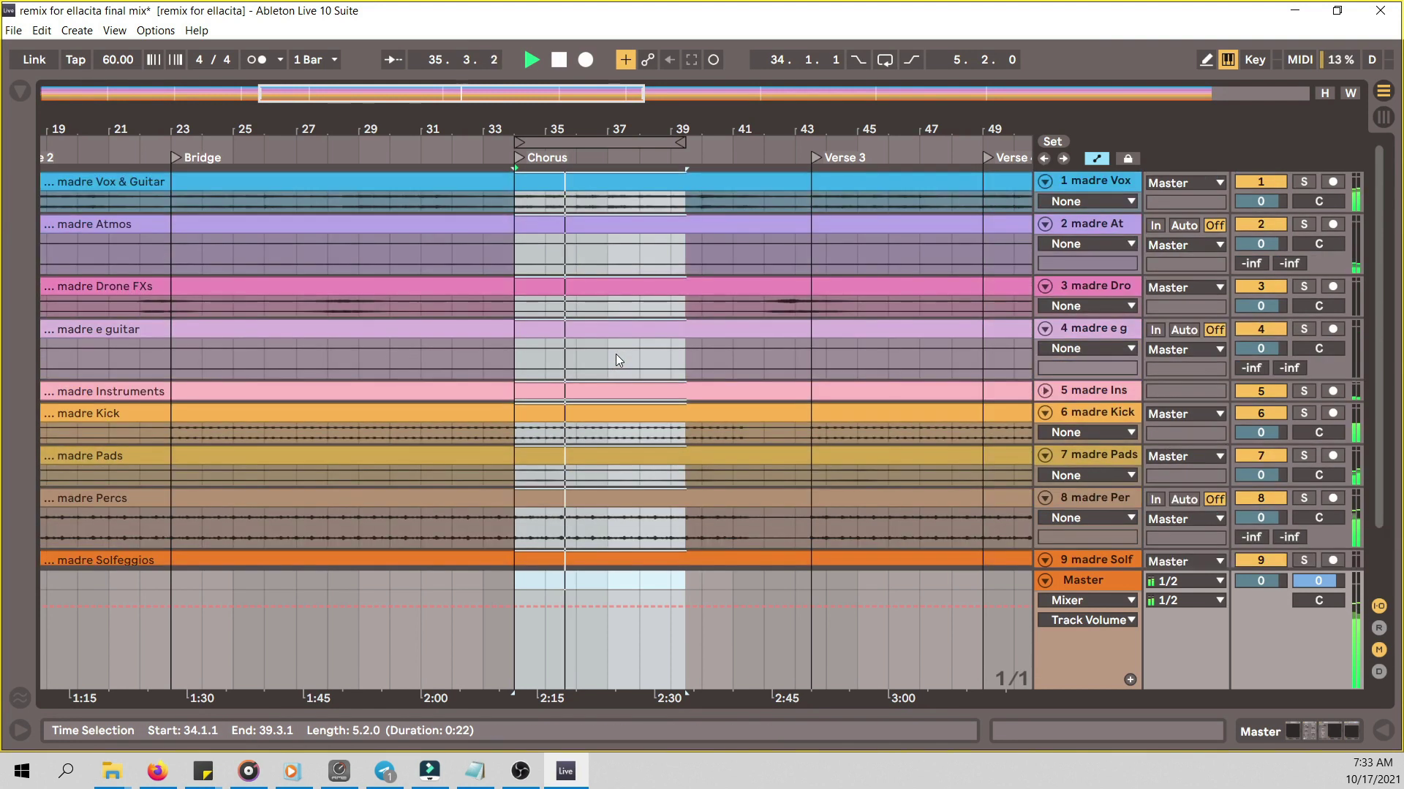
{"action": "left_click", "coordinate": [604, 143]}
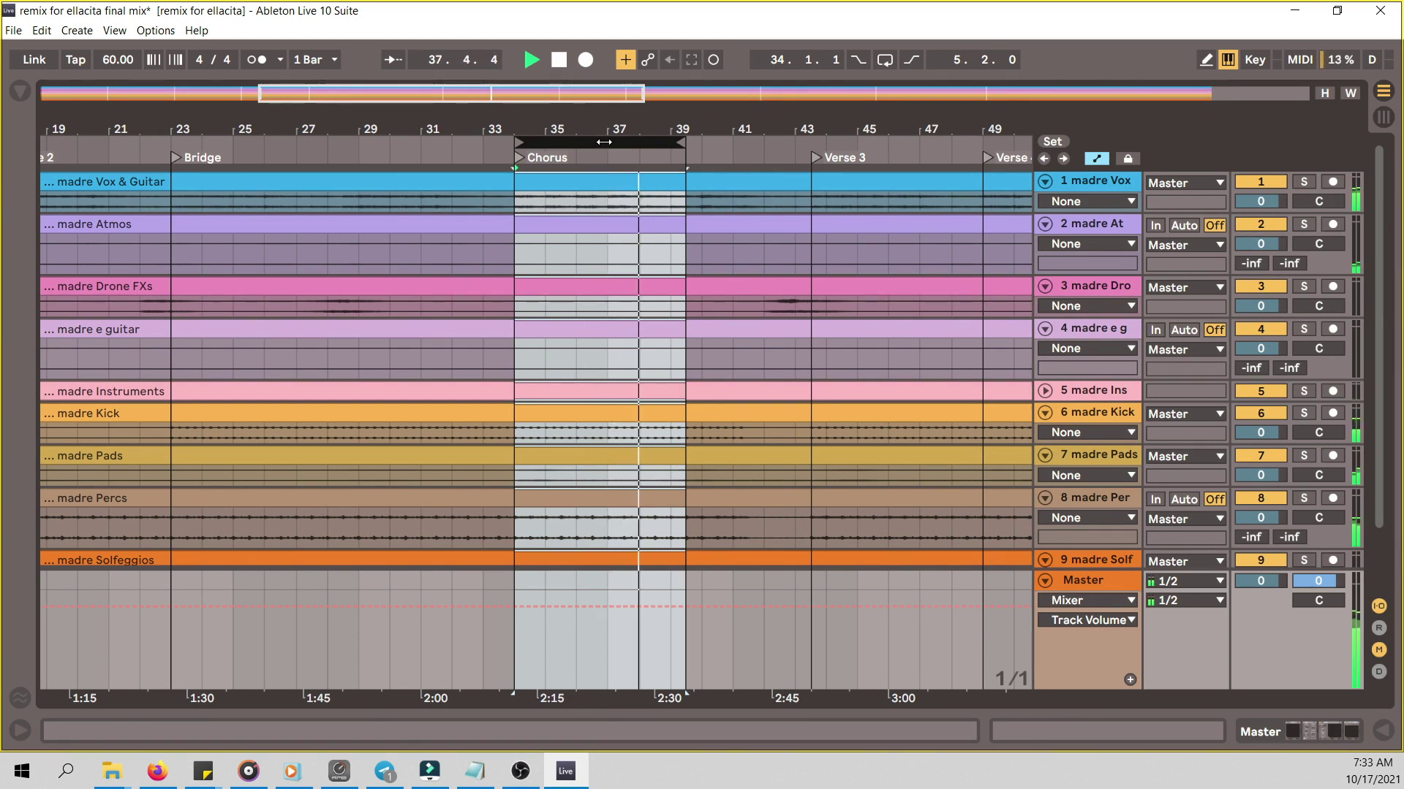
- Move the loop region onto Verse 3, starting at 43.3.1, and look over the stem tracks in that section
{"action": "left_click_drag", "start_coordinate": [609, 142], "coordinate": [801, 152]}
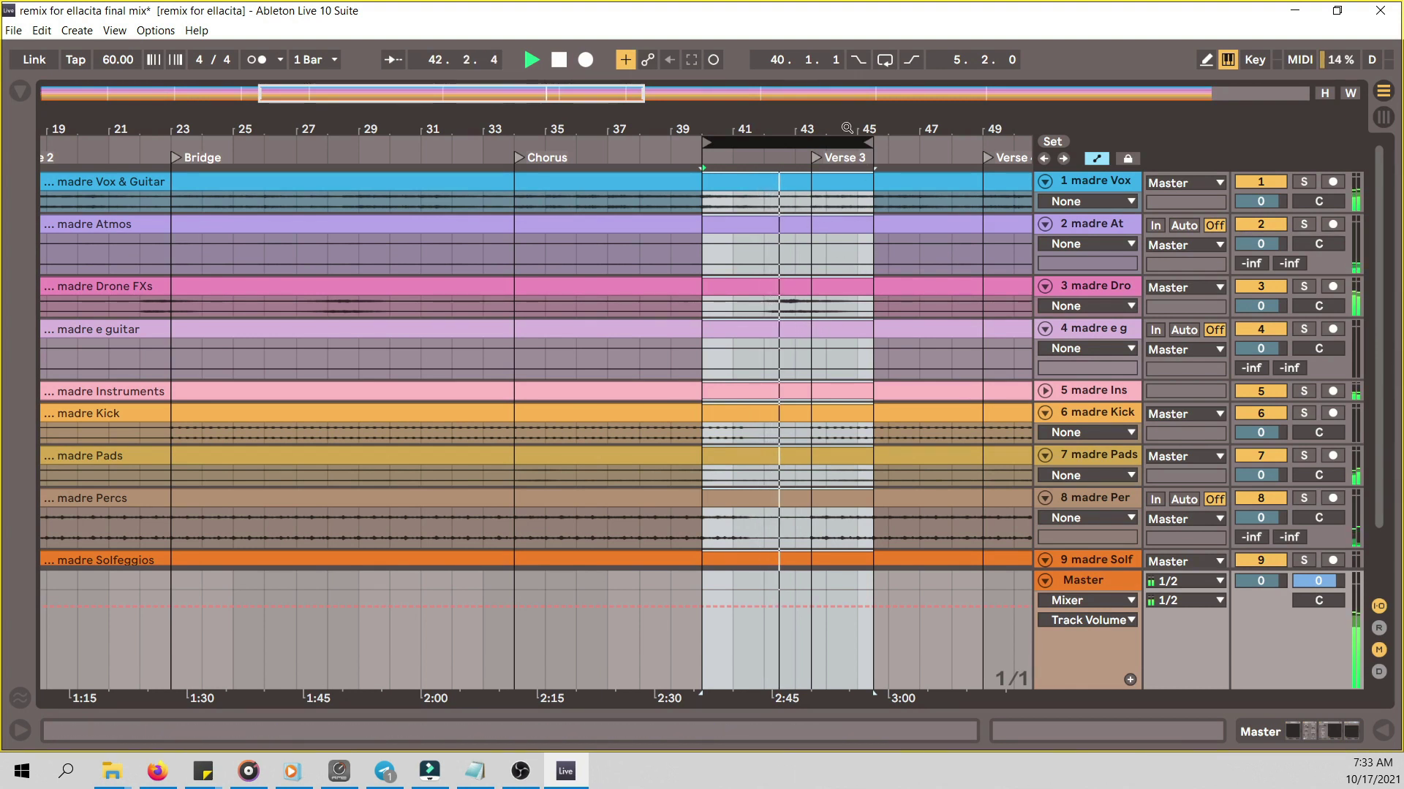
{"action": "left_click_drag", "start_coordinate": [842, 141], "coordinate": [623, 133]}
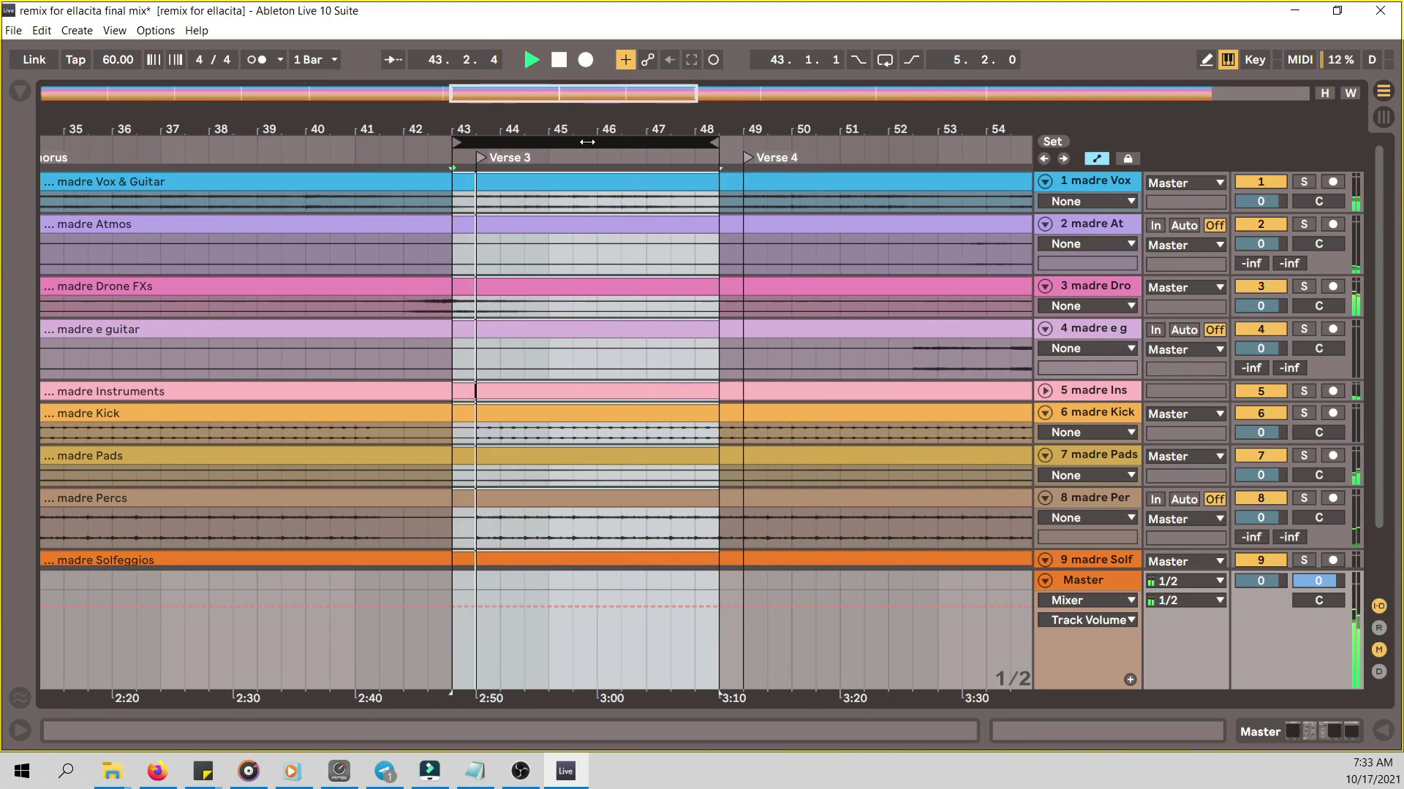
{"action": "key", "text": "Right"}
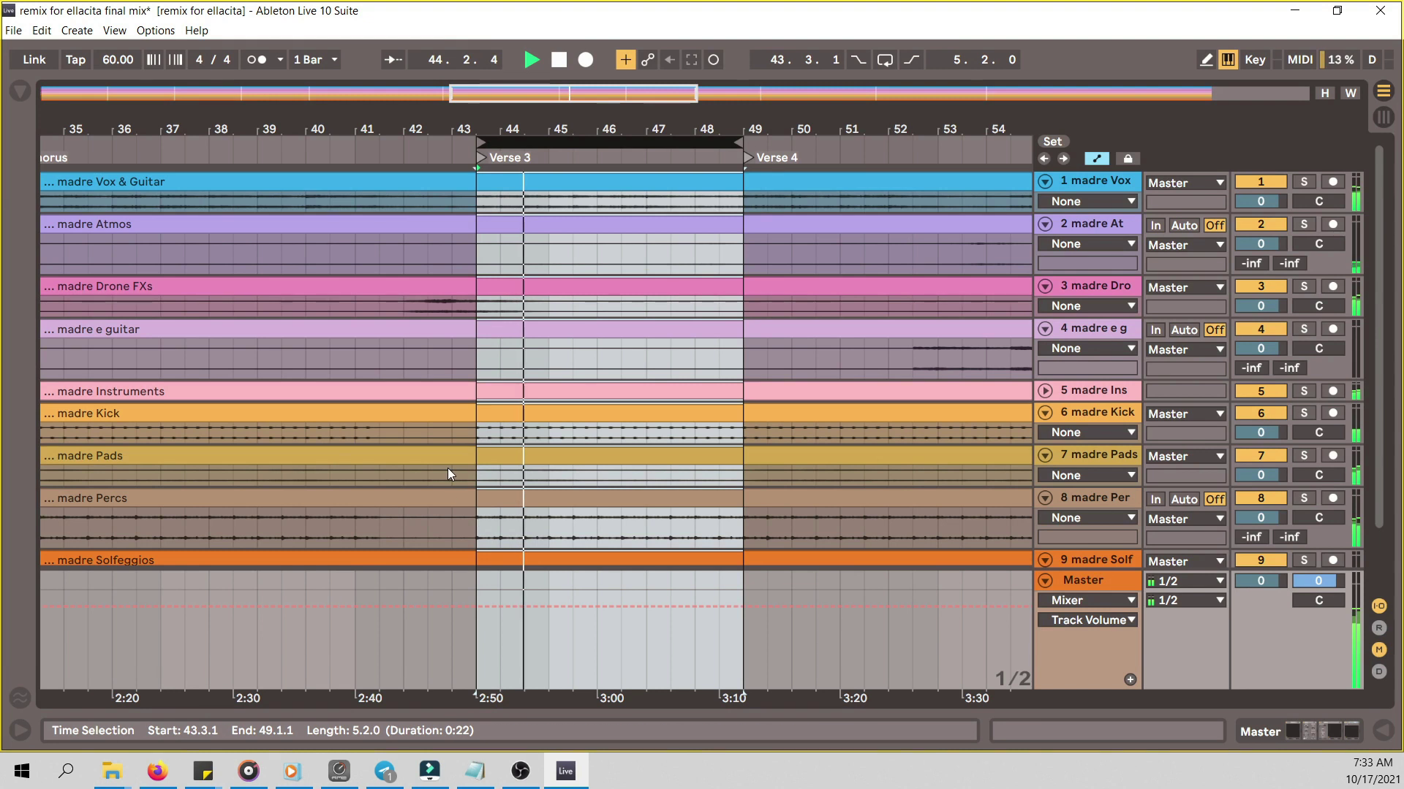
{"action": "scroll", "coordinate": [529, 481], "scroll_direction": "down", "scroll_amount": 2}
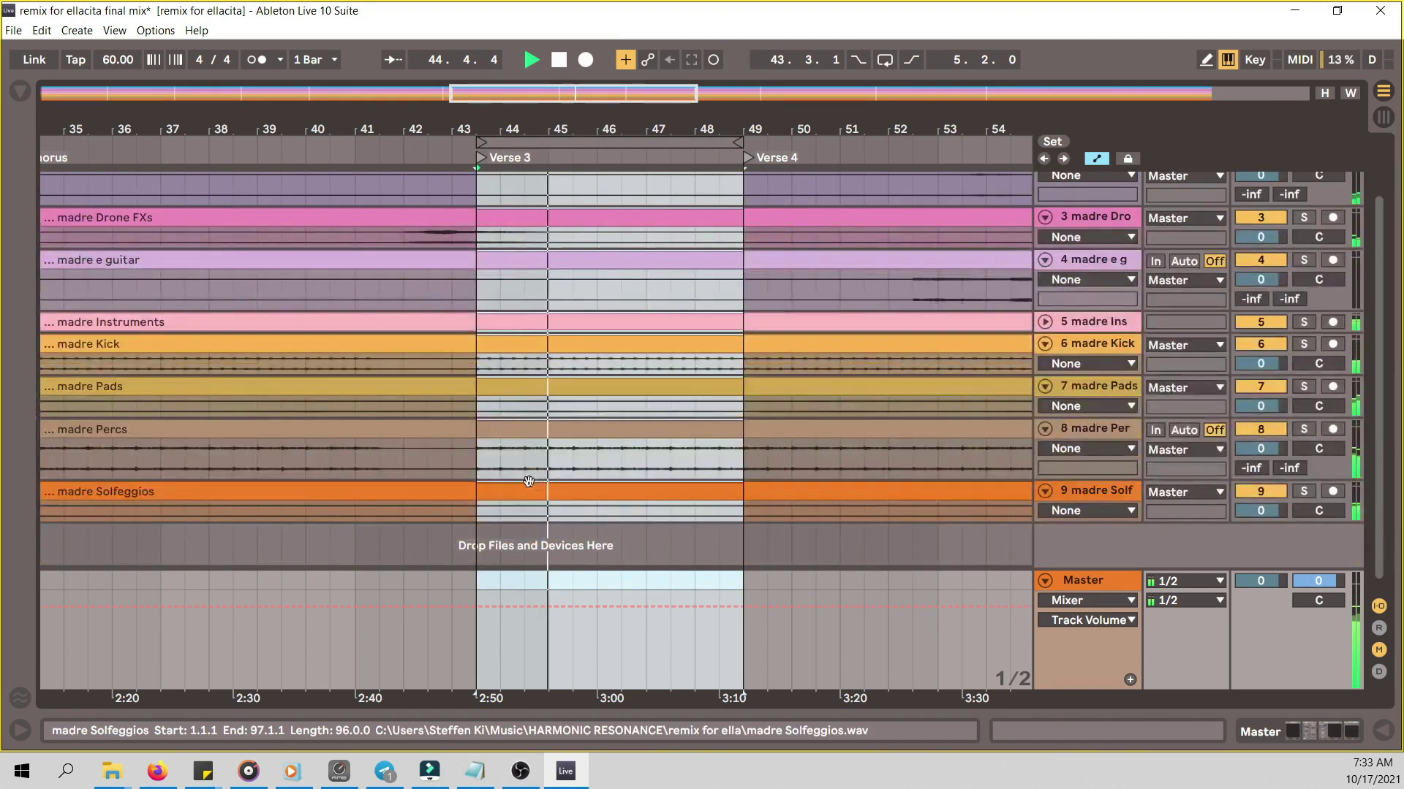
{"action": "scroll", "coordinate": [668, 401], "scroll_direction": "up", "scroll_amount": 2}
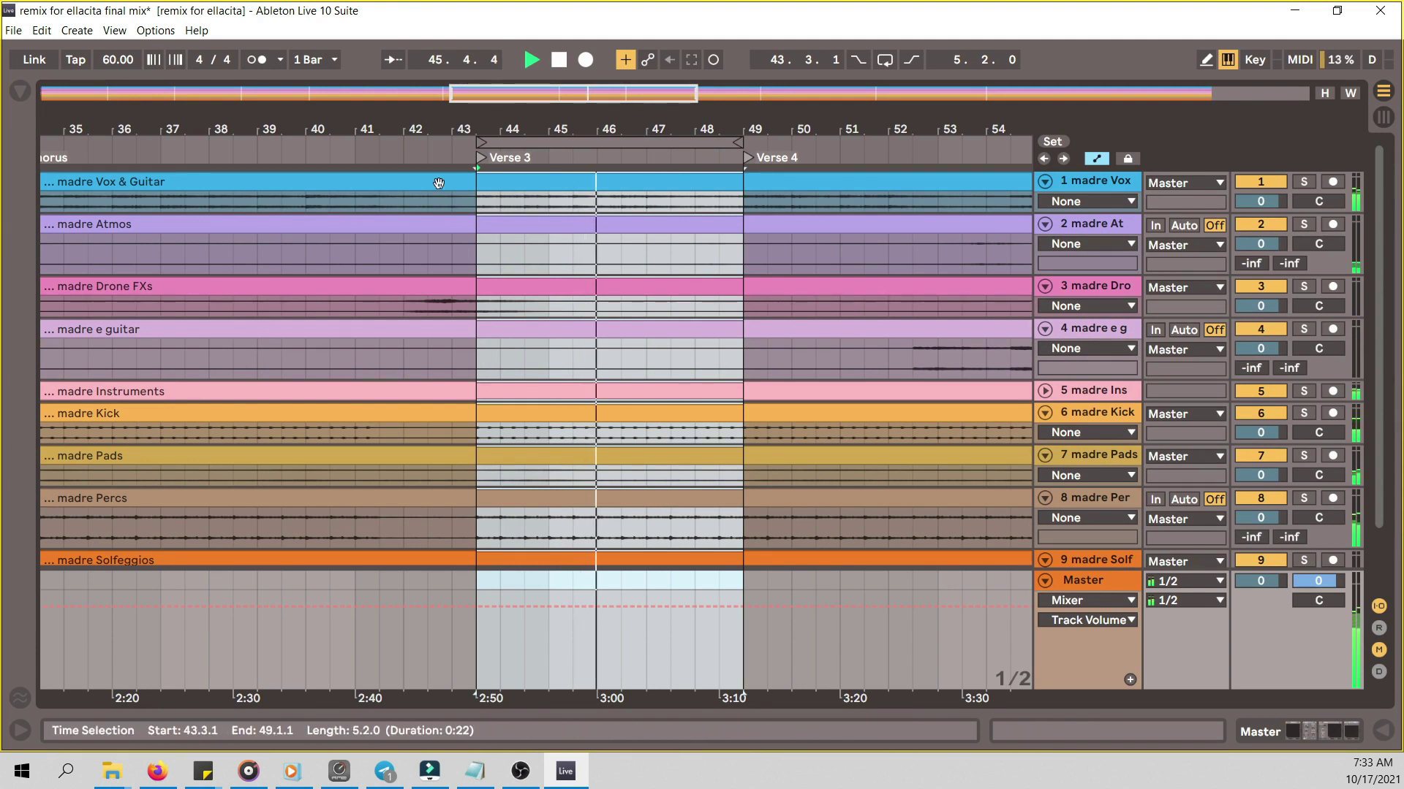
- Move the loop region to the start of Verse 4 at 49.1.1 and advance it through the e guitar part to 55.1.1
{"action": "left_click_drag", "start_coordinate": [673, 131], "coordinate": [910, 157]}
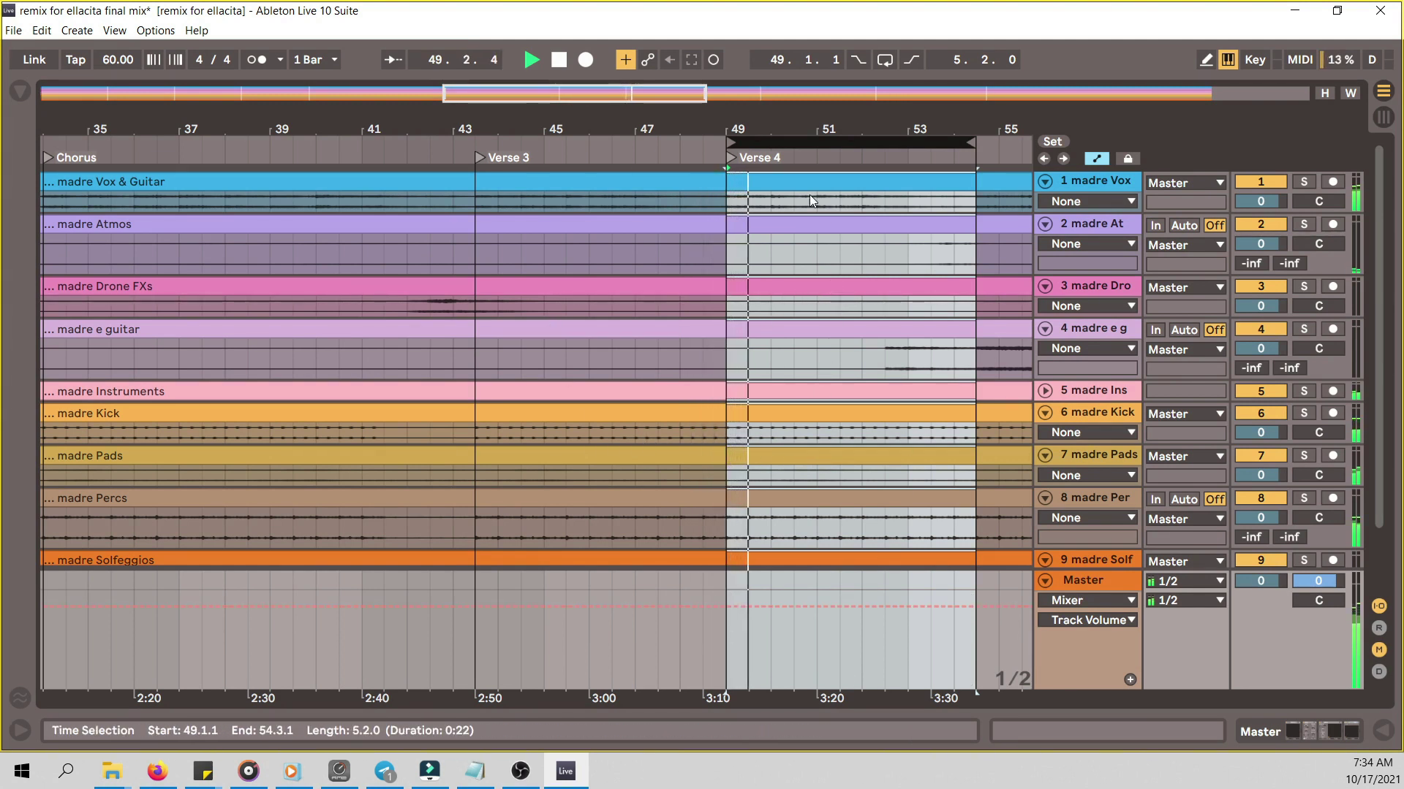
{"action": "left_click_drag", "start_coordinate": [811, 129], "coordinate": [765, 139]}
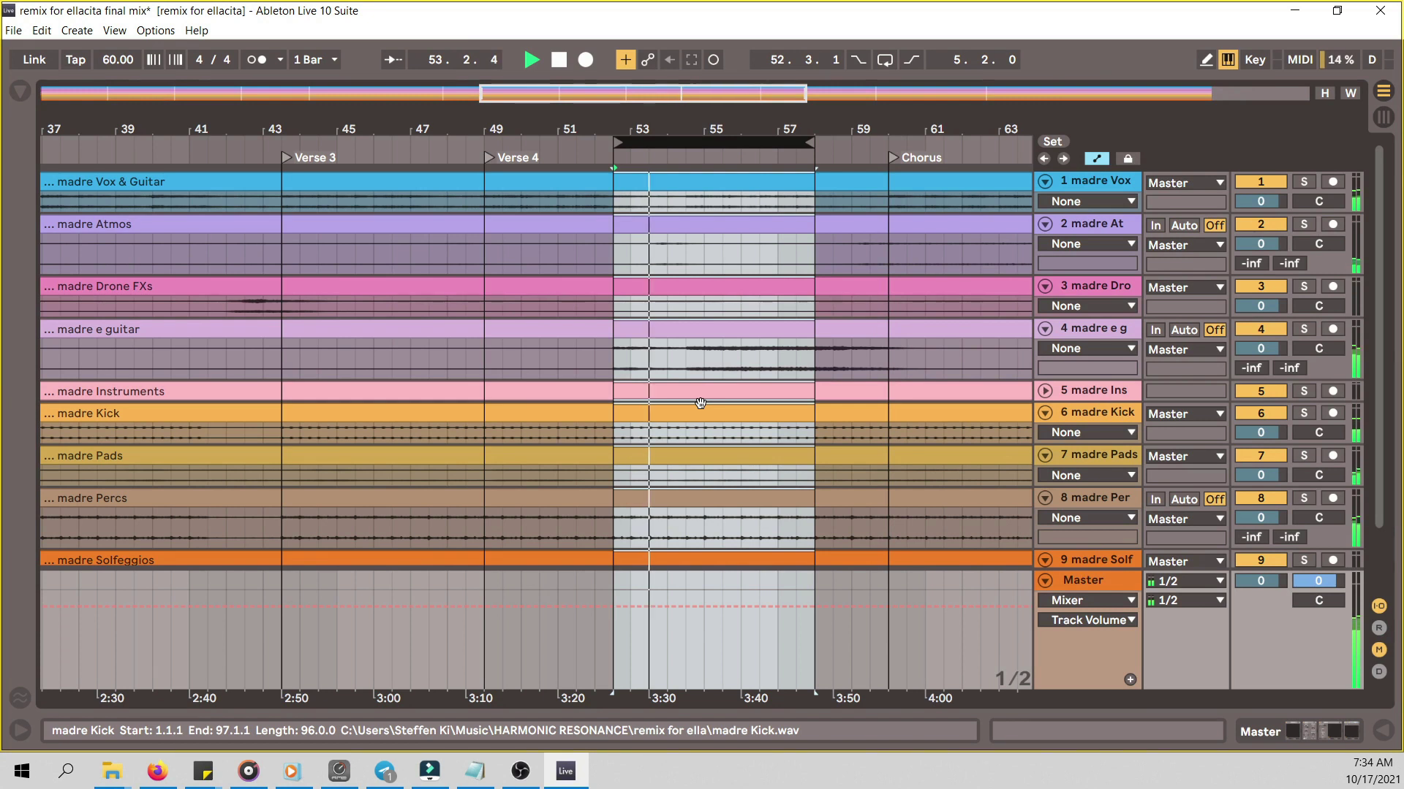
{"action": "left_click_drag", "start_coordinate": [745, 125], "coordinate": [650, 141]}
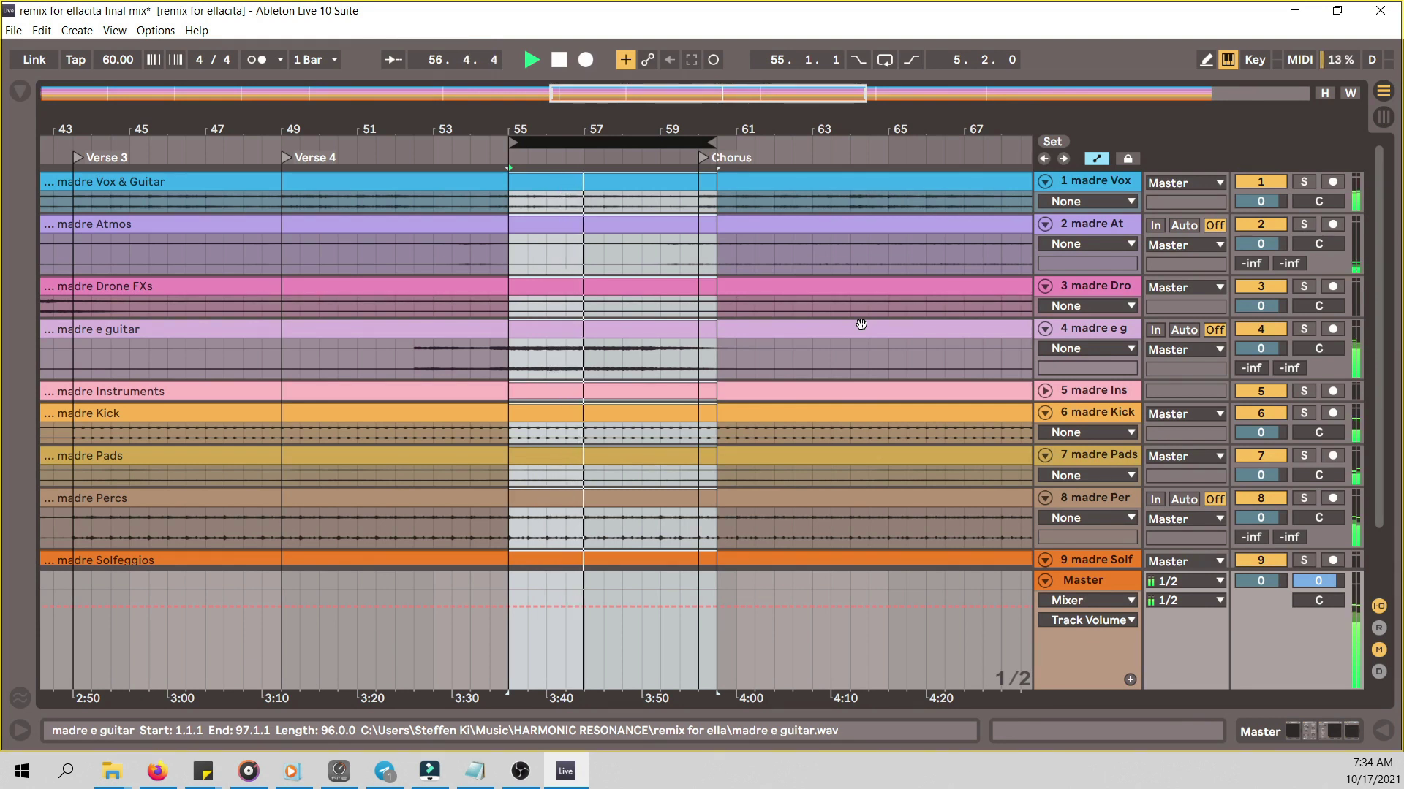
- Move the loop region onto the Chorus following Verse 4 so it starts at 60.1.1
{"action": "left_click_drag", "start_coordinate": [628, 136], "coordinate": [791, 151]}
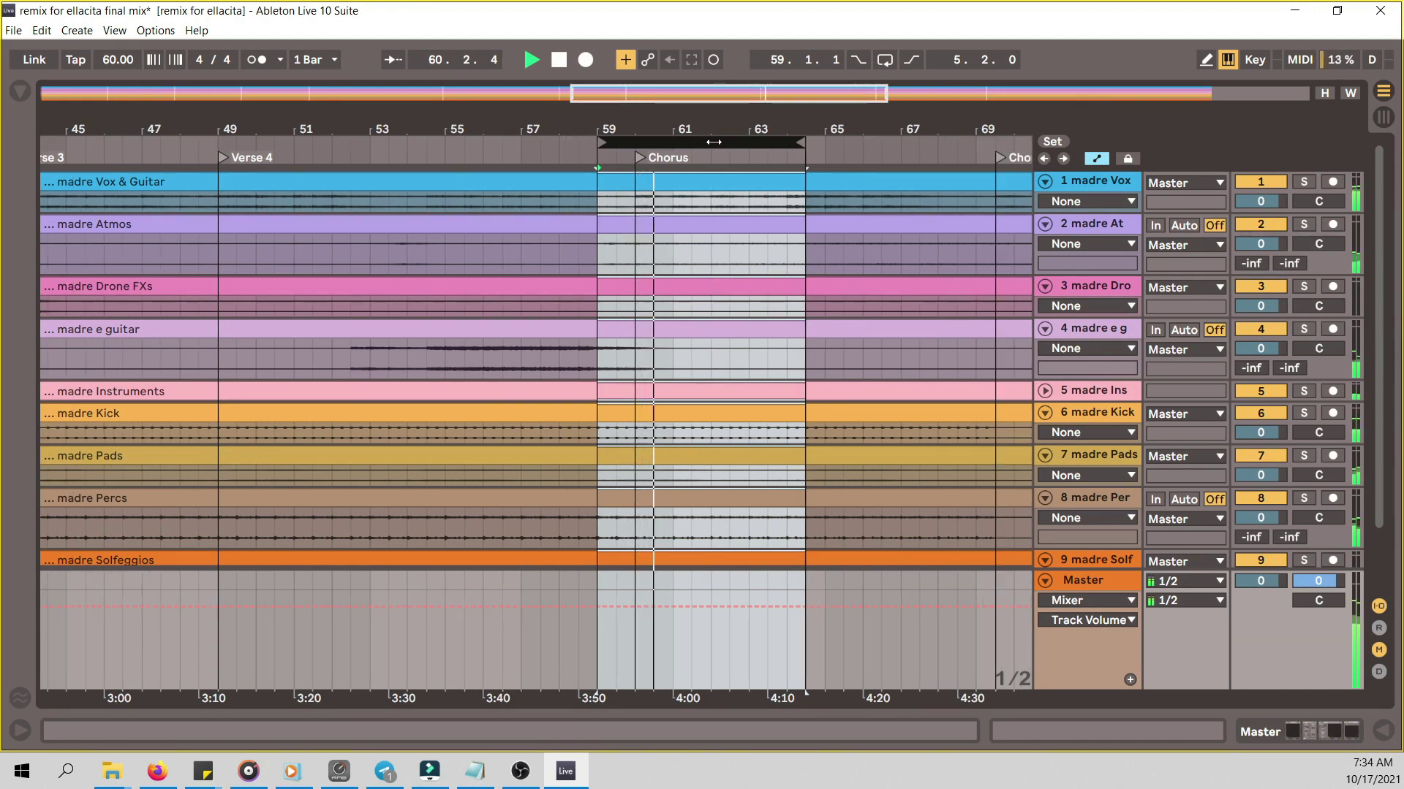
{"action": "left_click_drag", "start_coordinate": [719, 141], "coordinate": [757, 141]}
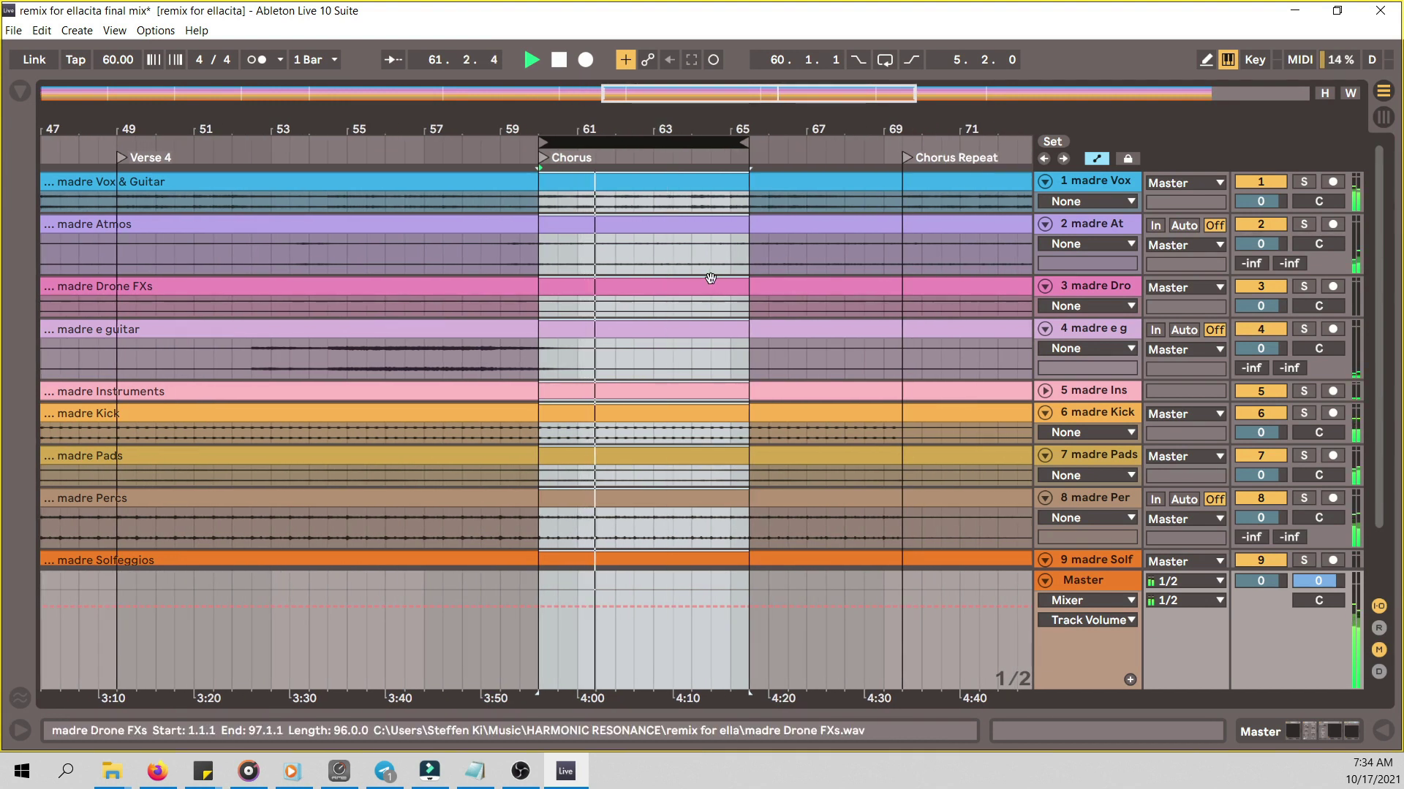
- Move the loop region to 65.1.1, in the second half of the Chorus after Verse 4, and look over the stem tracks
{"action": "left_click_drag", "start_coordinate": [720, 141], "coordinate": [906, 149]}
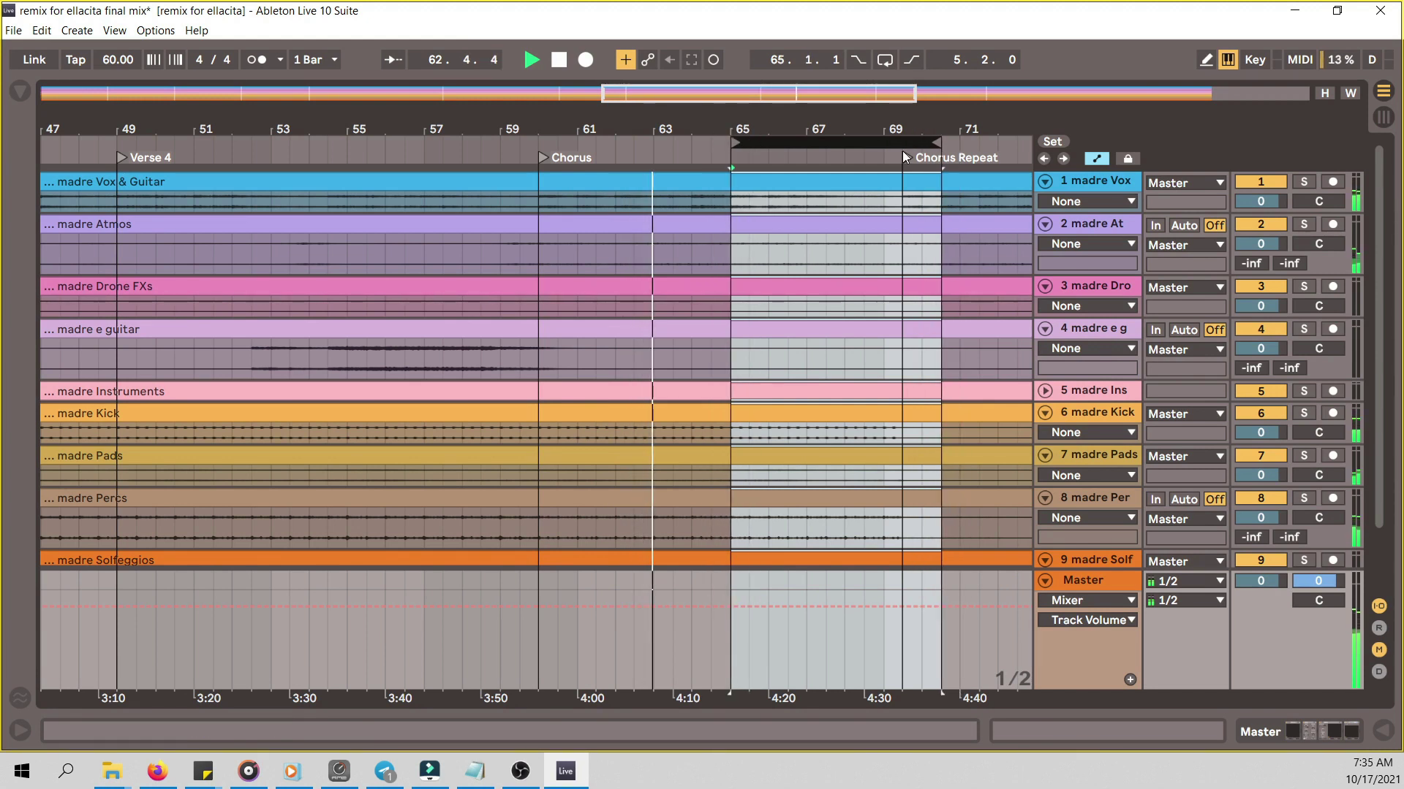
{"action": "scroll", "coordinate": [864, 231], "scroll_direction": "down", "scroll_amount": 3}
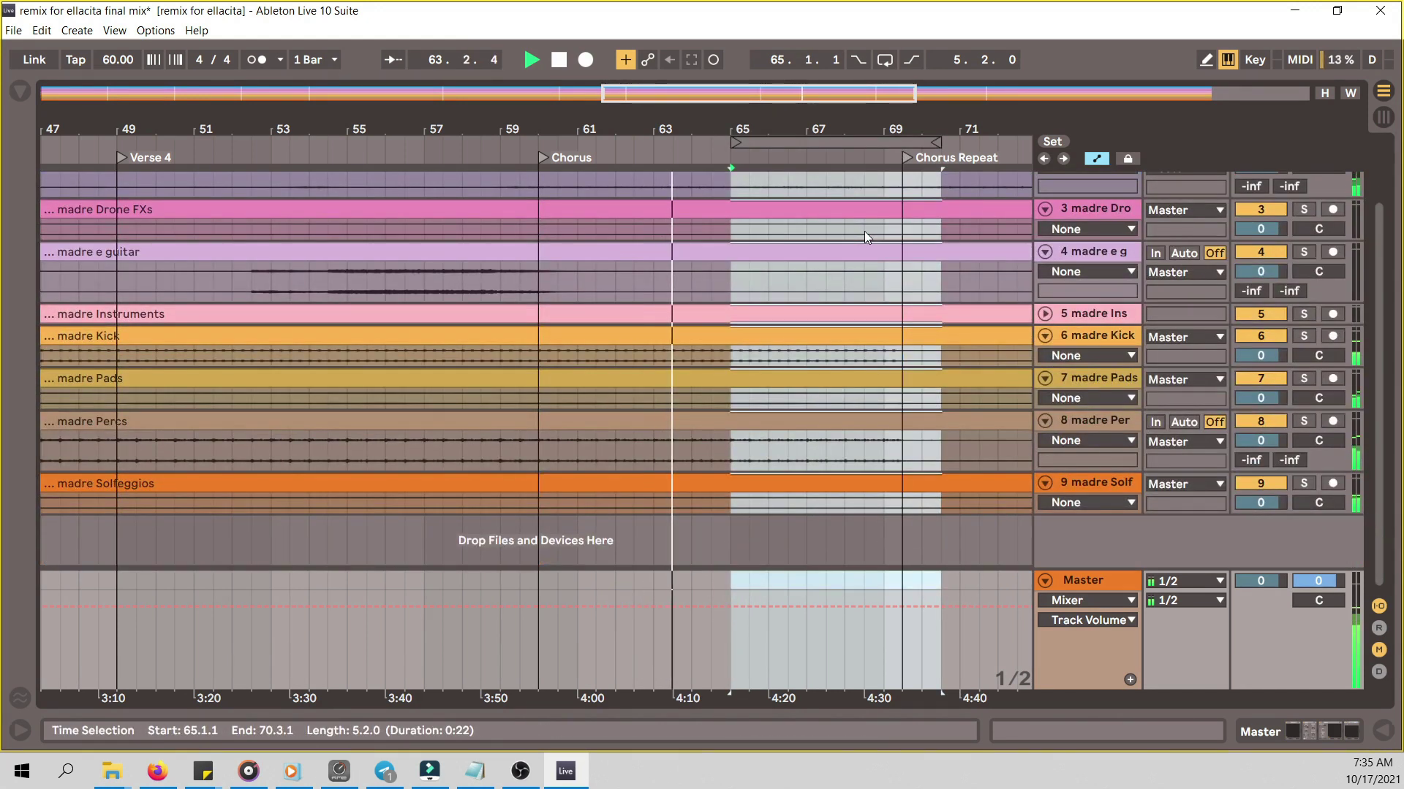
{"action": "scroll", "coordinate": [864, 231], "scroll_direction": "up", "scroll_amount": 3}
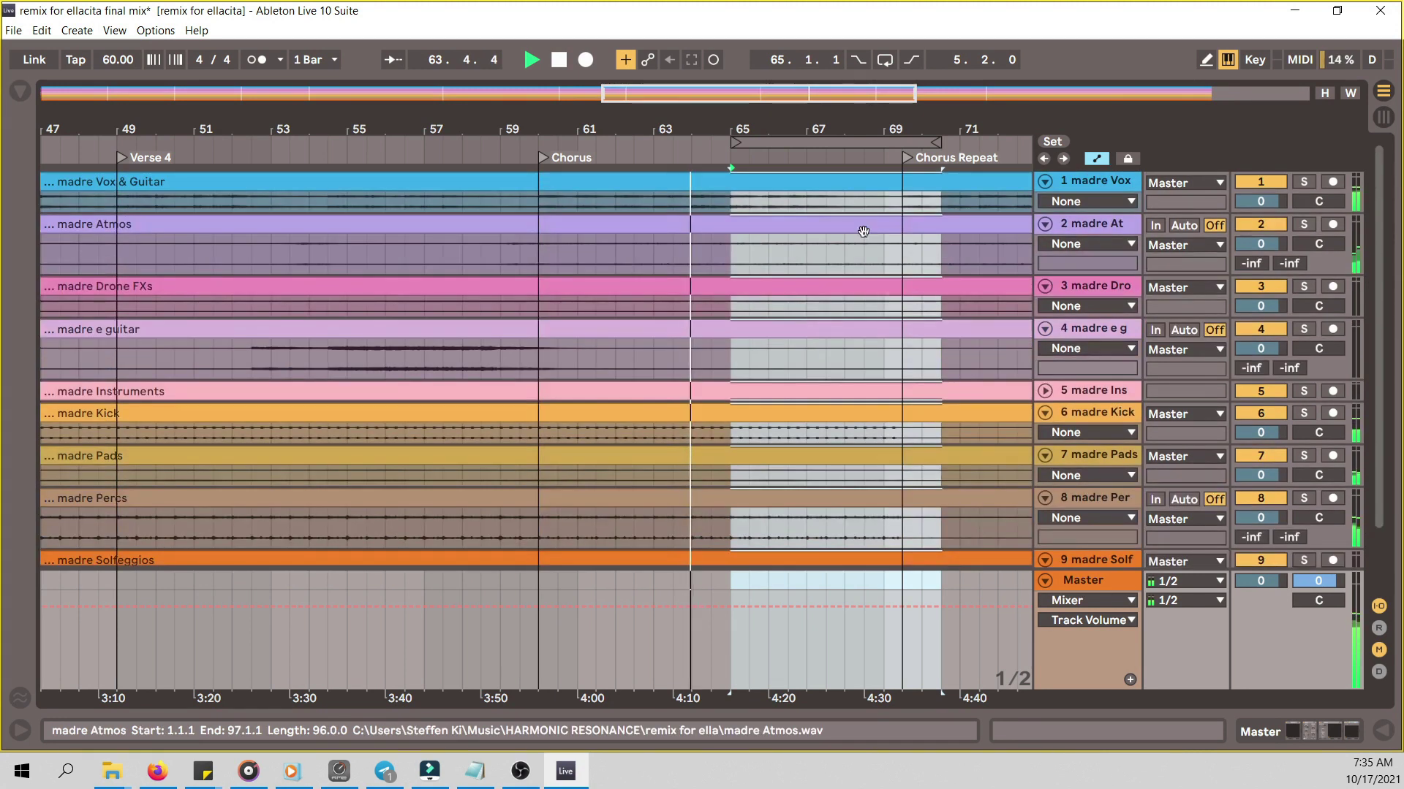
- Move the loop region into the Chorus Repeat so it starts at 73.1.1, and look over the stems in that section
{"action": "left_click_drag", "start_coordinate": [836, 119], "coordinate": [622, 82]}
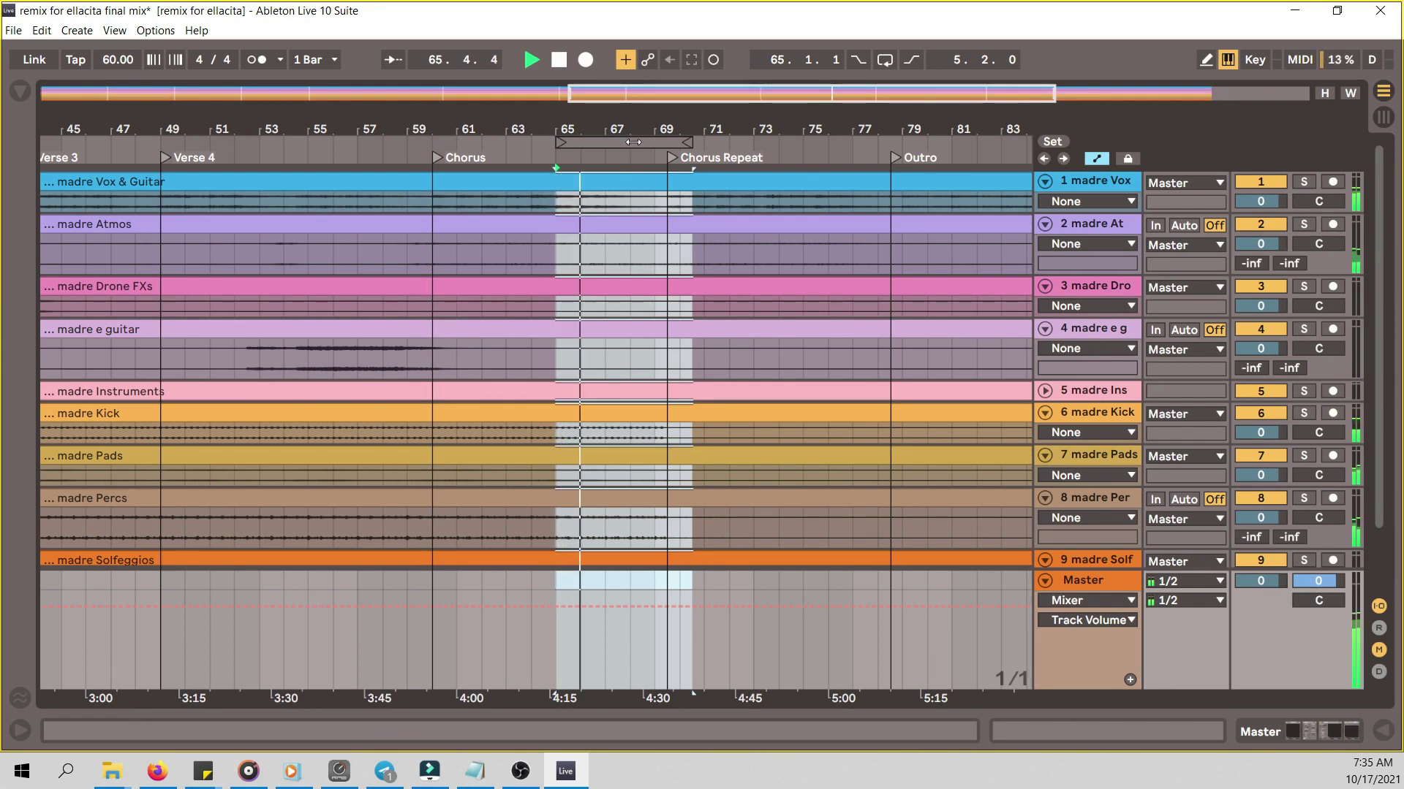
{"action": "key", "text": "minus"}
{"action": "left_click_drag", "start_coordinate": [541, 157], "coordinate": [649, 144]}
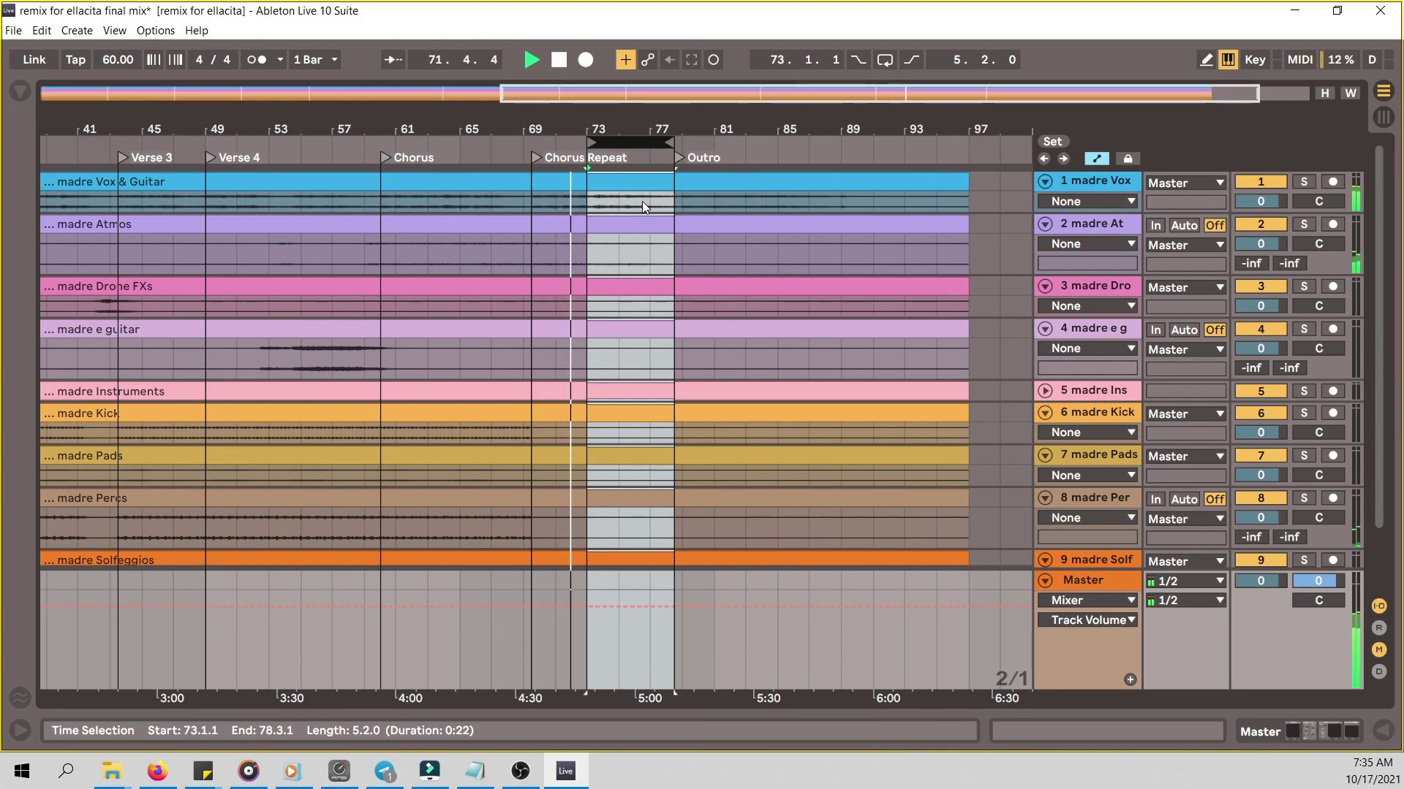
{"action": "scroll", "coordinate": [642, 207], "scroll_direction": "down", "scroll_amount": 2}
{"action": "scroll", "coordinate": [642, 210], "scroll_direction": "up", "scroll_amount": 2}
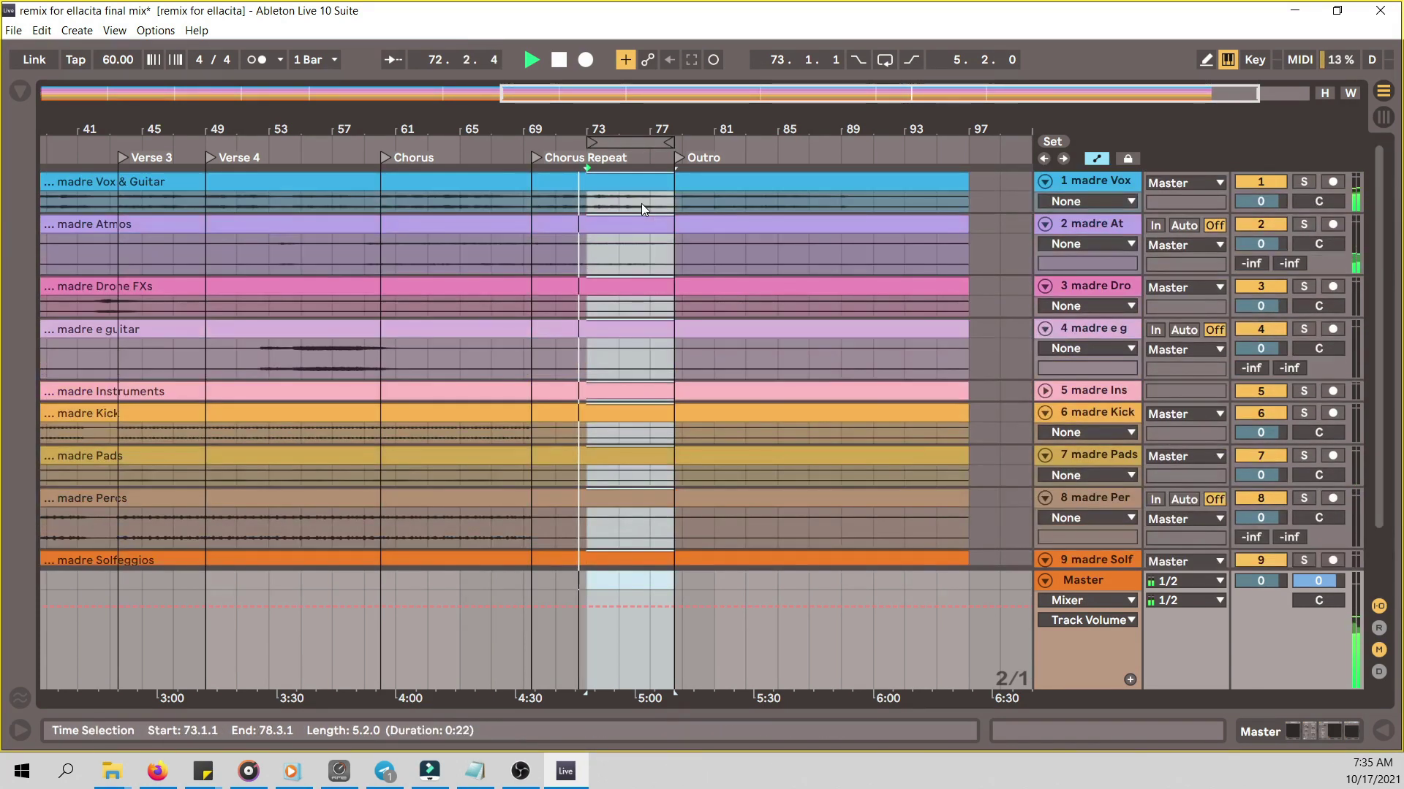
- Move the loop region onto the Outro, starting at 79.1.1, and look over all stems across the whole arrangement down to madre Solfeggios
{"action": "left_click_drag", "start_coordinate": [655, 147], "coordinate": [773, 137]}
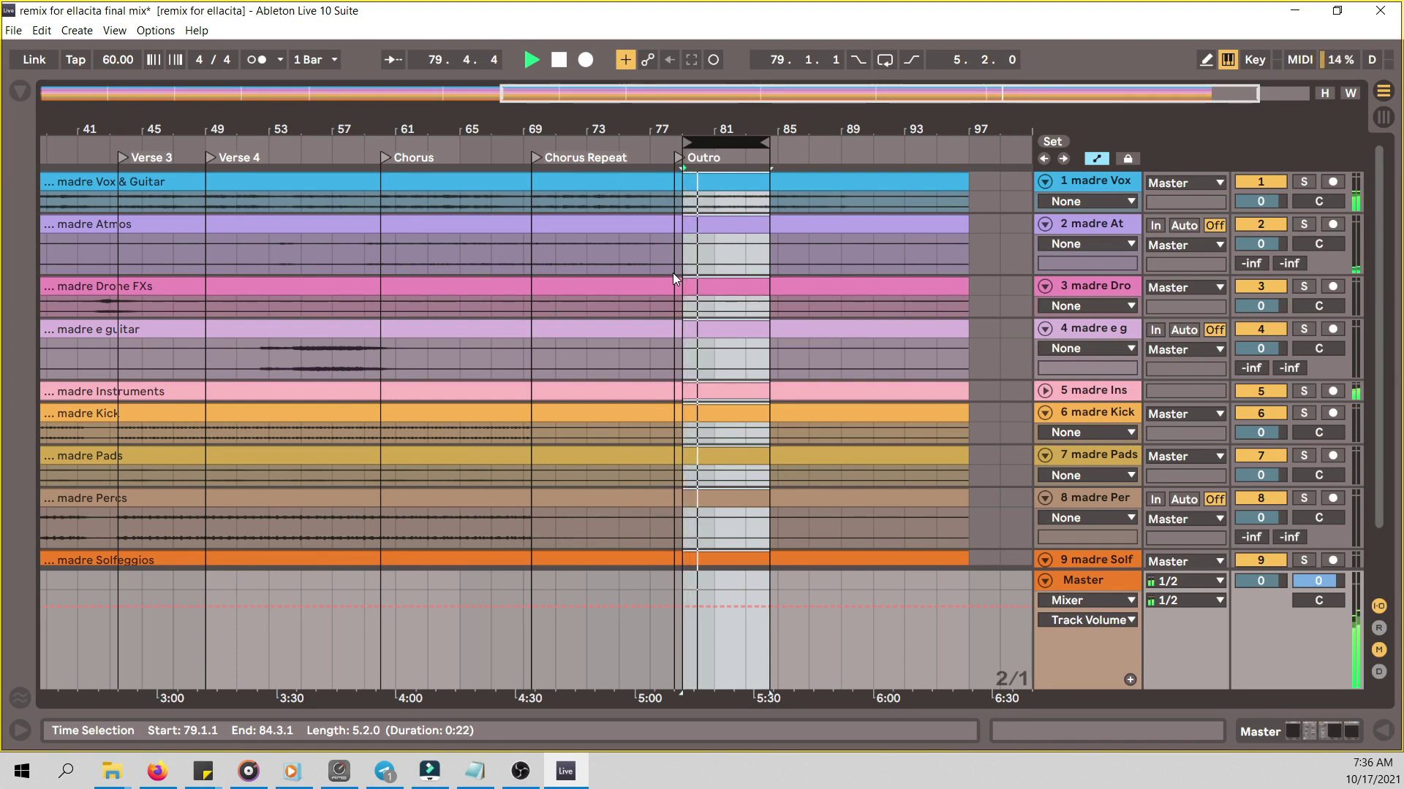
{"action": "left_click", "coordinate": [1350, 93]}
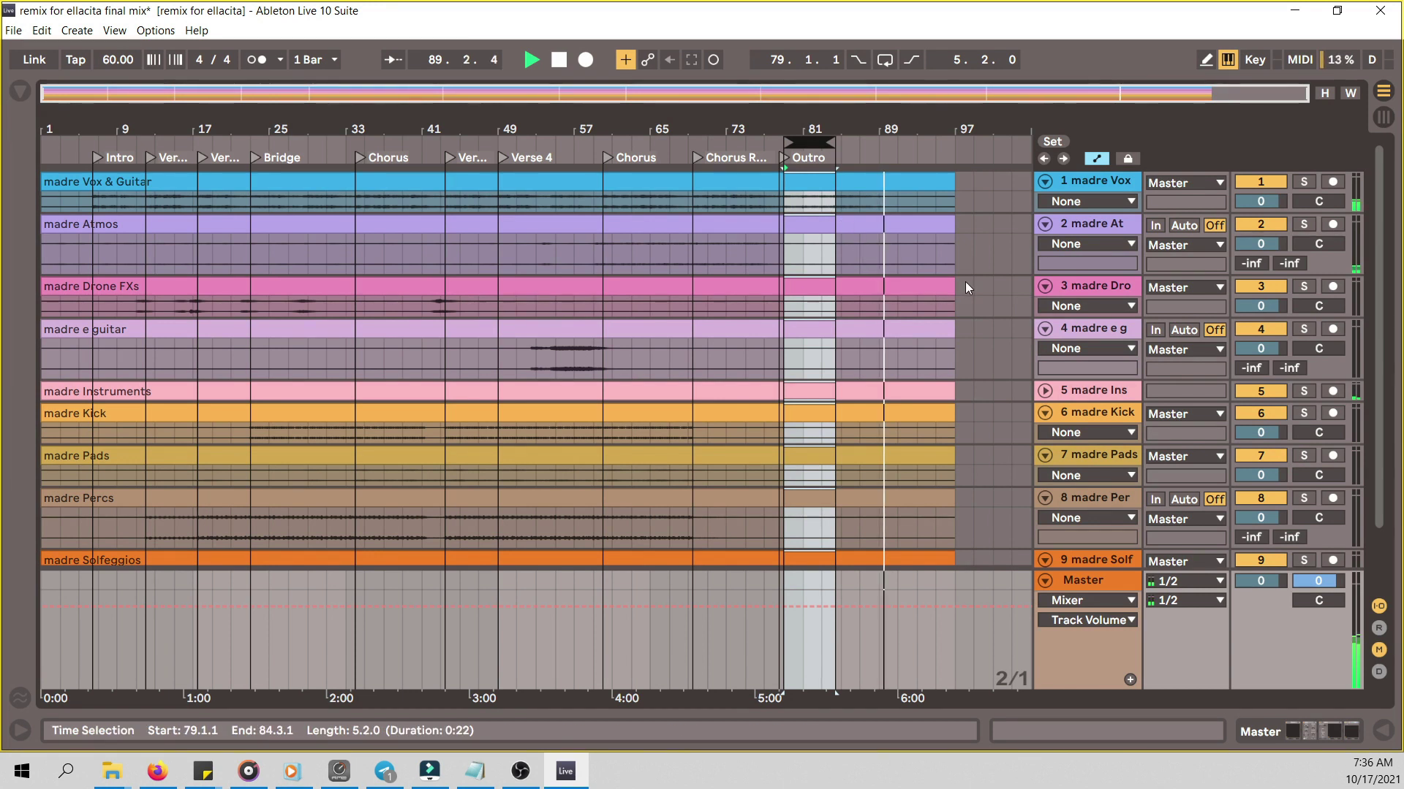
{"action": "scroll", "coordinate": [965, 284], "scroll_direction": "down", "scroll_amount": 1}
{"action": "scroll", "coordinate": [967, 290], "scroll_direction": "down", "scroll_amount": 2}
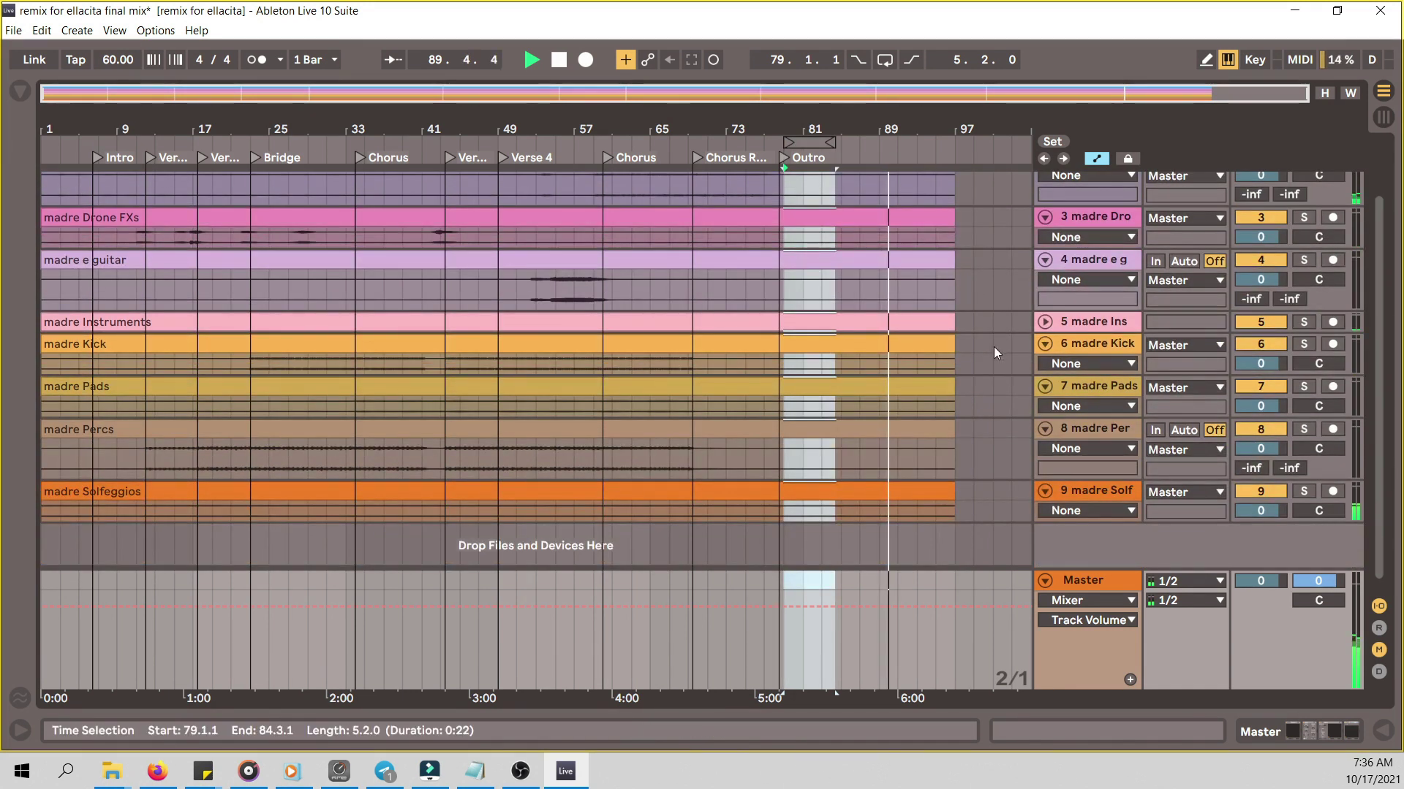
{"action": "scroll", "coordinate": [990, 337], "scroll_direction": "up", "scroll_amount": 2}
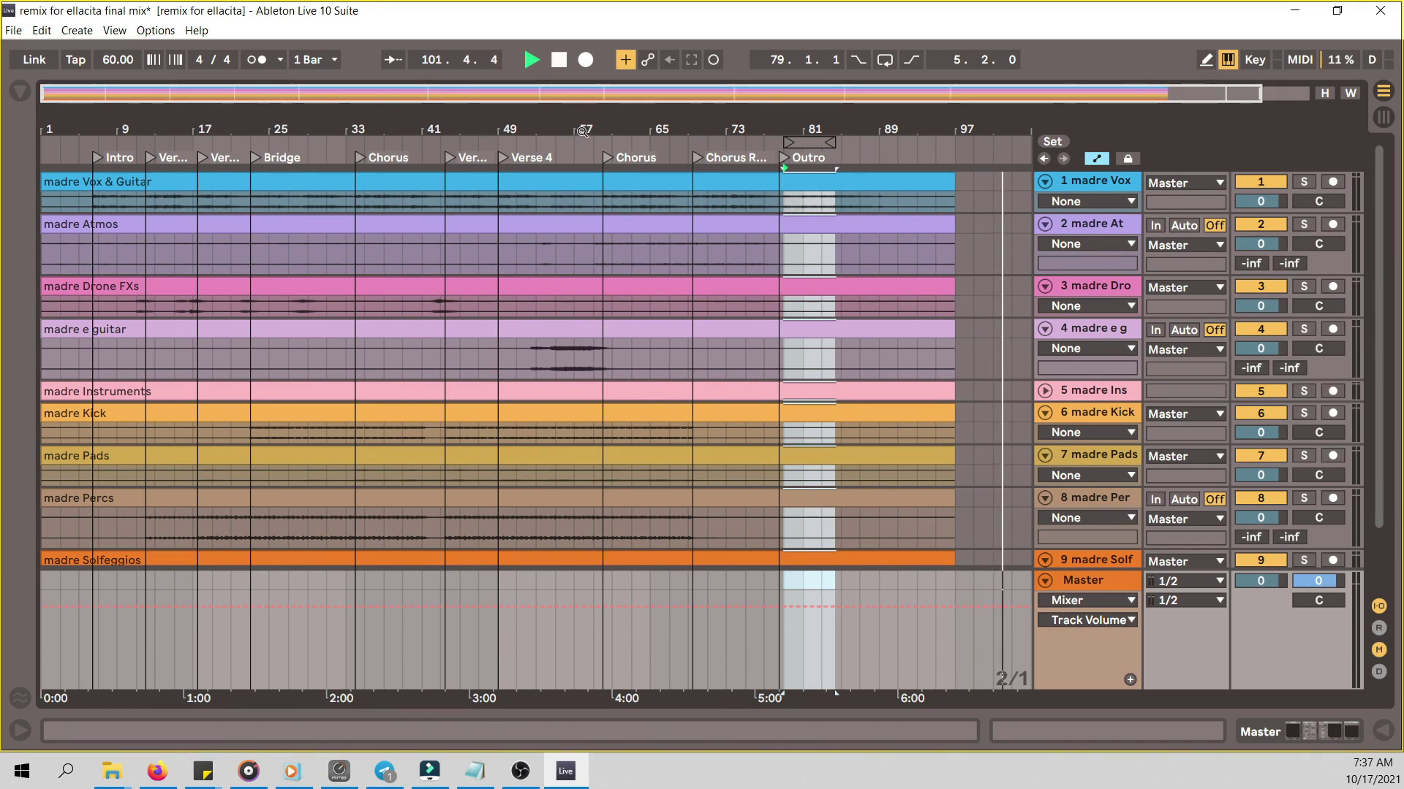
{"action": "scroll", "coordinate": [661, 234], "scroll_direction": "down", "scroll_amount": 1}
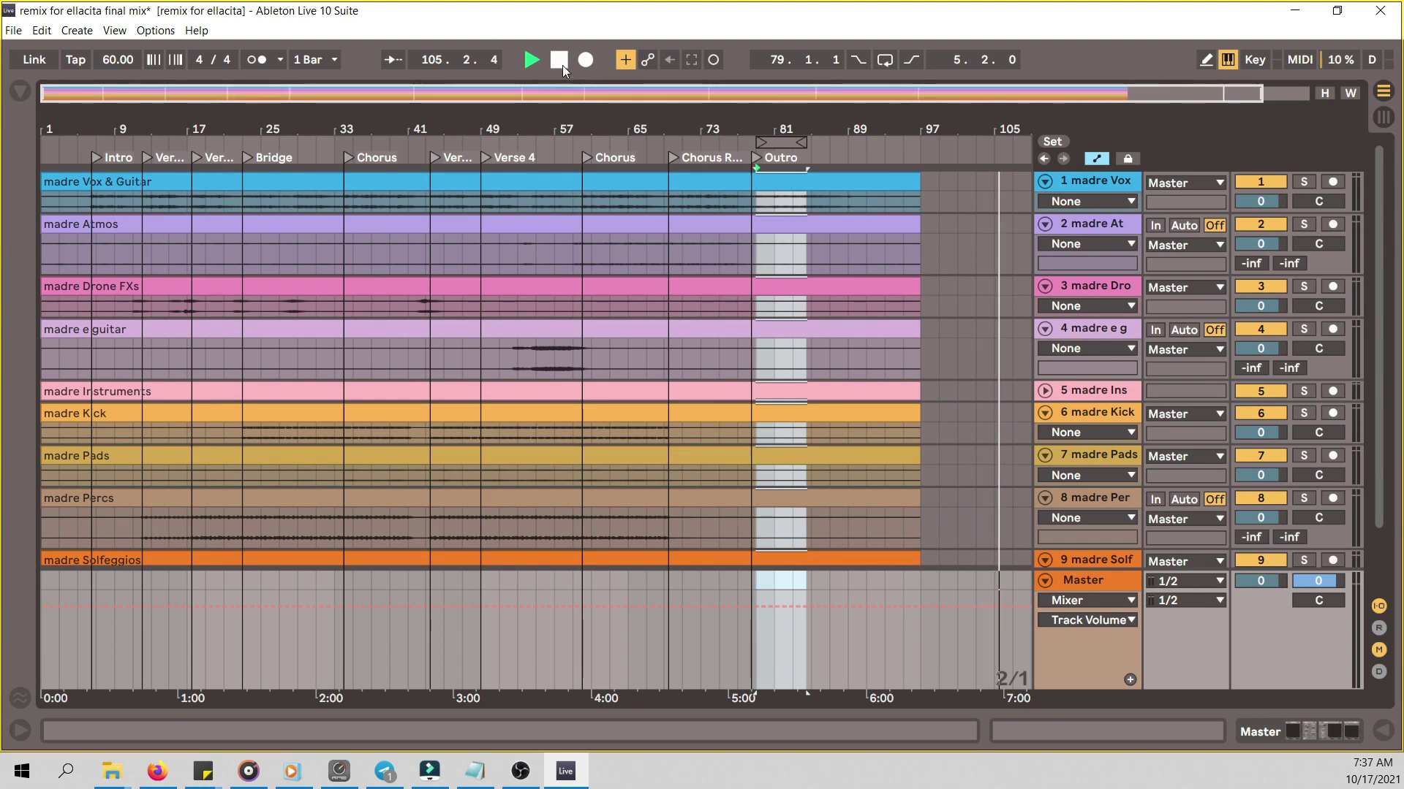
{"action": "scroll", "coordinate": [1378, 434], "scroll_direction": "down", "scroll_amount": 3}
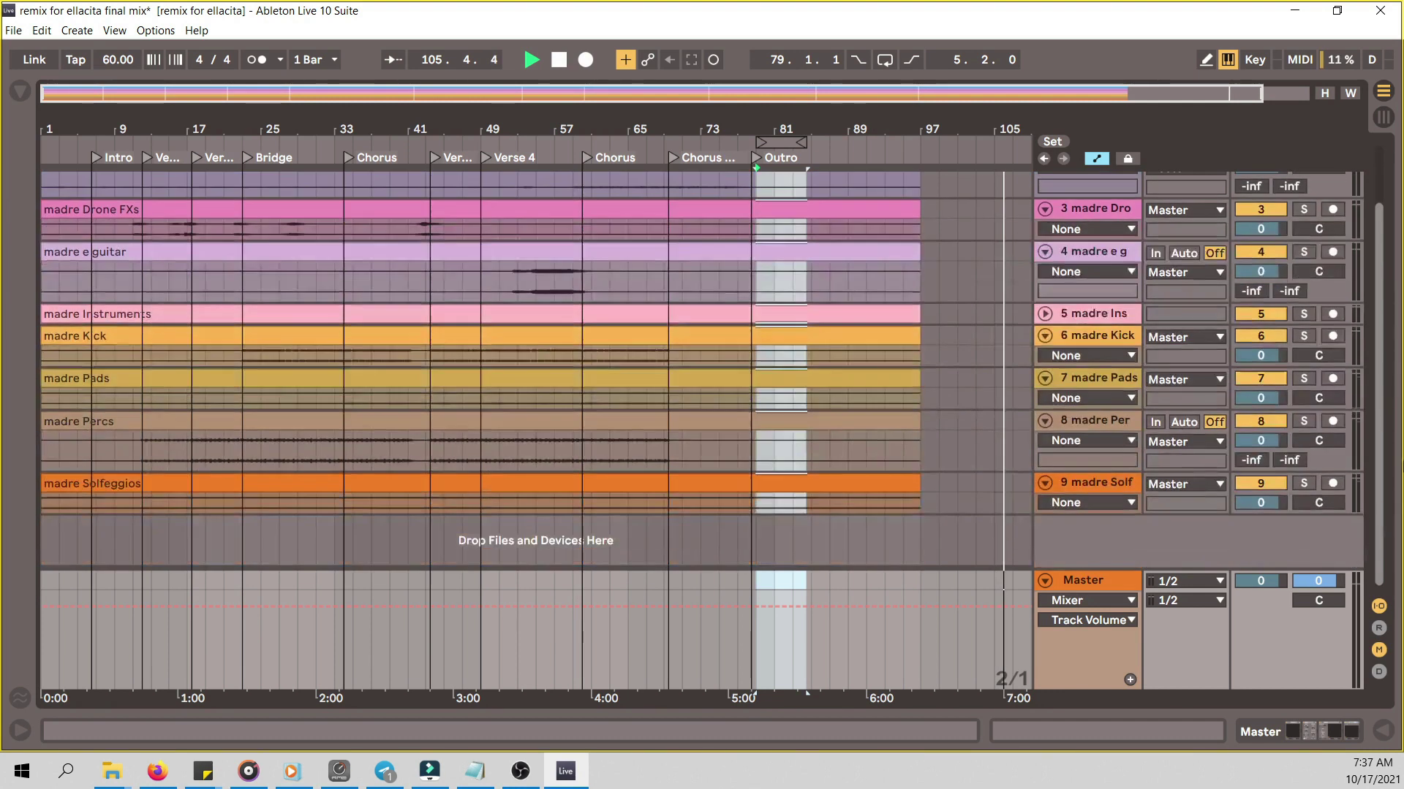